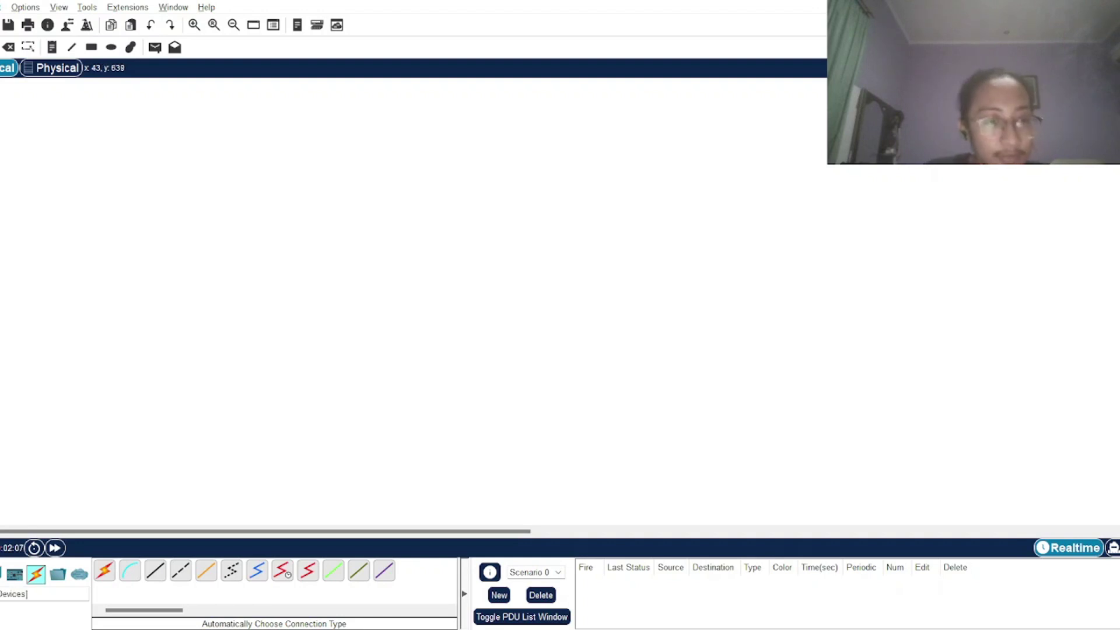
# Place four PT-Router routers in the empty workspace, roughly at the west, south, east and north points of a diamond
pyautogui.click(0, 574)
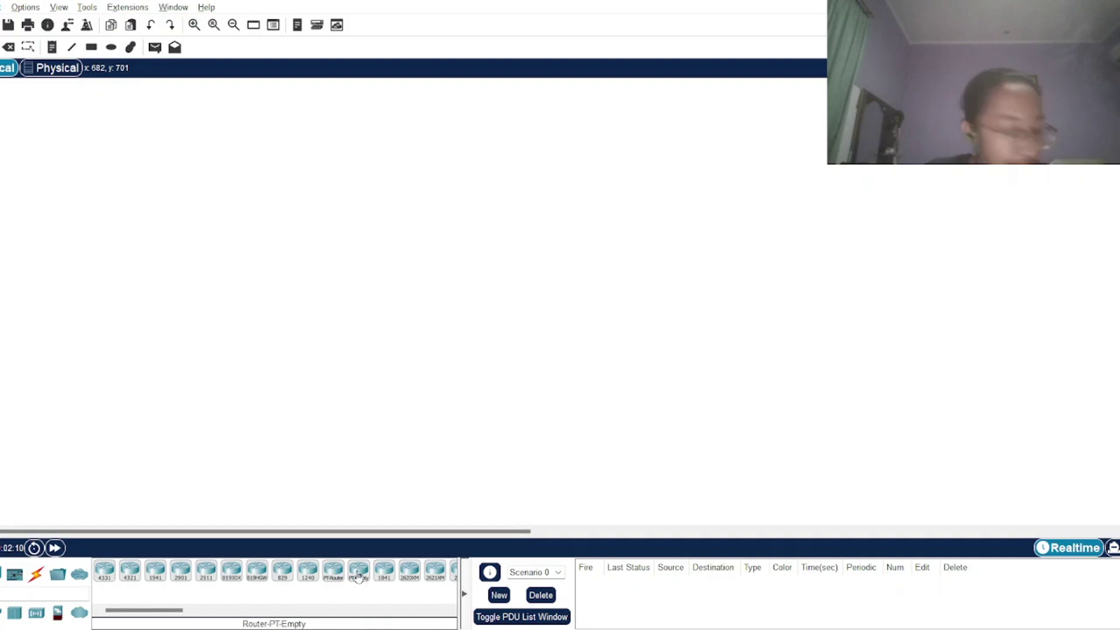
pyautogui.click(335, 574)
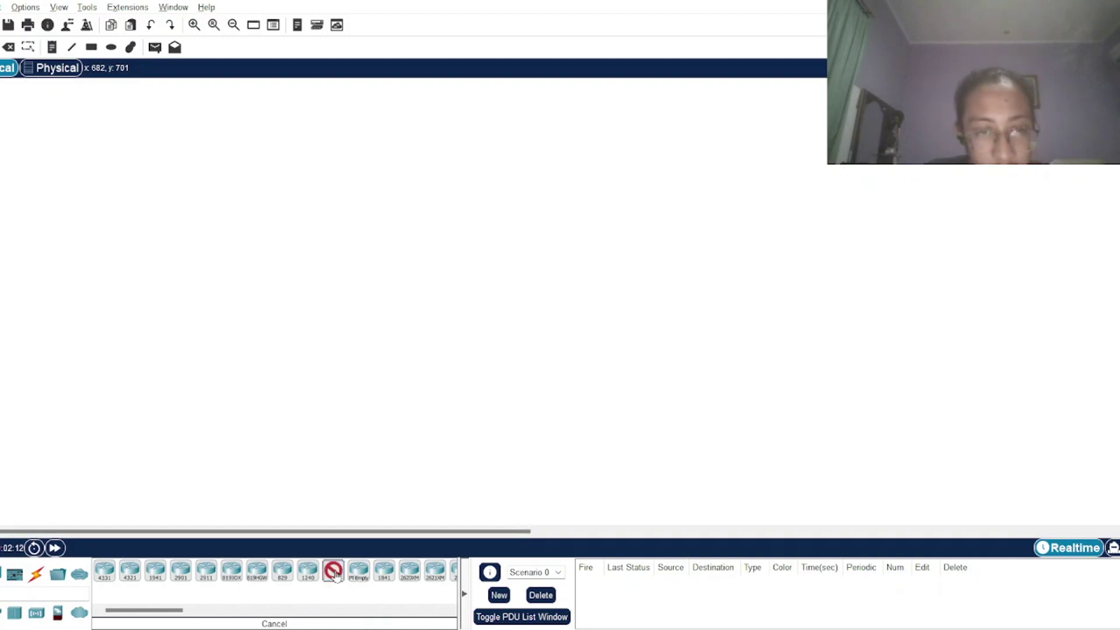
pyautogui.click(329, 251)
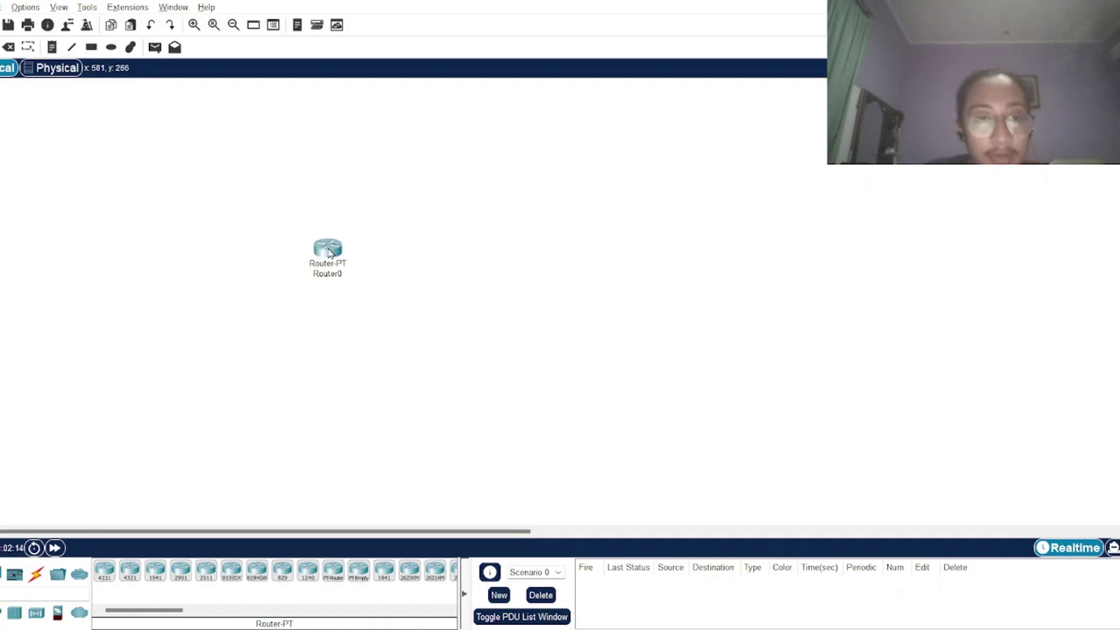
pyautogui.click(333, 573)
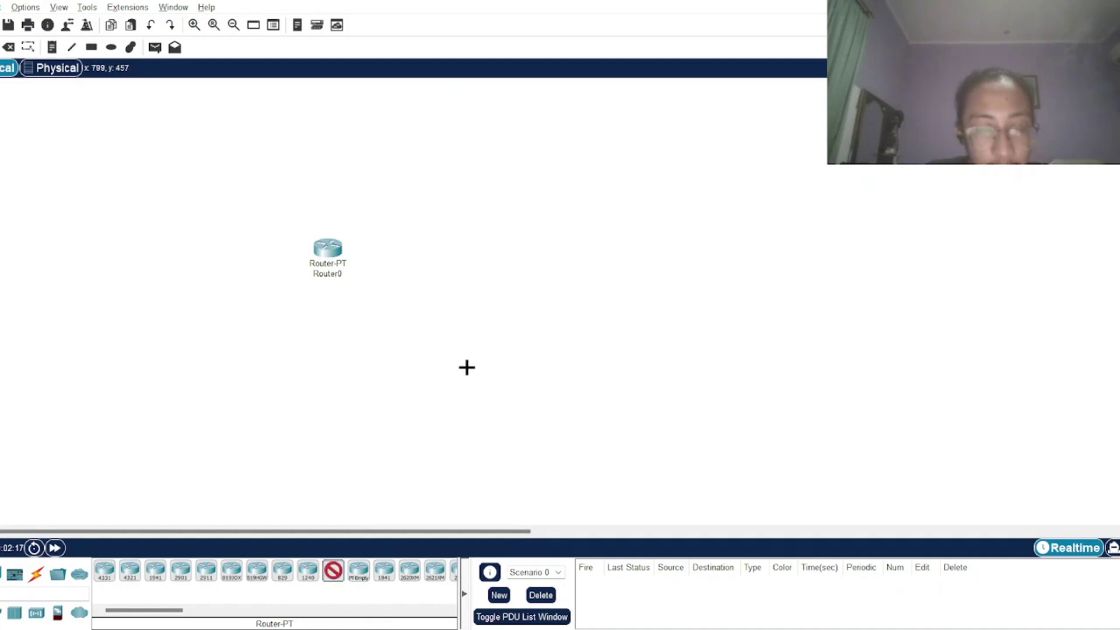
pyautogui.click(505, 316)
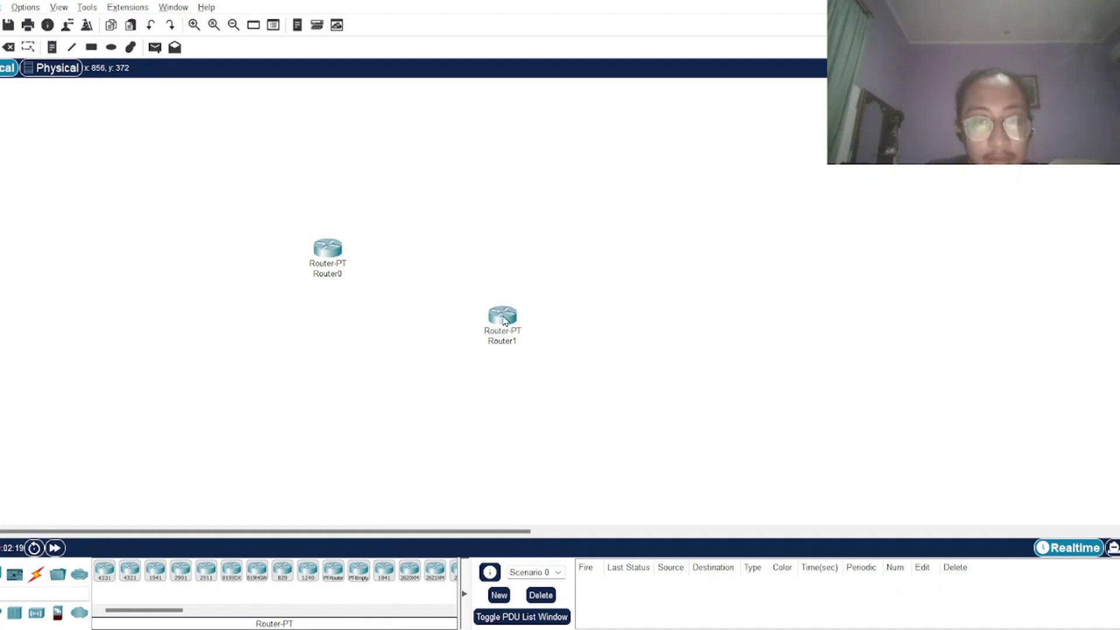
pyautogui.click(333, 581)
pyautogui.click(636, 257)
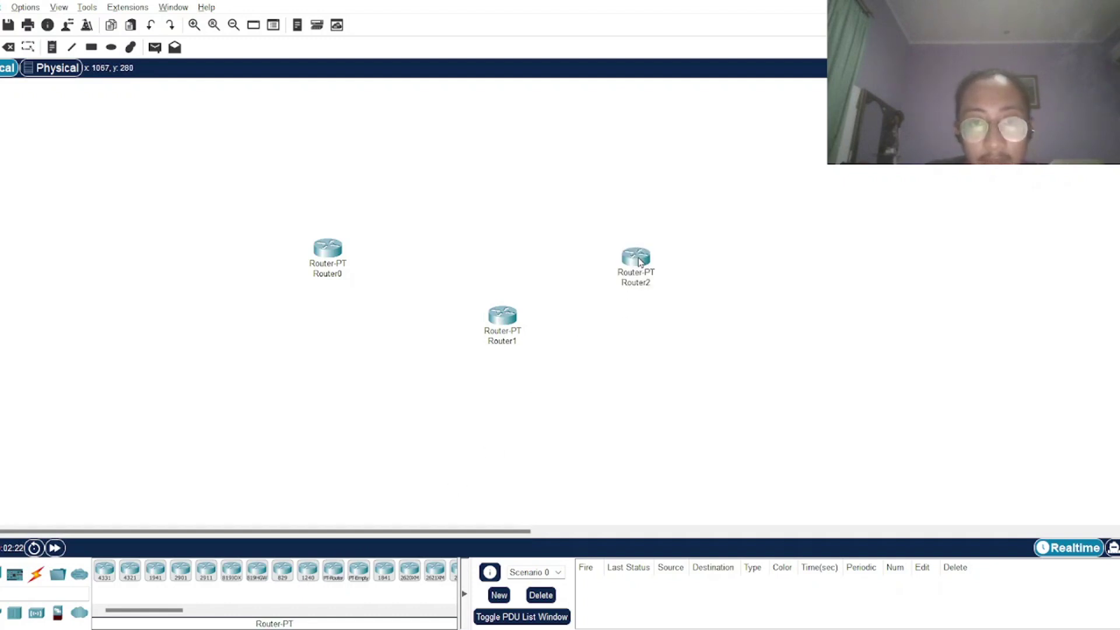
pyautogui.click(333, 573)
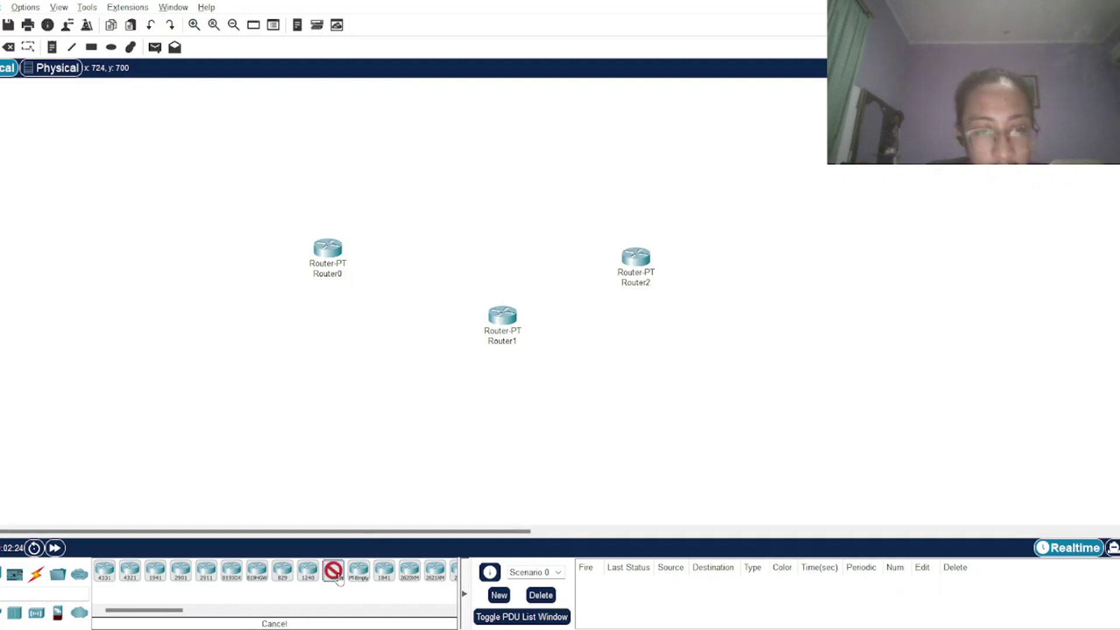
pyautogui.click(497, 200)
# Reposition the routers into a tidier, evenly spaced diamond layout
pyautogui.moveTo(630, 274); pyautogui.dragTo(660, 261)
pyautogui.moveTo(509, 217); pyautogui.dragTo(505, 188)
pyautogui.moveTo(322, 252); pyautogui.dragTo(357, 240)
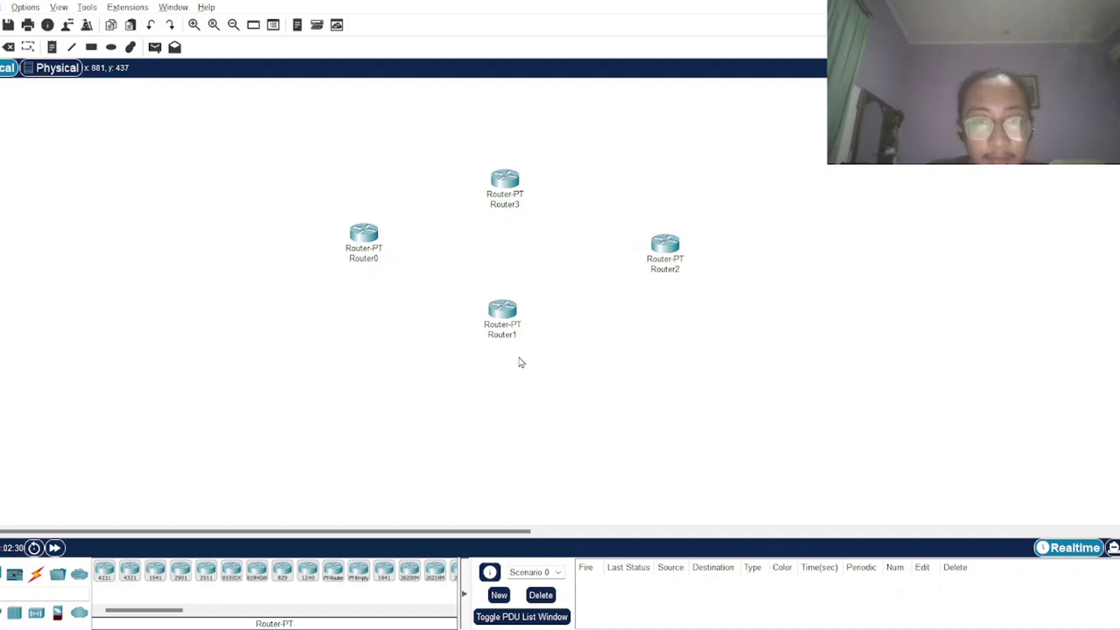
pyautogui.scroll(-1, 435, 333)
pyautogui.moveTo(430, 281); pyautogui.dragTo(429, 279)
# Place two PT-Switch switches, one outside Router0 and one outside Router2, slightly lower than those routers
pyautogui.click(15, 613)
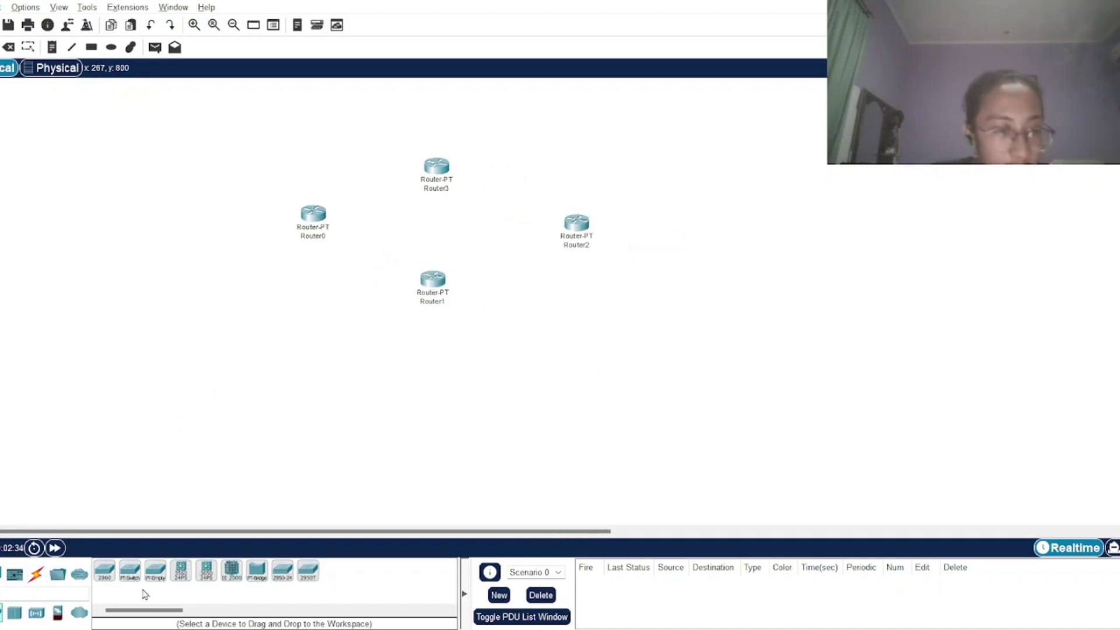
pyautogui.click(130, 571)
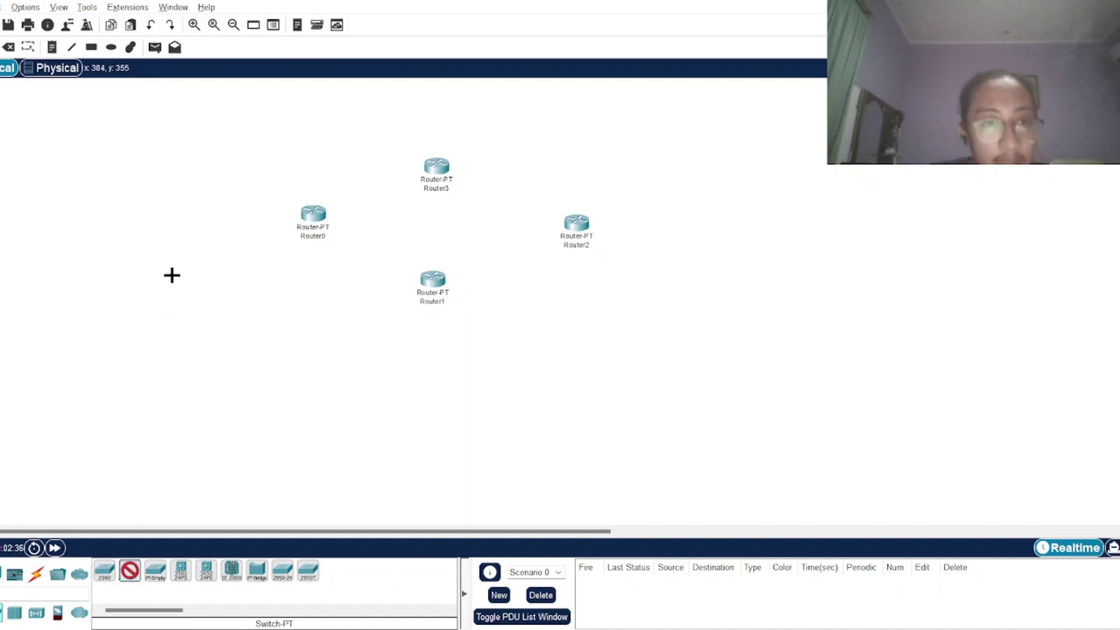
pyautogui.click(157, 255)
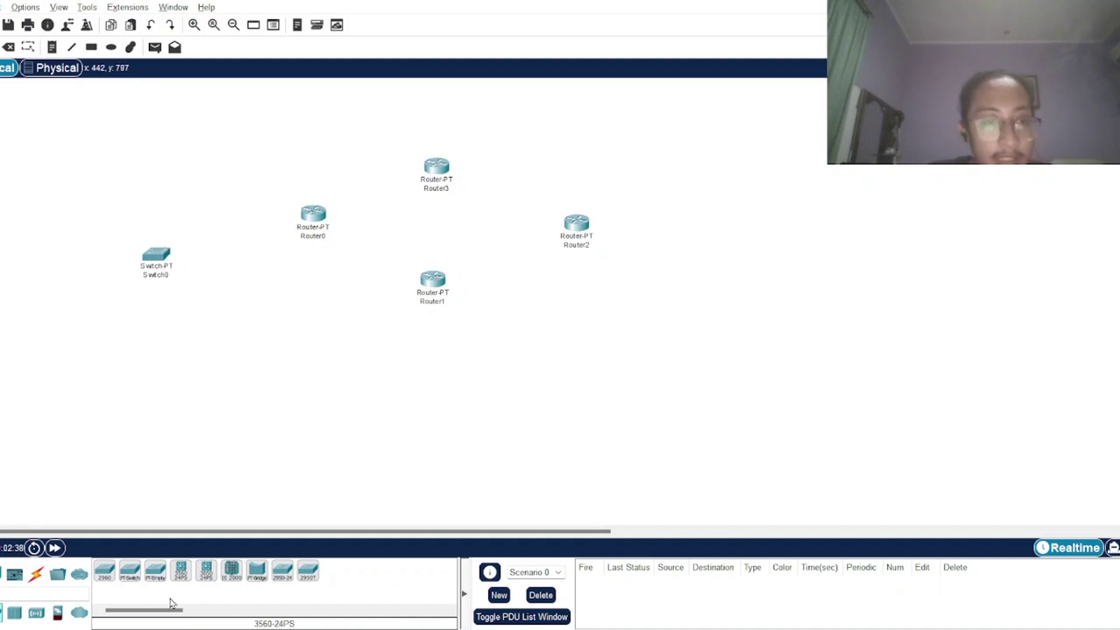
pyautogui.click(129, 570)
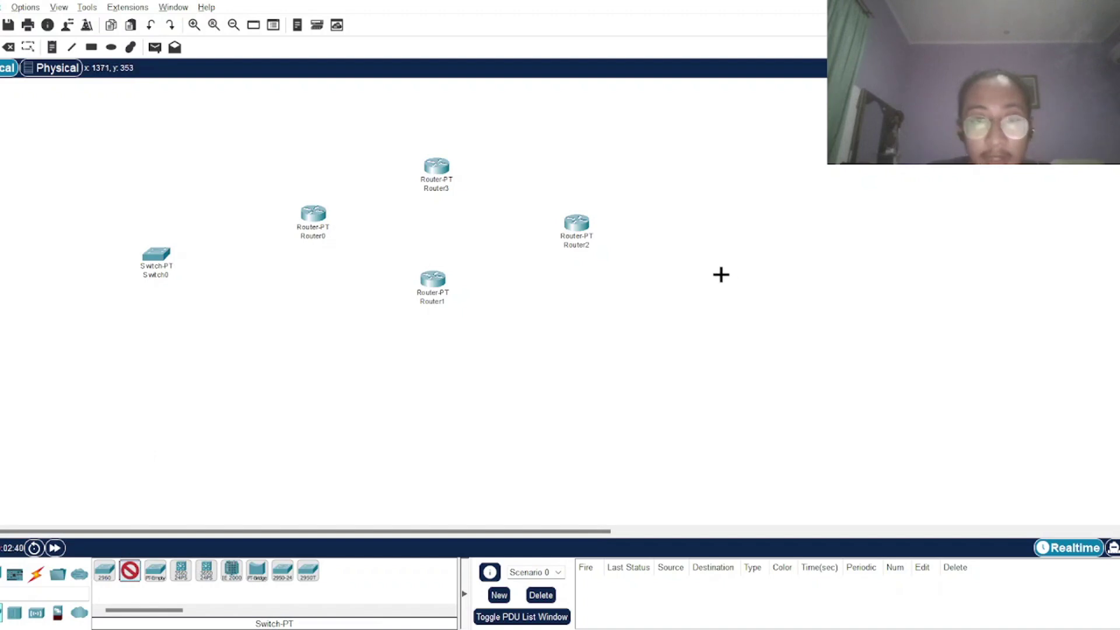
pyautogui.click(719, 273)
pyautogui.moveTo(730, 286); pyautogui.dragTo(724, 283)
# Place two PCs side by side below Switch0 and align them at about the same height
pyautogui.click(15, 574)
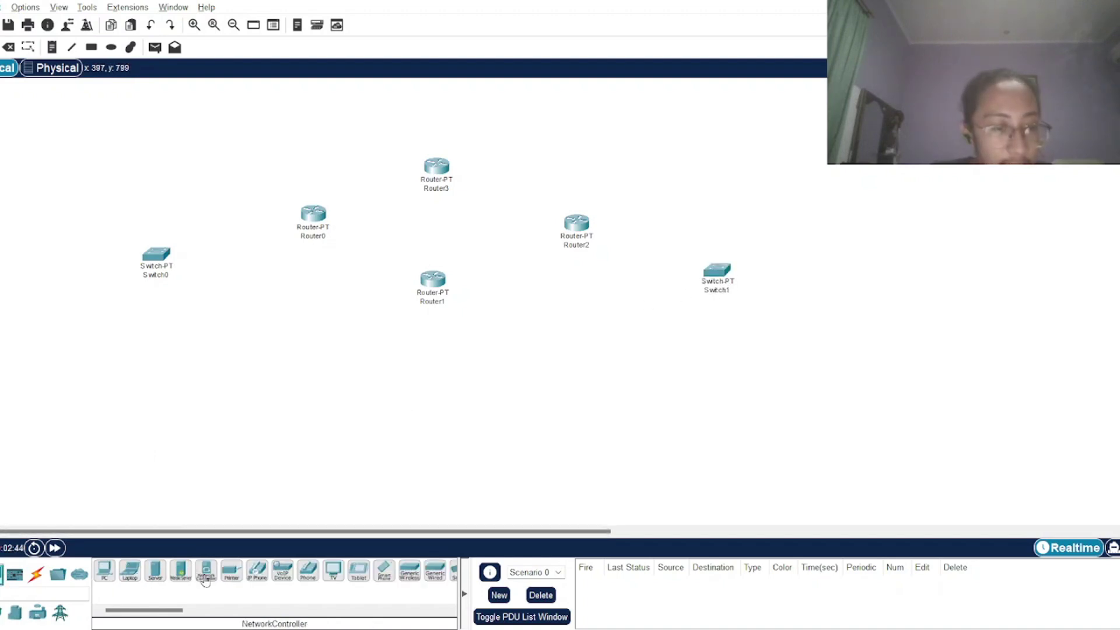
pyautogui.click(105, 571)
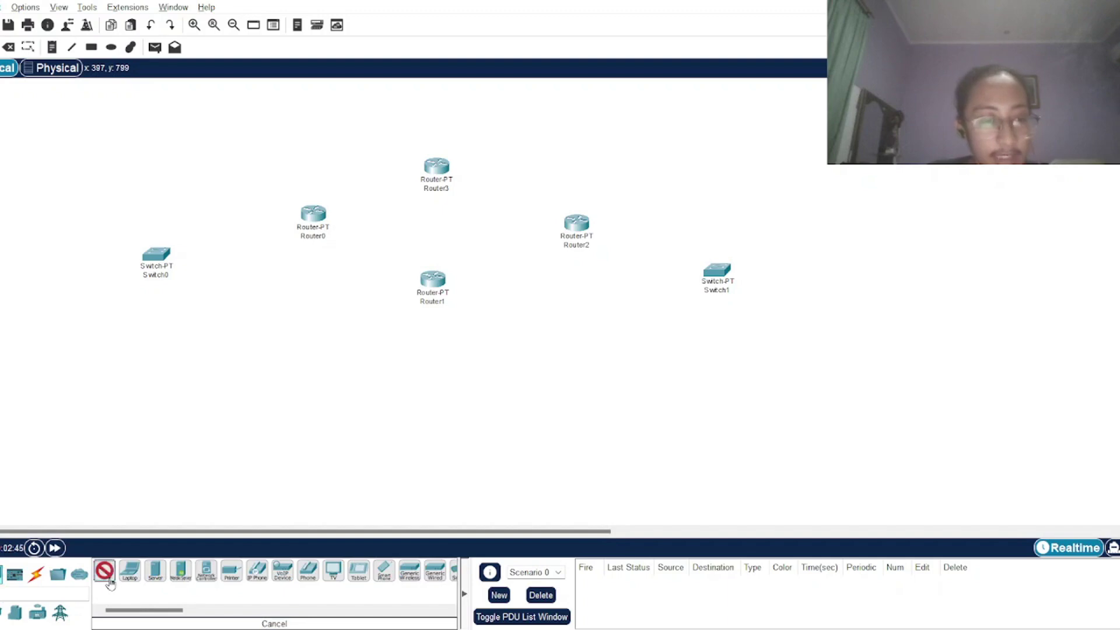
pyautogui.click(84, 342)
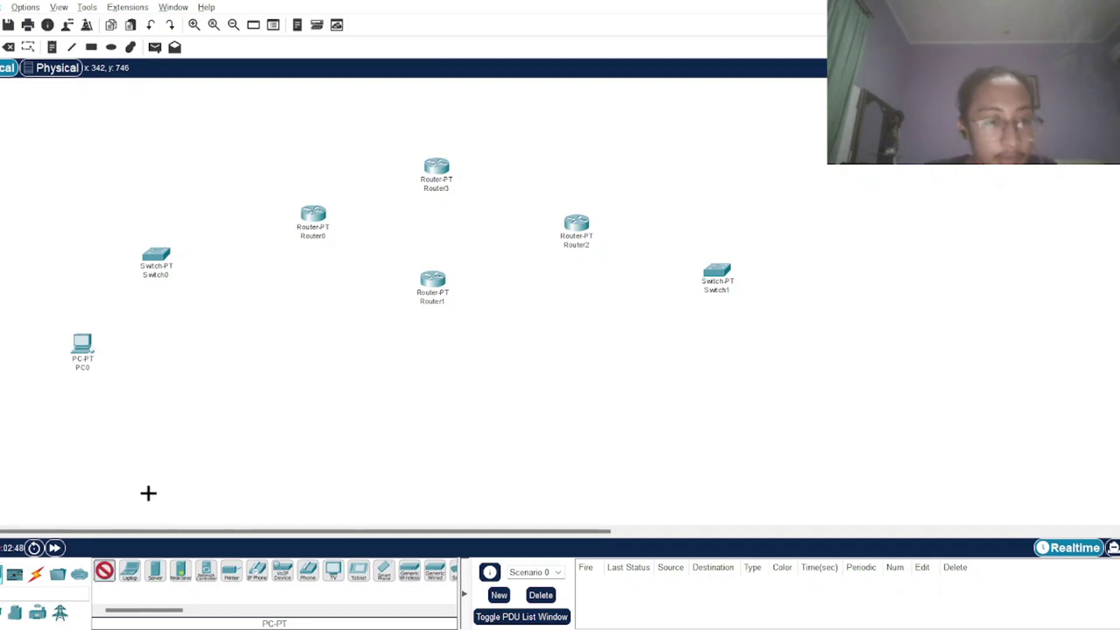
pyautogui.click(203, 350)
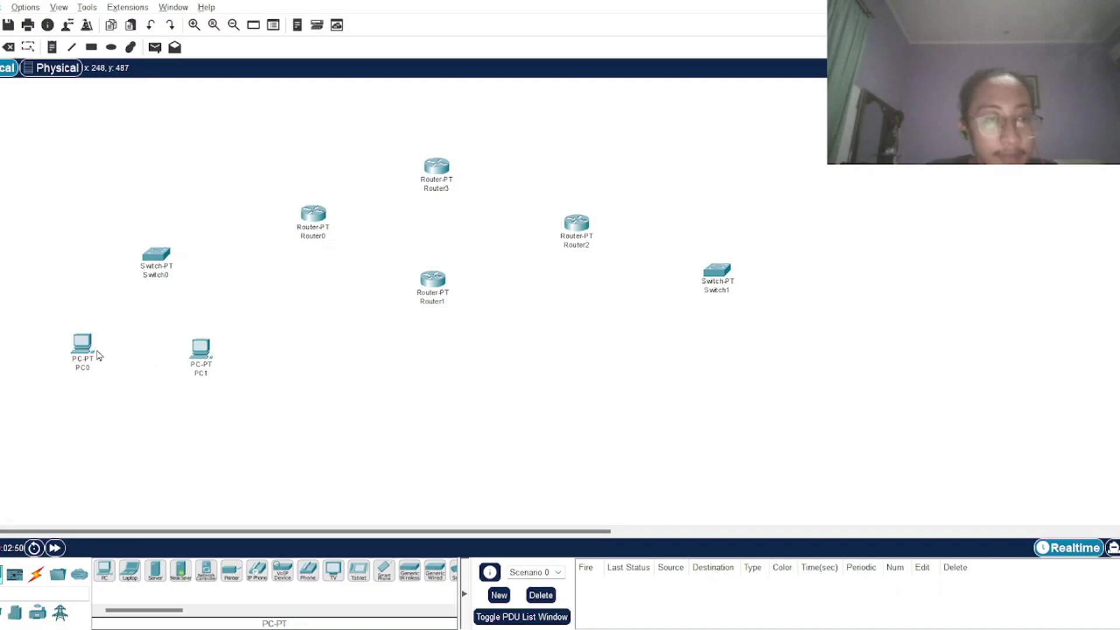
pyautogui.moveTo(98, 355); pyautogui.dragTo(99, 341)
pyautogui.moveTo(218, 369); pyautogui.dragTo(225, 351)
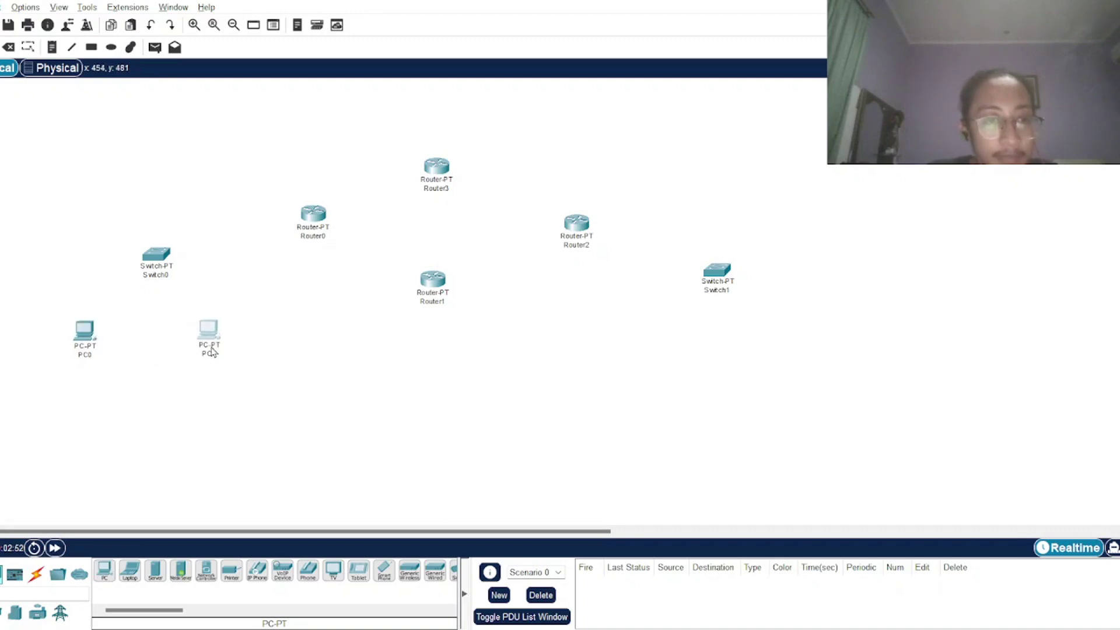
# Place two PCs side by side below Switch1 and align them and the switch into a balanced group
pyautogui.click(113, 577)
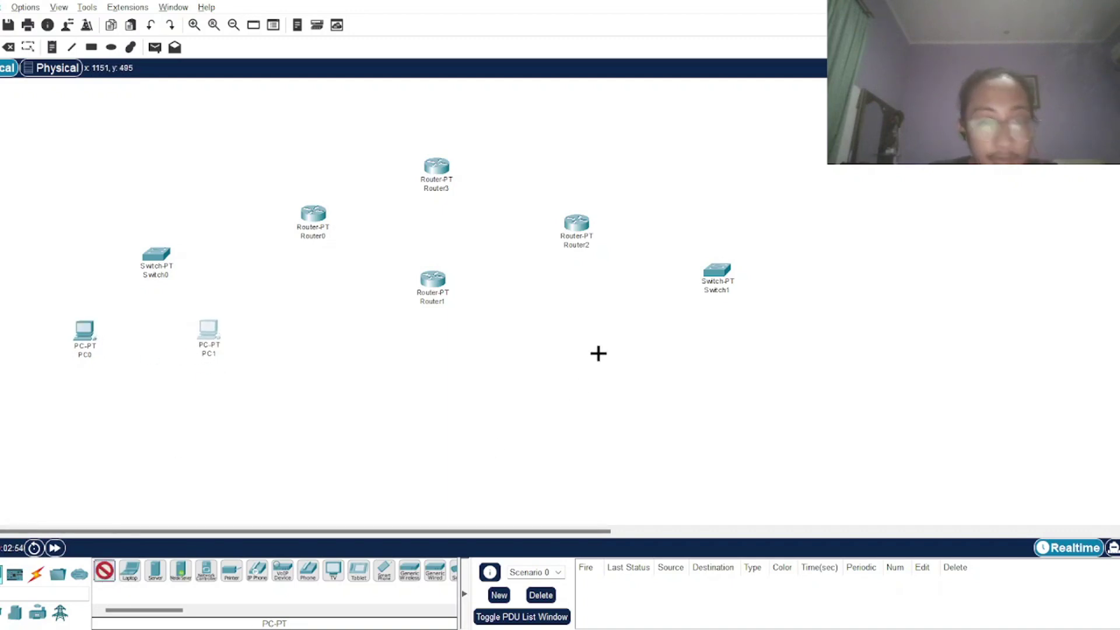
pyautogui.click(657, 334)
pyautogui.click(112, 573)
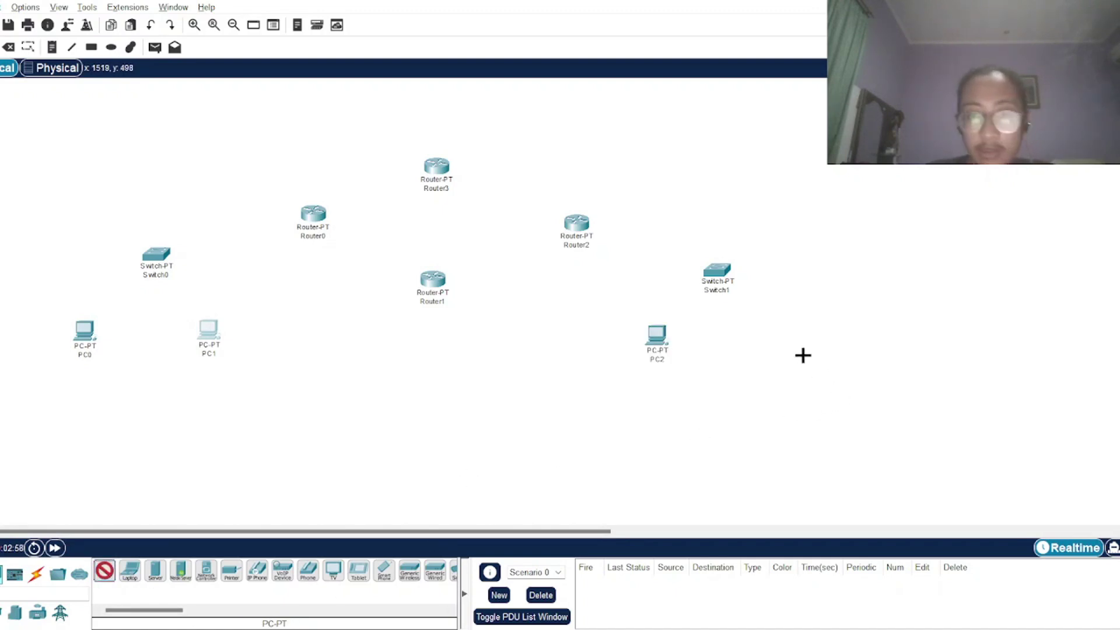
pyautogui.click(779, 342)
pyautogui.moveTo(719, 269); pyautogui.dragTo(718, 263)
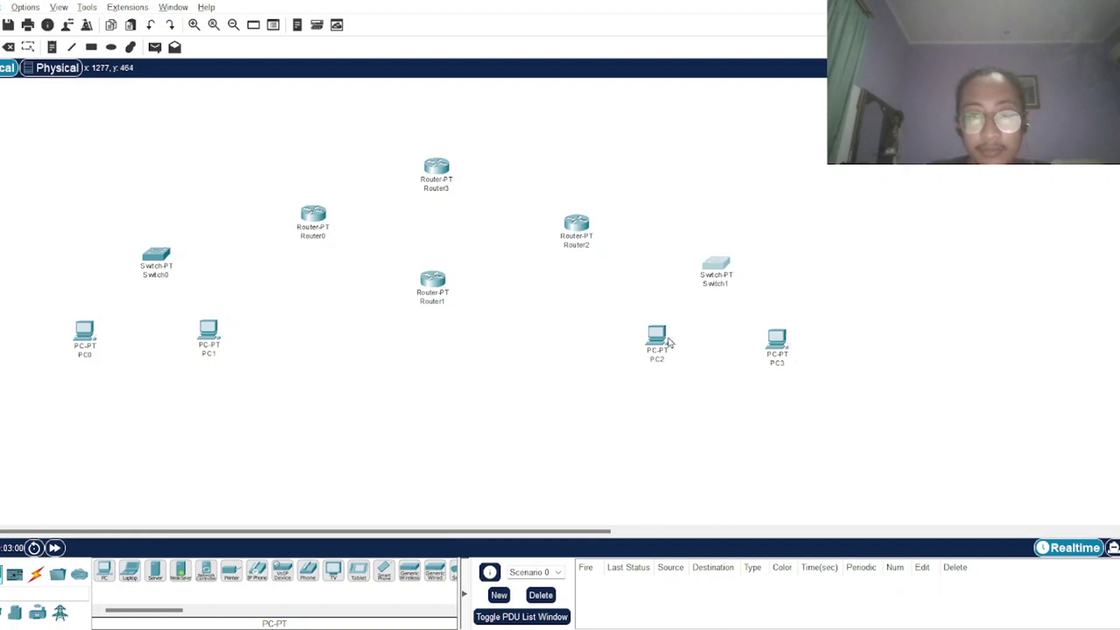
pyautogui.moveTo(657, 336); pyautogui.dragTo(657, 341)
pyautogui.moveTo(784, 356); pyautogui.dragTo(785, 349)
pyautogui.moveTo(654, 353); pyautogui.dragTo(658, 346)
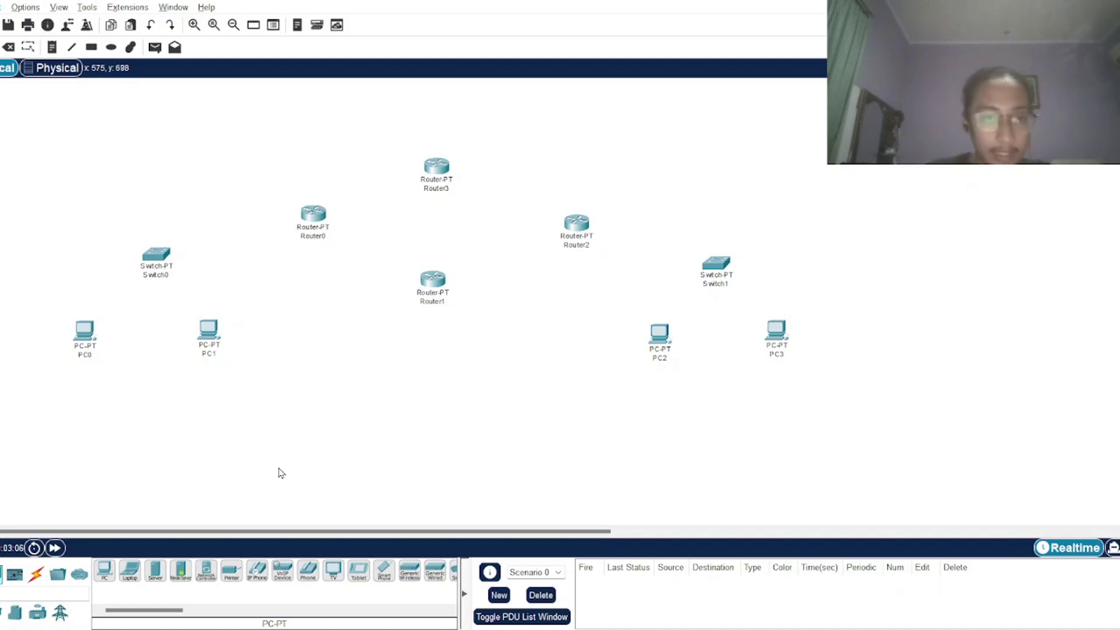
# Nudge Router2 slightly upward and connect PC0 and PC1 to Switch0 using the automatic connection type
pyautogui.click(36, 576)
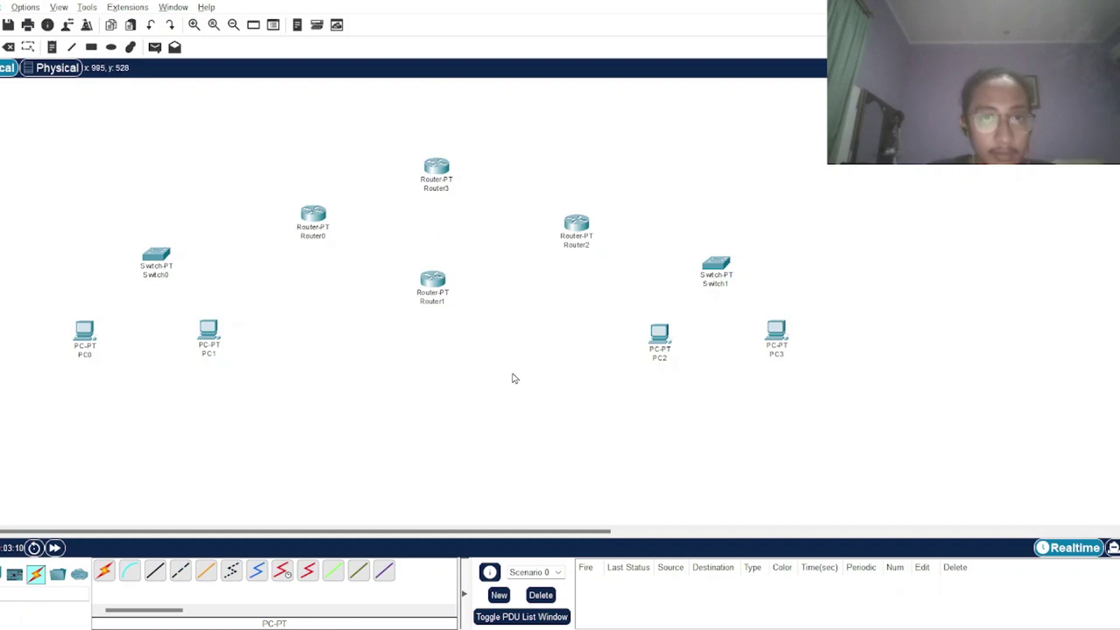
pyautogui.moveTo(573, 238); pyautogui.dragTo(571, 232)
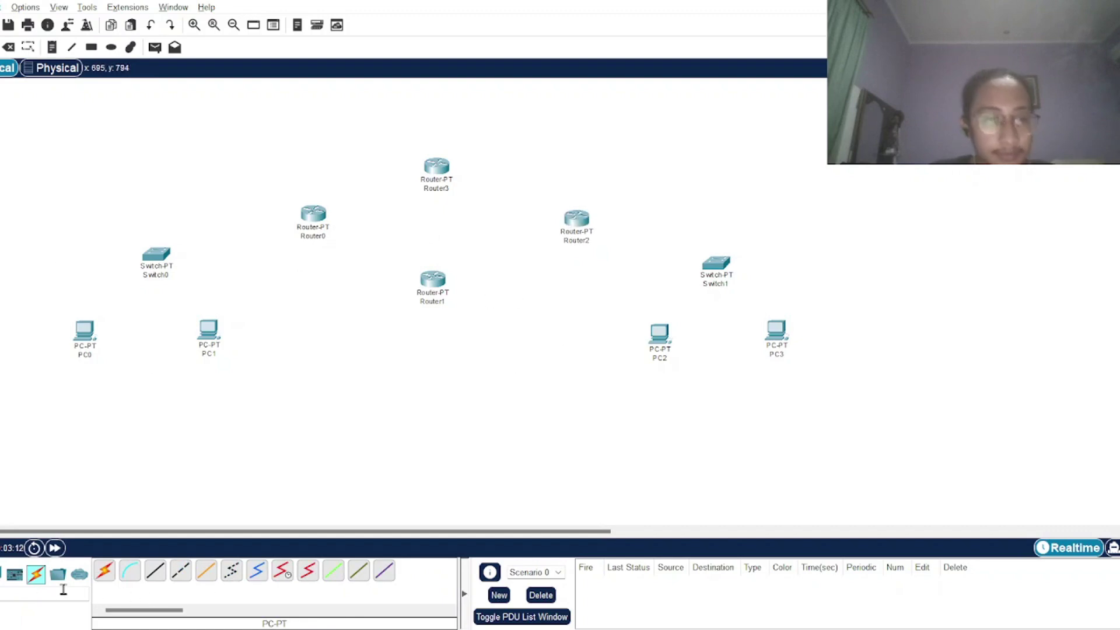
pyautogui.click(103, 571)
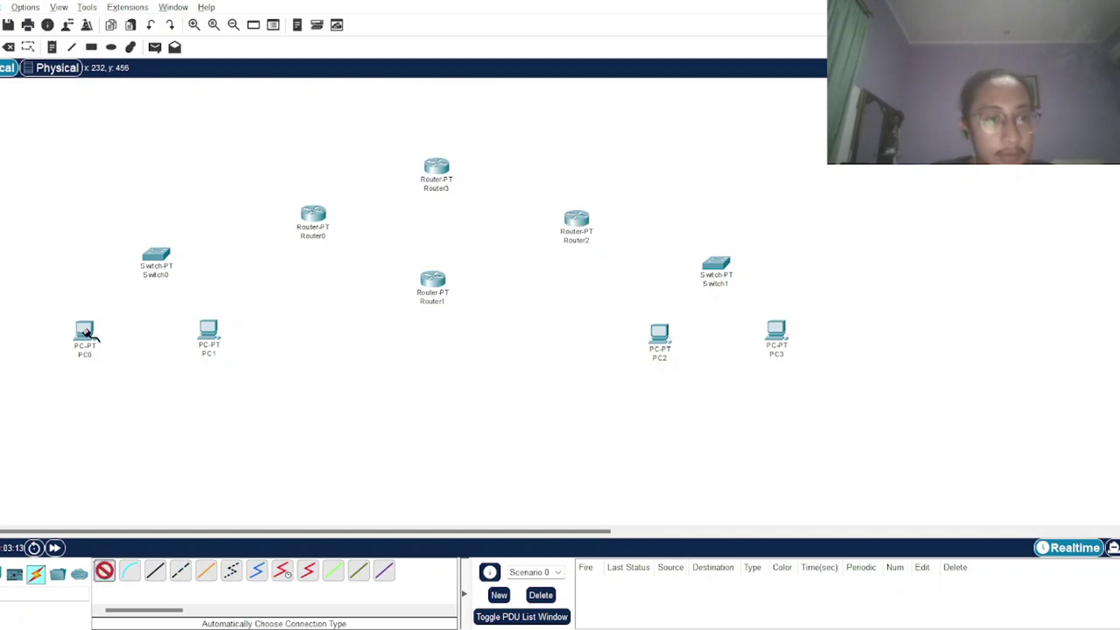
pyautogui.click(84, 330)
pyautogui.click(159, 257)
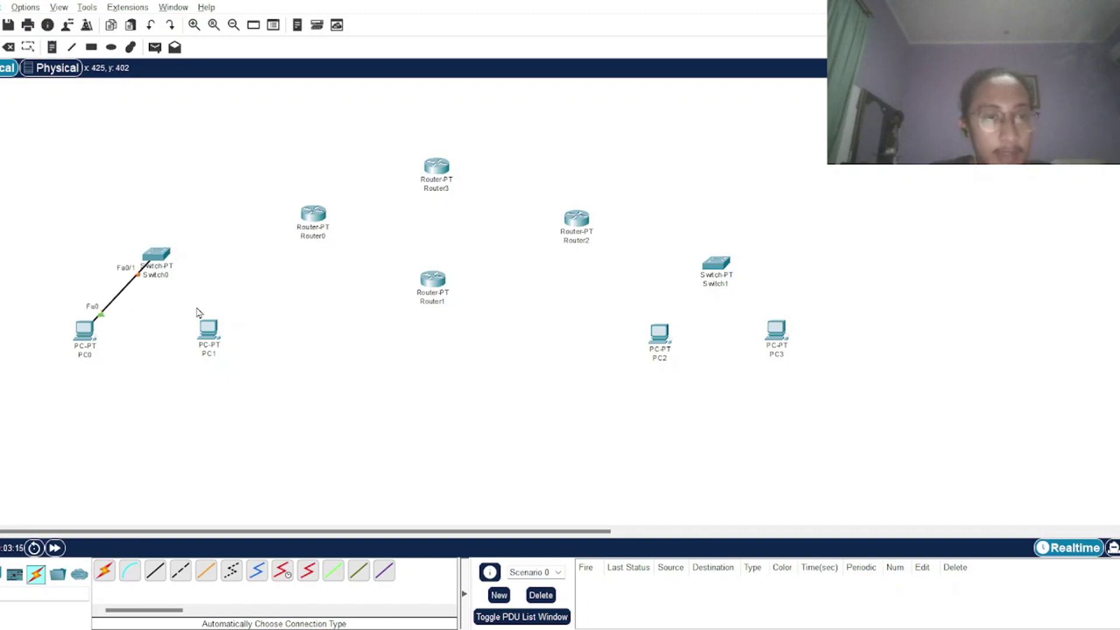
pyautogui.click(209, 330)
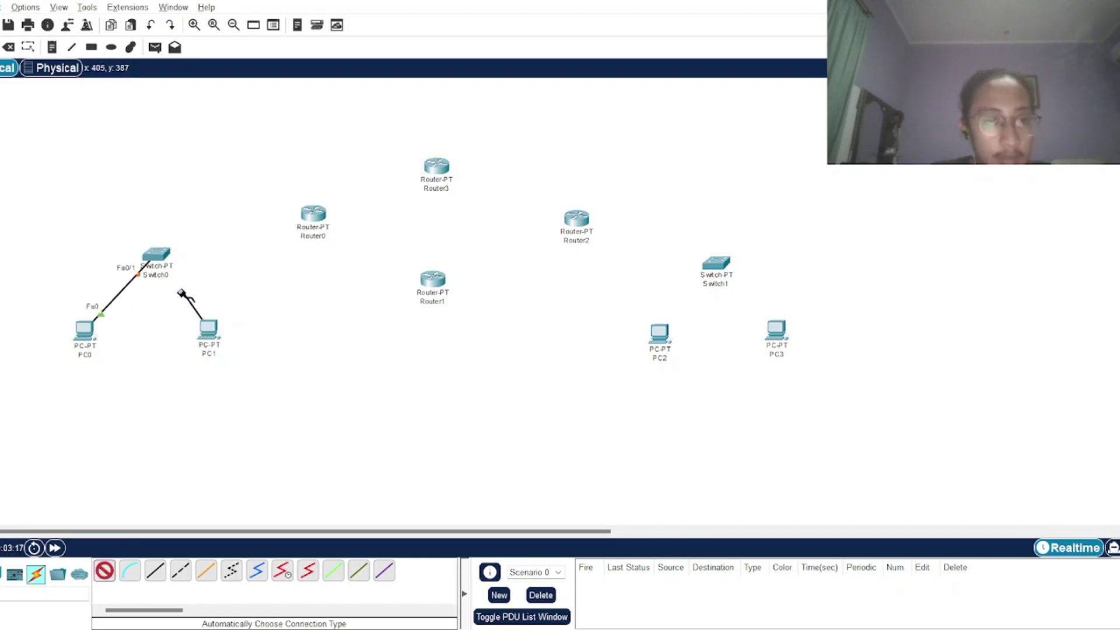
pyautogui.click(157, 259)
# Connect Switch0 to Router0 using the automatic connection type
pyautogui.click(105, 571)
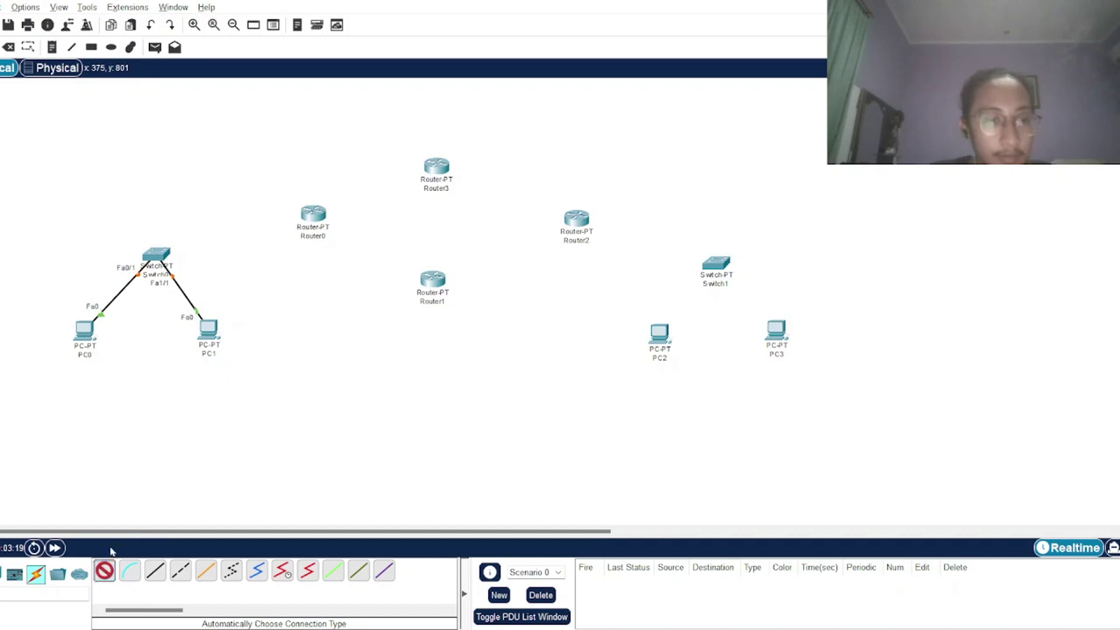
pyautogui.click(156, 257)
pyautogui.click(313, 215)
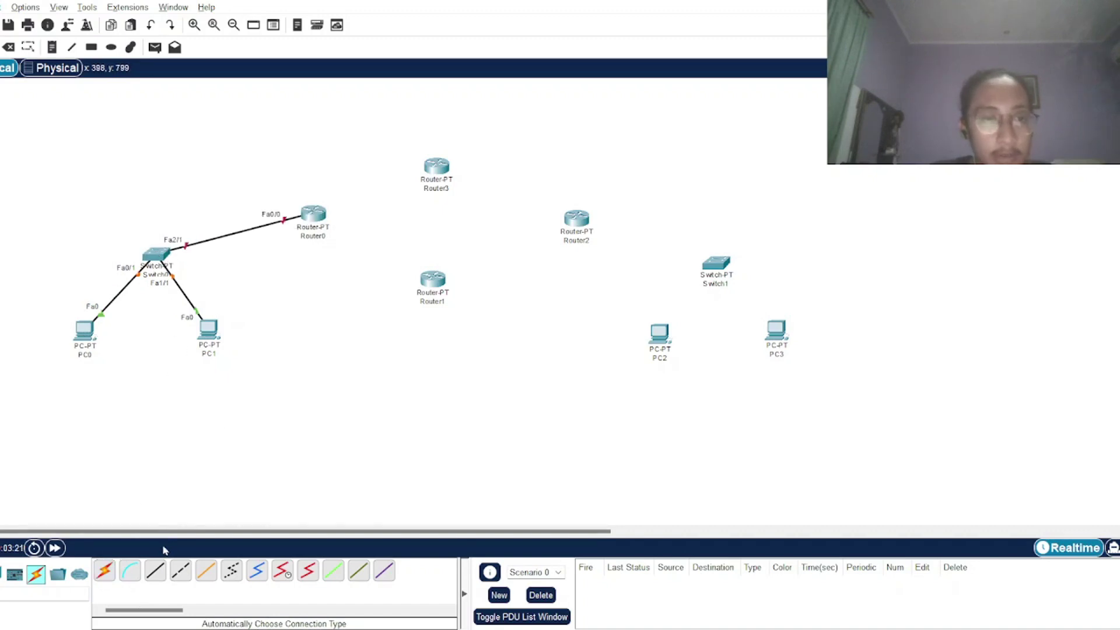
# Link the four routers in a ring with automatic connections: Router0 to Router3, Router3 to Router2, Router2 to Router1, and Router1 to Router0
pyautogui.click(313, 215)
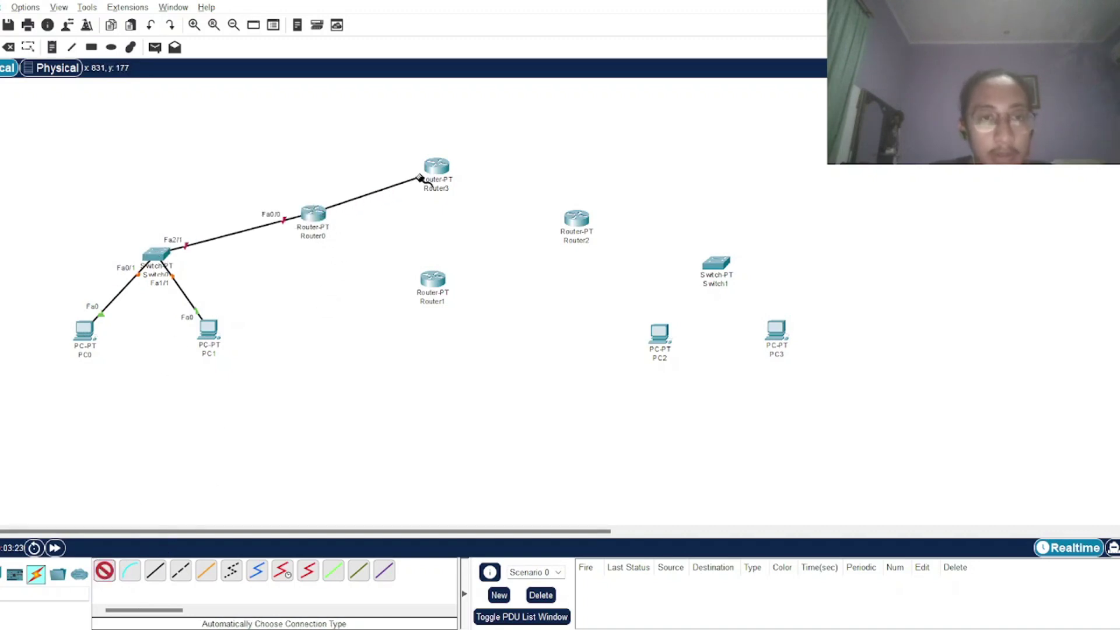
pyautogui.click(437, 168)
pyautogui.click(105, 571)
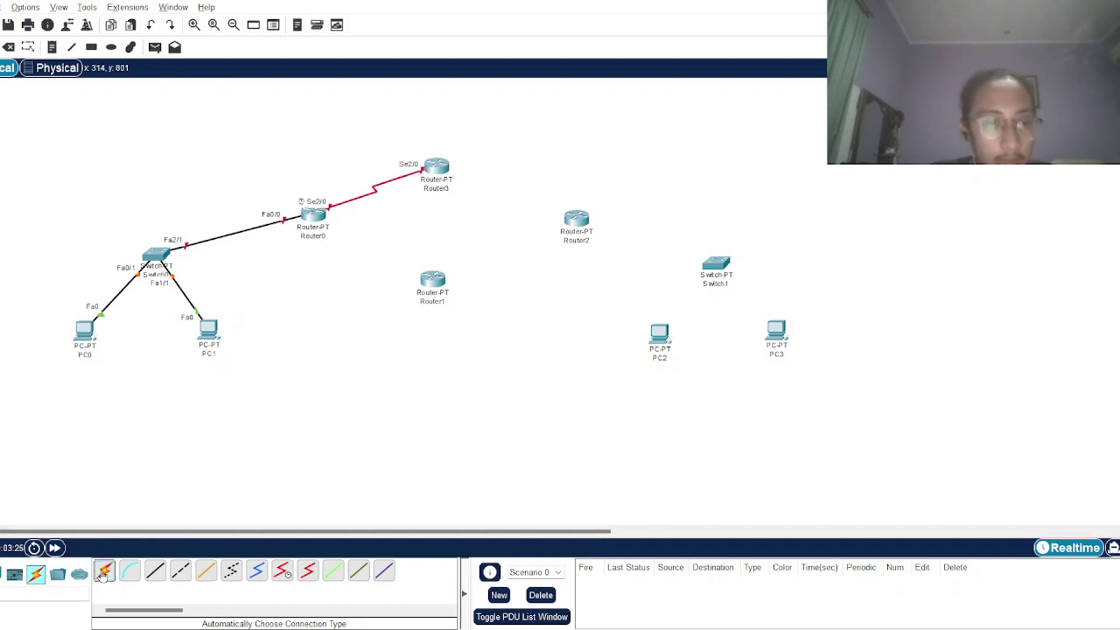
pyautogui.click(437, 168)
pyautogui.click(576, 219)
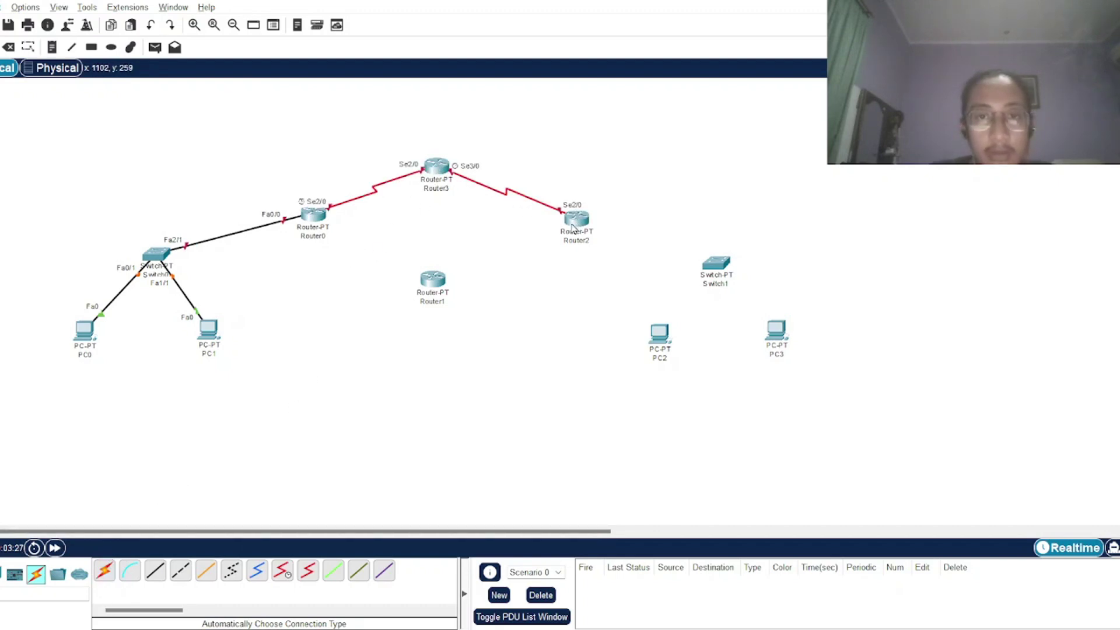
pyautogui.click(578, 220)
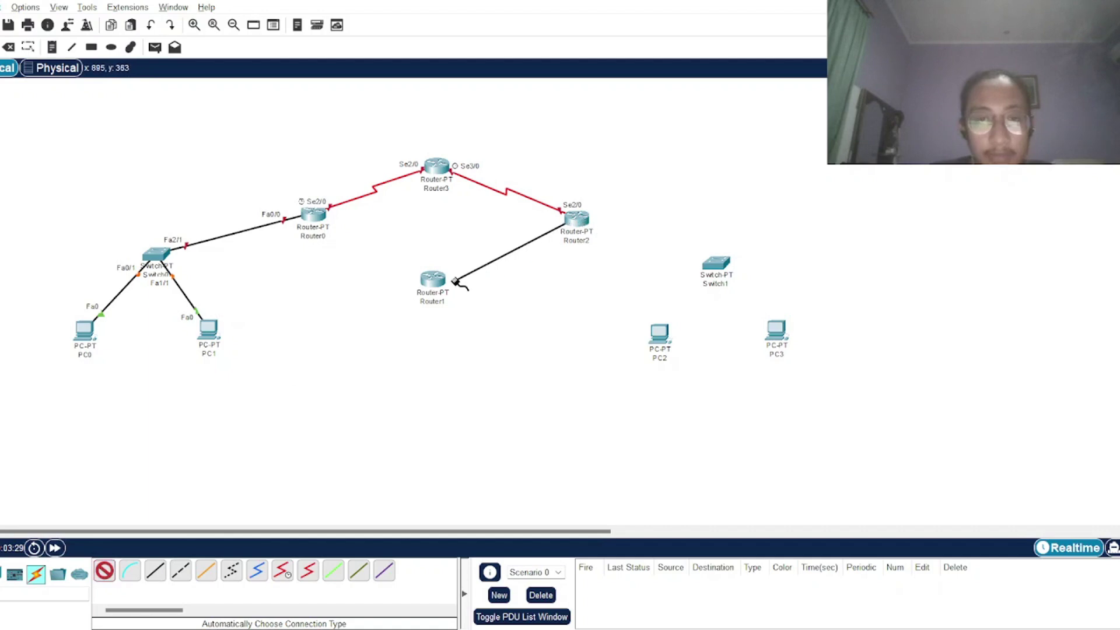
pyautogui.click(433, 280)
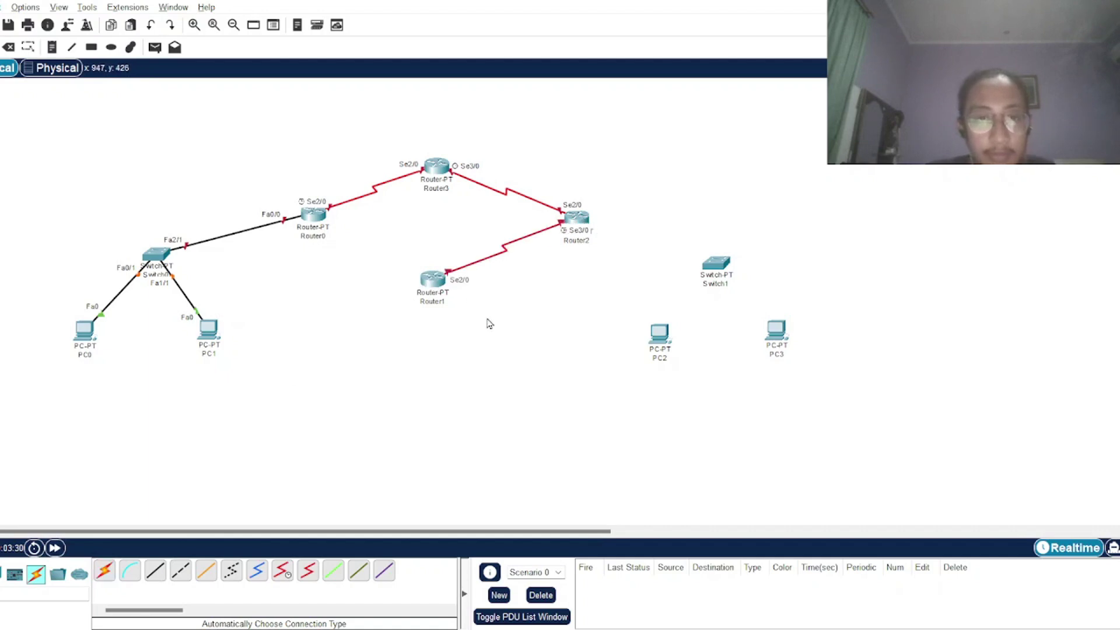
pyautogui.click(105, 571)
pyautogui.click(436, 282)
pyautogui.click(315, 217)
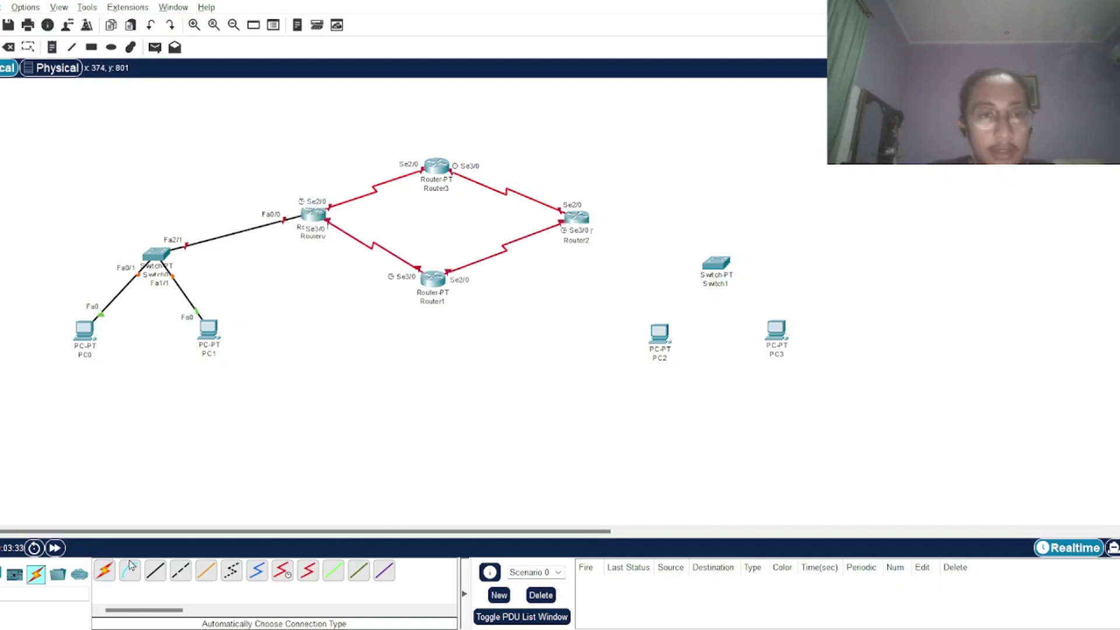
# Connect PC2 and PC3 to Switch1 using the automatic connection type
pyautogui.click(659, 332)
pyautogui.click(717, 264)
pyautogui.click(776, 330)
pyautogui.click(719, 266)
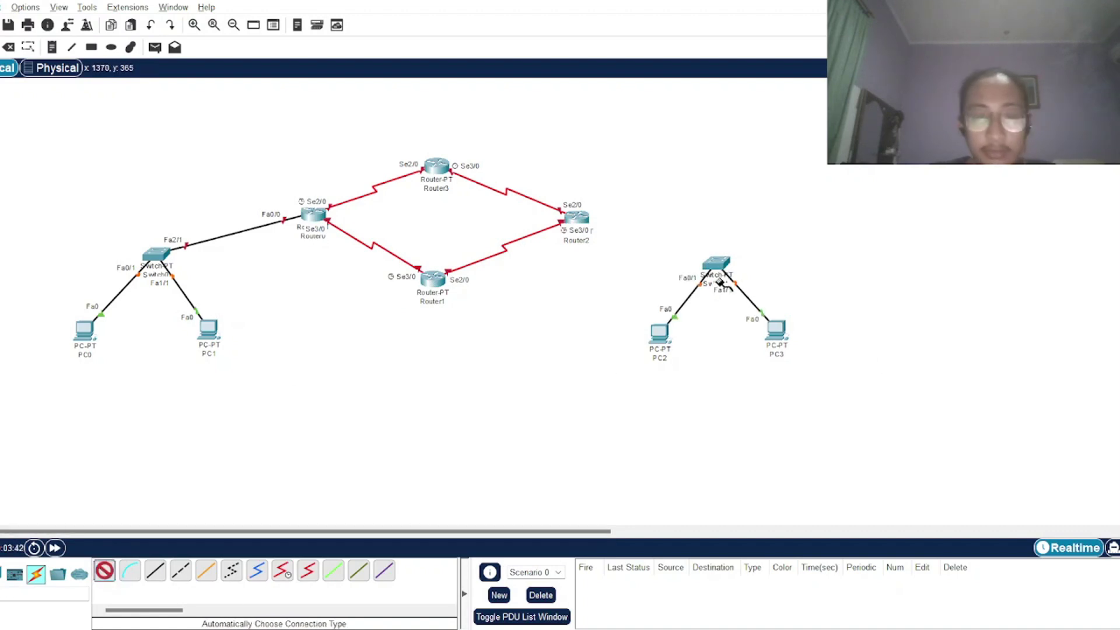
# Connect Switch1 to Router2 using the automatic connection type
pyautogui.click(718, 266)
pyautogui.click(577, 221)
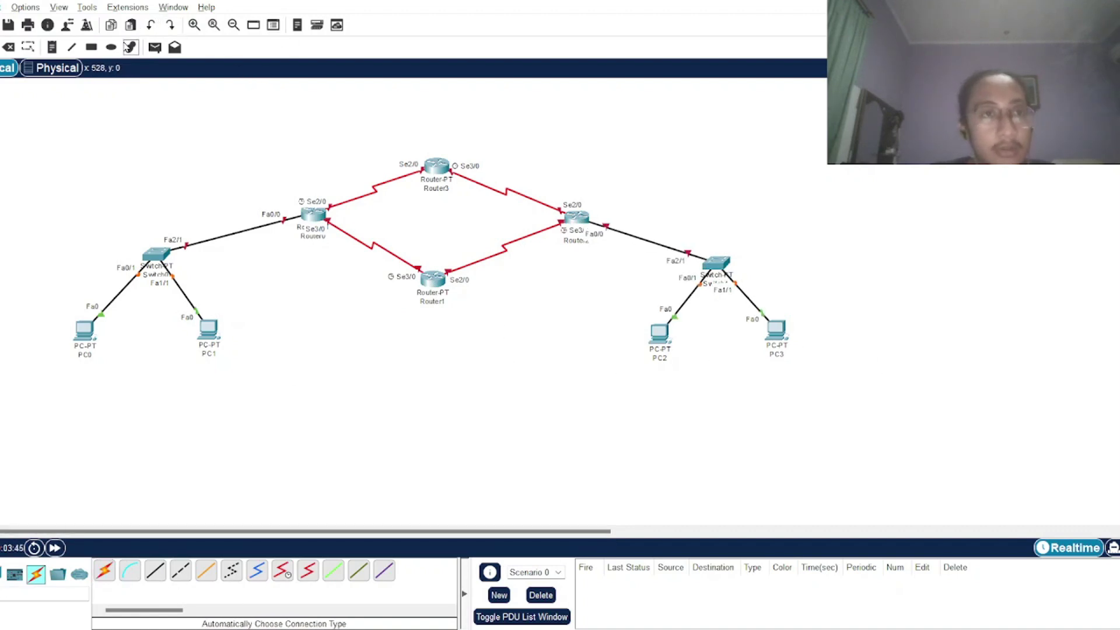
# Draw one rectangle around Switch0, PC0 and PC1 and another around Switch1, PC2 and PC3, shifting the first one slightly down
pyautogui.click(92, 49)
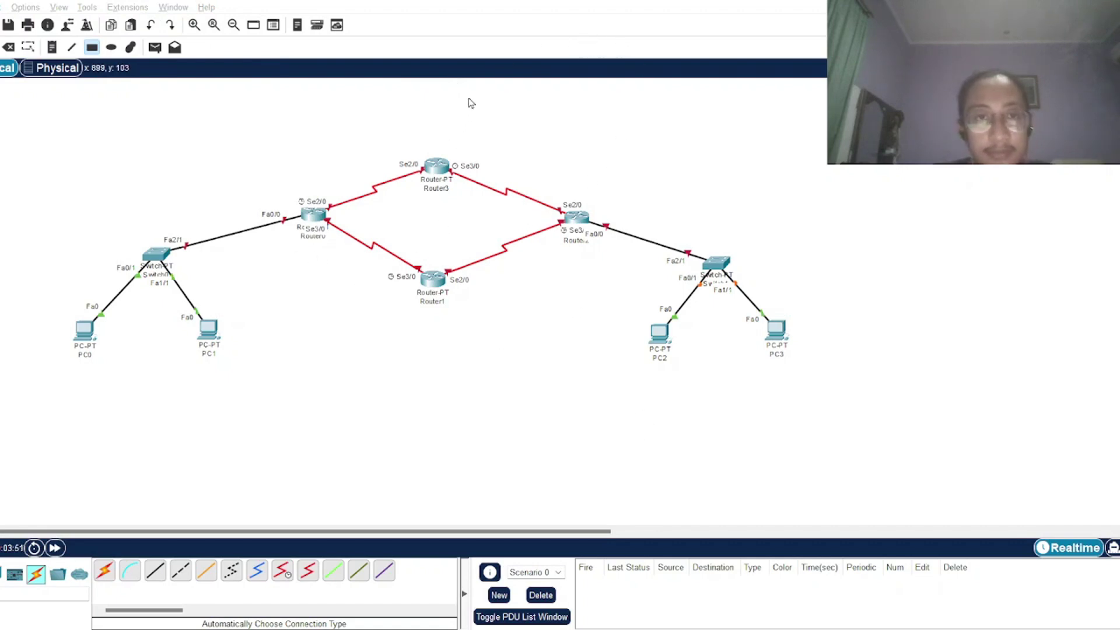
pyautogui.moveTo(42, 212); pyautogui.dragTo(252, 391)
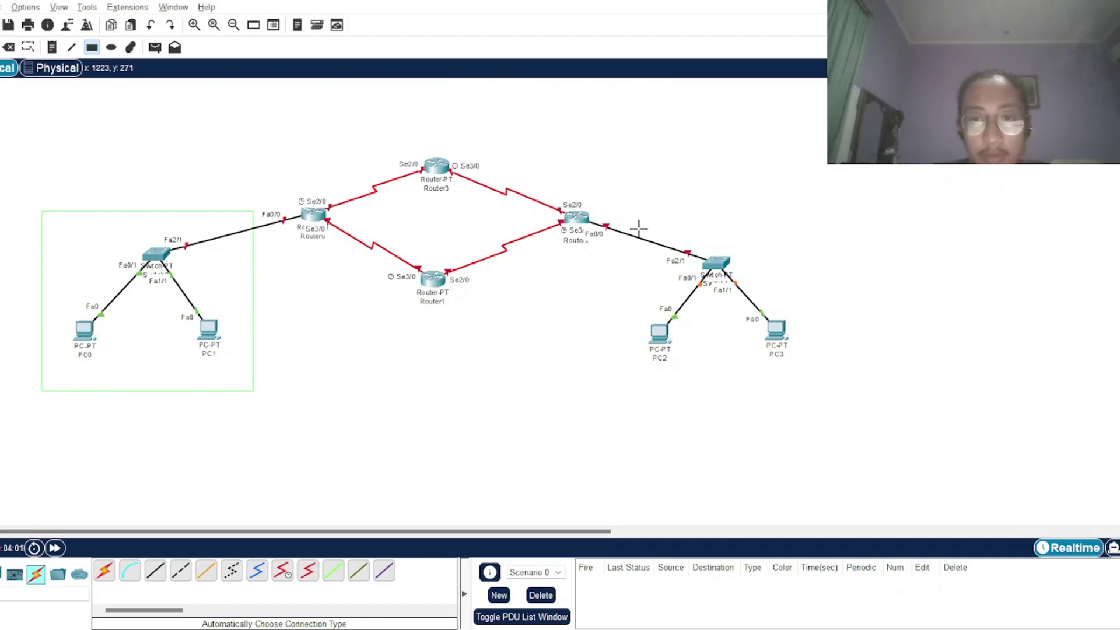
pyautogui.moveTo(608, 228); pyautogui.dragTo(829, 421)
pyautogui.moveTo(171, 386); pyautogui.dragTo(180, 408)
pyautogui.press('Escape')
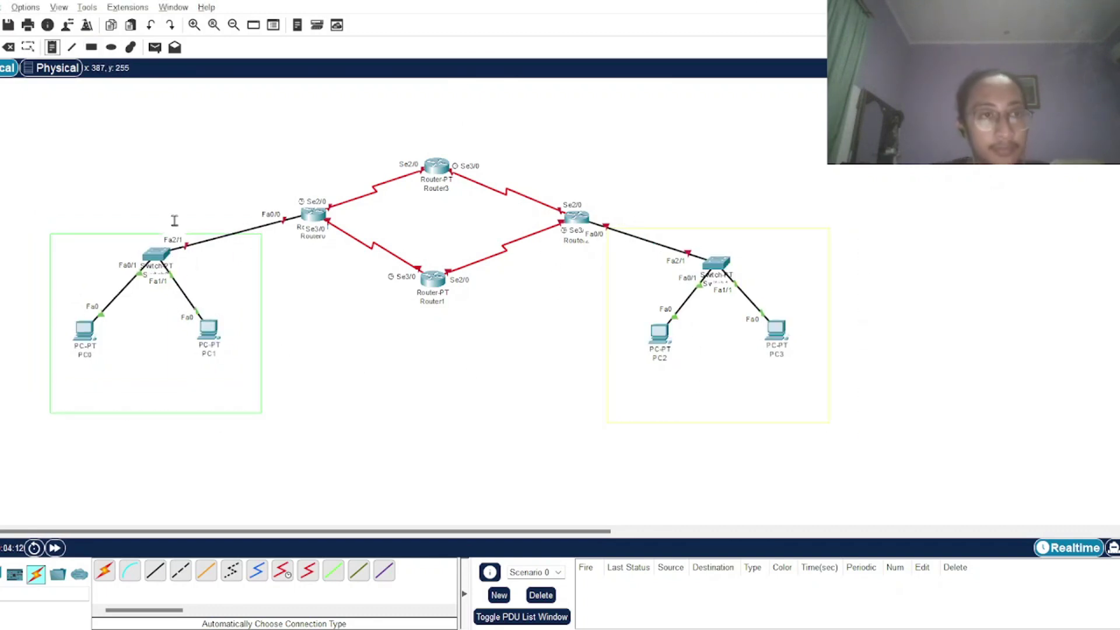
# Add the notes "LOCAL AREA NETWORK 1" and "LOCAL AREA NETWORK 2" below the rectangles around the Switch0 and Switch1 groups
pyautogui.press('n')
pyautogui.click(155, 427)
pyautogui.write('LOCAL AREA NETWORK 1n')
pyautogui.click(724, 437)
pyautogui.write('LOCAL AREA NETWORK 2')
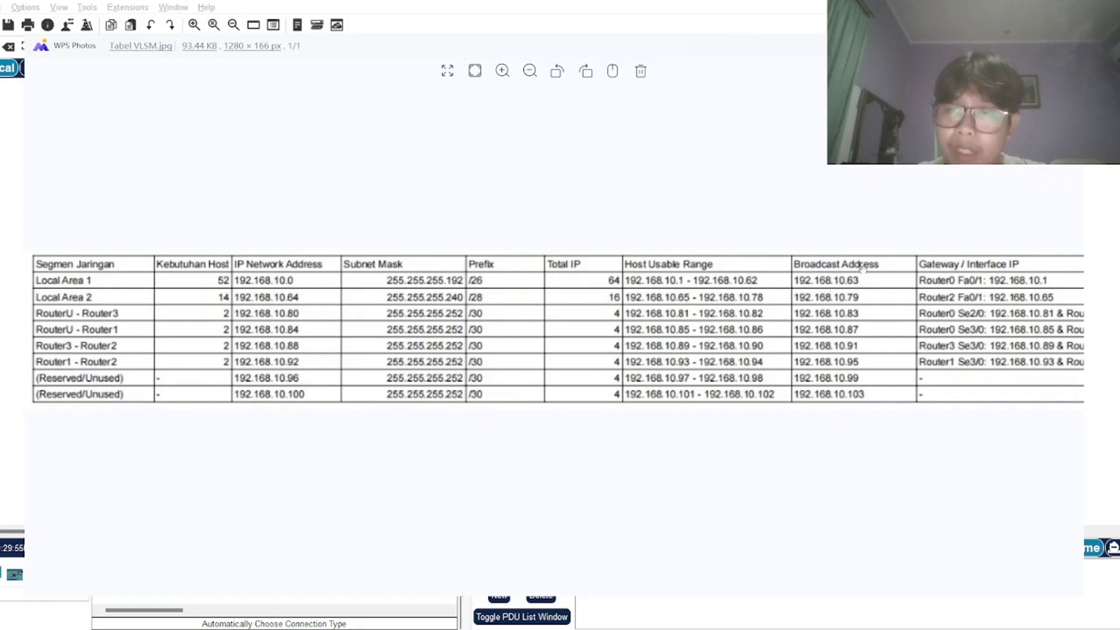
# Examine the segments, subnet masks, host ranges and gateways in the VLSM table image Tabel VLSM.jpg in WPS Photos
pyautogui.moveTo(836, 304); pyautogui.dragTo(784, 302)
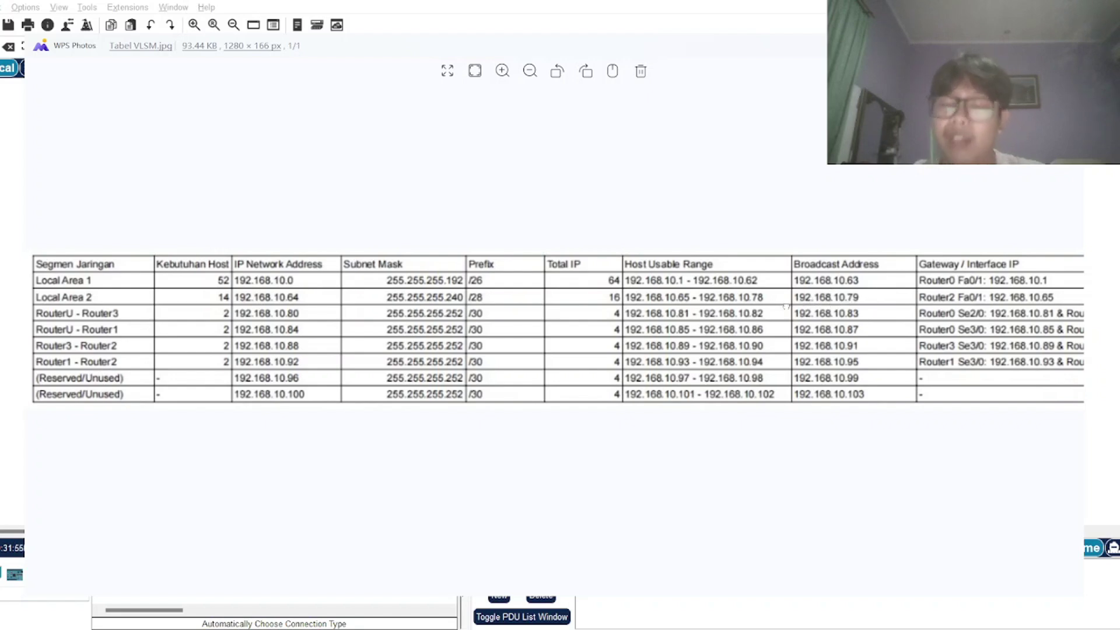
pyautogui.hscroll(-1, 795, 315)
pyautogui.moveTo(795, 315); pyautogui.dragTo(852, 311)
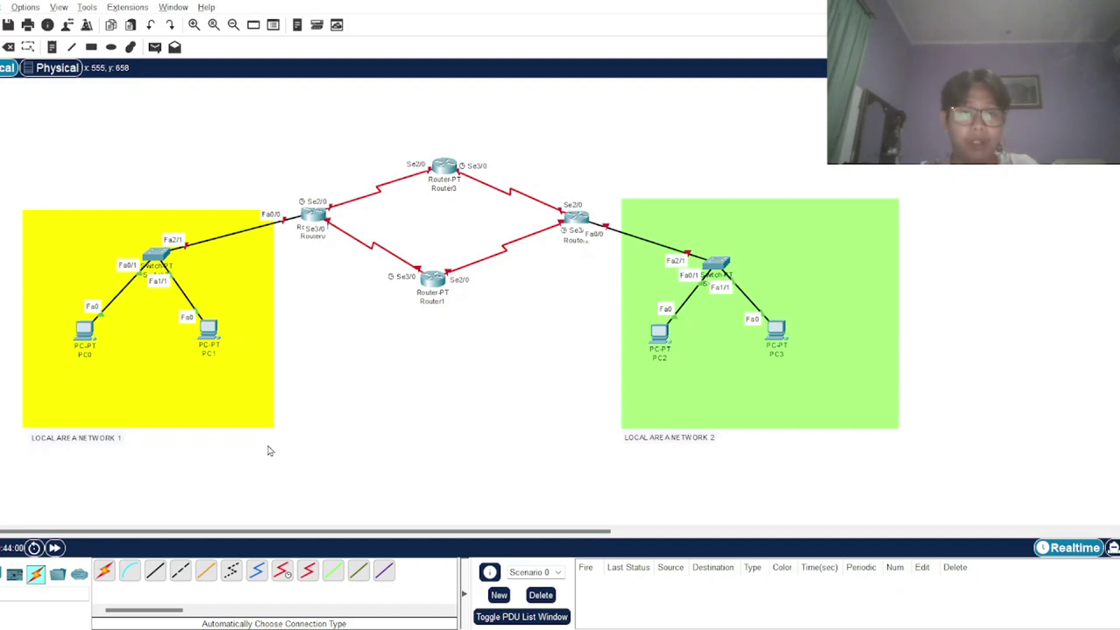
# Move the green rectangle slightly toward Router2 and align both LOCAL AREA NETWORK labels with the near edges of their rectangles
pyautogui.click(726, 210)
pyautogui.moveTo(726, 210); pyautogui.dragTo(712, 210)
pyautogui.click(970, 262)
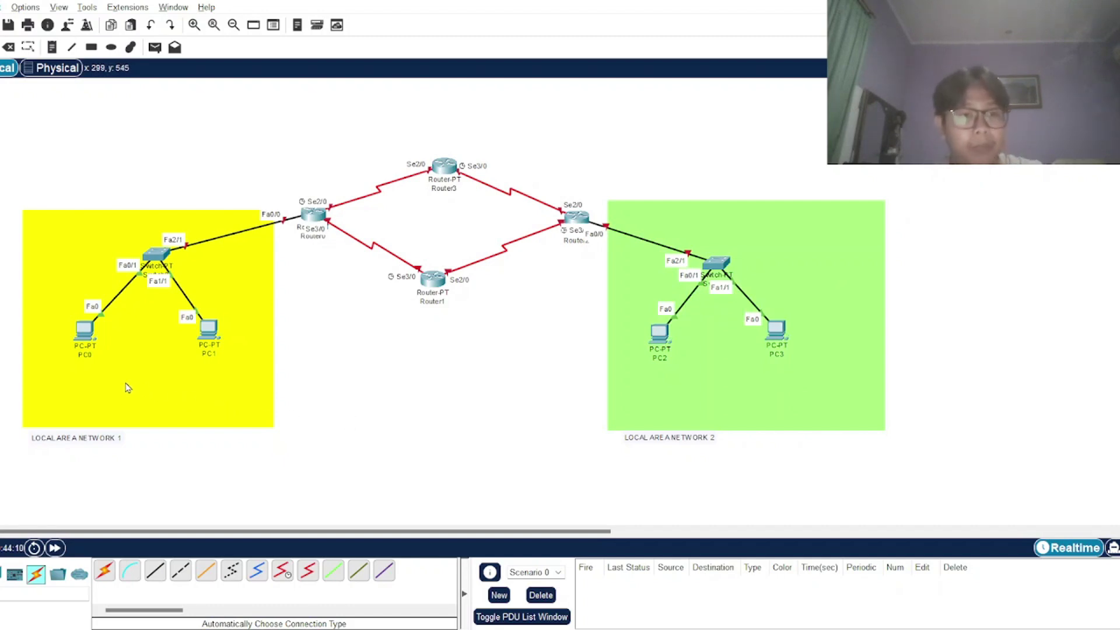
pyautogui.moveTo(91, 445); pyautogui.dragTo(89, 447)
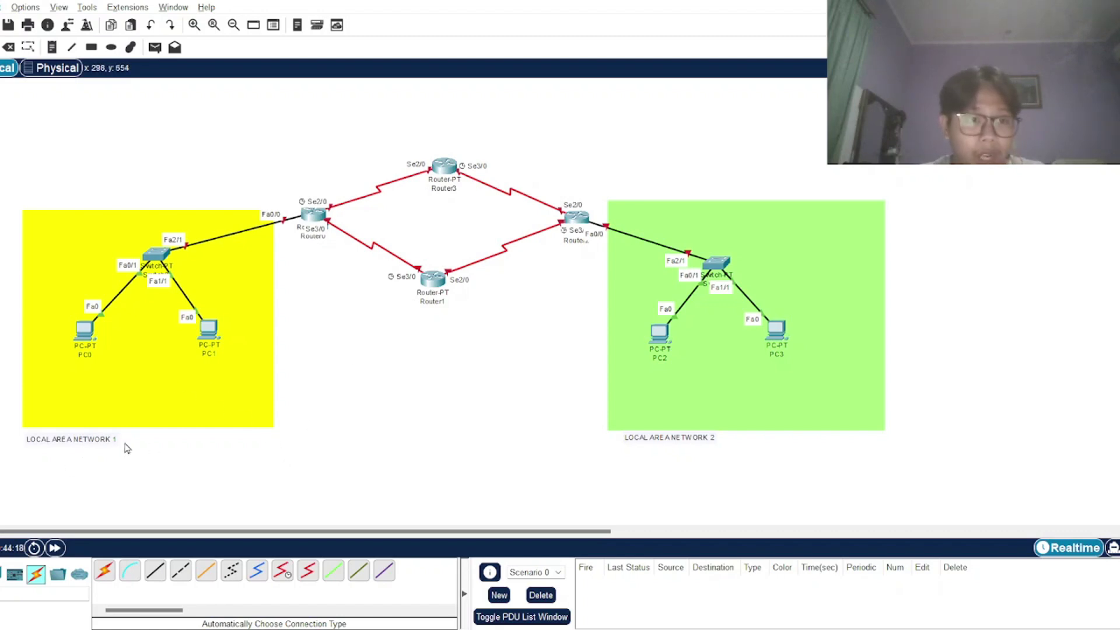
pyautogui.moveTo(668, 446); pyautogui.dragTo(654, 447)
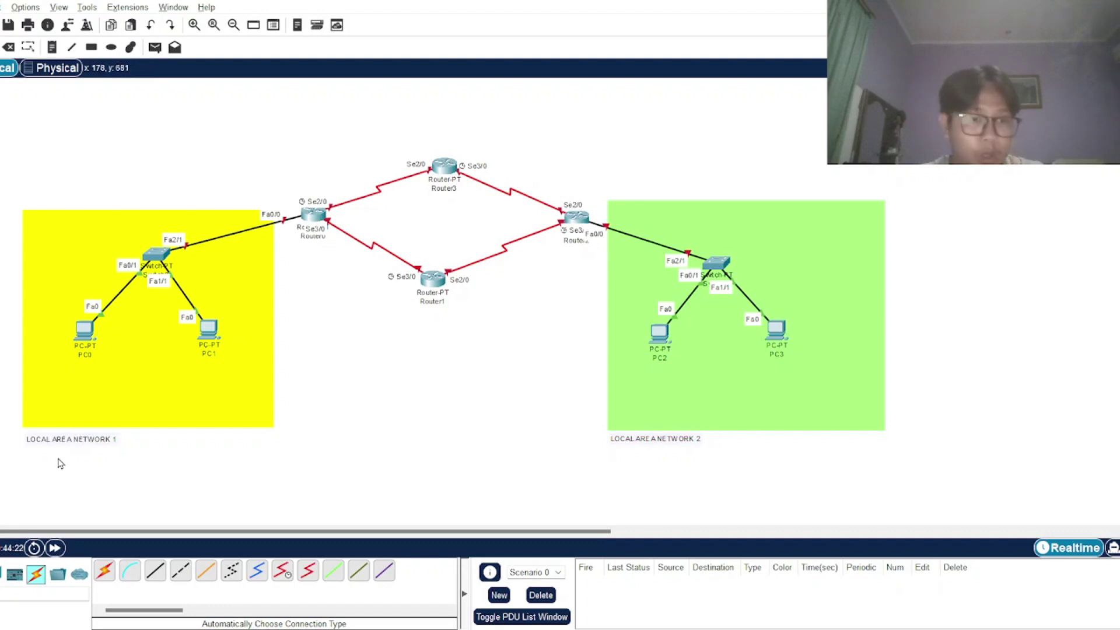
# Add the notes "52 HOST" under LOCAL AREA NETWORK 1 and "14 HOST" under LOCAL AREA NETWORK 2, aligning each with its label
pyautogui.press('n')
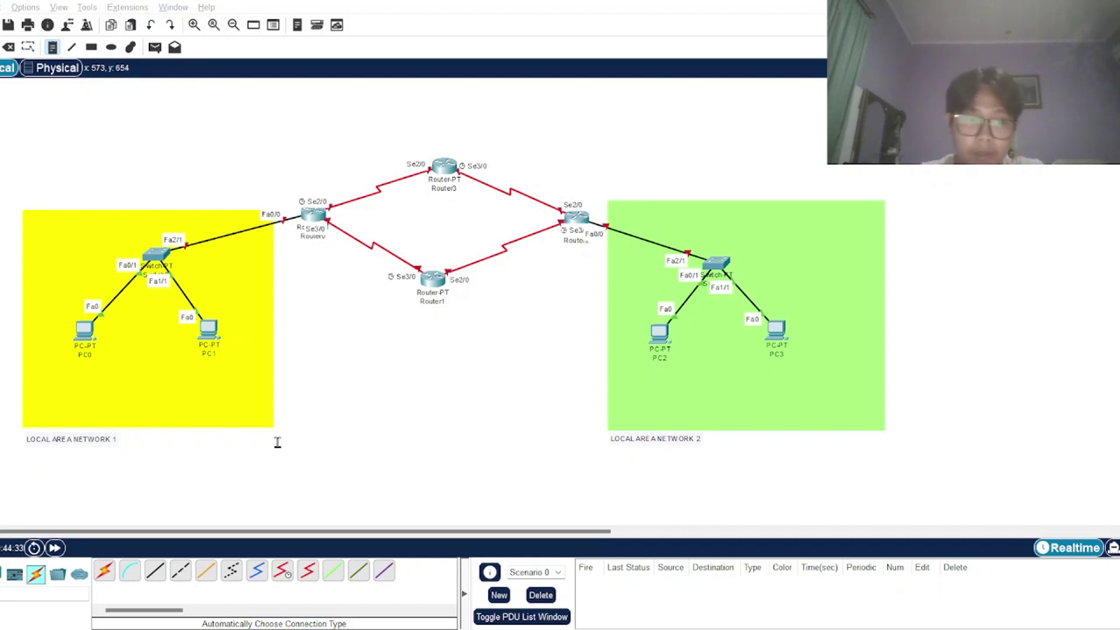
pyautogui.click(617, 455)
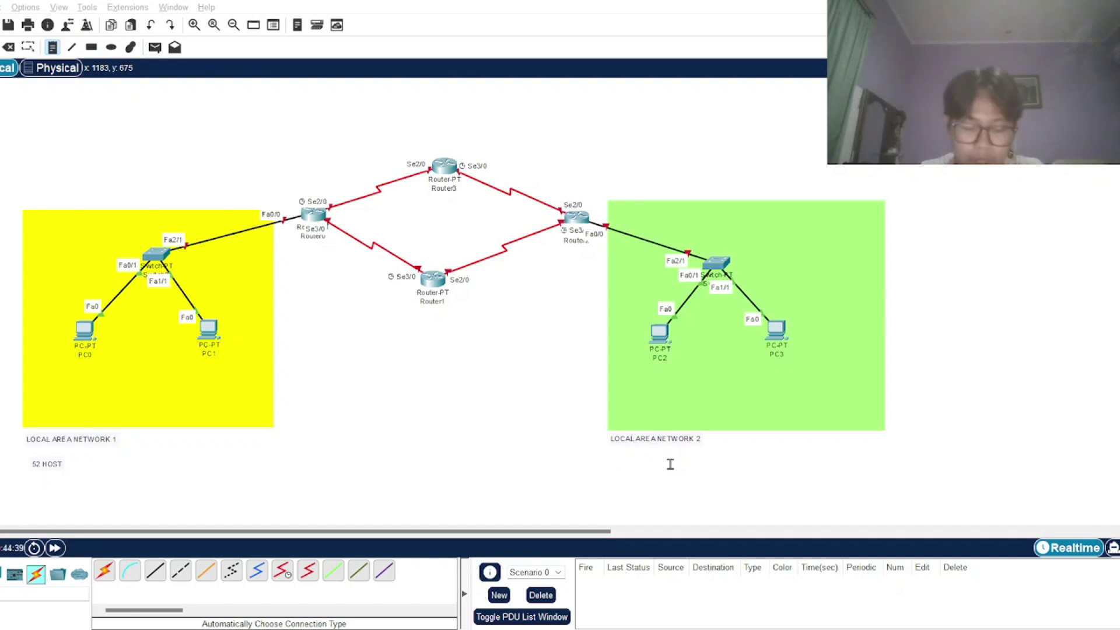
pyautogui.write('14 HOST')
pyautogui.click(544, 447)
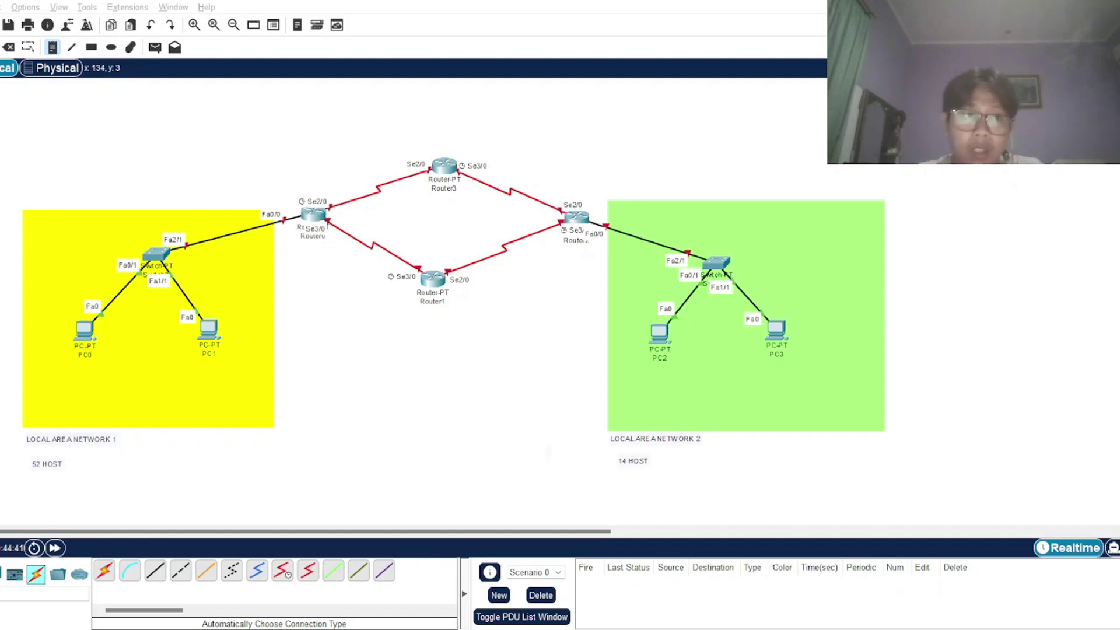
pyautogui.press('Escape')
pyautogui.moveTo(47, 466); pyautogui.dragTo(39, 459)
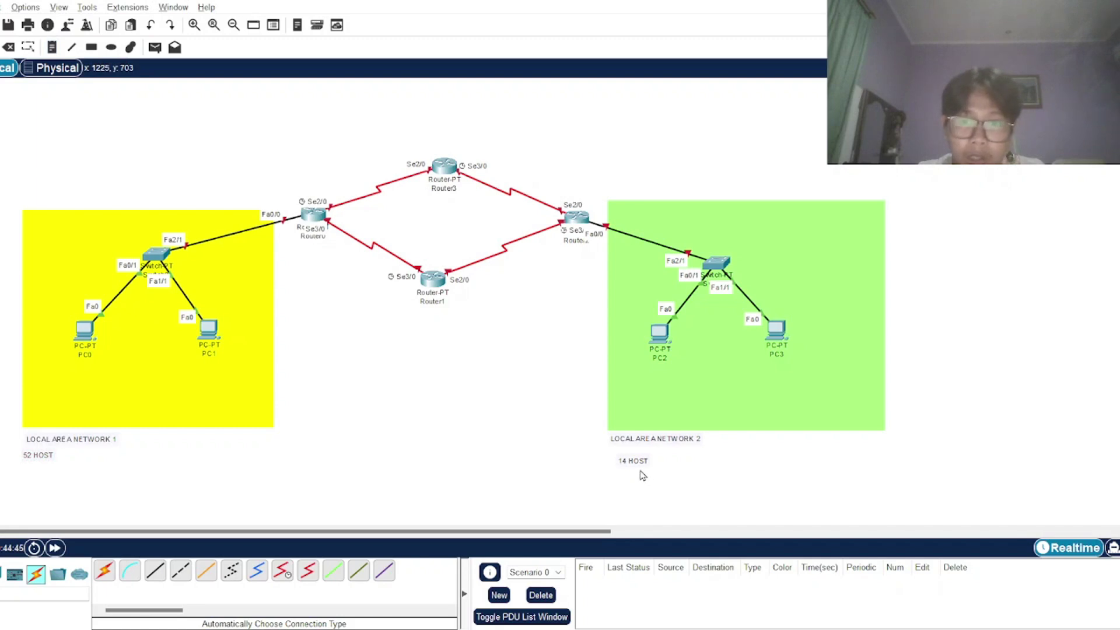
pyautogui.moveTo(640, 464); pyautogui.dragTo(634, 457)
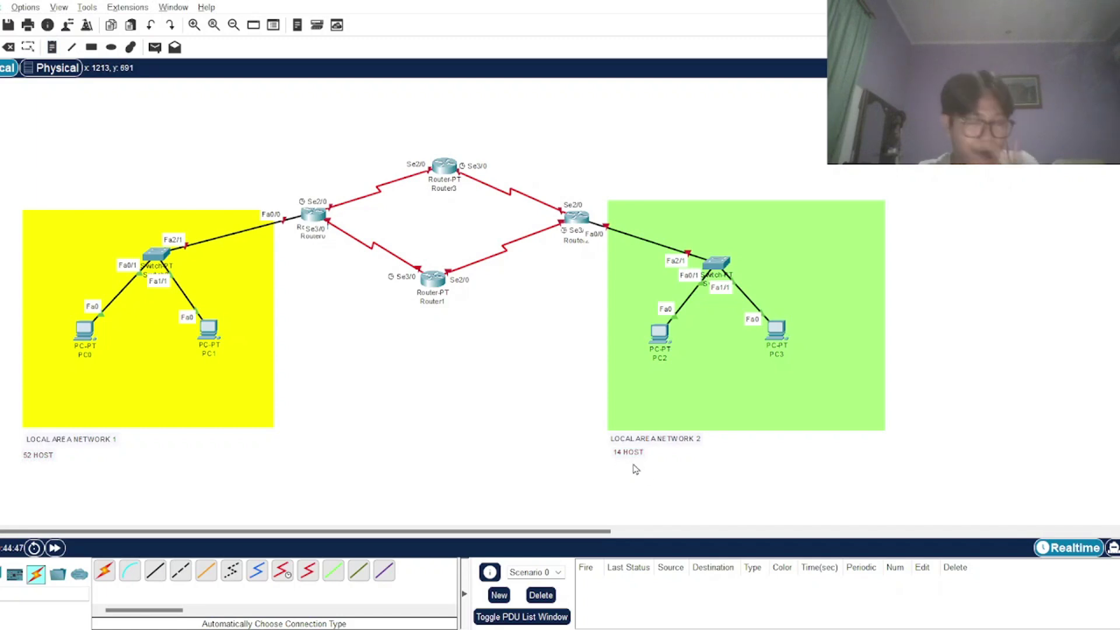
pyautogui.moveTo(37, 457); pyautogui.dragTo(42, 458)
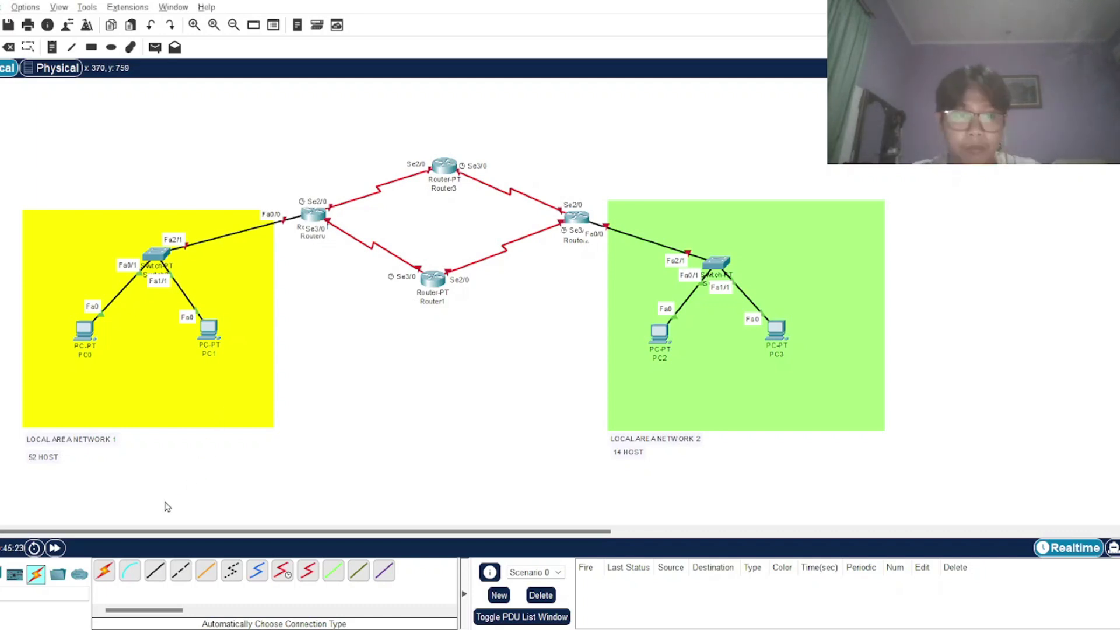
# Add beside the LOCAL AREA NETWORK 1 label the note "NETWORK: 192.168.10.0/26 RANGE: 192.168.10.1-192.168.10.62 BROADCAST: 192.168.10.63"
pyautogui.press('n')
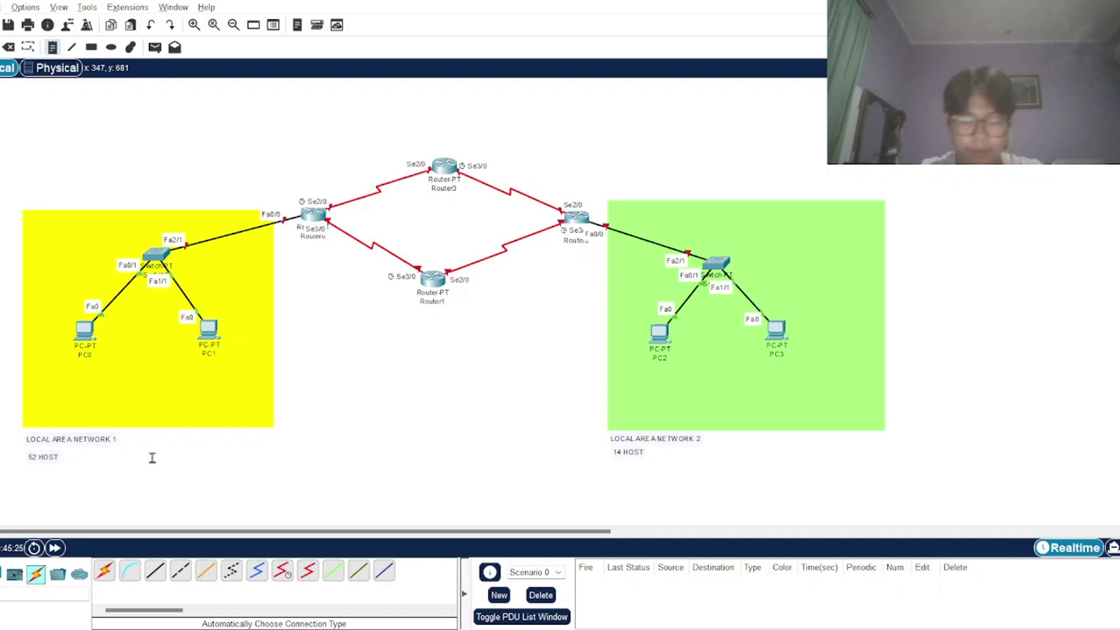
pyautogui.click(134, 442)
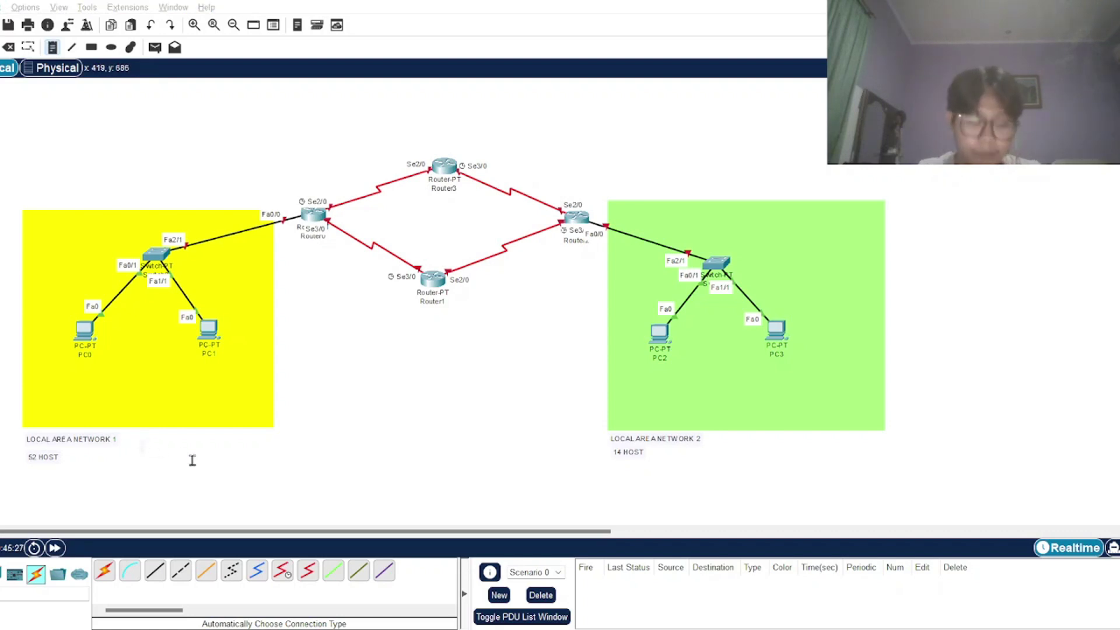
pyautogui.write('NETWORK: 192.168.10.0/26 RANGE: 192.168.10.1-192.168.10.62 BROADCAST: 192.168.10.63')
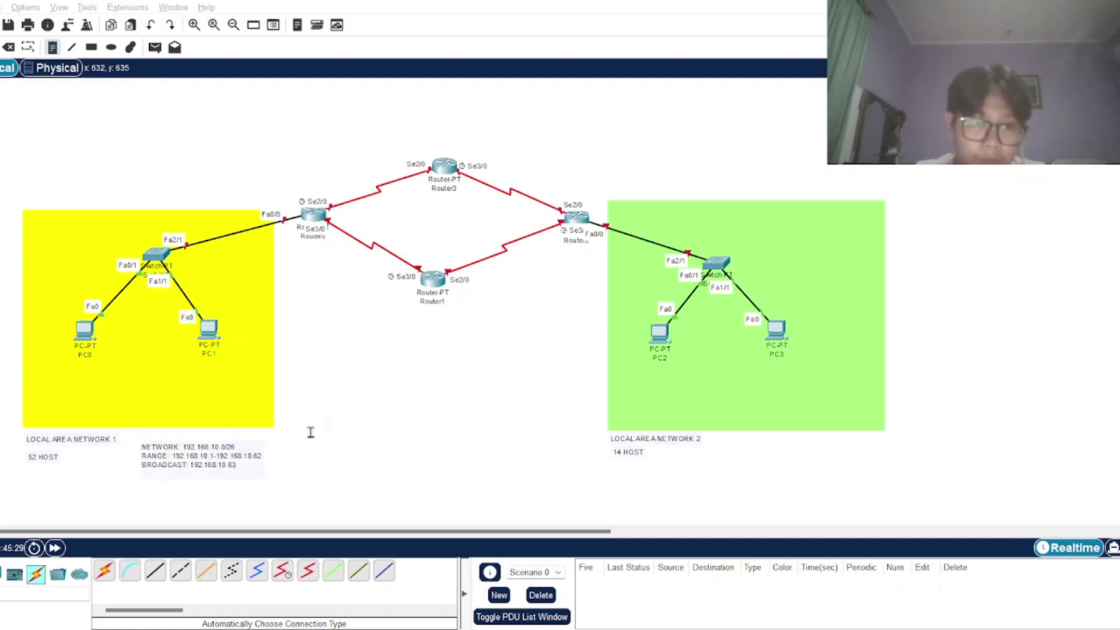
pyautogui.press('Escape')
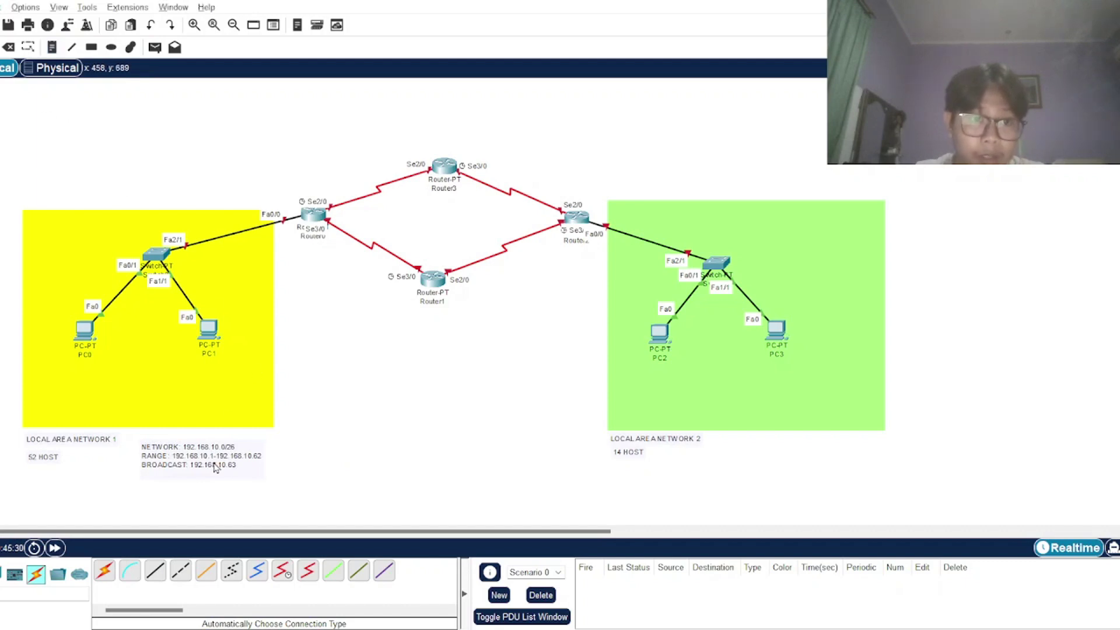
pyautogui.moveTo(220, 465); pyautogui.dragTo(208, 461)
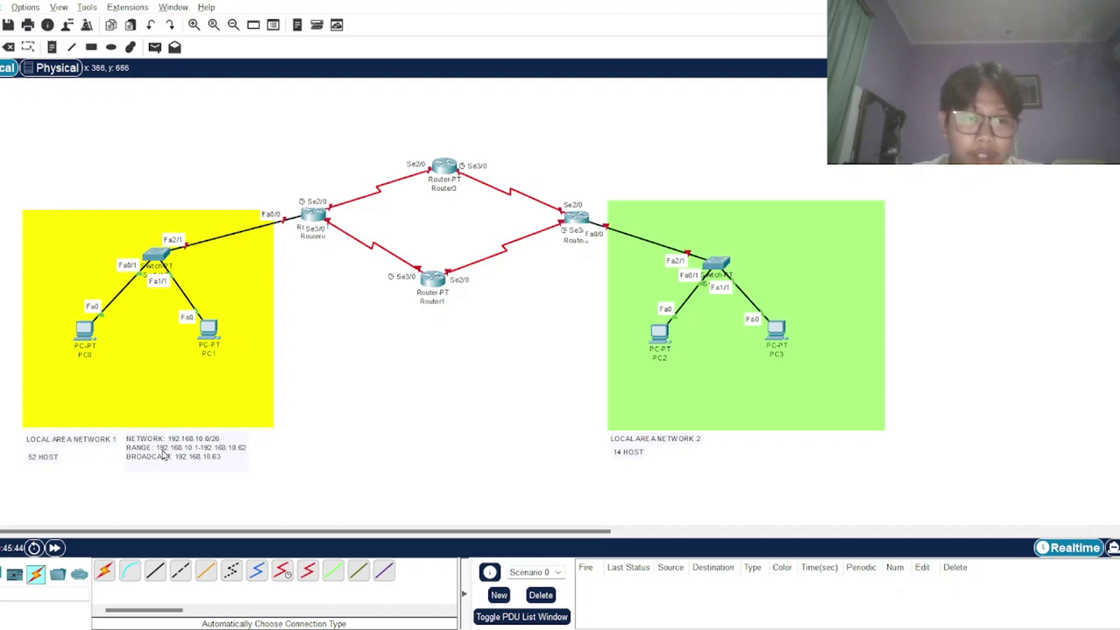
# Move PC1 and PC0 slightly down and place below PC0 the note "IP Address: 192.168.10.10 Subnet Mask: 255.255.255.192 (/26) Default Gateway: 192.168.10.1"
pyautogui.moveTo(204, 333); pyautogui.dragTo(204, 339)
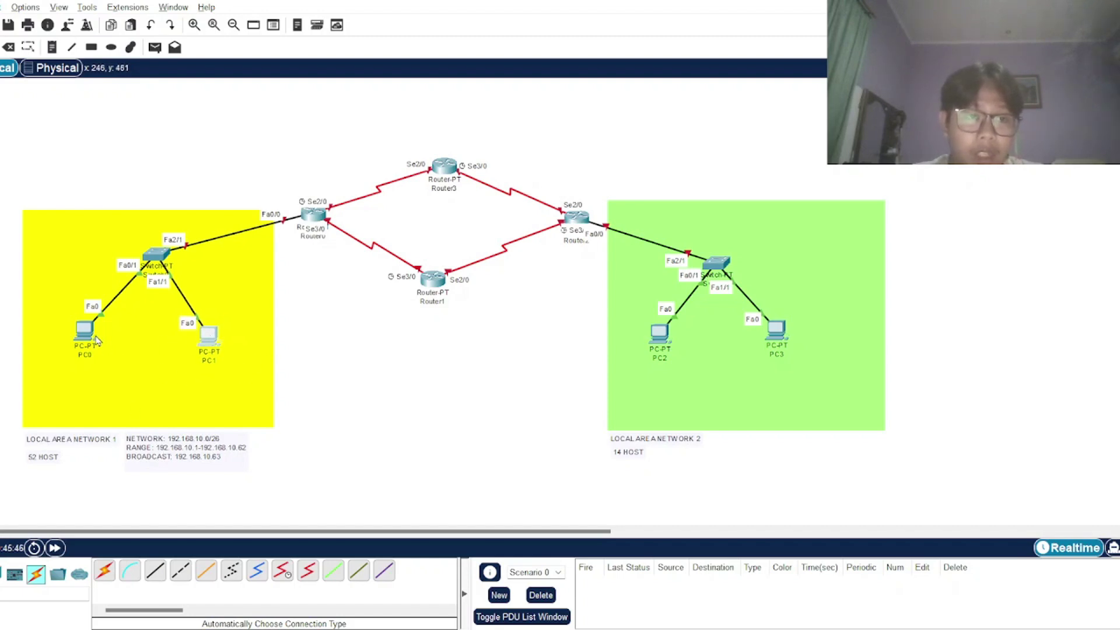
pyautogui.moveTo(85, 327); pyautogui.dragTo(86, 334)
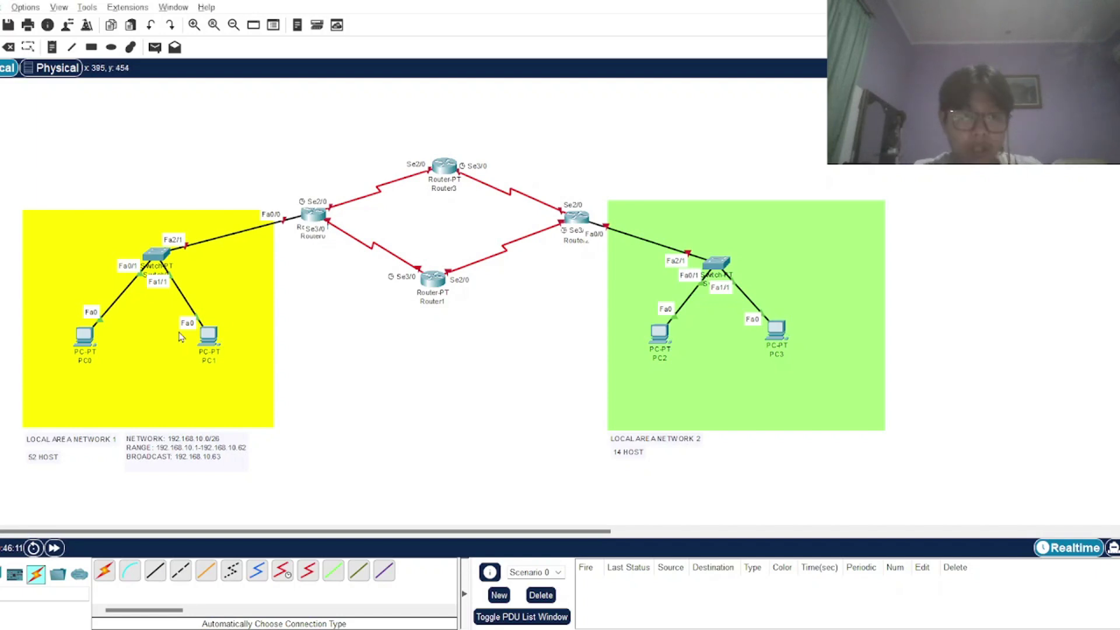
pyautogui.press('n')
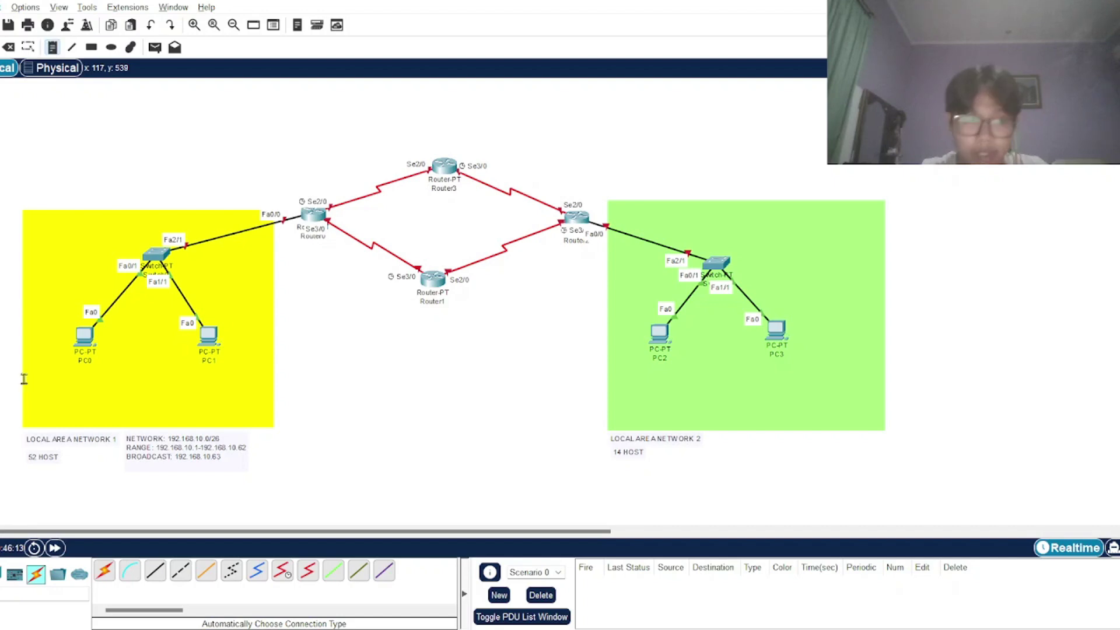
pyautogui.click(23, 379)
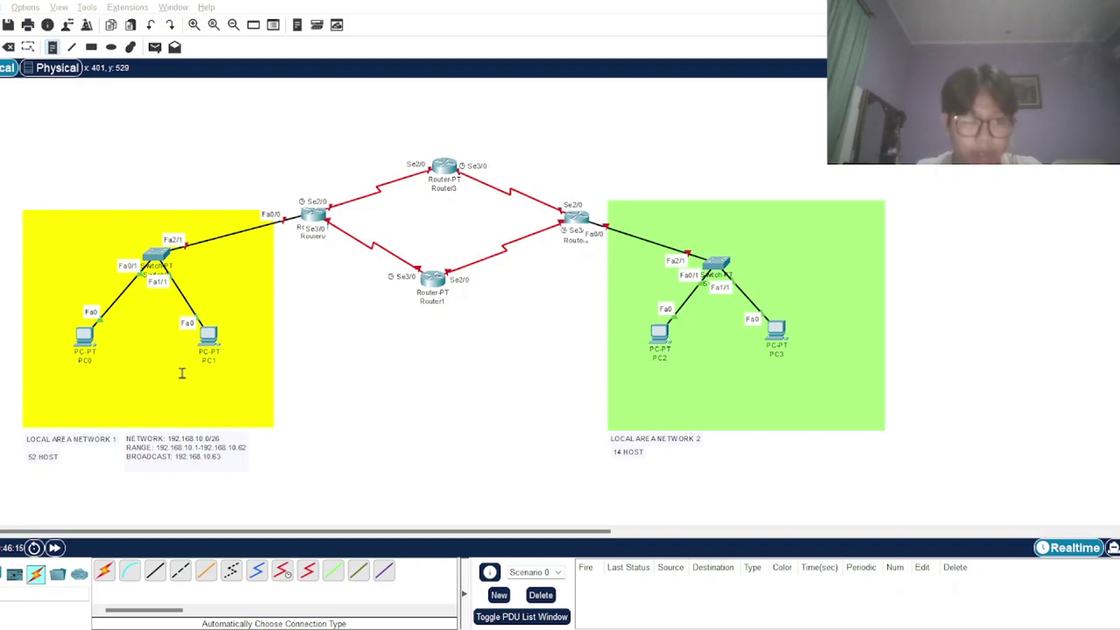
pyautogui.write('IP Address: 192.168.10.10 Subnet Mask: 255.255.255.192 (/26) Default Gateway: 192.168.10.1')
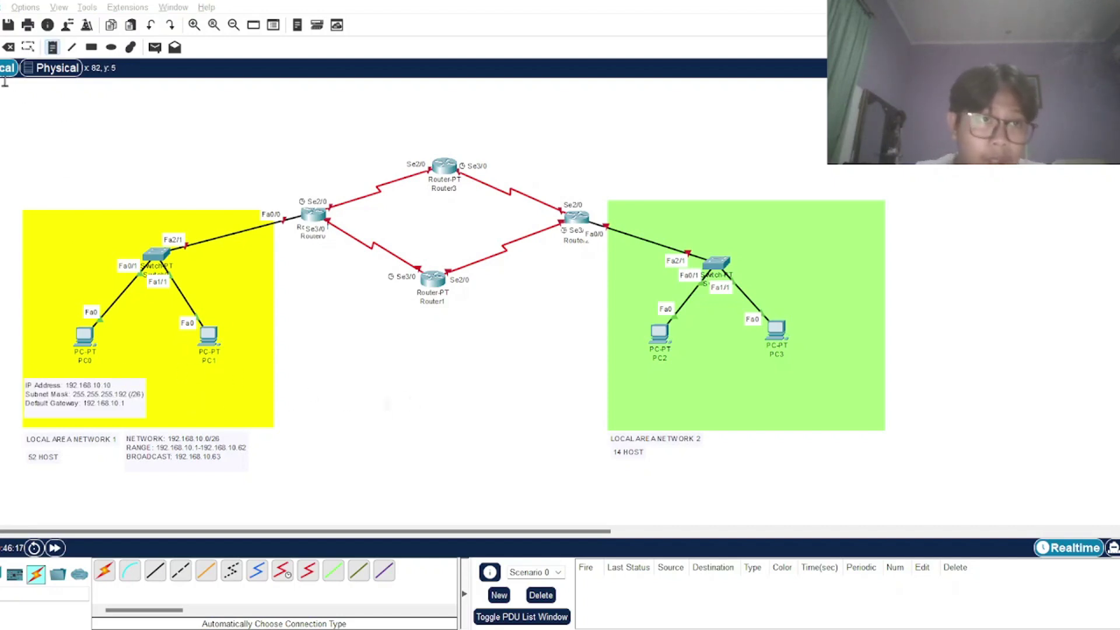
pyautogui.press('Escape')
pyautogui.moveTo(102, 396); pyautogui.dragTo(78, 383)
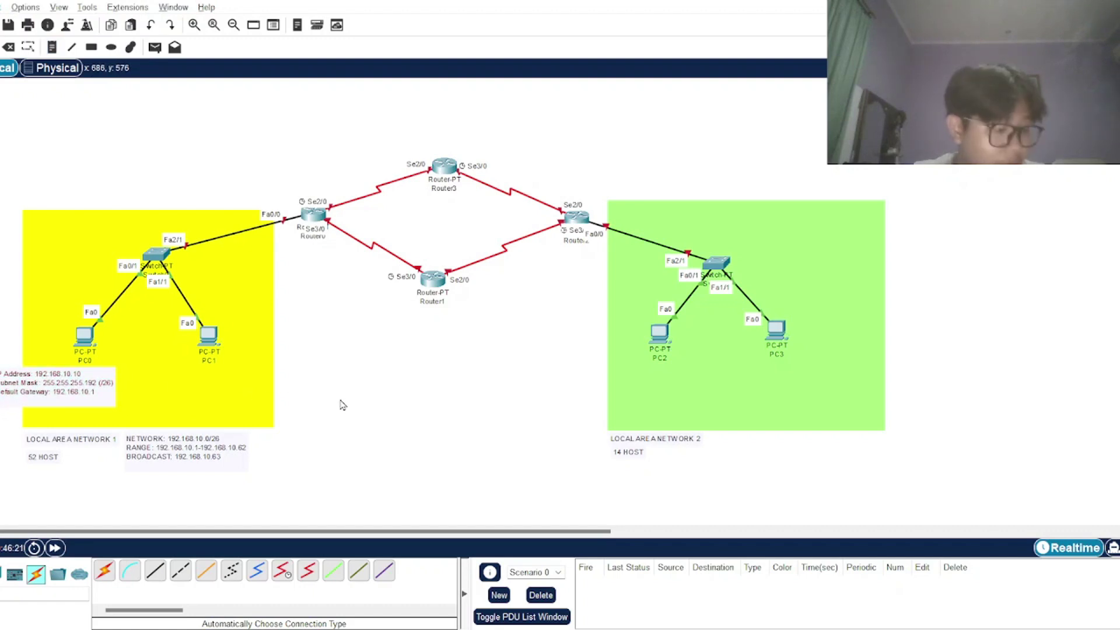
pyautogui.click(73, 392)
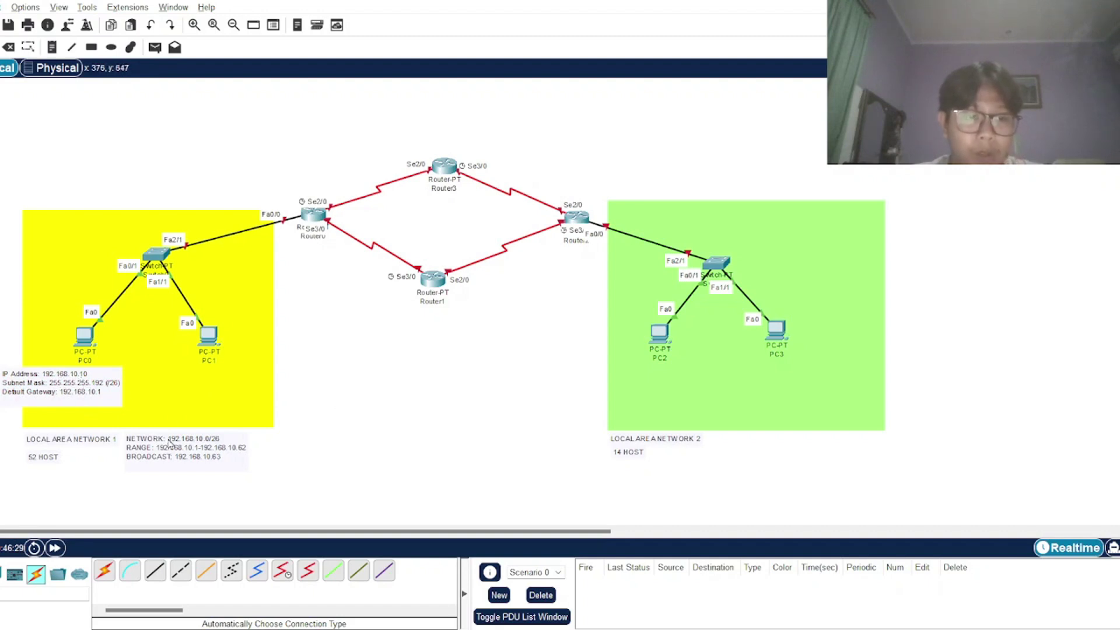
# Nudge the network range note beside the LOCAL AREA NETWORK 1 label and move PC1 slightly down
pyautogui.moveTo(166, 447); pyautogui.dragTo(211, 444)
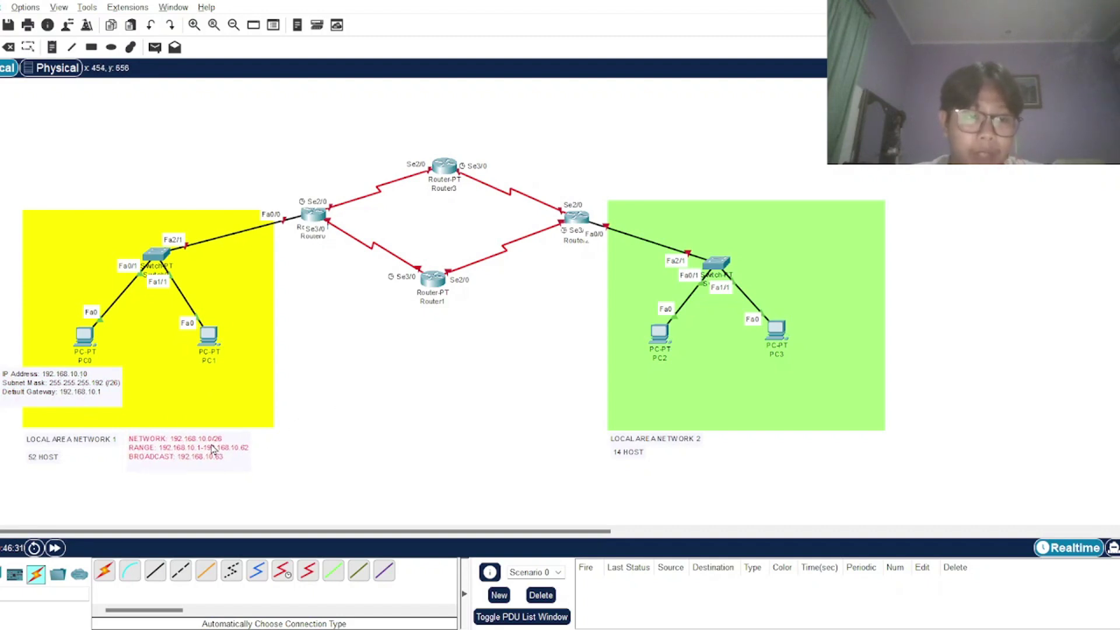
pyautogui.click(304, 409)
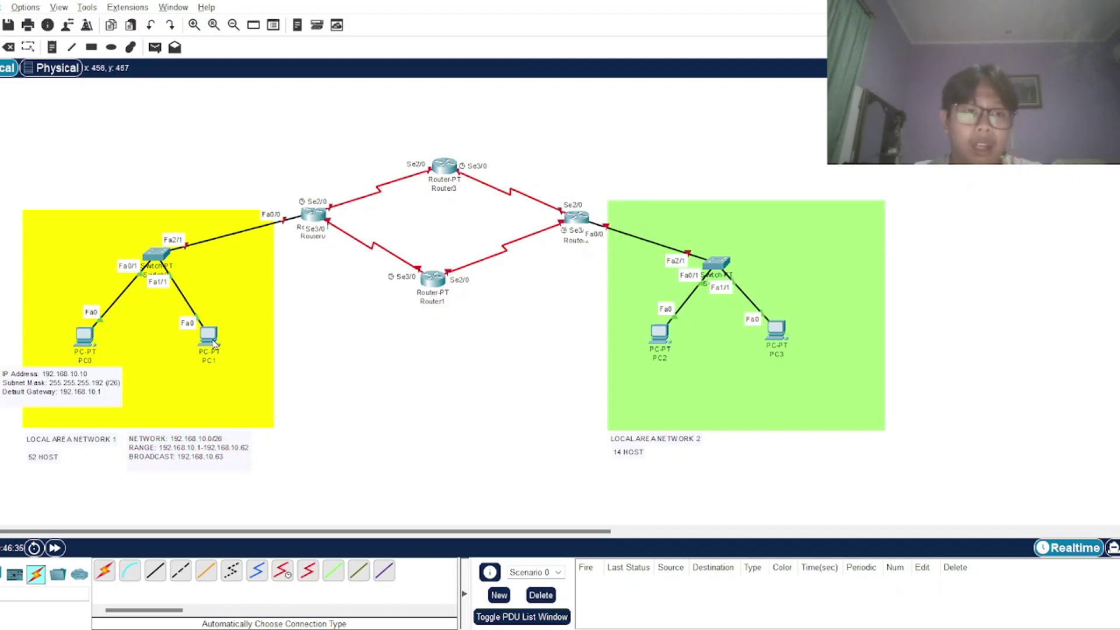
pyautogui.moveTo(212, 341); pyautogui.dragTo(214, 347)
pyautogui.moveTo(187, 464); pyautogui.dragTo(207, 452)
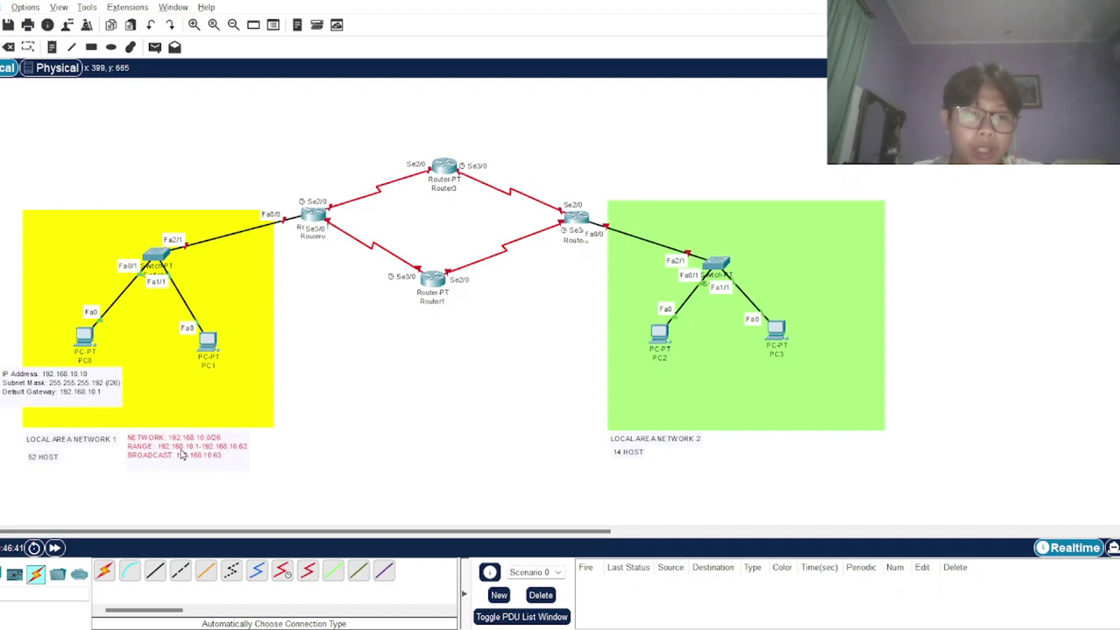
pyautogui.click(285, 459)
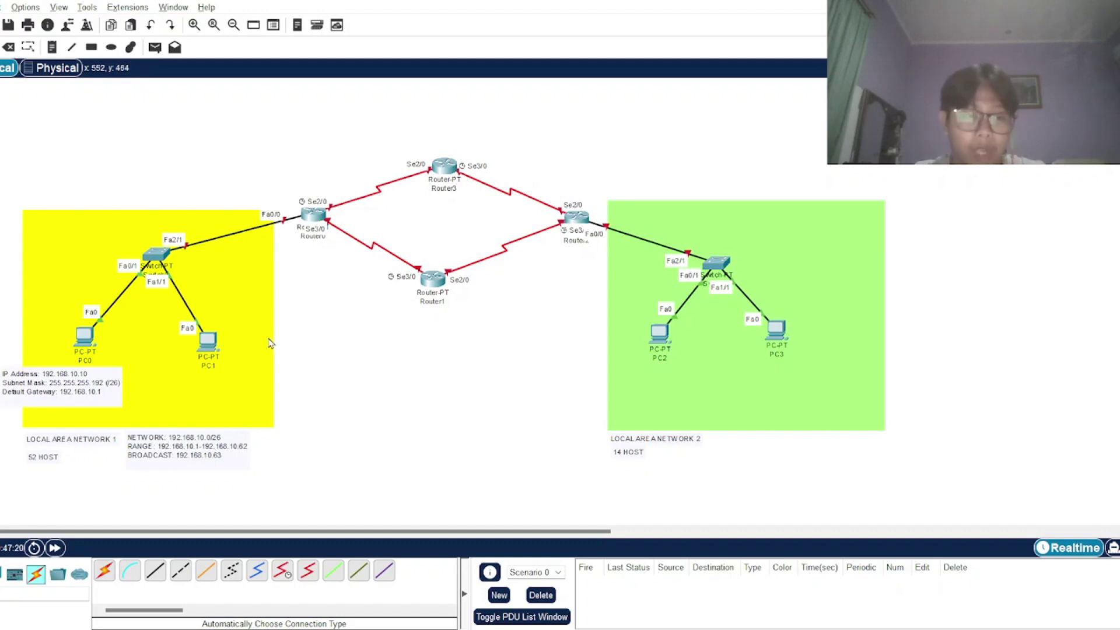
# Add below PC1 the note "IP Address: 192.168.10.20 Subnet Mask: 255.255.255.192 (/26) Default Gateway: 192.168.10.1"
pyautogui.click(257, 321)
pyautogui.click(399, 324)
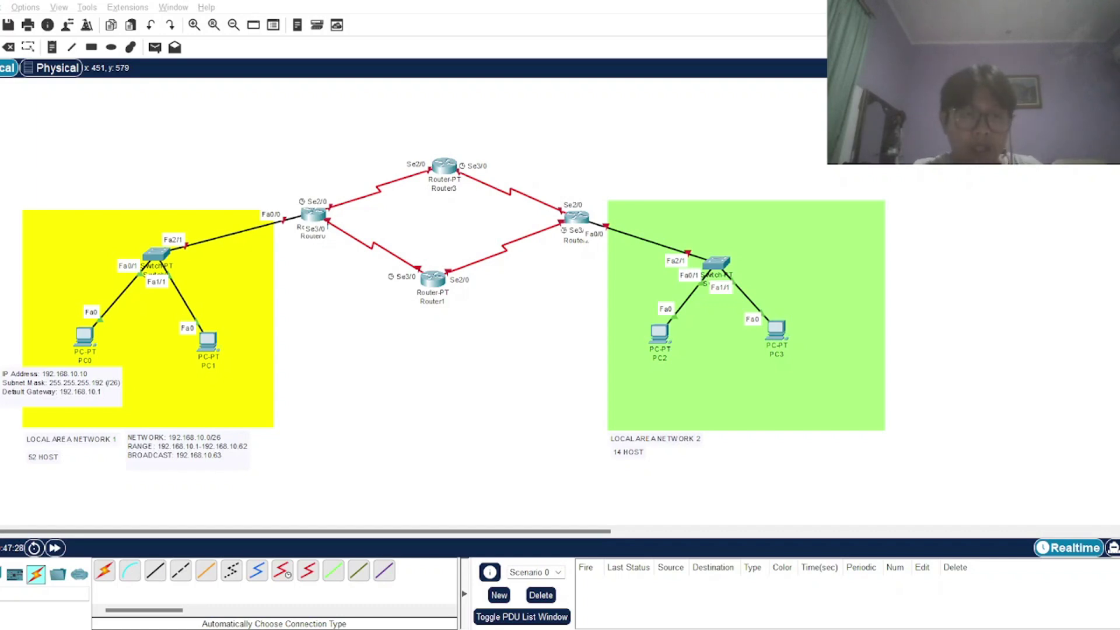
pyautogui.press('n')
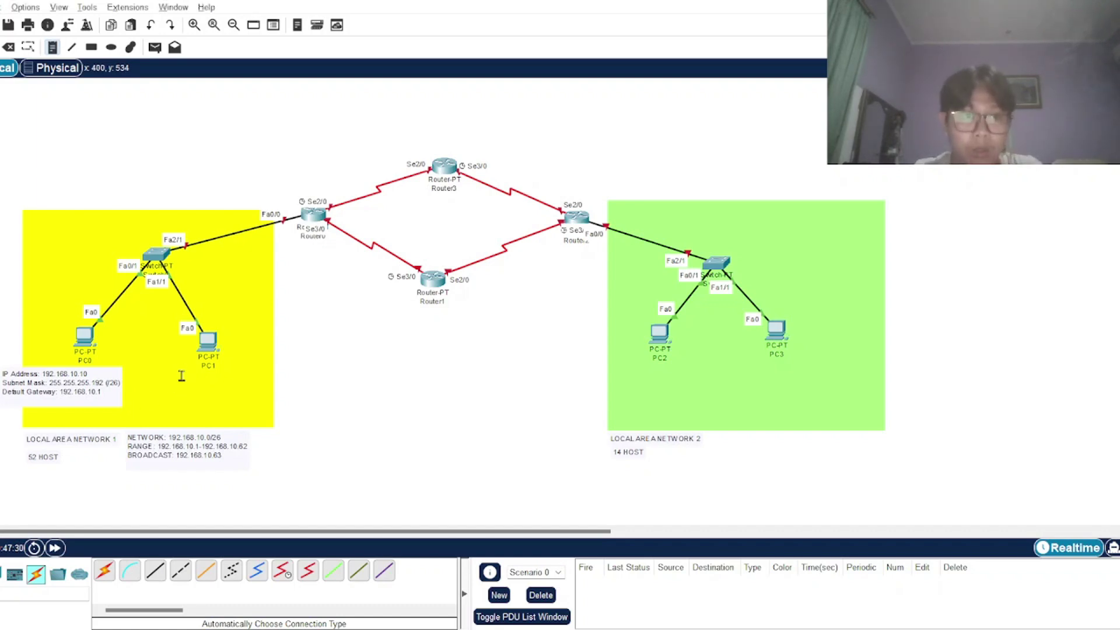
pyautogui.write('IP Address: 192.168.10.20 Subnet Mask: 255.255.255.192 (/26) Default Gateway: 192.168.10.1')
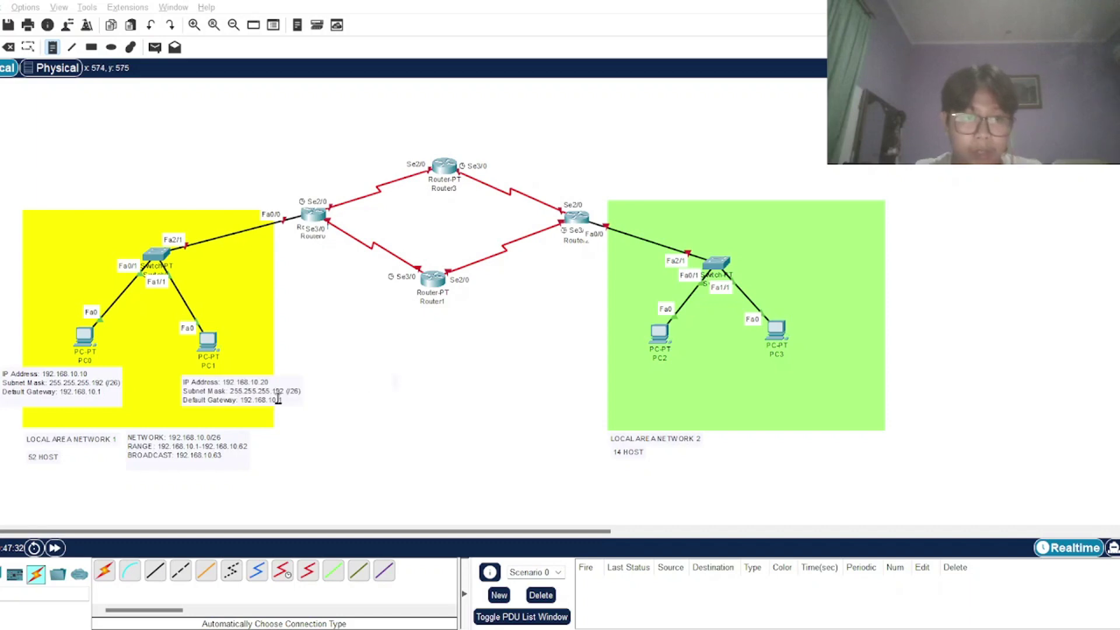
# Move PC1's addressing note closer beneath PC1, inside the yellow area
pyautogui.press('Escape')
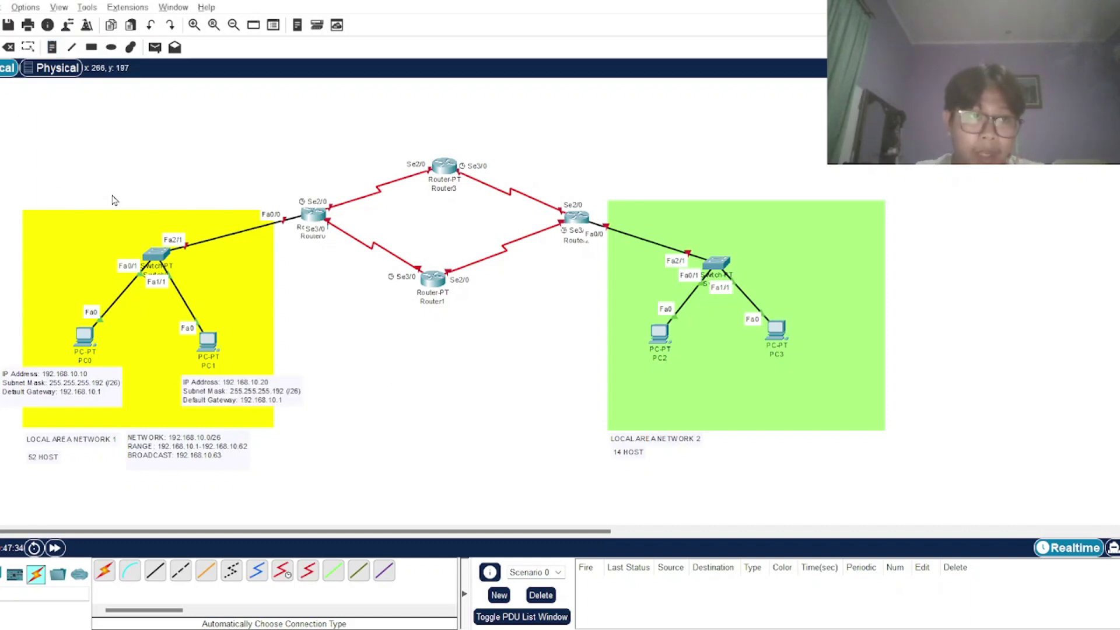
pyautogui.moveTo(257, 387); pyautogui.dragTo(220, 390)
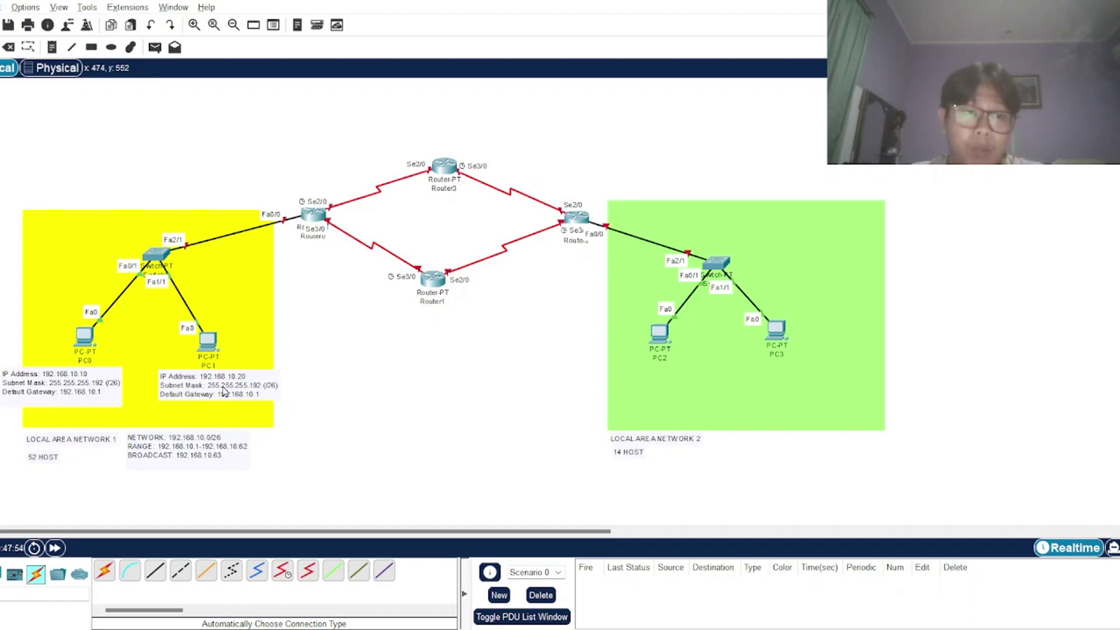
pyautogui.moveTo(224, 391); pyautogui.dragTo(225, 394)
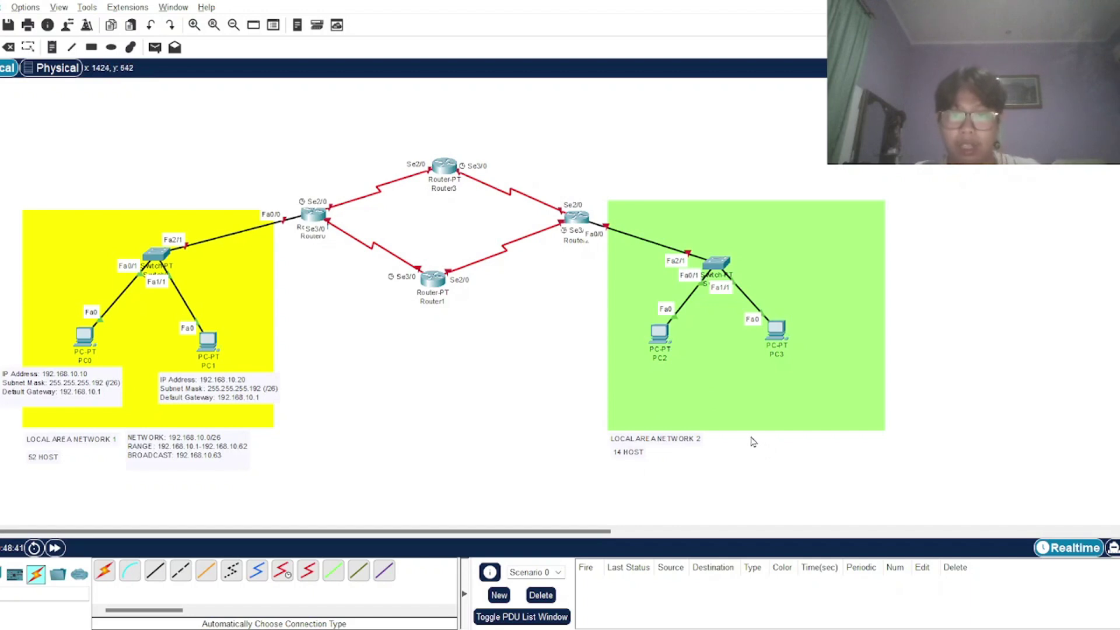
# Add beside the LOCAL AREA NETWORK 2 label the note "NETWORK: 192.168.10.64/28 RANGE: 192.168.10.65-192.168.10.78 BROADCAST: 192.168.10.79"
pyautogui.press('n')
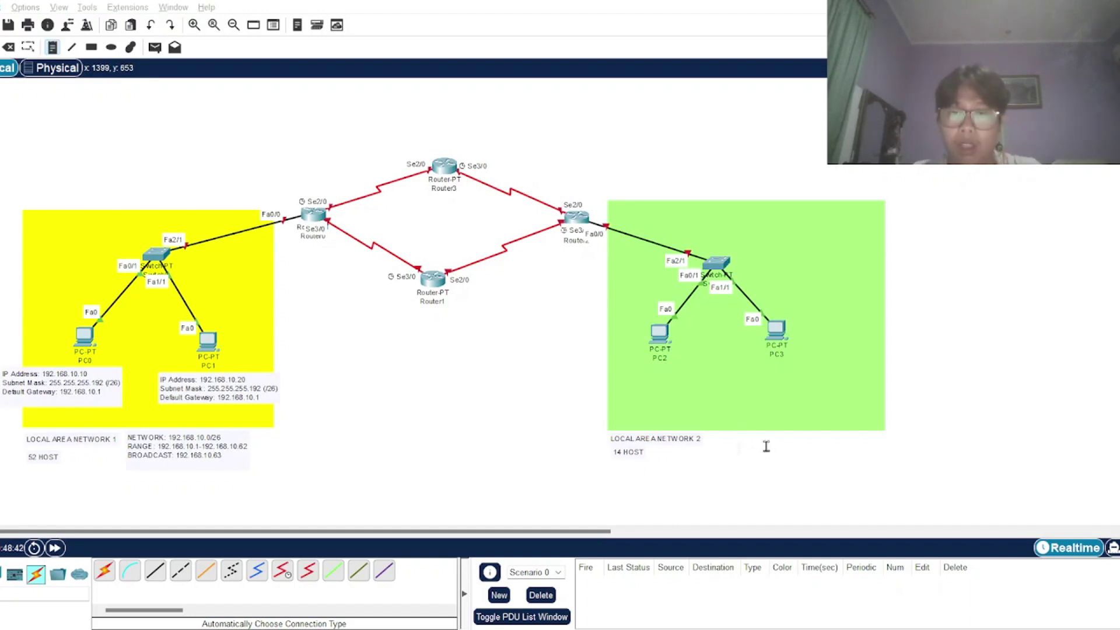
pyautogui.write('NETWORK: 192.168.10.64/28 RANGE: 192.168.10.65-192.168.10.78 BROADCAST: 192.168.10.79')
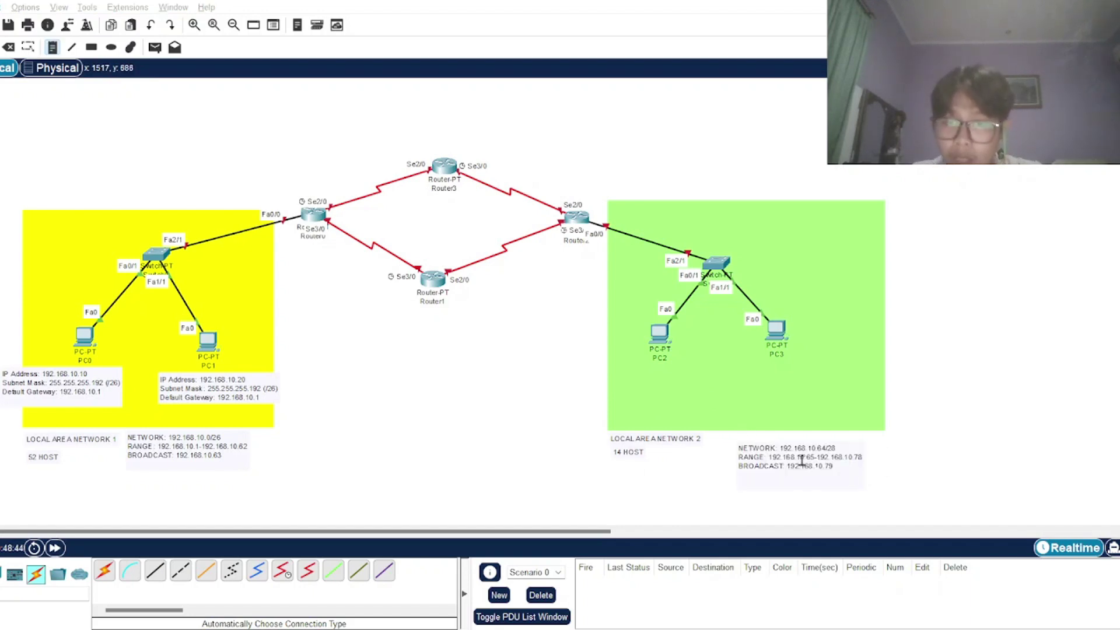
pyautogui.press('Escape')
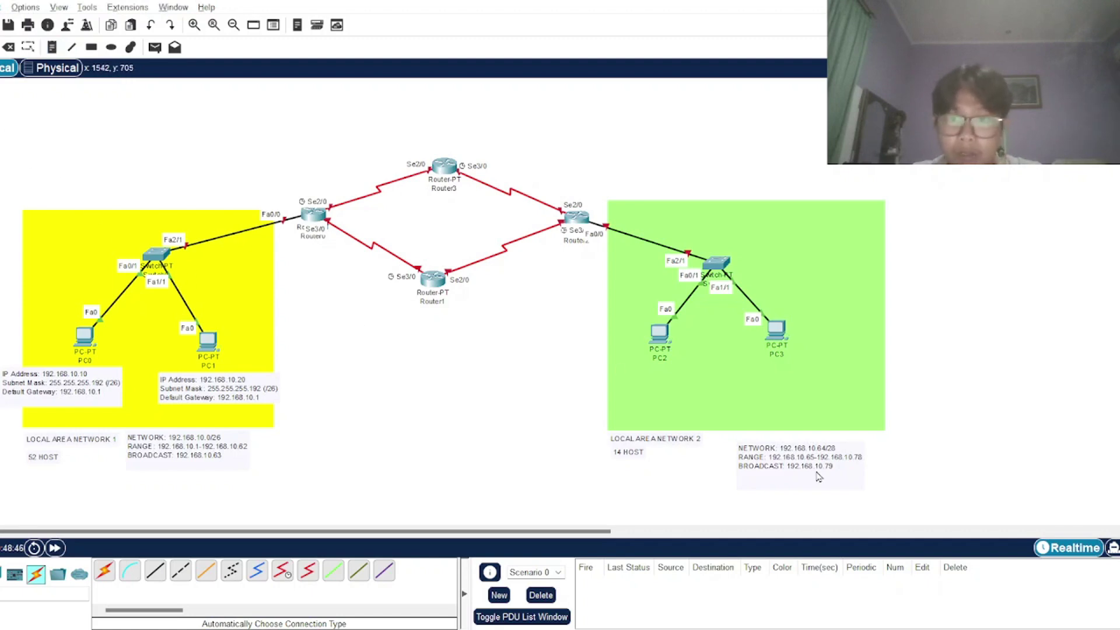
pyautogui.moveTo(819, 477); pyautogui.dragTo(794, 467)
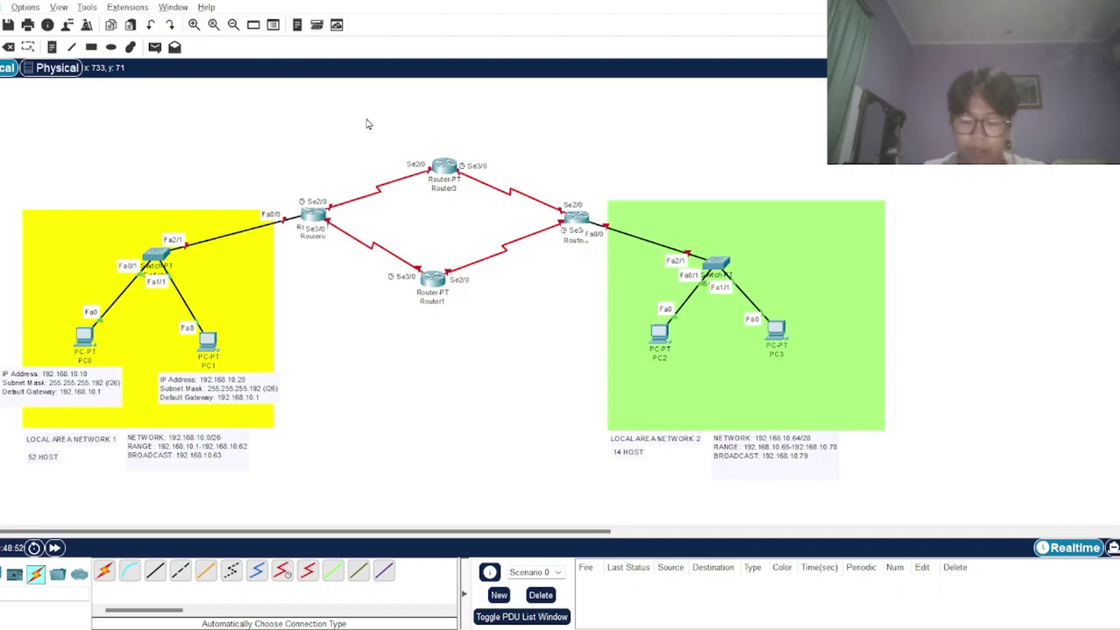
# Add the note "BASE IP 192.168.10.0 /24" and place it centred above Router3
pyautogui.press('n')
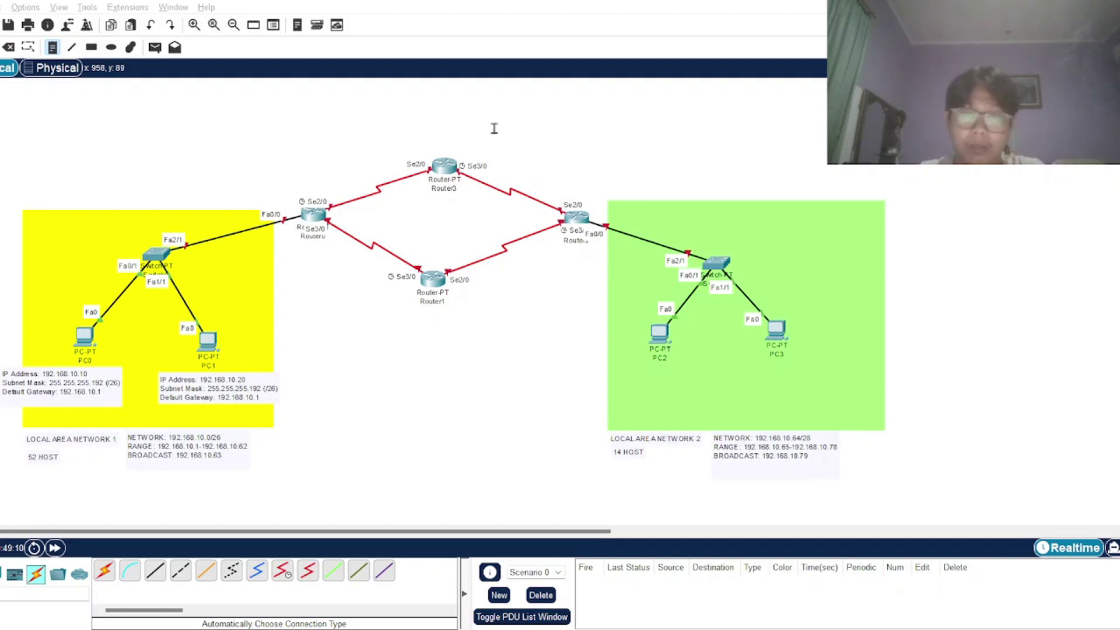
pyautogui.write('BASE IP 192.168.10.0 /24')
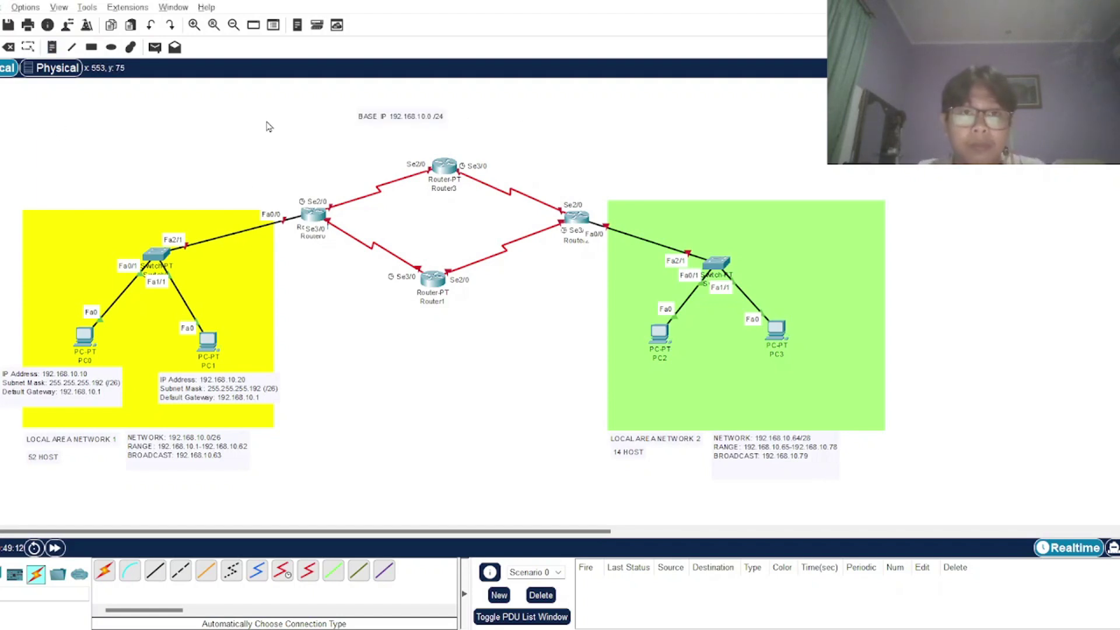
pyautogui.moveTo(446, 120); pyautogui.dragTo(446, 143)
pyautogui.click(531, 114)
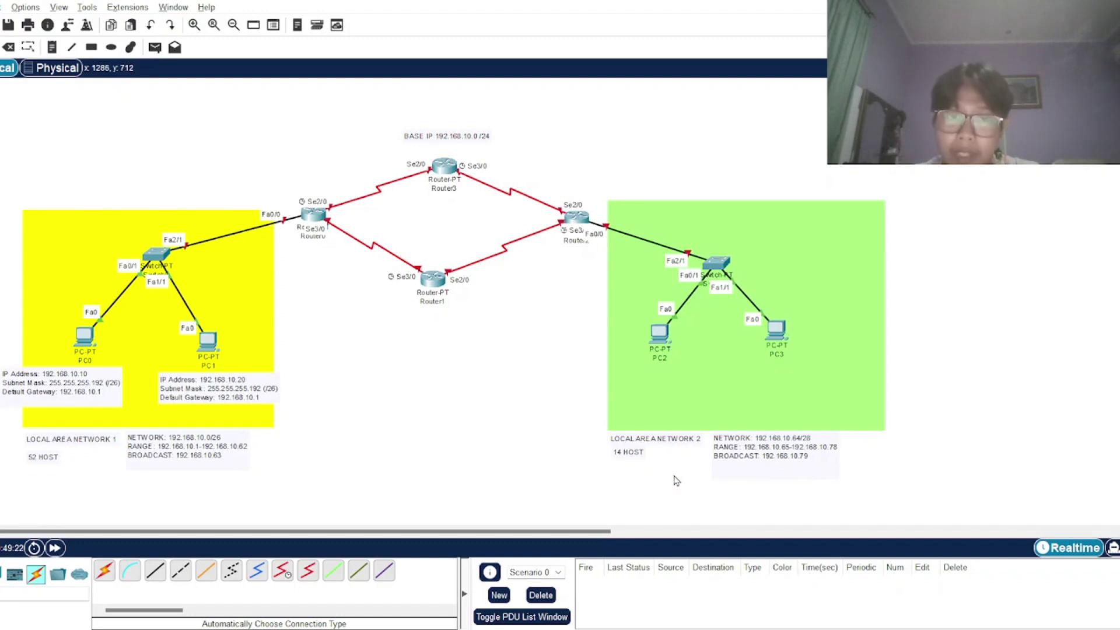
# Nudge the network range note beside the LOCAL AREA NETWORK 2 label to line it up with the label
pyautogui.moveTo(812, 448); pyautogui.dragTo(812, 448)
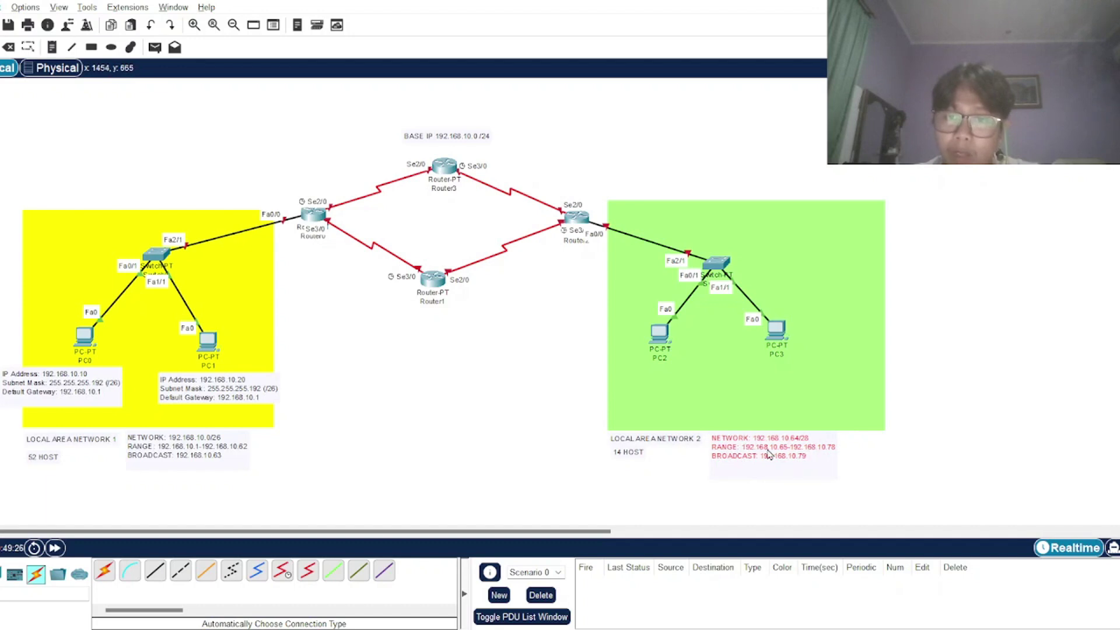
pyautogui.click(924, 433)
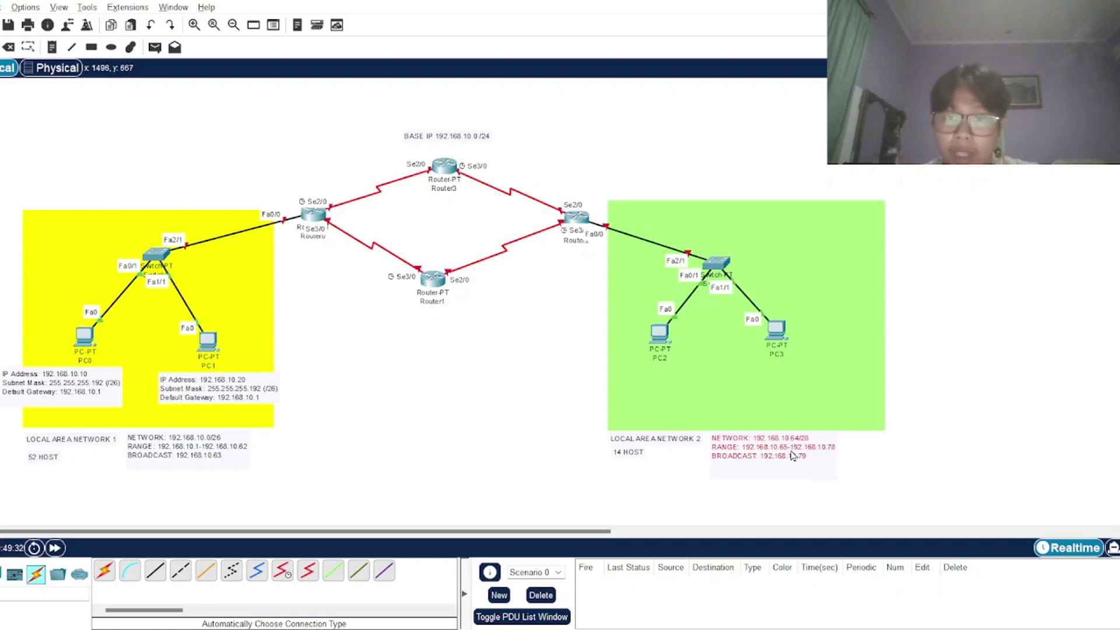
pyautogui.moveTo(791, 452); pyautogui.dragTo(790, 453)
pyautogui.click(922, 429)
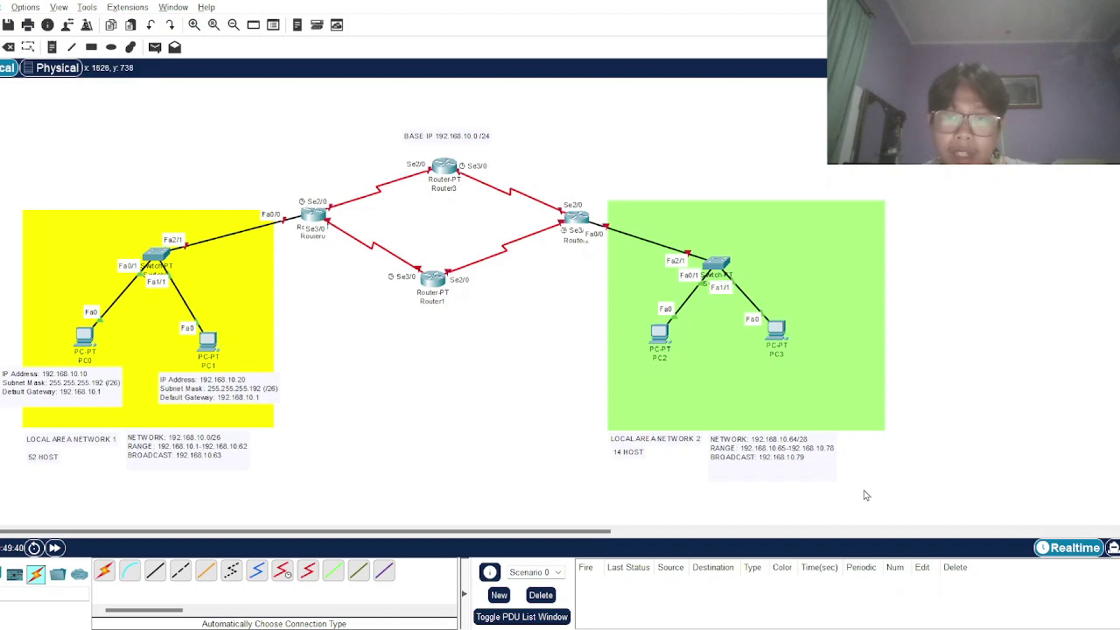
pyautogui.click(802, 466)
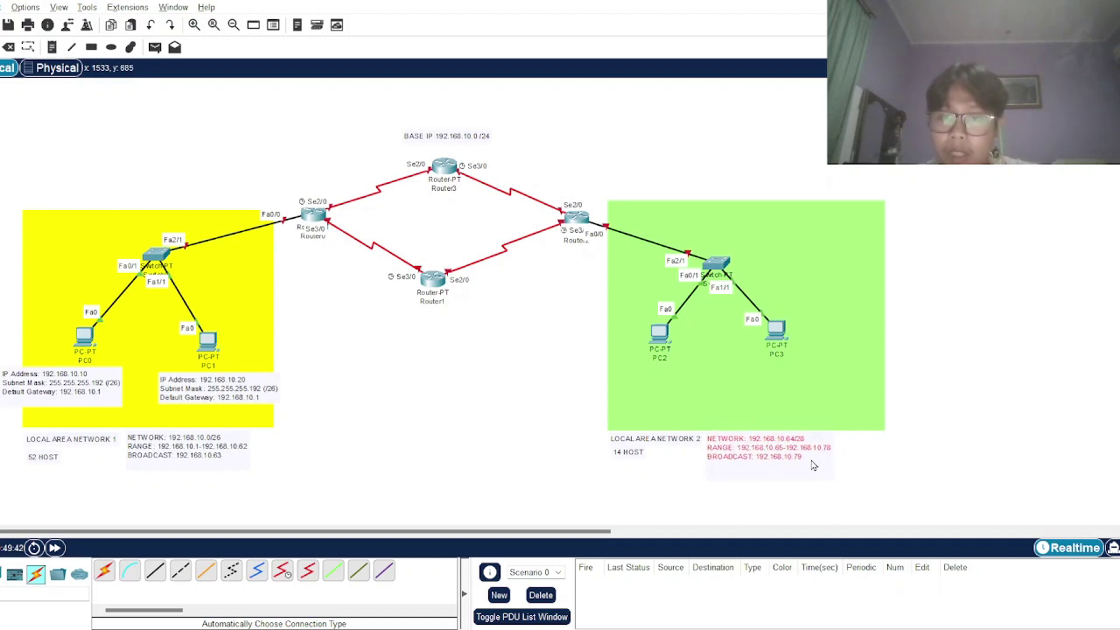
pyautogui.moveTo(811, 462); pyautogui.dragTo(815, 462)
pyautogui.click(906, 450)
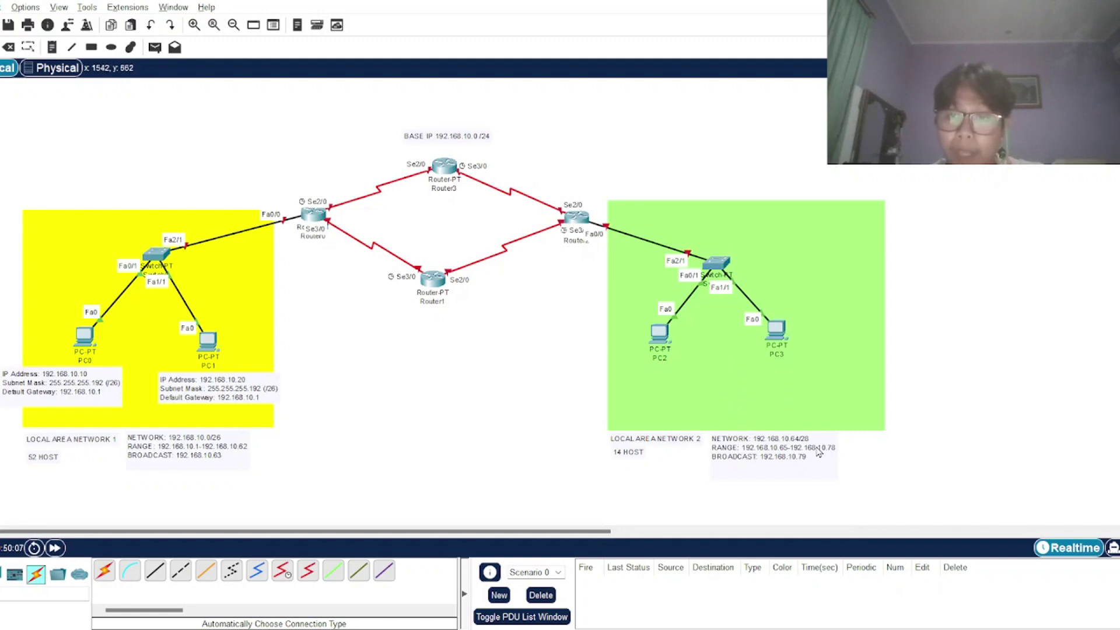
pyautogui.click(799, 437)
pyautogui.click(883, 451)
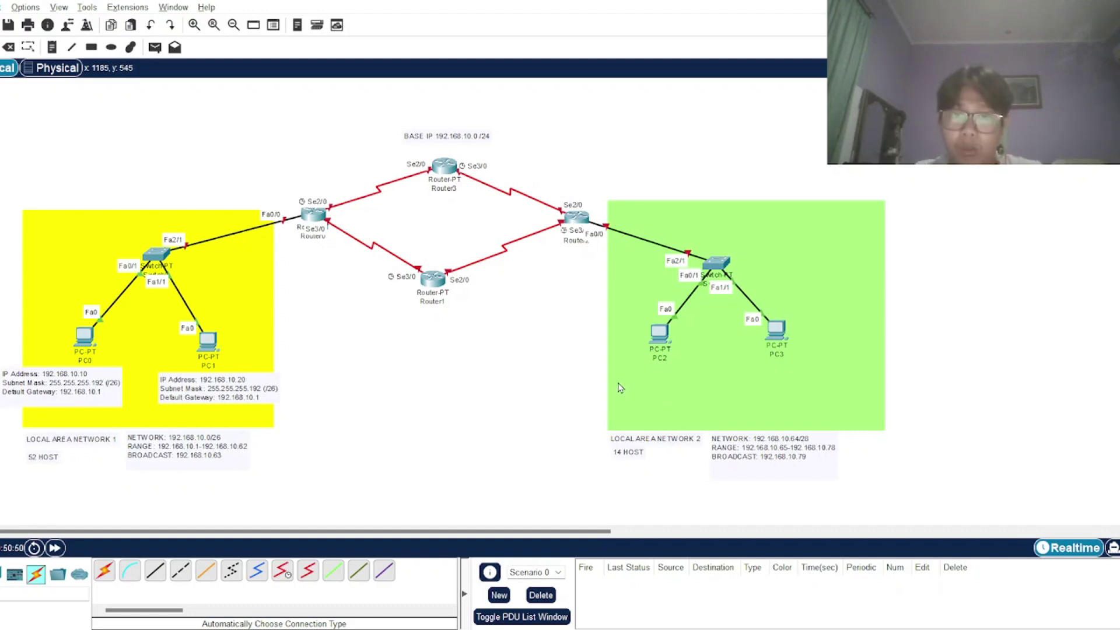
# Add below PC2 the note "IP Address: 192.168.10.70 Subnet Mask: 255.255.255.240 (/28) Default Gateway: 192.168.10.65"
pyautogui.press('n')
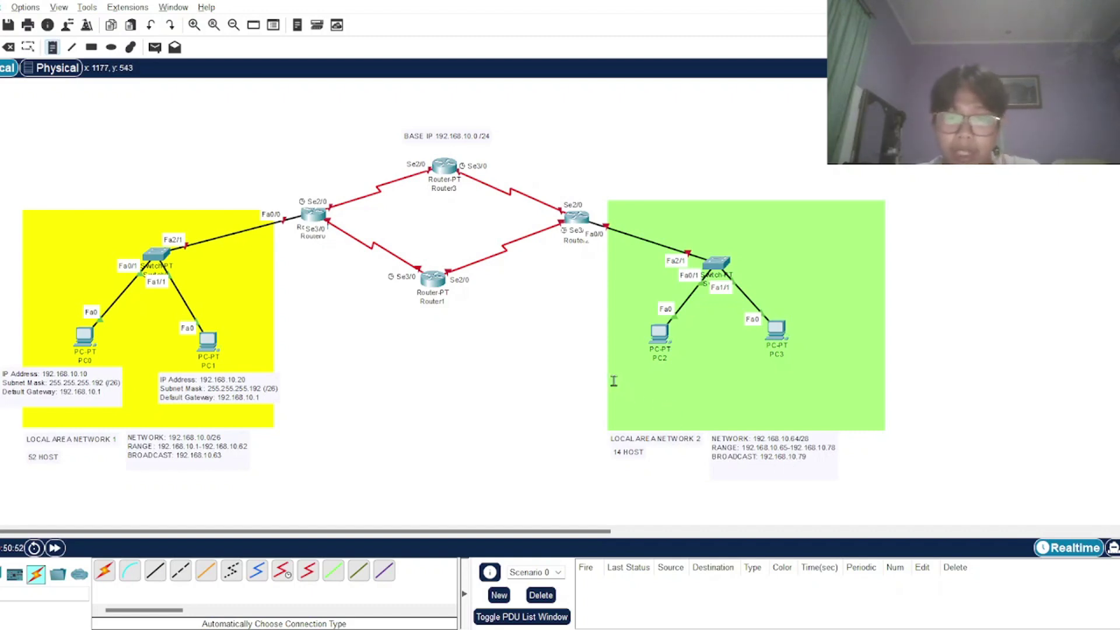
pyautogui.click(614, 382)
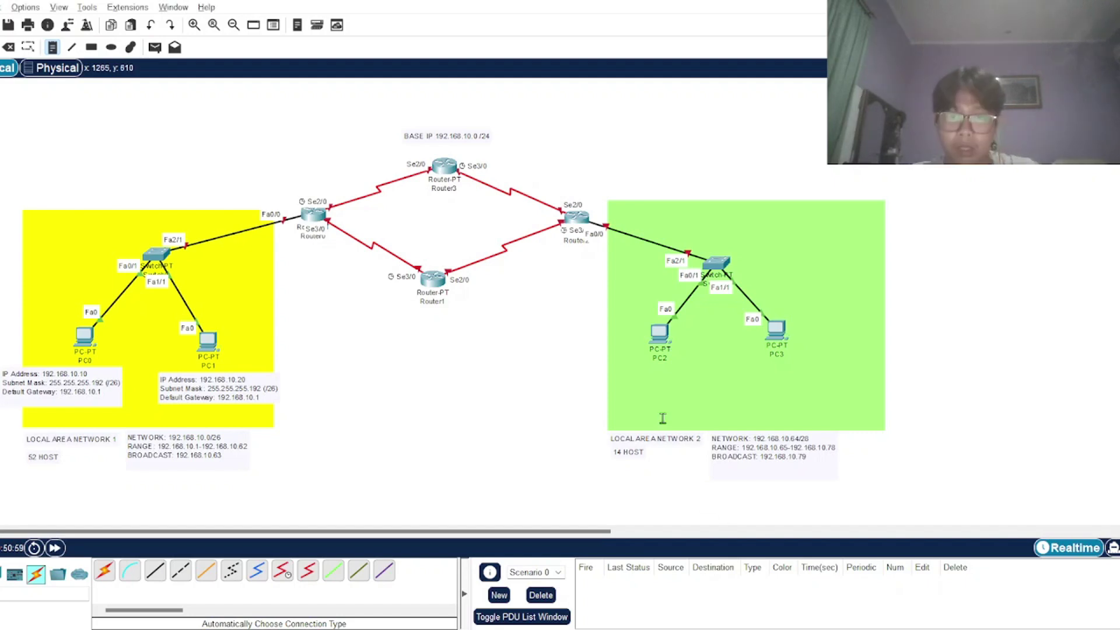
pyautogui.write('IP Address: 192.168.10.70 Subnet Mask: 255.255.255.240 (/28) Default Gateway: 192.168.10.65')
pyautogui.moveTo(681, 395); pyautogui.dragTo(651, 387)
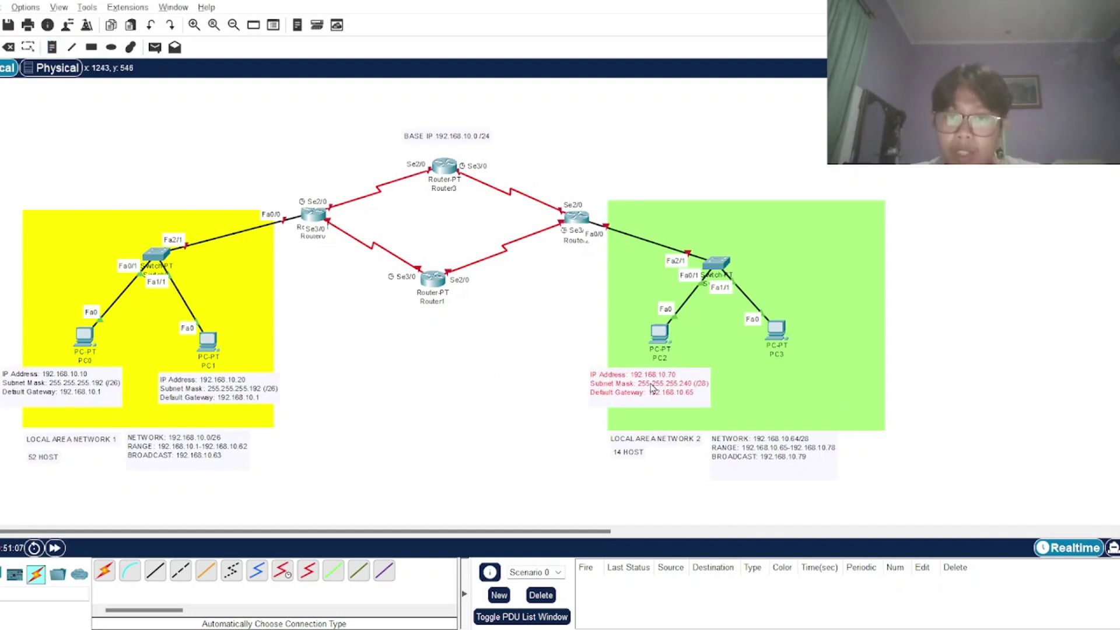
pyautogui.click(1048, 392)
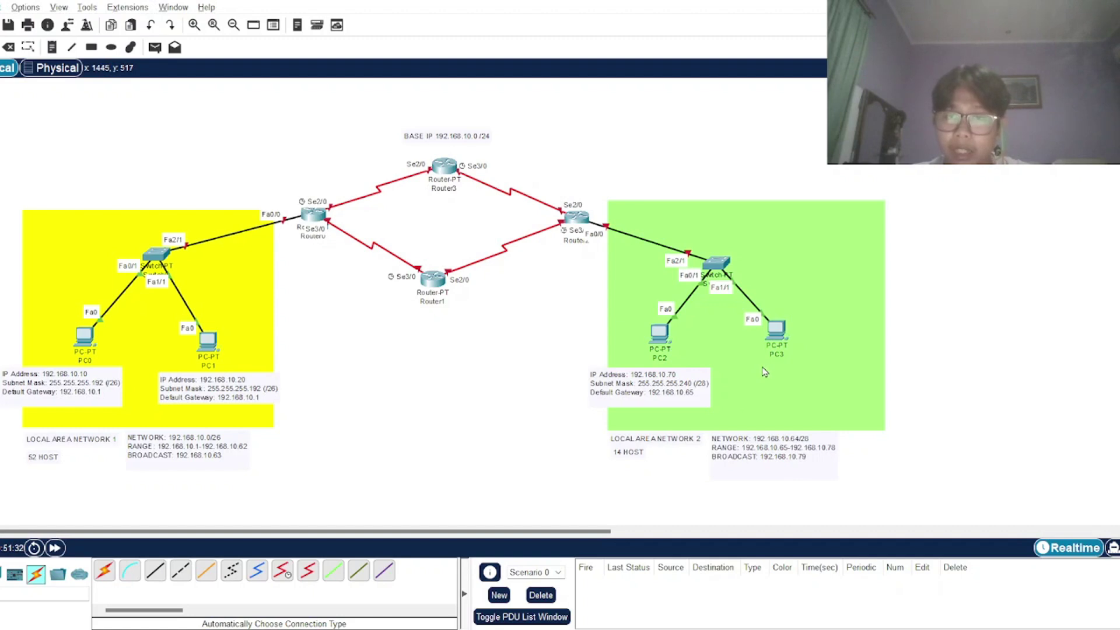
# Add below PC3 the note "IP Address: 192.168.10.75 Subnet Mask: 255.255.255.240 (/28) Default Gateway: 192.168.10.65"
pyautogui.press('n')
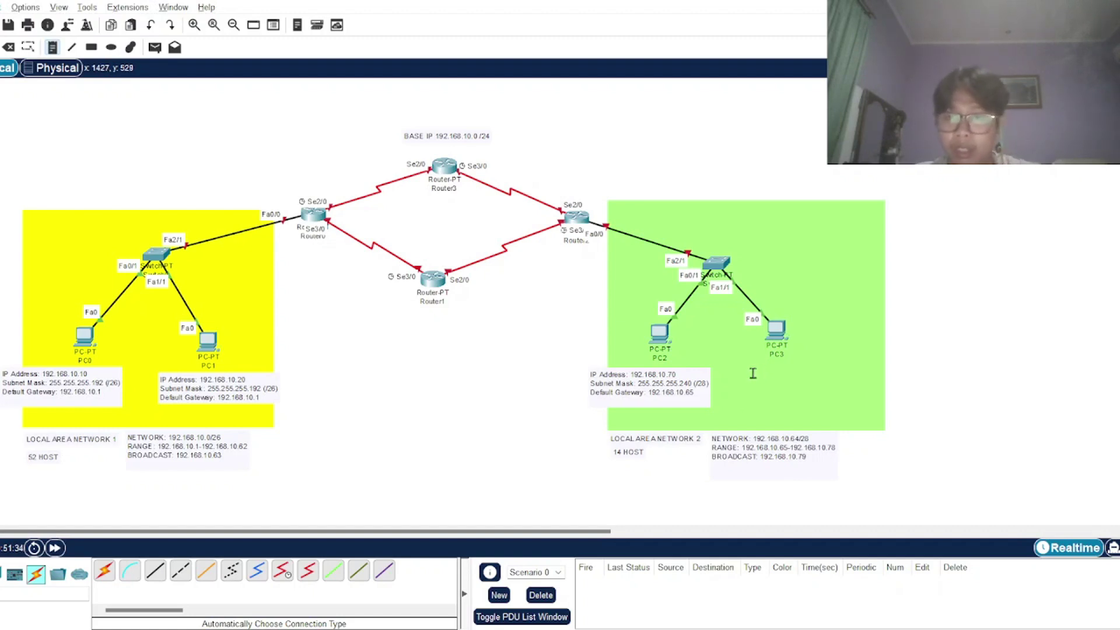
pyautogui.click(753, 374)
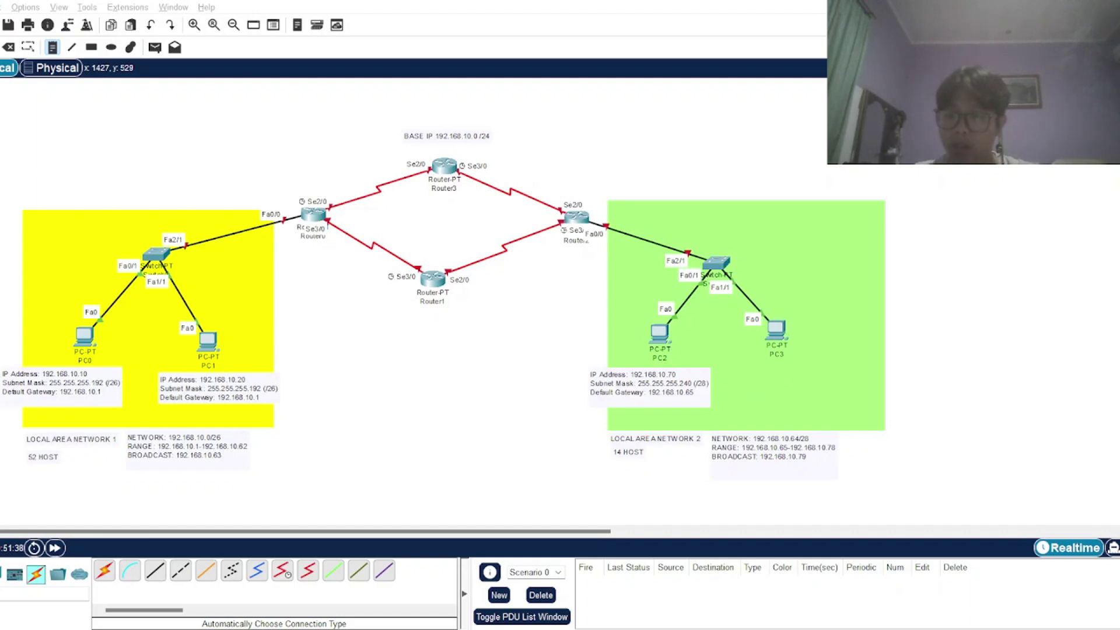
pyautogui.write('IP Address: 192.168.10.75 Subnet Mask: 255.255.255.240 (/28) Default Gateway: 192.168.10.65')
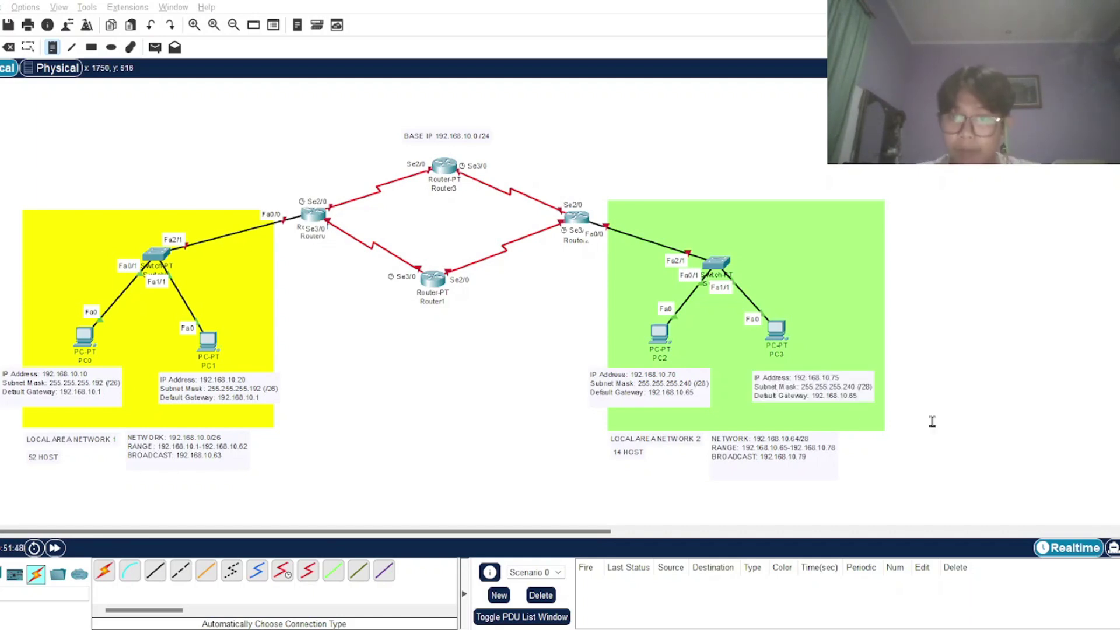
pyautogui.press('Escape')
pyautogui.moveTo(850, 402); pyautogui.dragTo(844, 400)
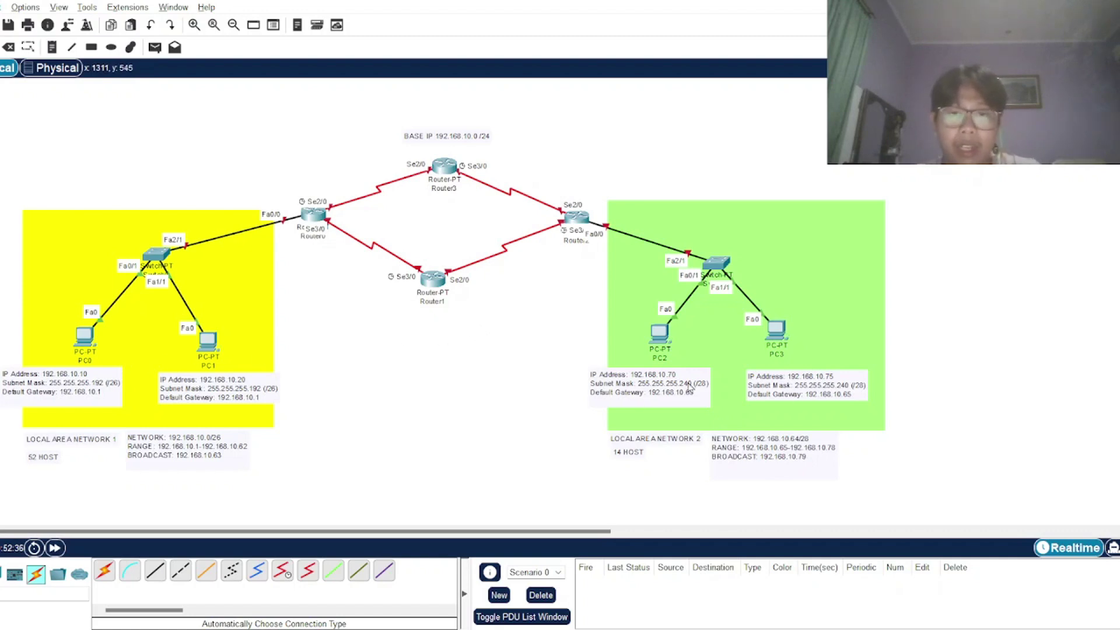
pyautogui.click(83, 343)
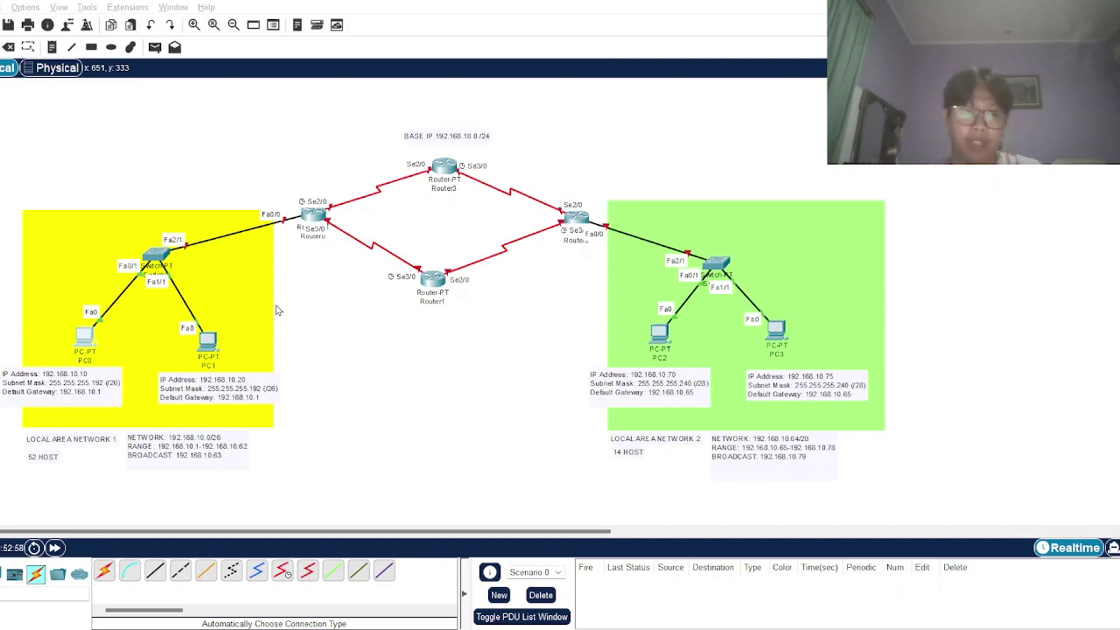
pyautogui.click(65, 377)
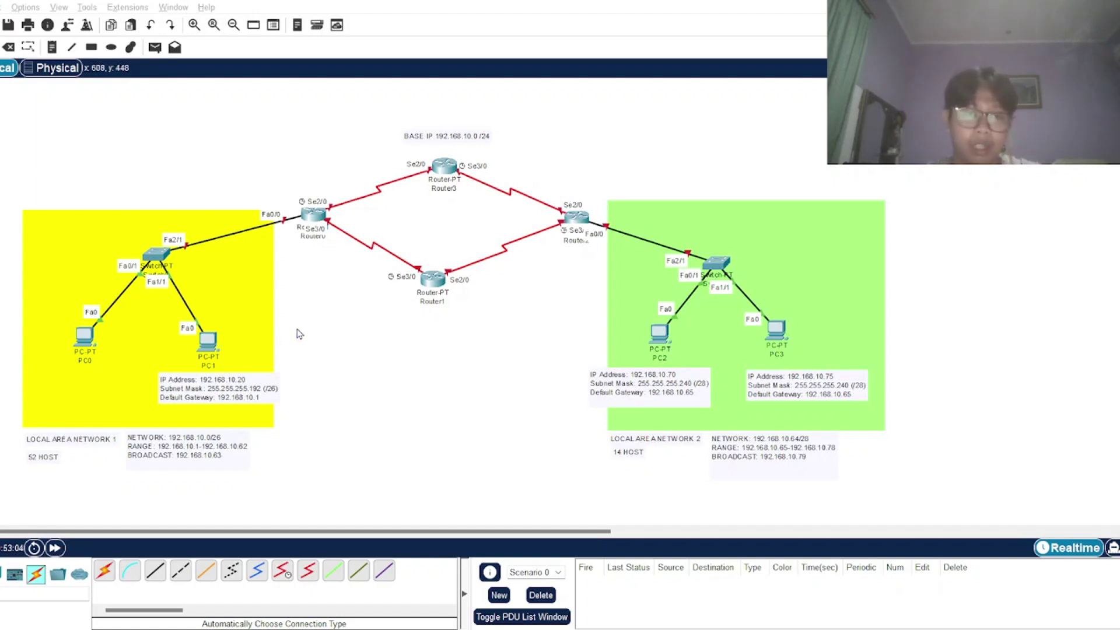
pyautogui.click(85, 337)
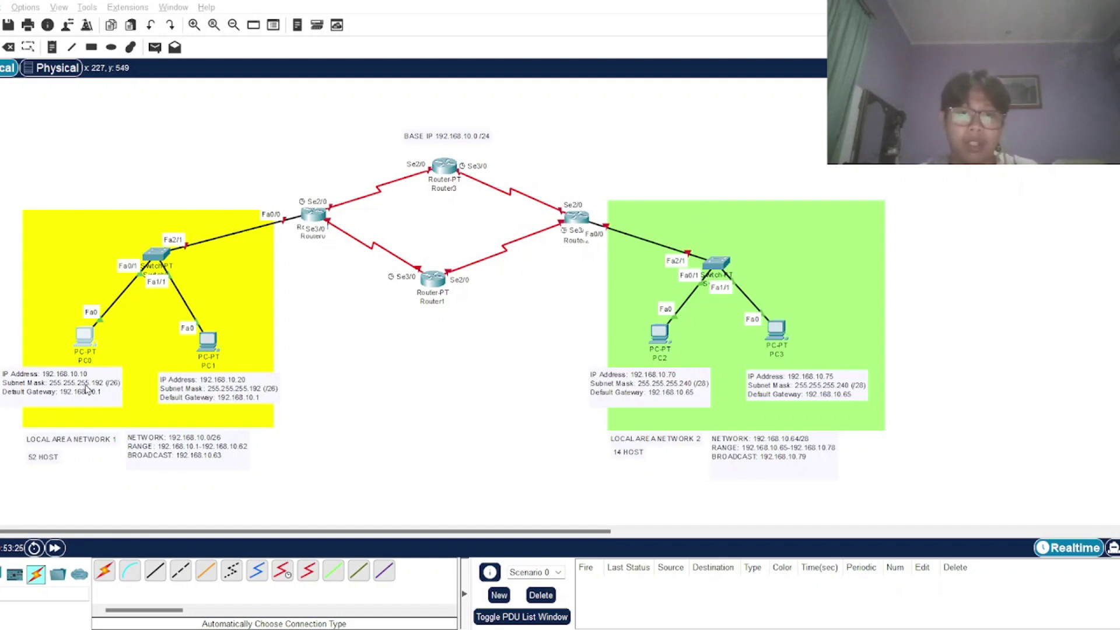
pyautogui.click(86, 387)
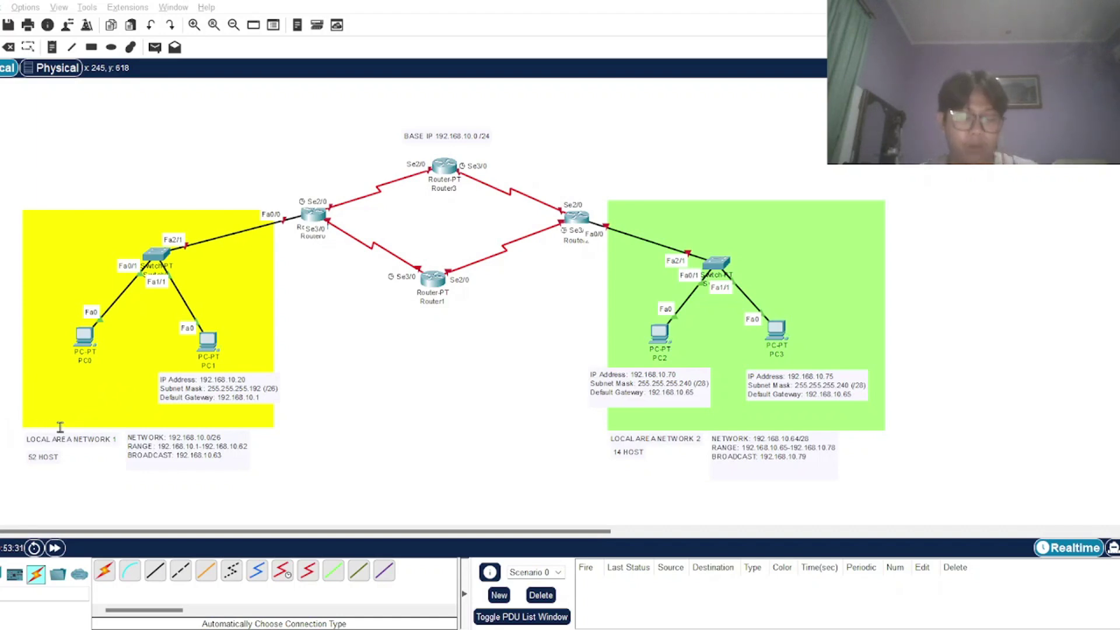
pyautogui.moveTo(87, 343)
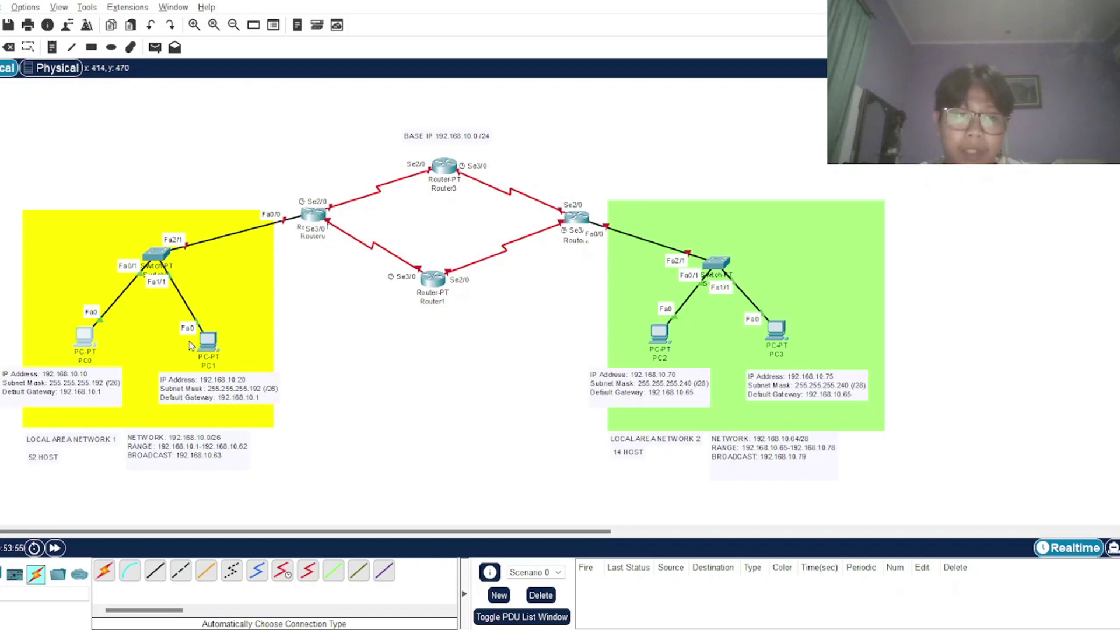
pyautogui.click(206, 344)
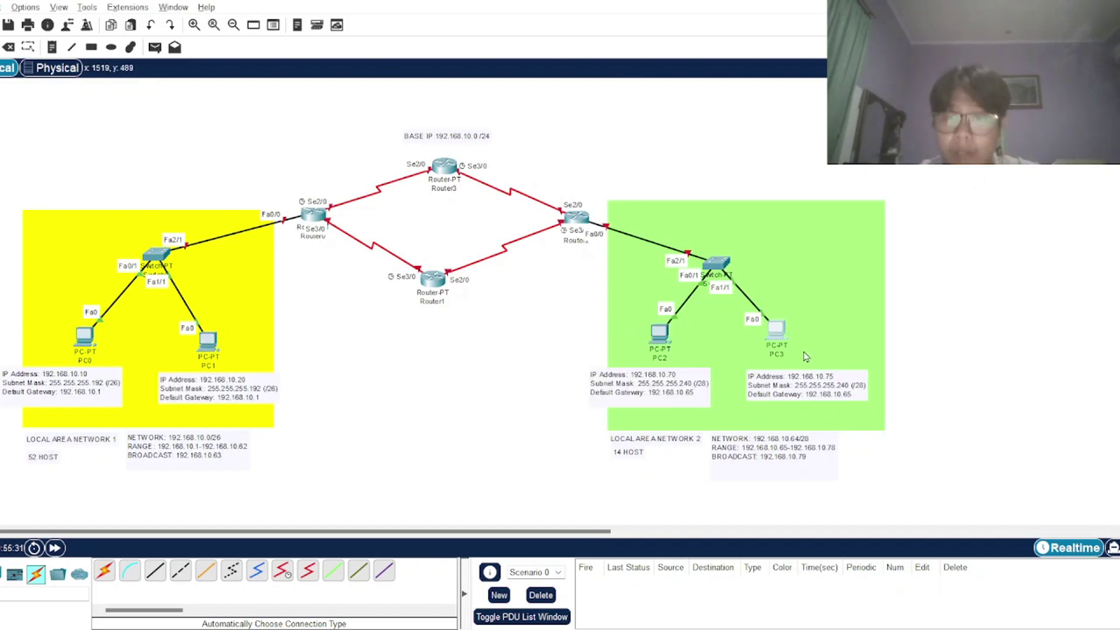
# Nudge Router1 slightly down and add above Router0 the note "Network Address: 192.168.10.80/30 Usable Host Range: 192.168.10.81 - 192.168.10.82 Broadcast Address: 192.168.10.83"
pyautogui.moveTo(435, 289); pyautogui.dragTo(438, 293)
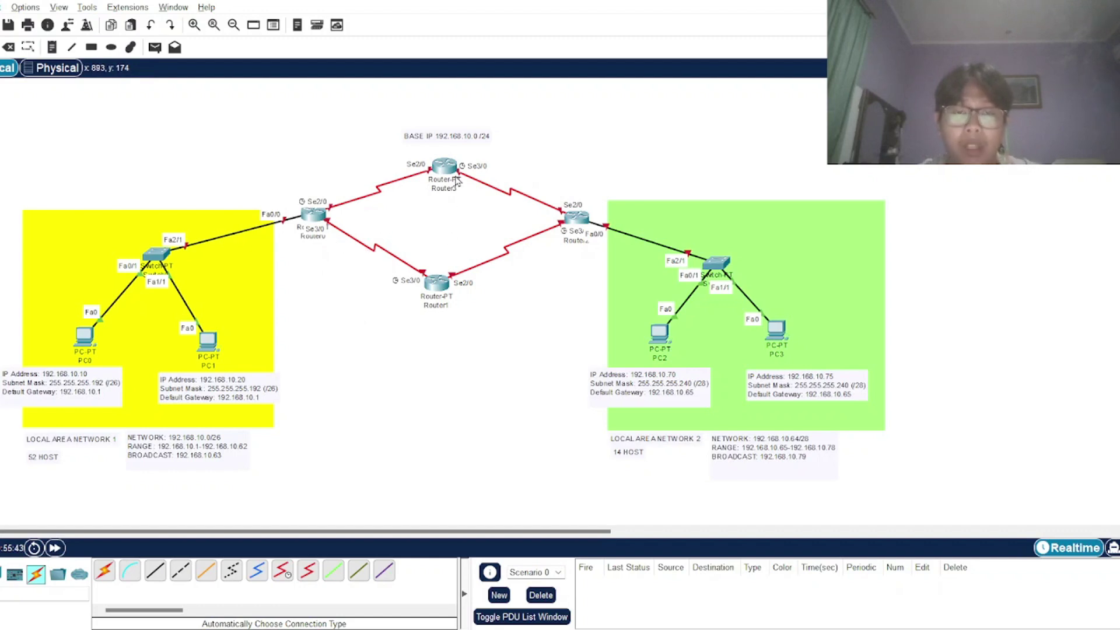
pyautogui.click(52, 47)
pyautogui.click(274, 164)
pyautogui.write('Network Address: 192.168.10.80/30 Usable Host Range: 192.168.10.81 - 192.168.10.82 Broadcast Address: 192.168.10.83')
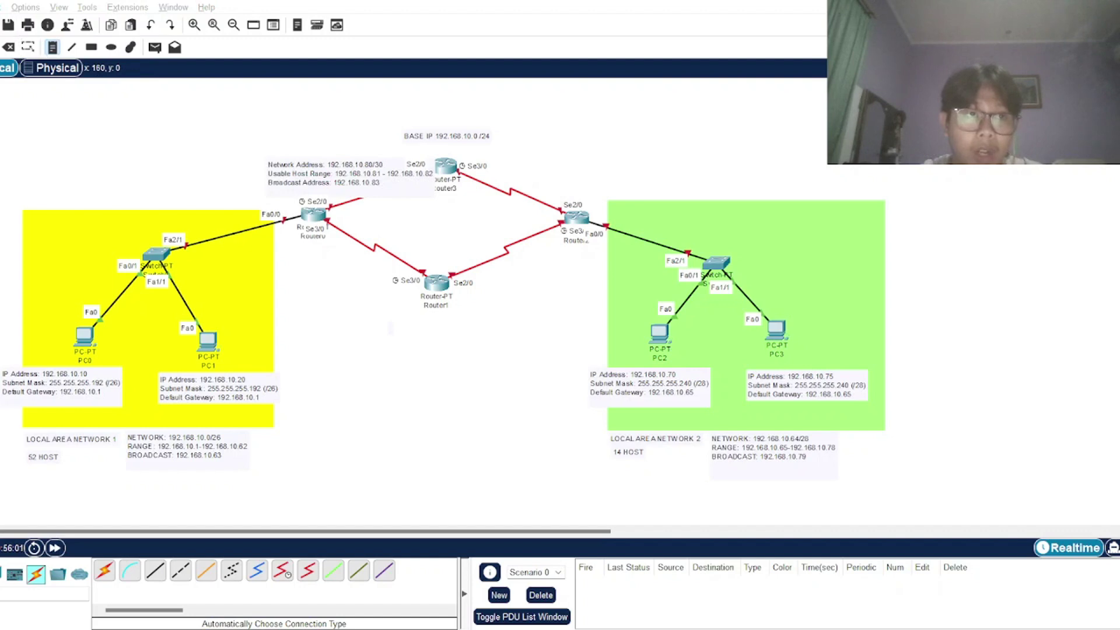
pyautogui.moveTo(273, 165); pyautogui.dragTo(198, 147)
pyautogui.click(364, 357)
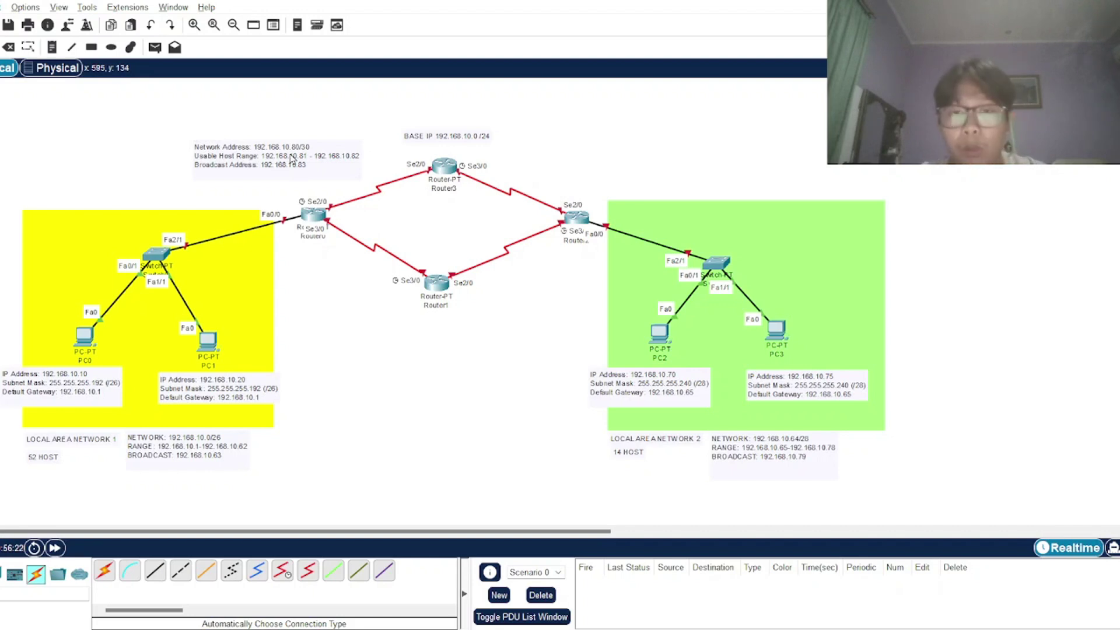
pyautogui.moveTo(290, 157); pyautogui.dragTo(265, 164)
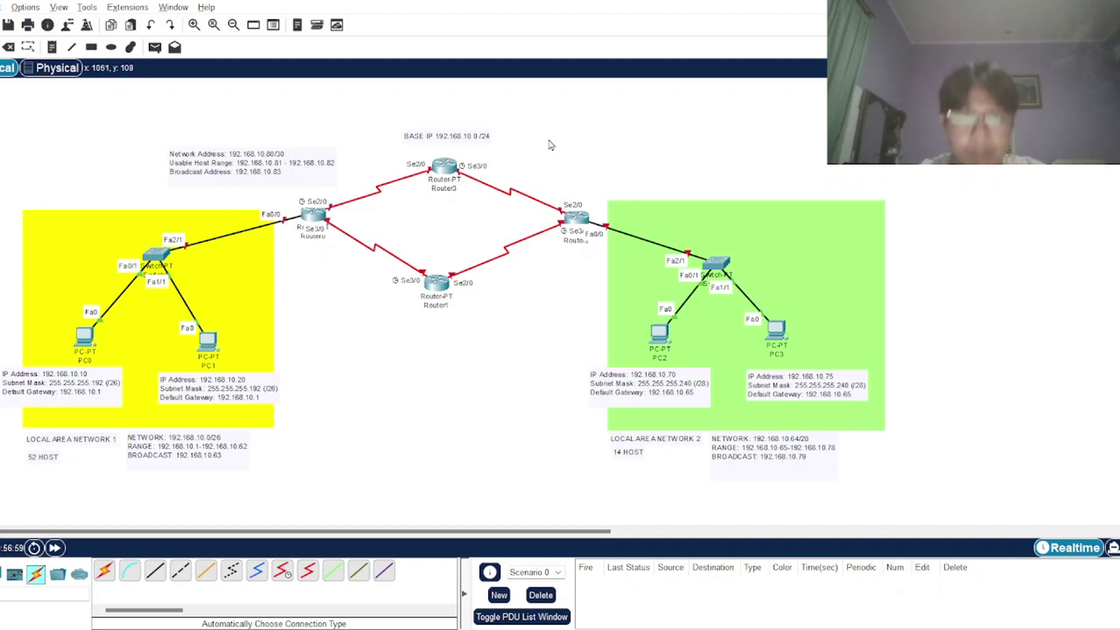
pyautogui.hotkey('alt', 'Tab')
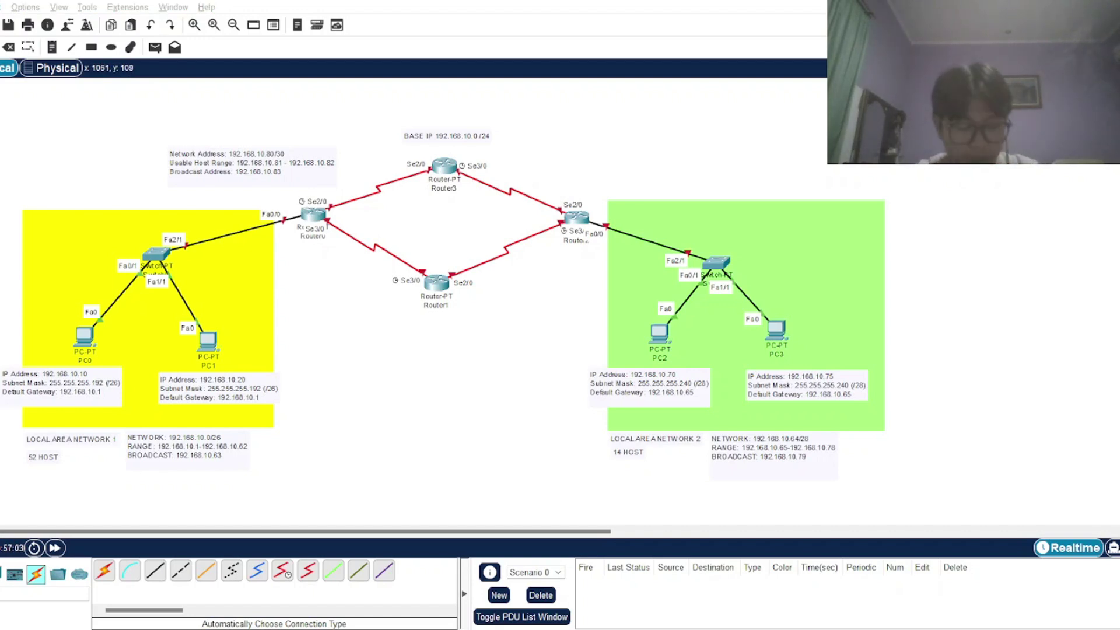
# Add below Router0 the note "Network Address: 192.168.10.84/30 Usable Host Range: 192.168.10.85 - 192.168.10.86 Broadcast Address: 192.168.10.87"
pyautogui.hotkey('alt', 'Tab')
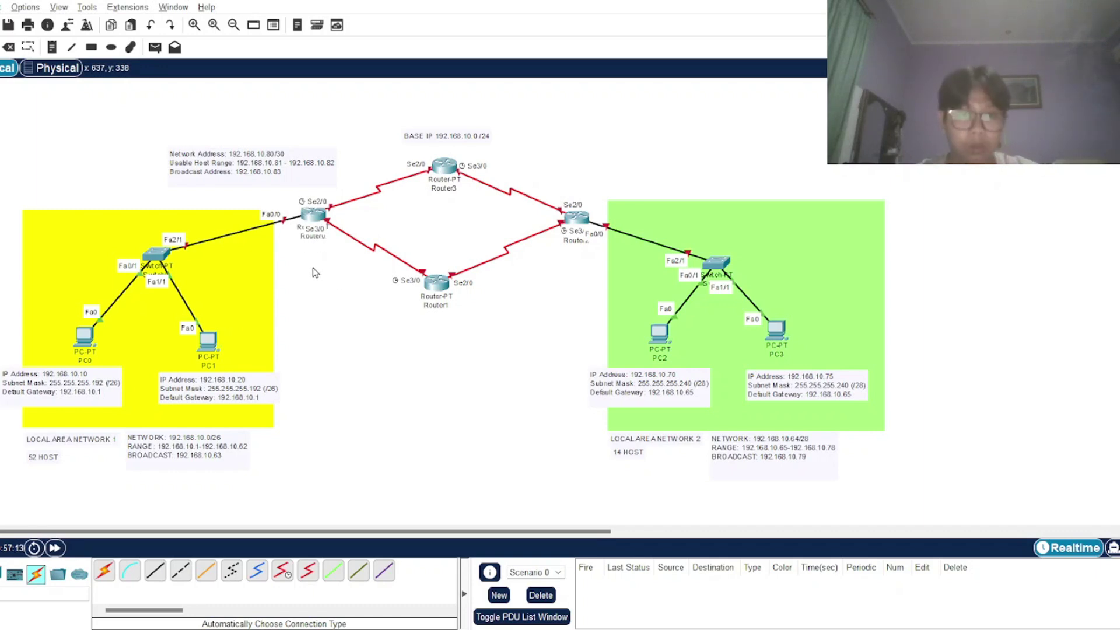
pyautogui.press('n')
pyautogui.click(291, 273)
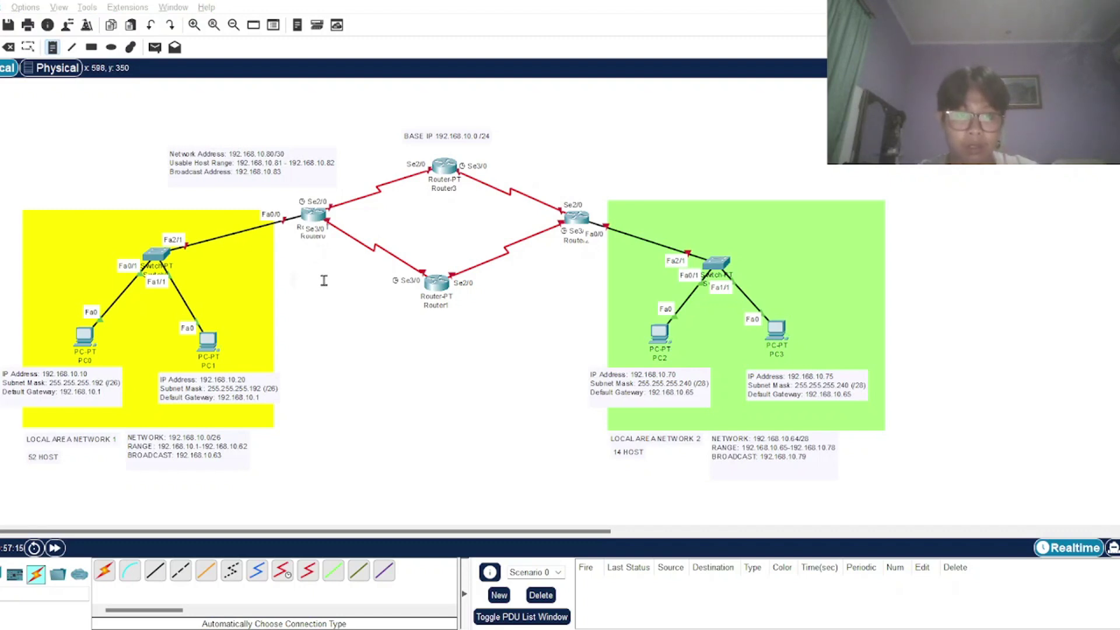
pyautogui.write('Network Address: 192.168.10.84/30 Usable Host Range: 192.168.10.85 - 192.168.10.86 Broadcast Address: 192.168.10.87')
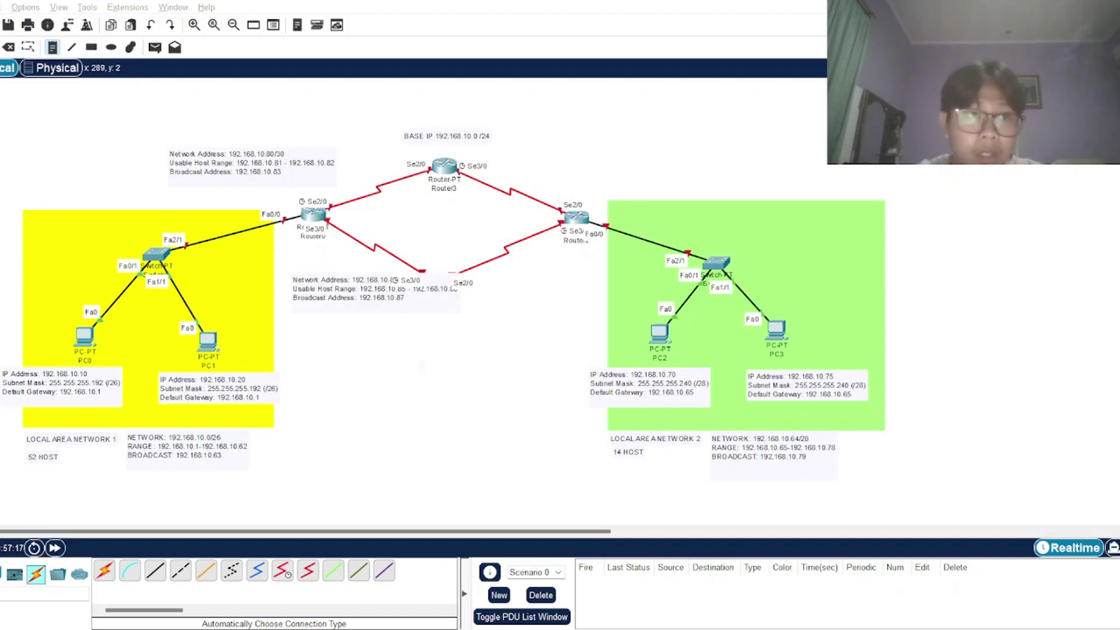
pyautogui.click(28, 47)
pyautogui.moveTo(340, 289); pyautogui.dragTo(317, 288)
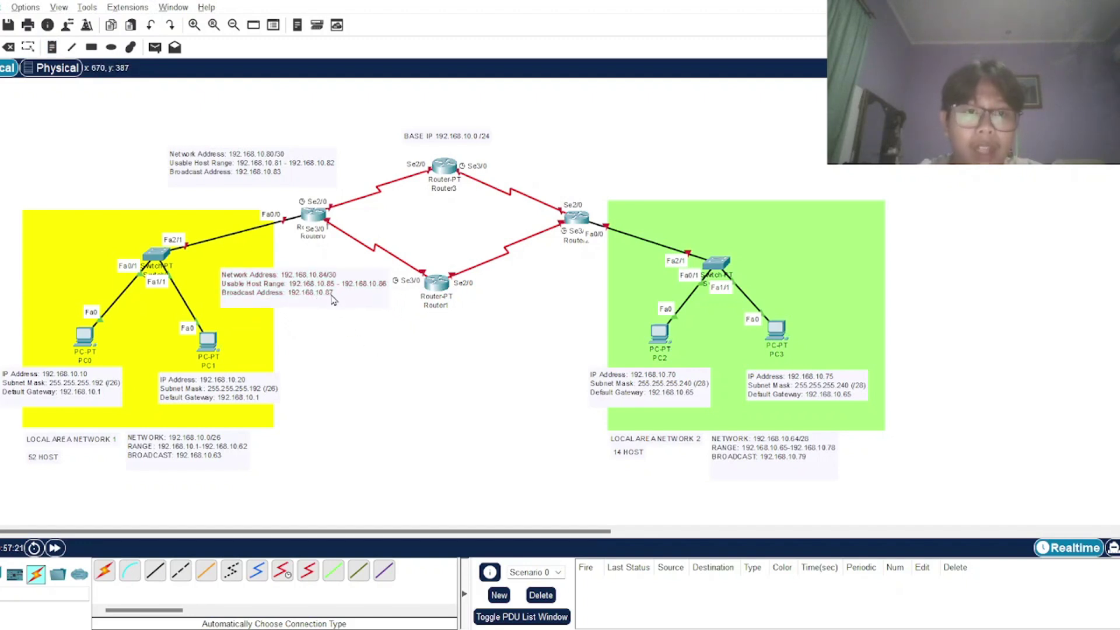
pyautogui.click(334, 299)
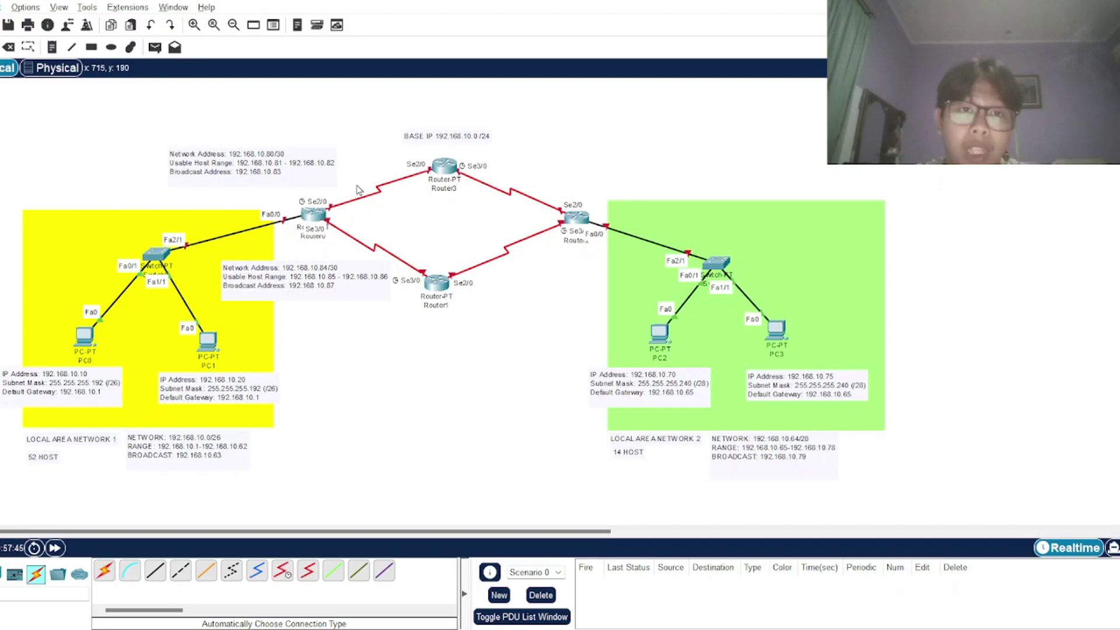
# Nudge the 192.168.10.80/30 note slightly up and shift the 192.168.10.84/30 note slightly toward the yellow LAN area
pyautogui.moveTo(273, 178); pyautogui.dragTo(274, 173)
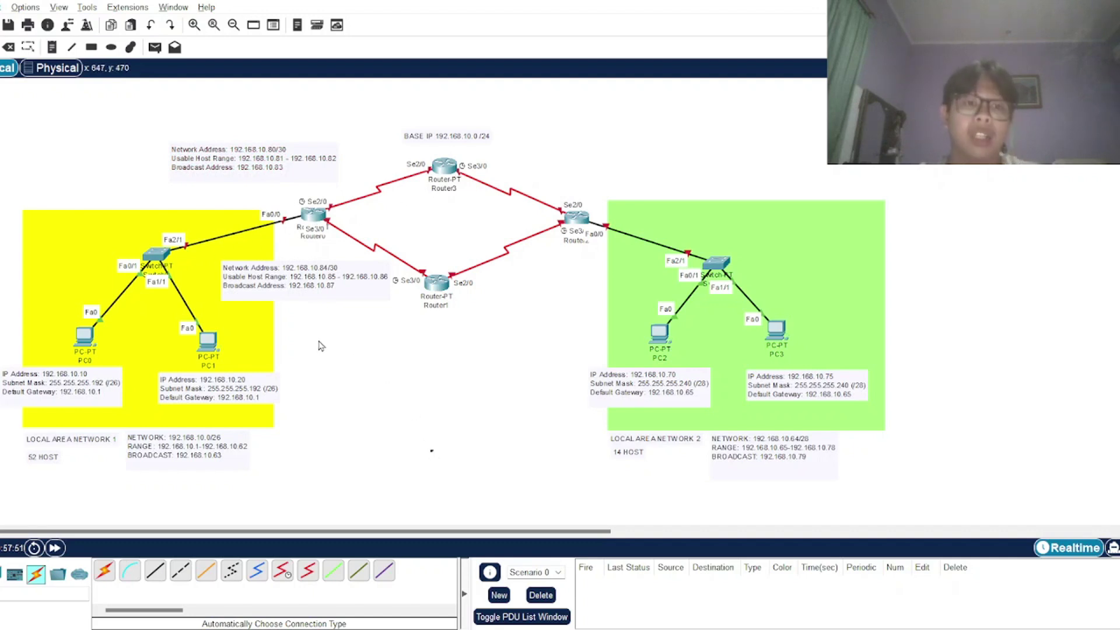
pyautogui.moveTo(284, 282); pyautogui.dragTo(260, 270)
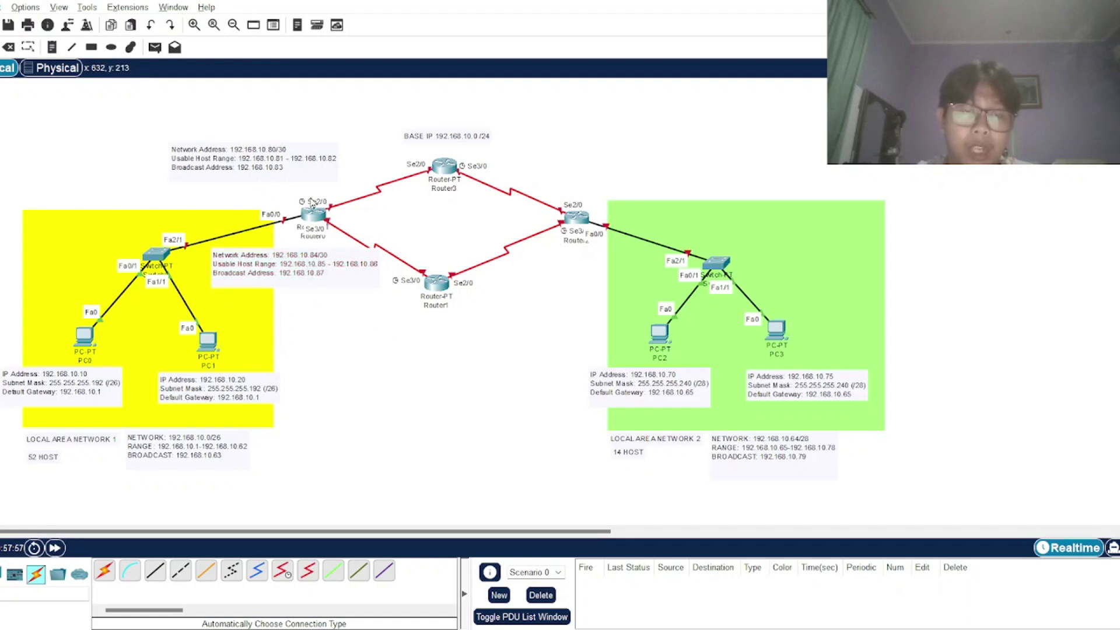
pyautogui.moveTo(348, 277); pyautogui.dragTo(338, 290)
pyautogui.click(369, 330)
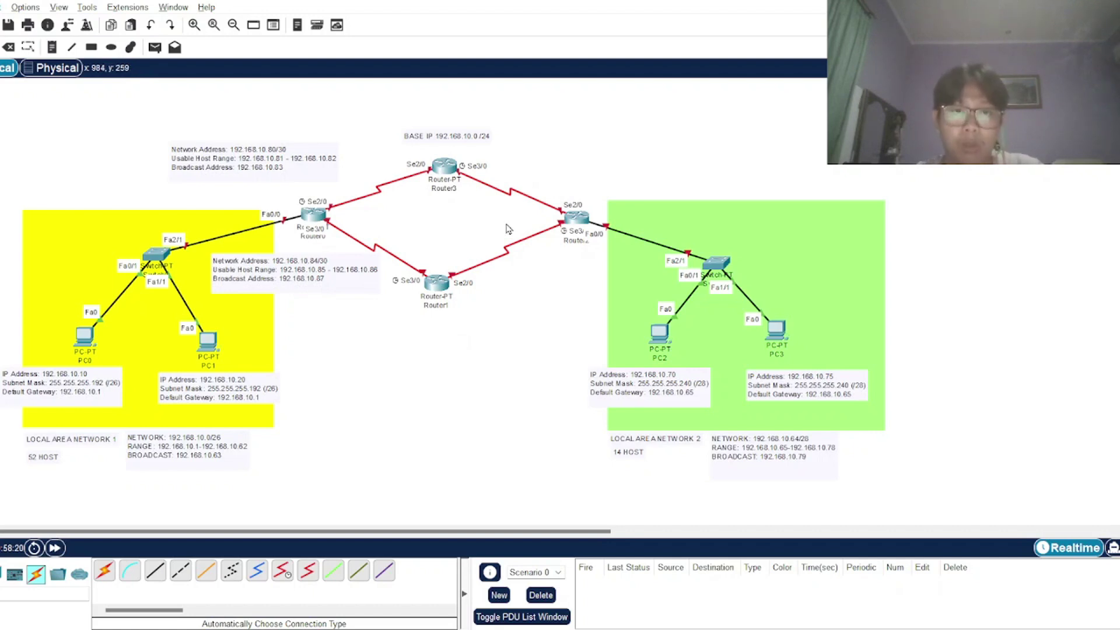
# Add above Router2 the note "Network Address: 192.168.10.88/30 Usable Host Range: 192.168.10.89 - 192.168.10.90 Broadcast Address: 192.168.10.91"
pyautogui.hotkey('alt', 'Tab')
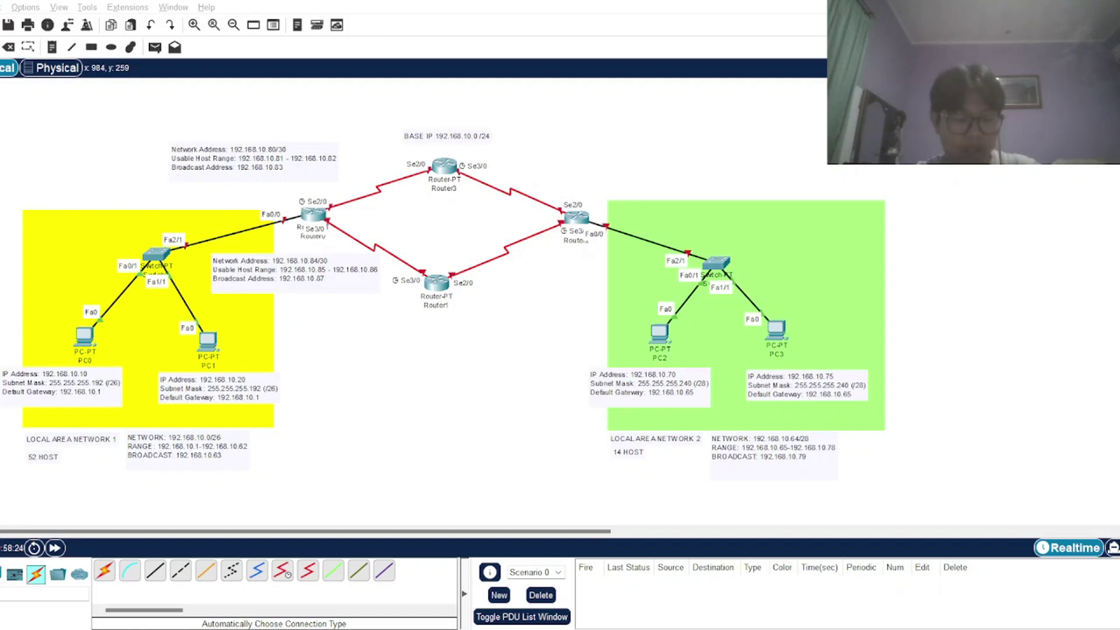
pyautogui.hotkey('alt', 'Tab')
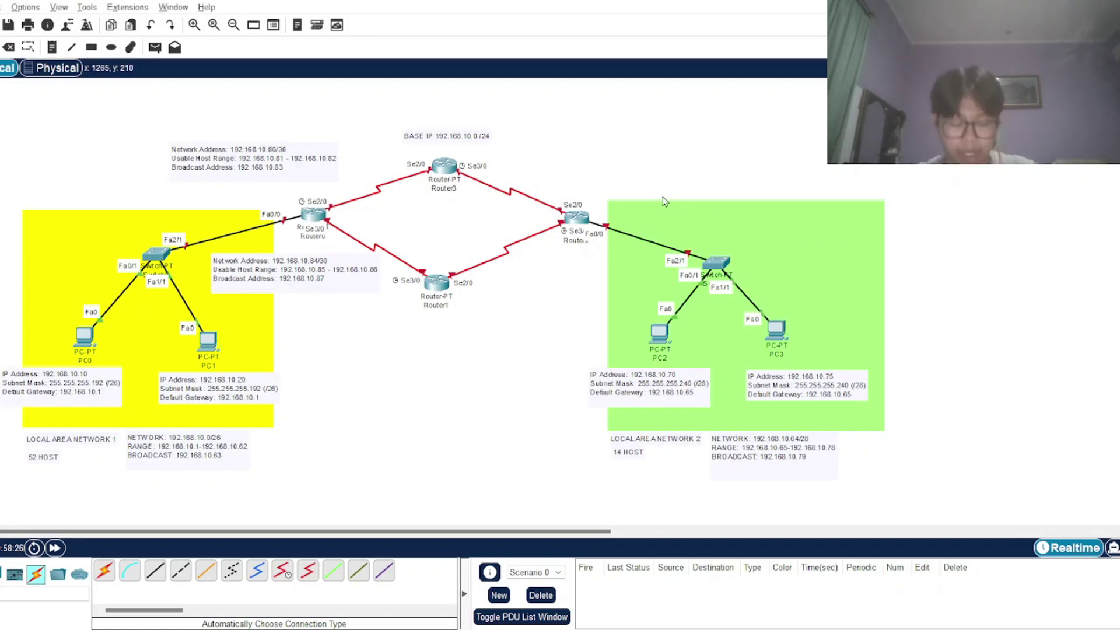
pyautogui.press('n')
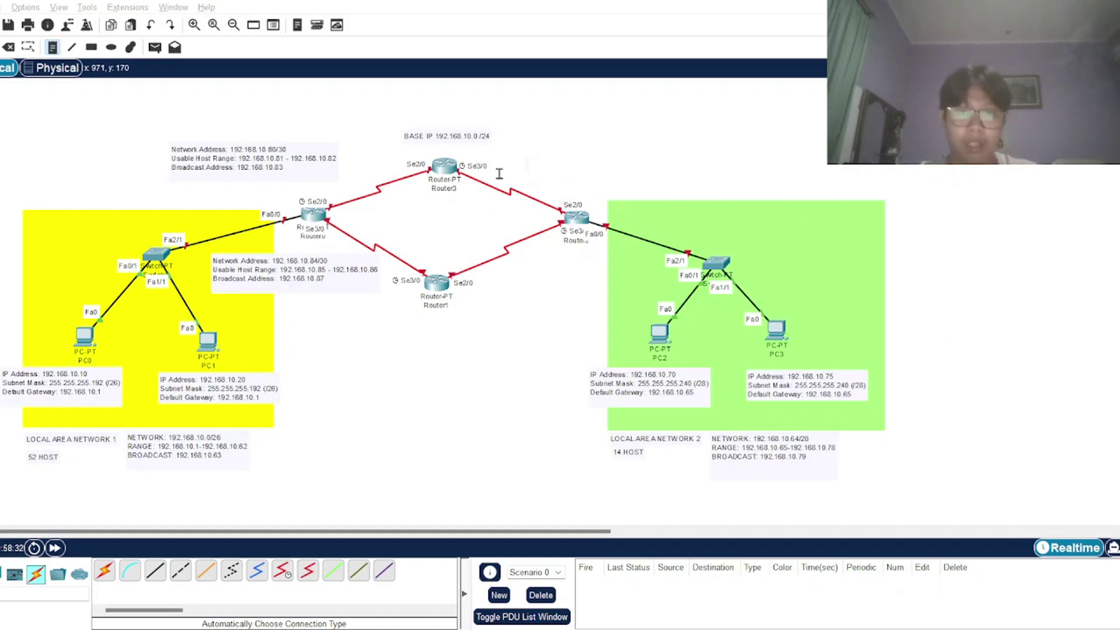
pyautogui.write('Network Address: 192.168.10.88/30 Usable Host Range: 192.168.10.89 - 192.168.10.90 Broadcast Address: 192.168.10.91')
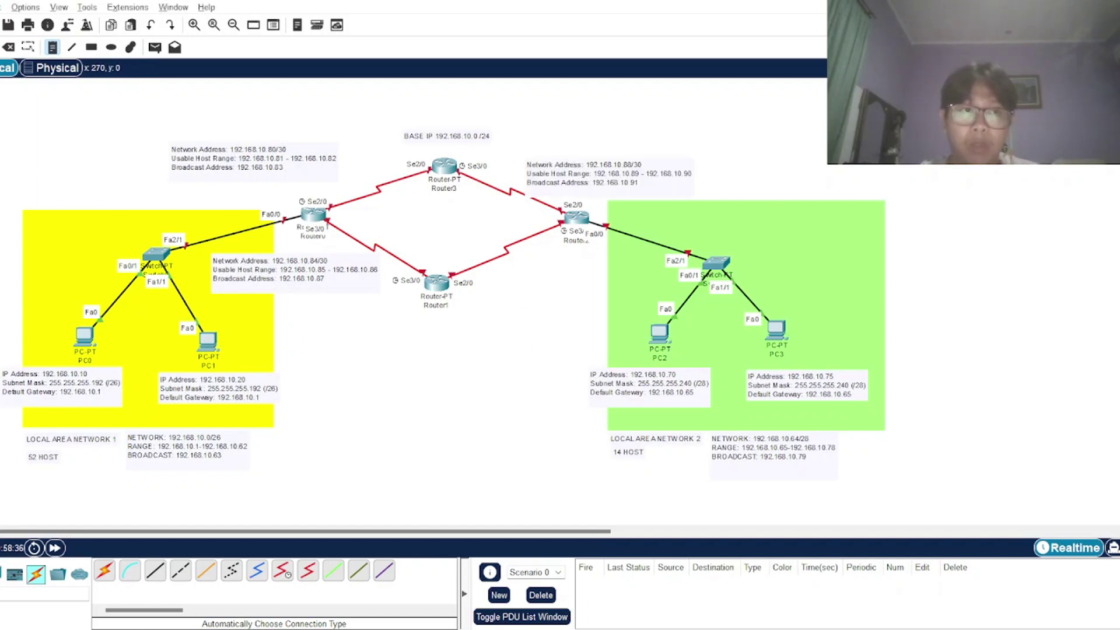
pyautogui.press('Escape')
pyautogui.click(578, 171)
pyautogui.moveTo(578, 170); pyautogui.dragTo(573, 158)
pyautogui.click(625, 372)
pyautogui.click(520, 373)
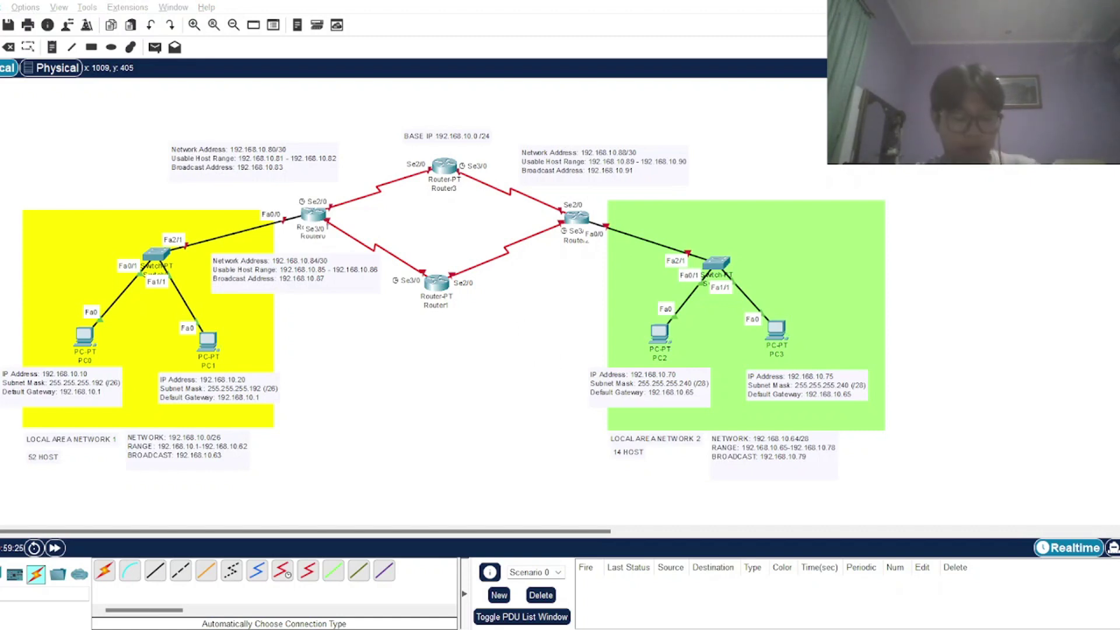
# Add beside Router1, below its link to Router2, the note "Network Address: 192.168.10.92/30 Usable Host Range: 192.168.10.93 - 192.168.10.94 Broadcast Address: 192.168.10.95"
pyautogui.press('n')
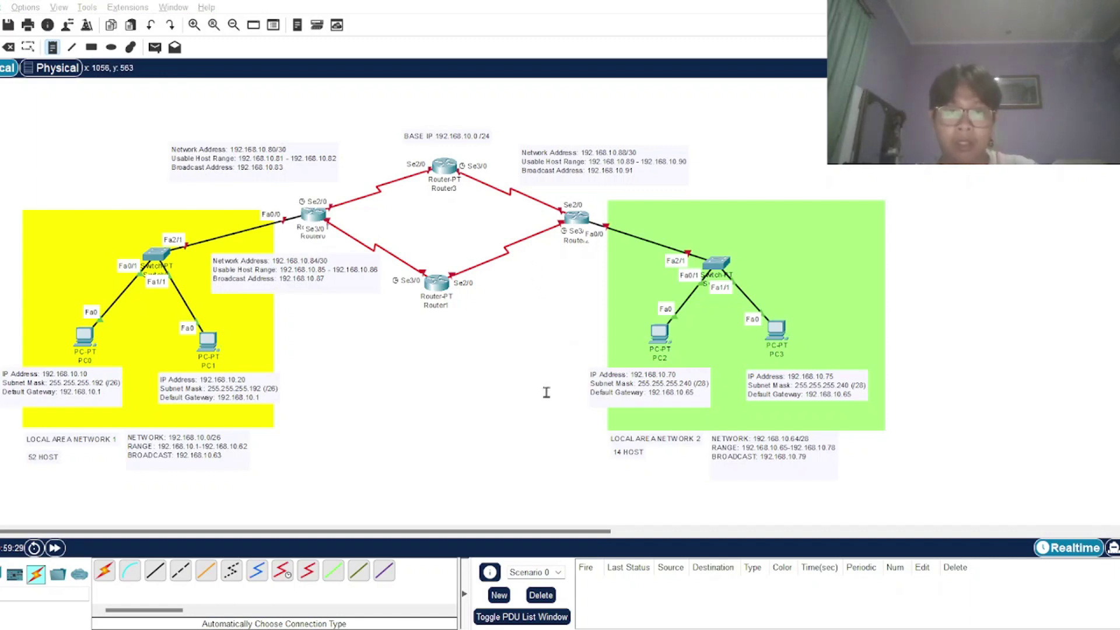
pyautogui.write('Network Address: 192.168.10.92/30 Usable Host Range: 192.168.10.93 - 192.168.10.94 Broadcast Address: 192.168.10.95')
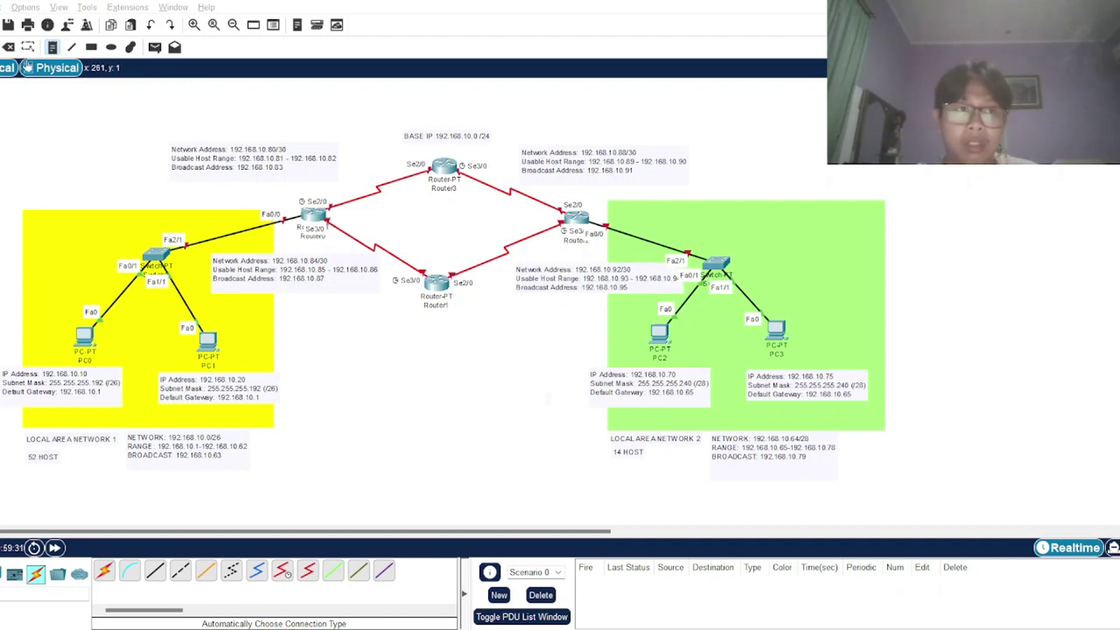
pyautogui.press('Escape')
pyautogui.click(554, 288)
pyautogui.moveTo(554, 287); pyautogui.dragTo(520, 291)
pyautogui.click(529, 399)
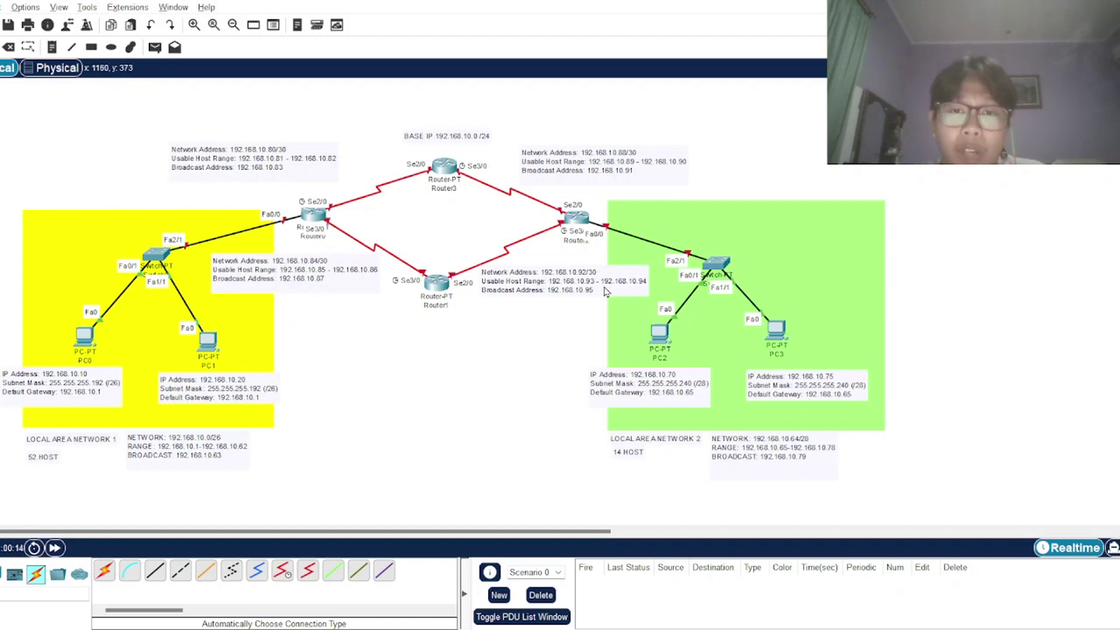
pyautogui.moveTo(561, 289); pyautogui.dragTo(568, 283)
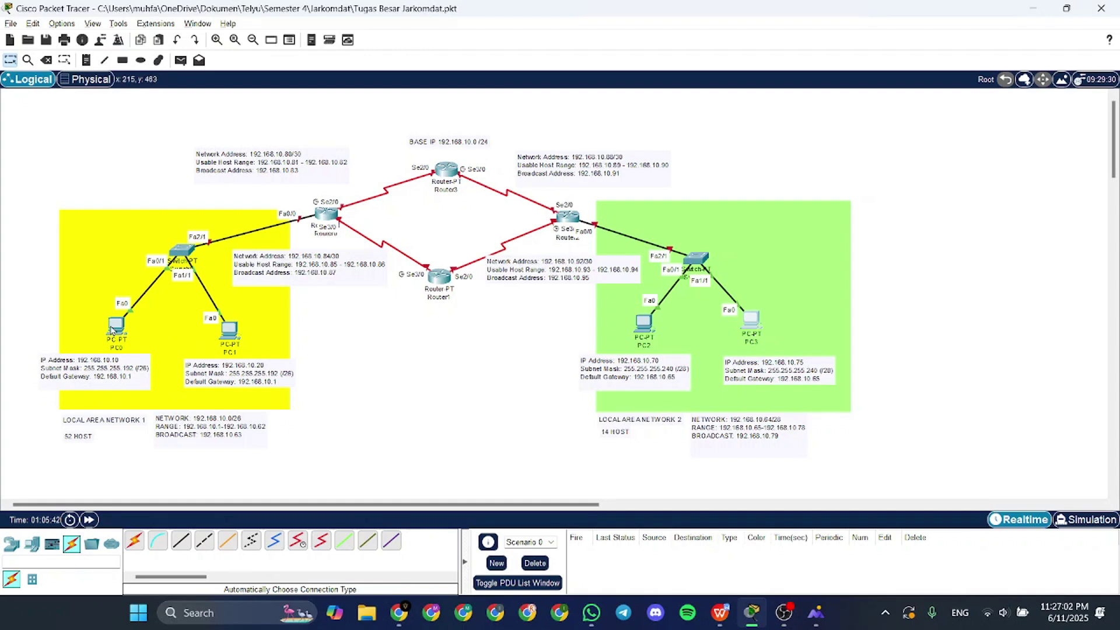
# Open the IP configuration of PC0 and move its window clear of the LOCAL AREA NETWORK 1 notes
pyautogui.click(112, 331)
pyautogui.click(115, 333)
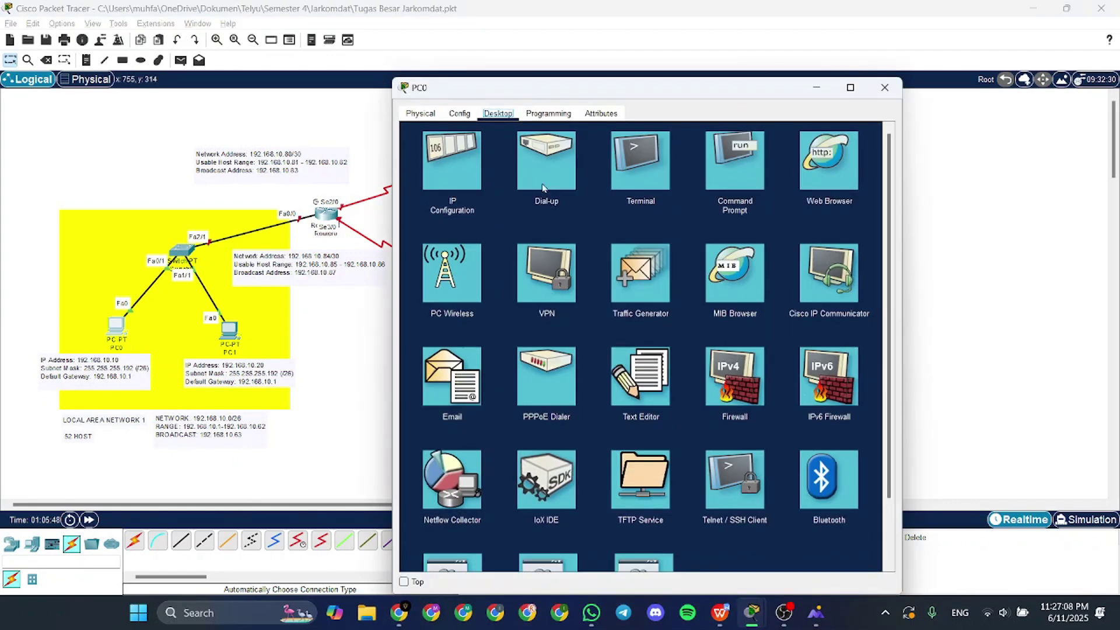
pyautogui.click(885, 88)
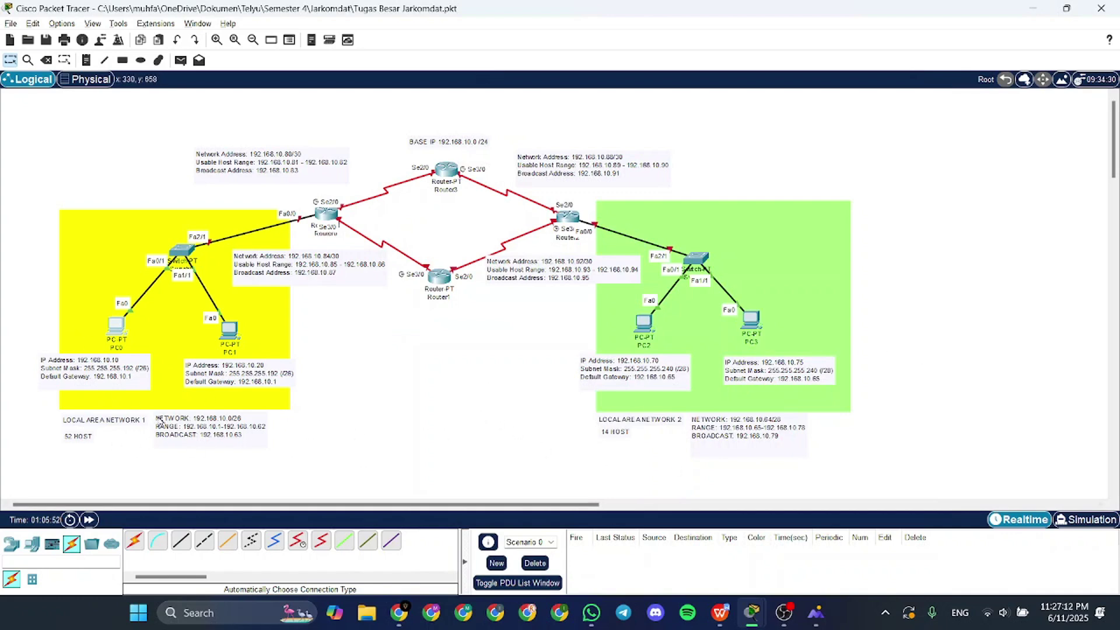
pyautogui.click(119, 333)
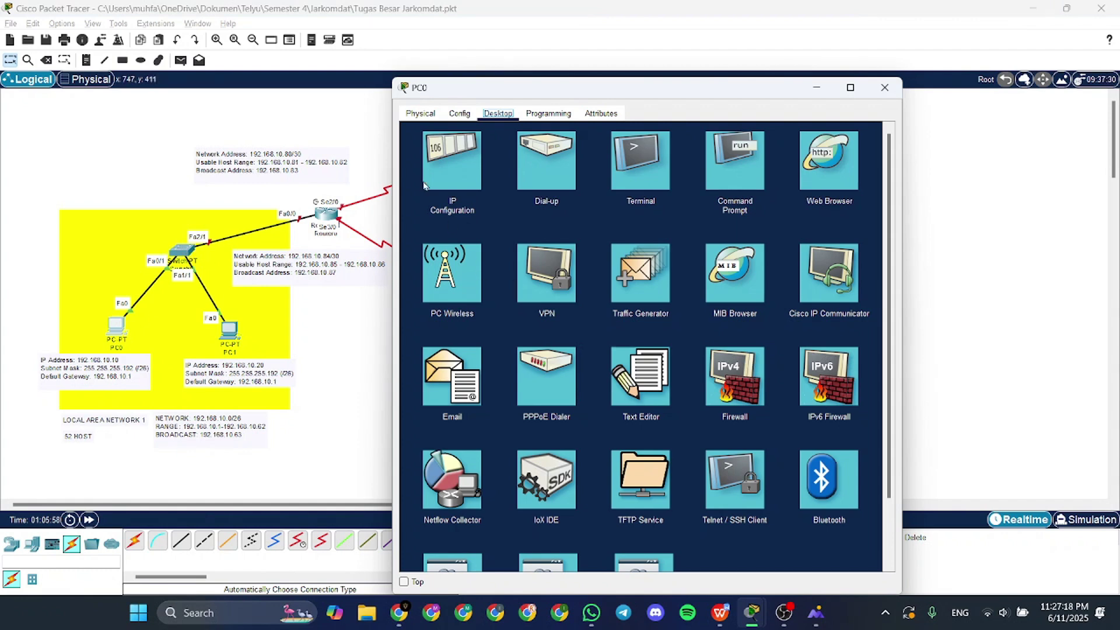
pyautogui.click(472, 144)
pyautogui.moveTo(525, 90); pyautogui.dragTo(555, 37)
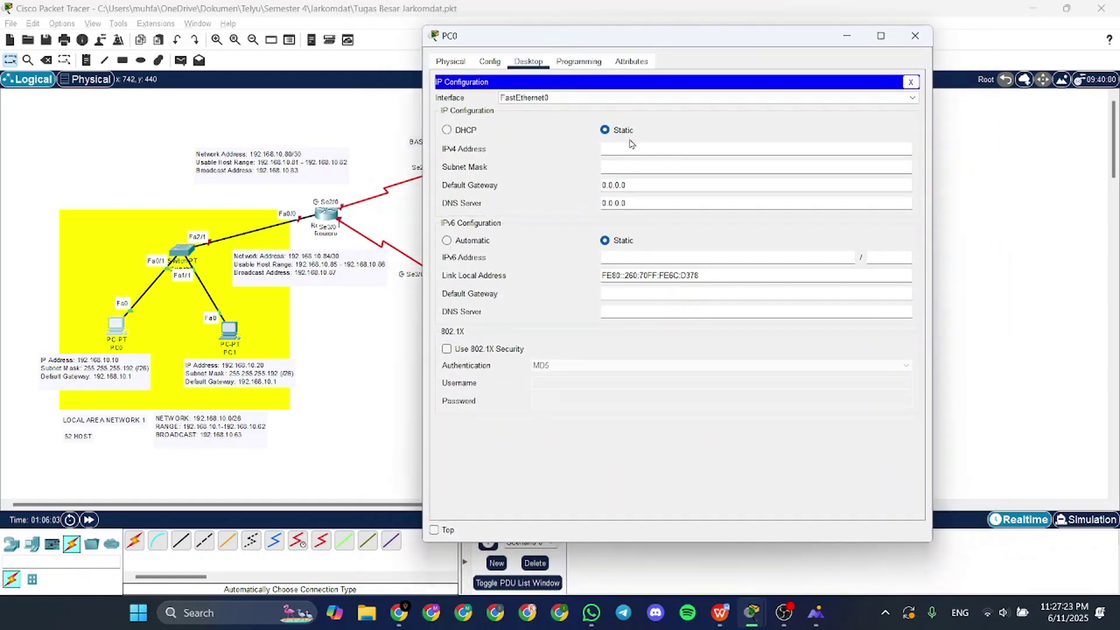
pyautogui.doubleClick(99, 370)
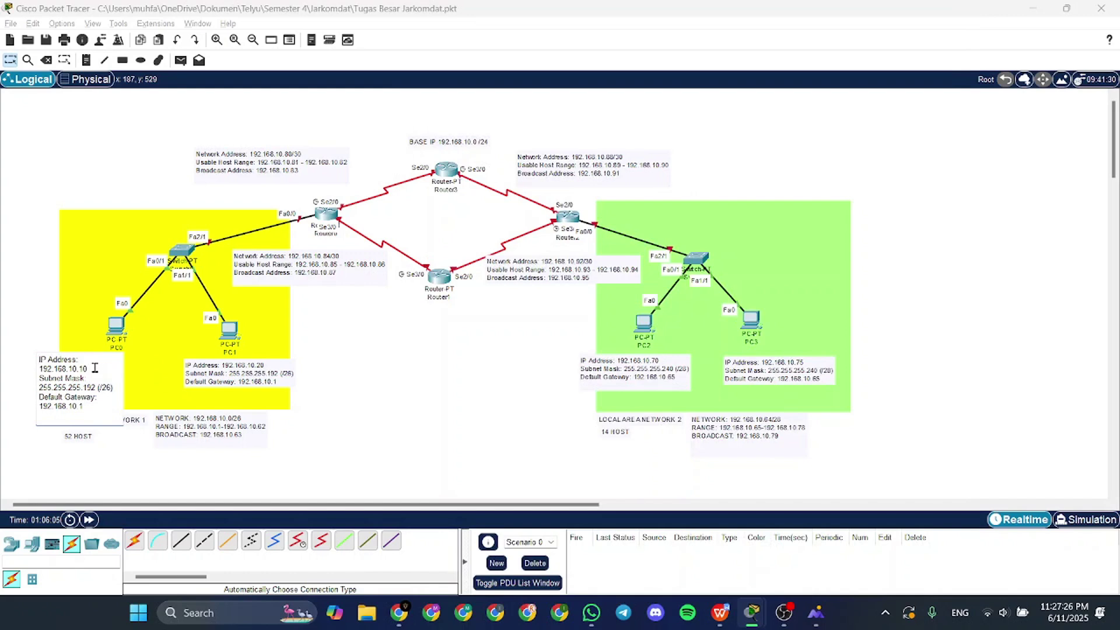
pyautogui.moveTo(95, 368); pyautogui.dragTo(34, 373)
pyautogui.click(104, 369)
pyautogui.click(336, 396)
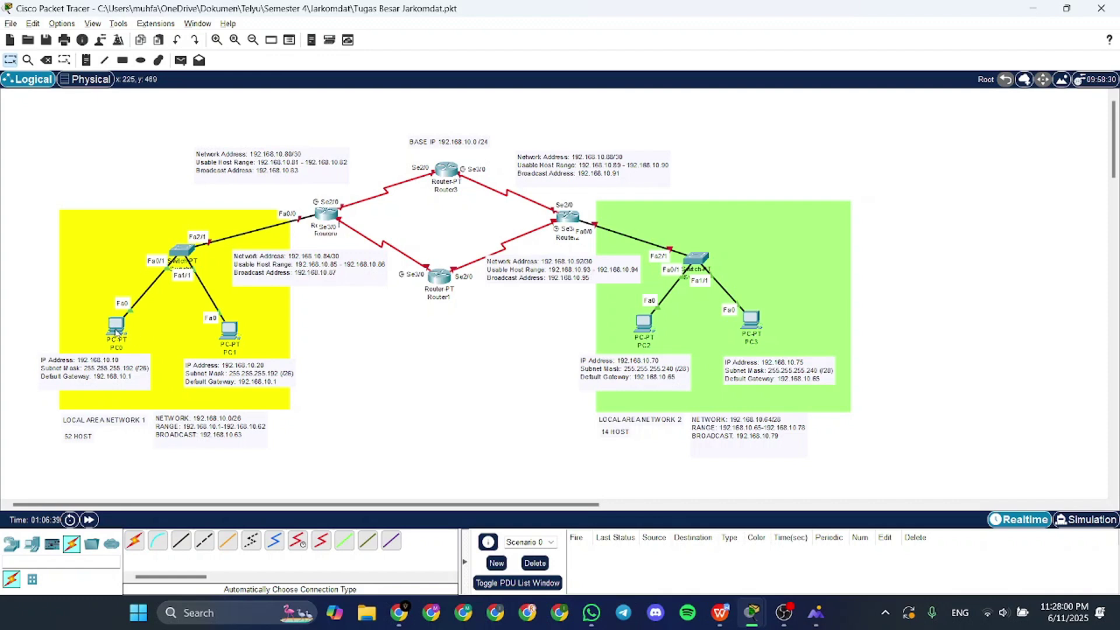
# Nudge PC0 slightly down and PC1 slightly up so the two PCs line up in the yellow LAN area
pyautogui.moveTo(112, 331); pyautogui.dragTo(111, 334)
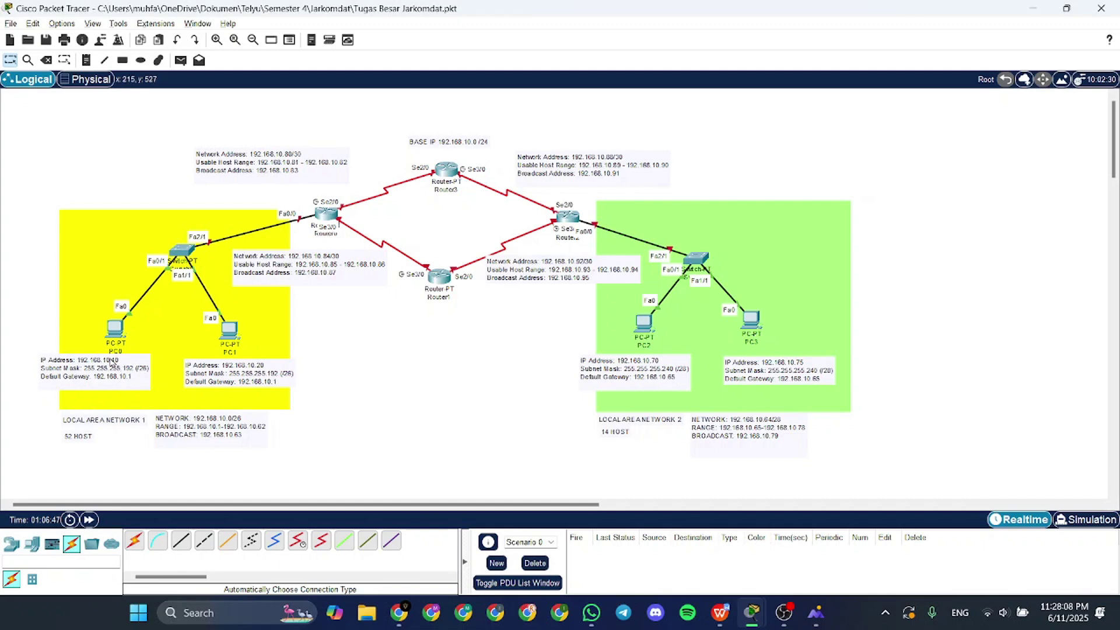
pyautogui.moveTo(235, 335); pyautogui.dragTo(236, 333)
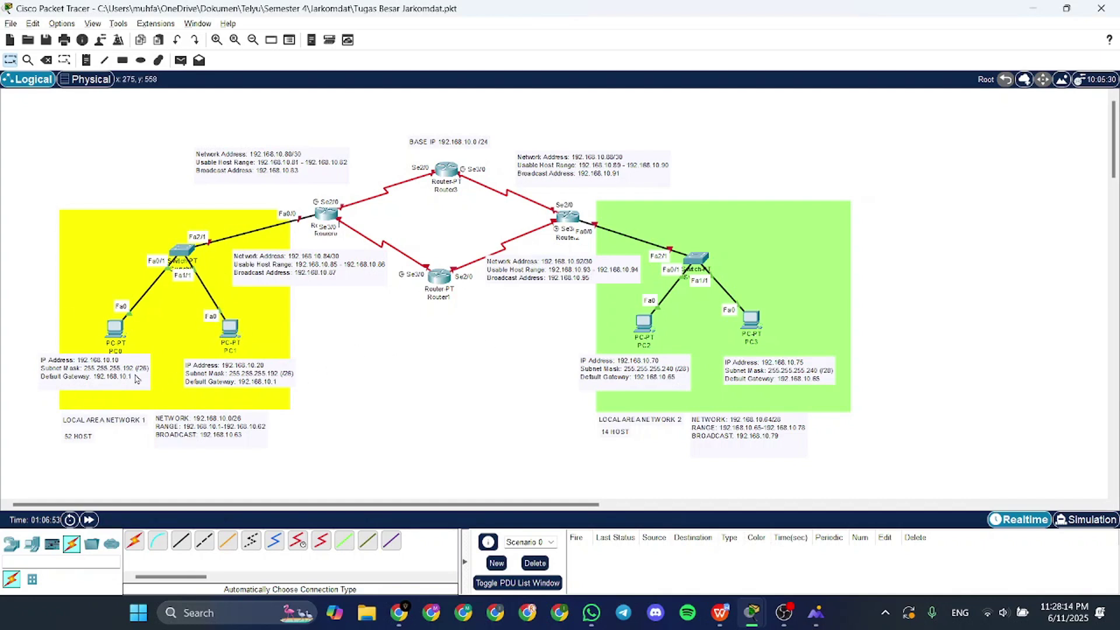
pyautogui.click(119, 334)
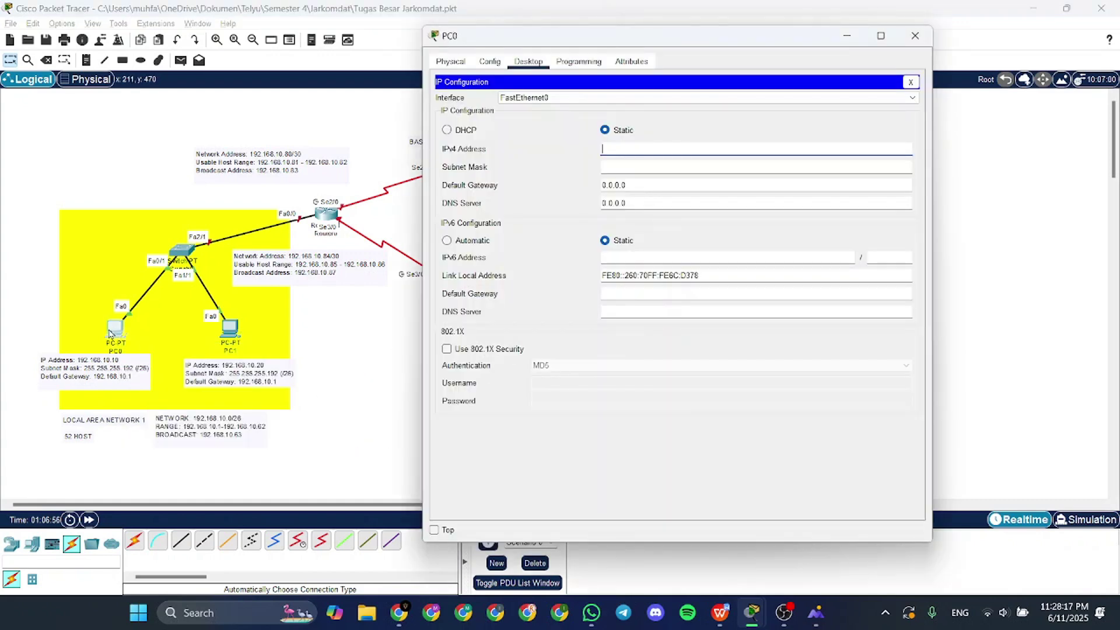
pyautogui.click(120, 359)
pyautogui.moveTo(94, 374); pyautogui.dragTo(33, 371)
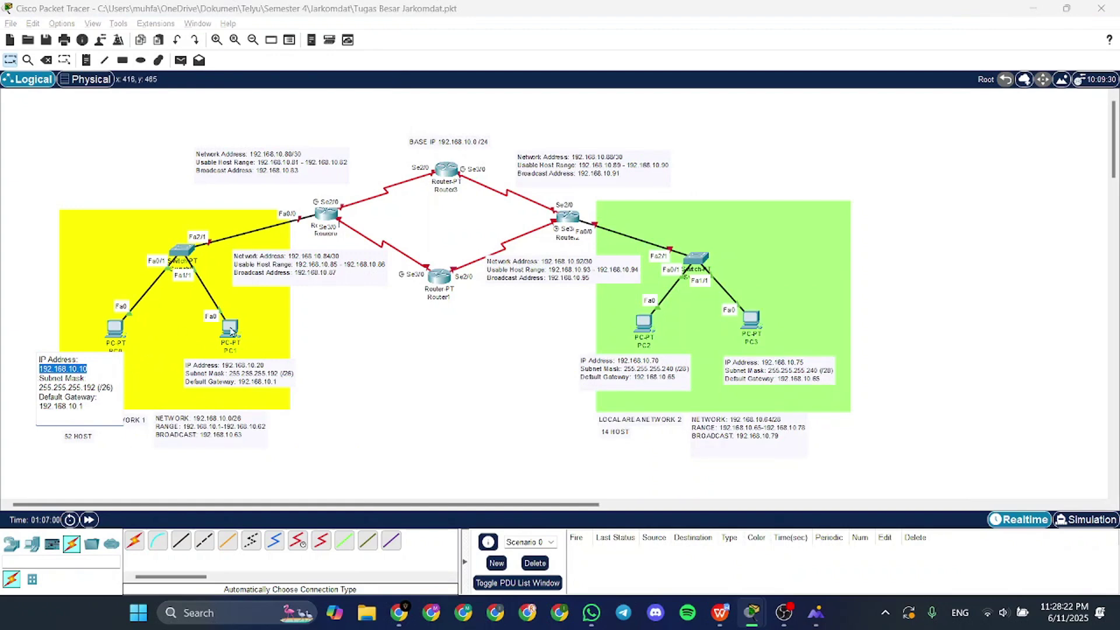
pyautogui.click(379, 327)
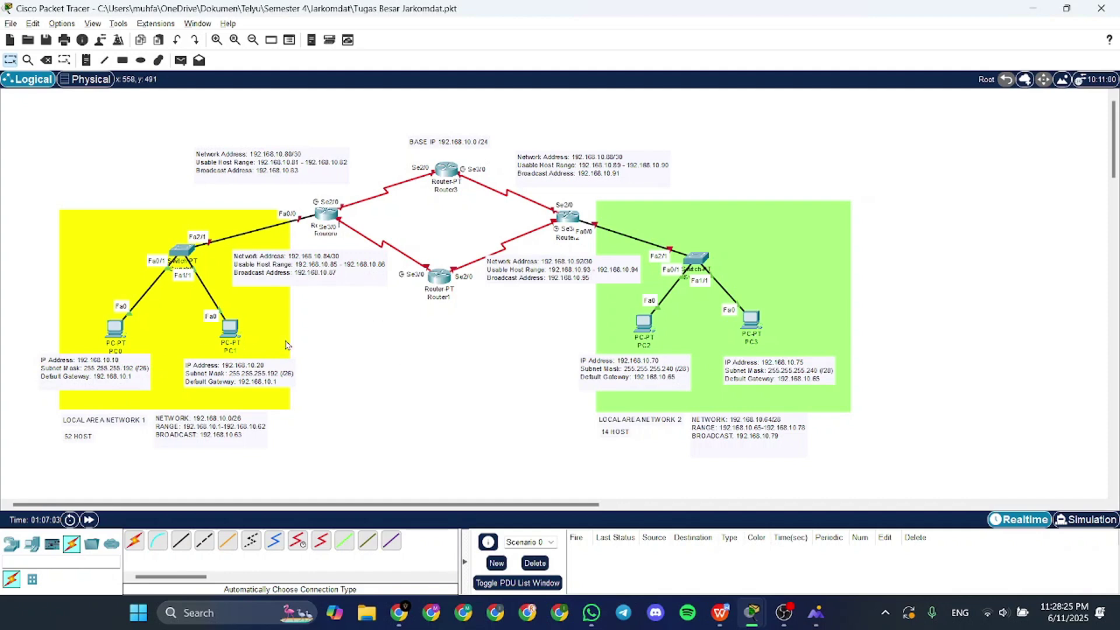
# Set PC0's static IPv4 address to 192.168.10.10 and its subnet mask to 255.255.255.192
pyautogui.click(116, 330)
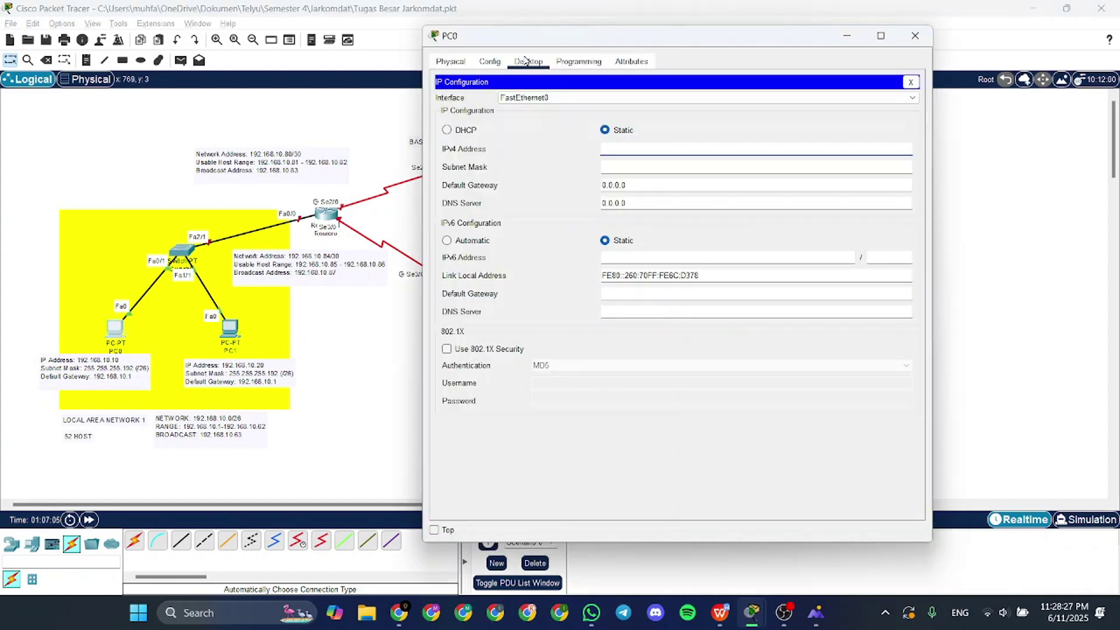
pyautogui.click(489, 62)
pyautogui.click(528, 61)
pyautogui.click(910, 82)
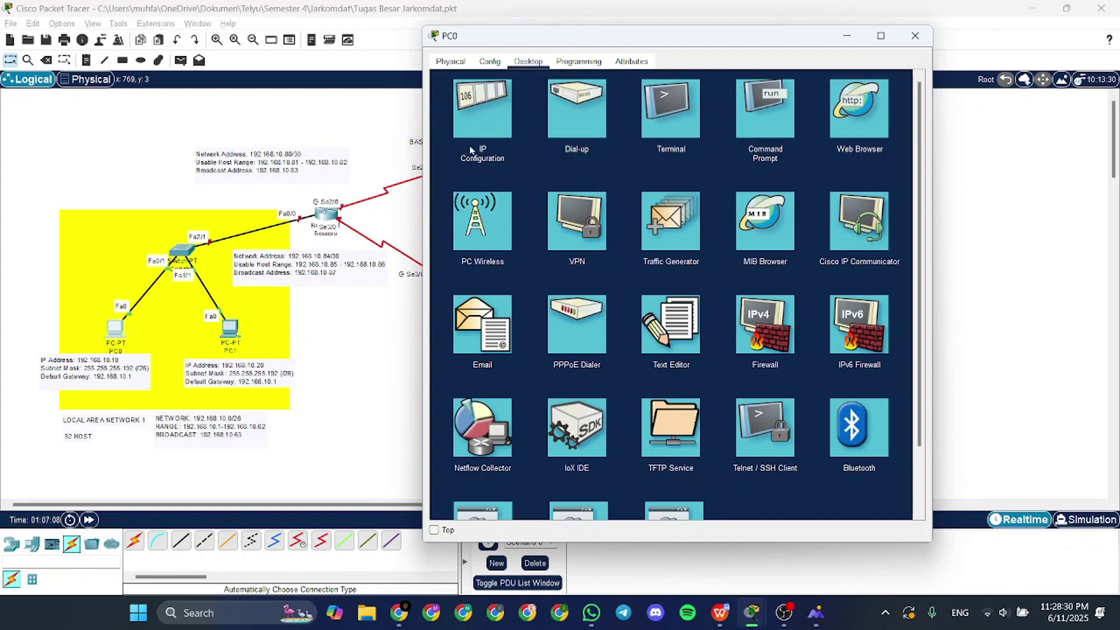
pyautogui.click(487, 112)
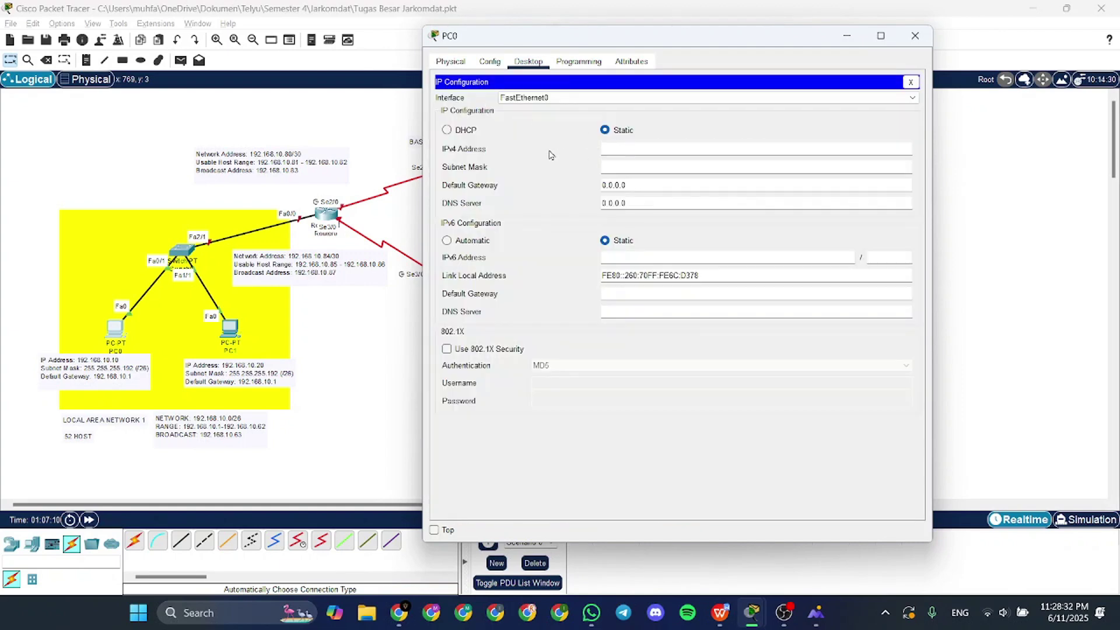
pyautogui.click(639, 149)
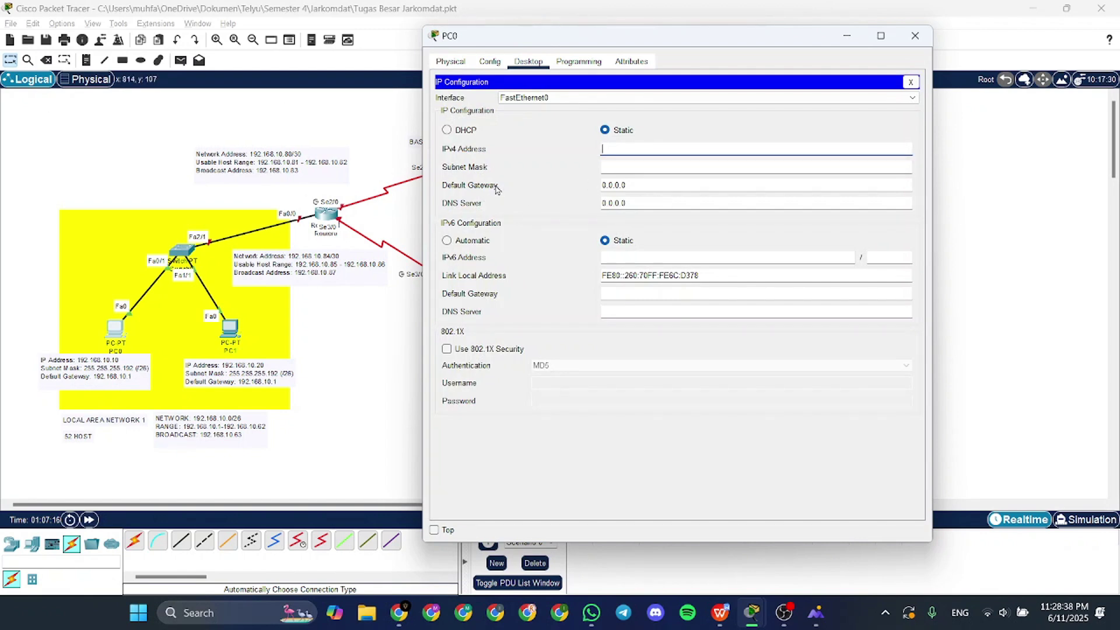
pyautogui.write('192.168.10.10')
pyautogui.click(698, 166)
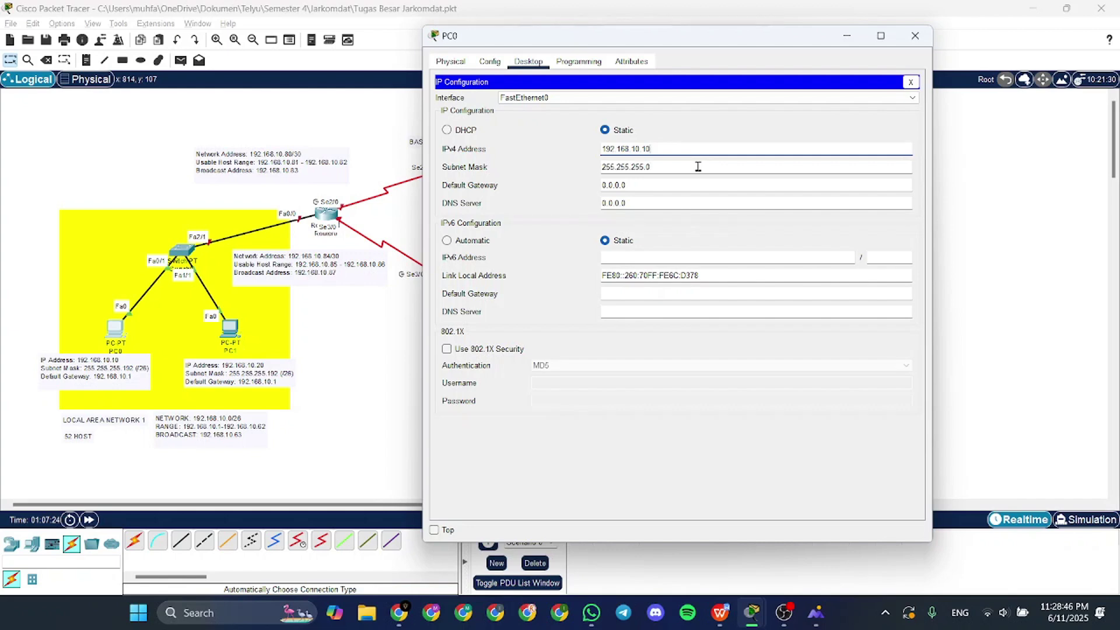
pyautogui.click(697, 166)
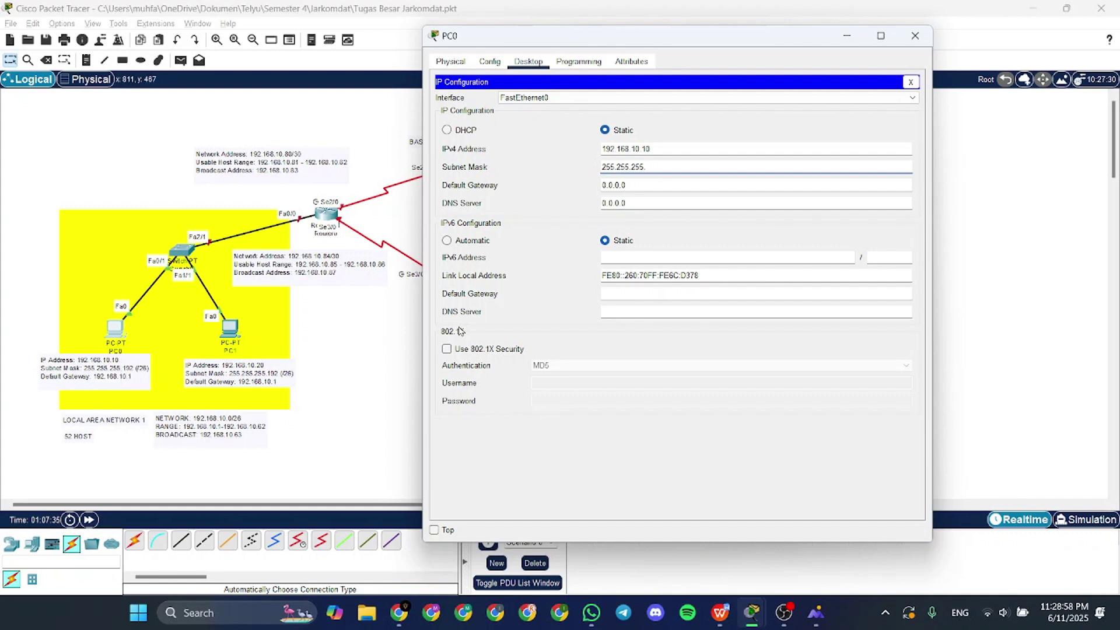
pyautogui.write('92')
pyautogui.press('Tab')
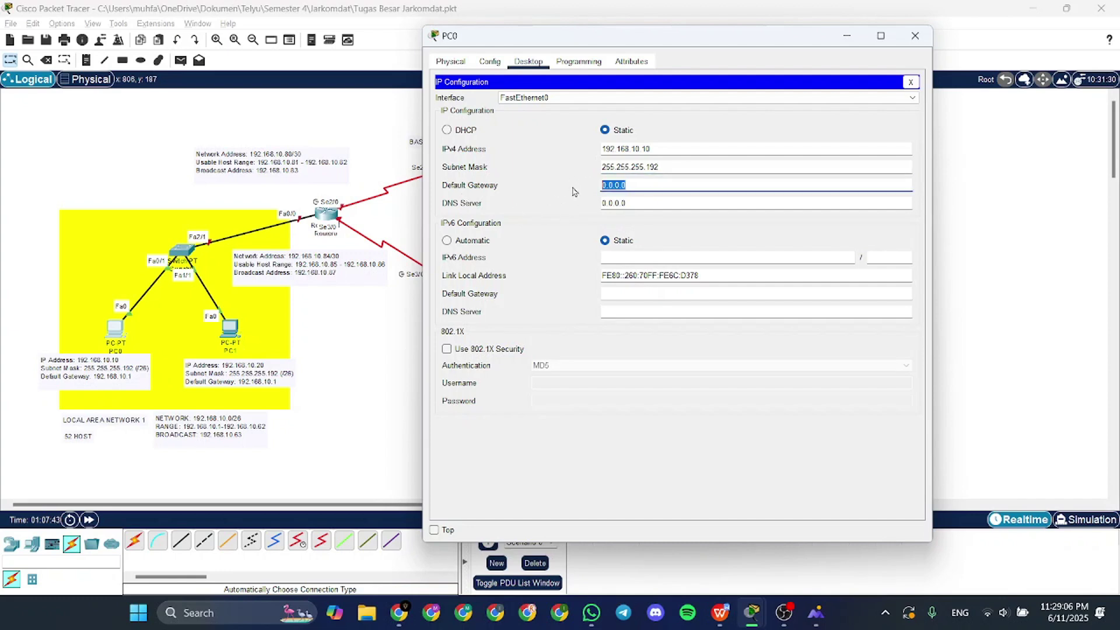
# Set PC0's default gateway to 192.168.10.1, copied from its address note, and close PC0's configuration window
pyautogui.click(104, 380)
pyautogui.doubleClick(104, 380)
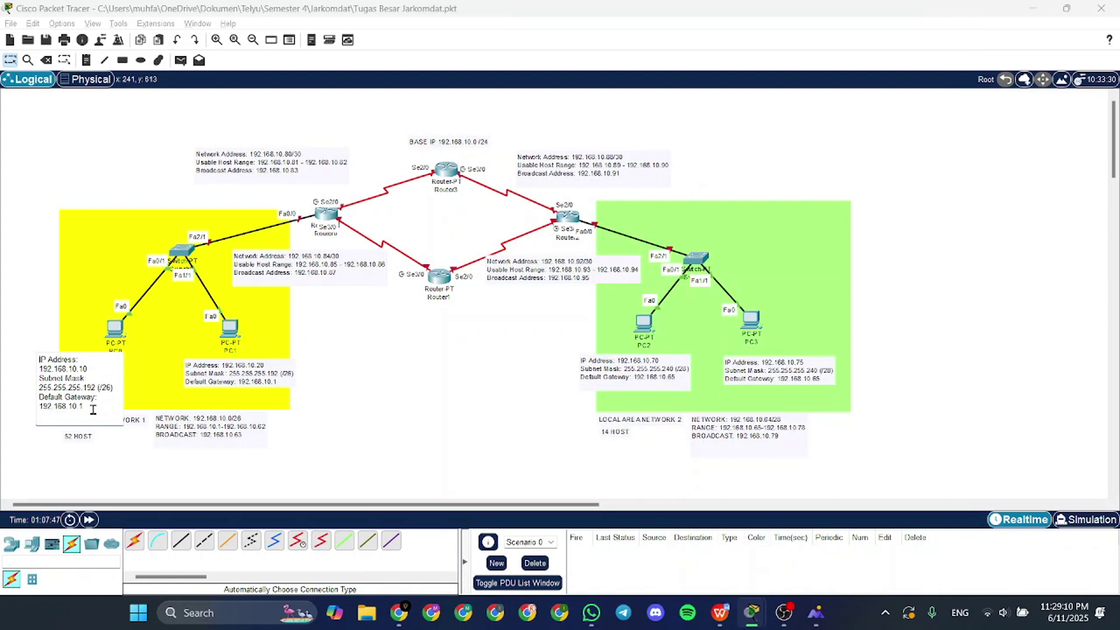
pyautogui.moveTo(91, 406); pyautogui.dragTo(38, 405)
pyautogui.hotkey('ctrl', 'c')
pyautogui.click(117, 340)
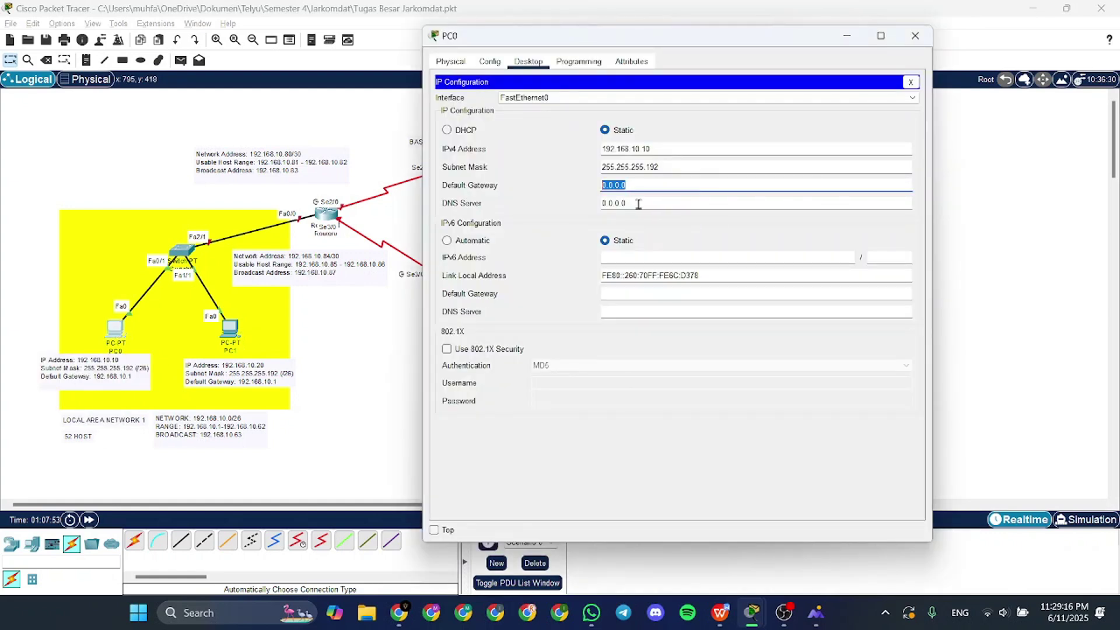
pyautogui.hotkey('ctrl', 'v')
pyautogui.press('Return')
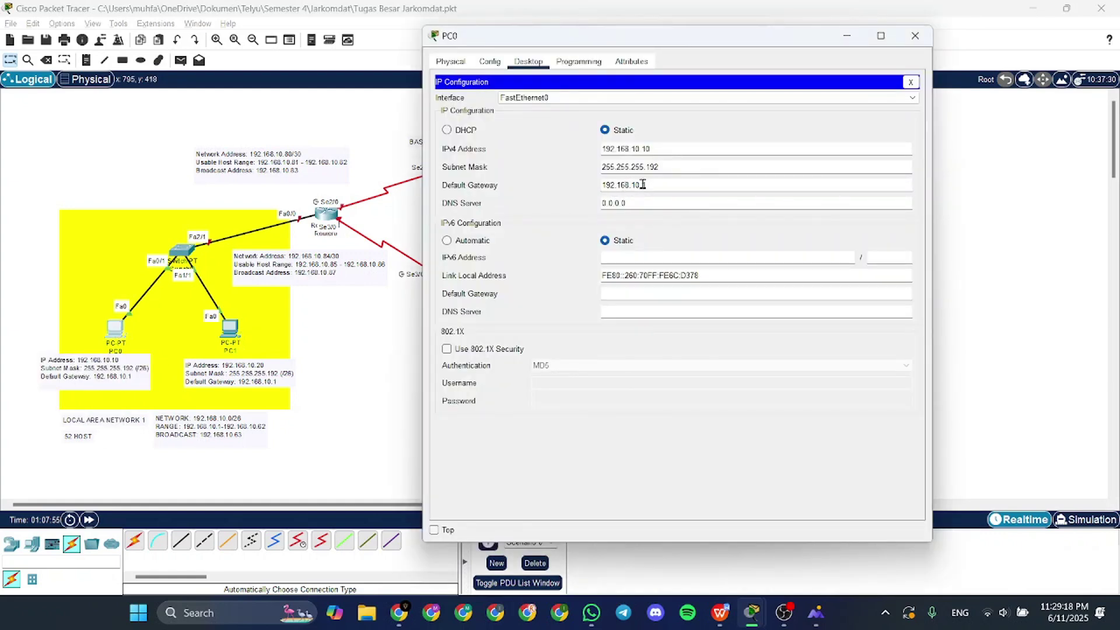
pyautogui.click(714, 183)
pyautogui.moveTo(691, 41); pyautogui.dragTo(758, 37)
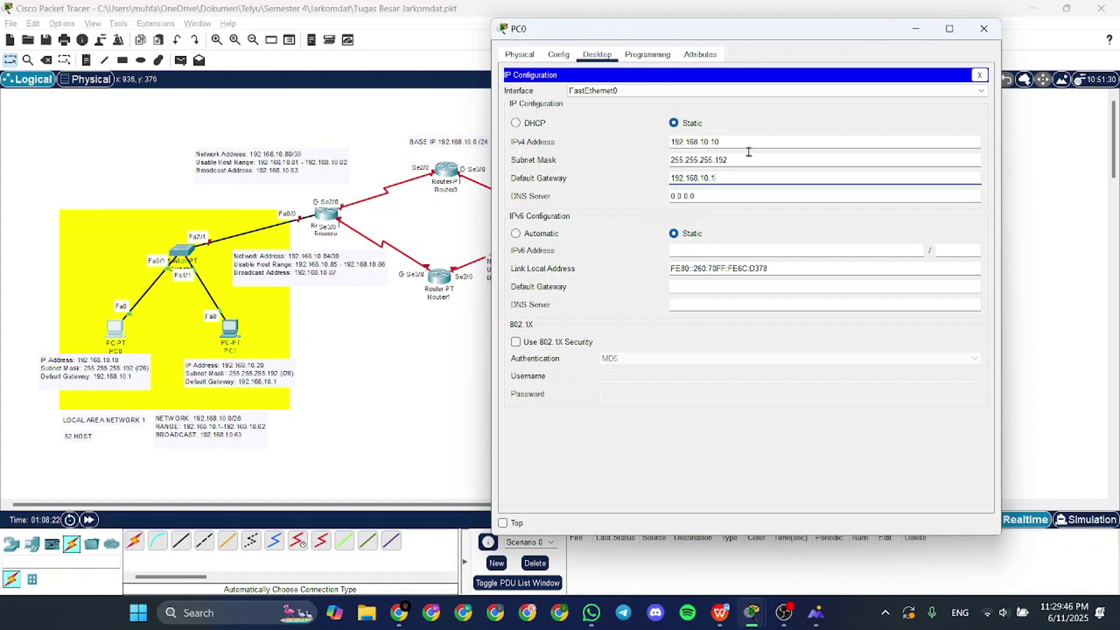
pyautogui.click(840, 92)
pyautogui.click(842, 115)
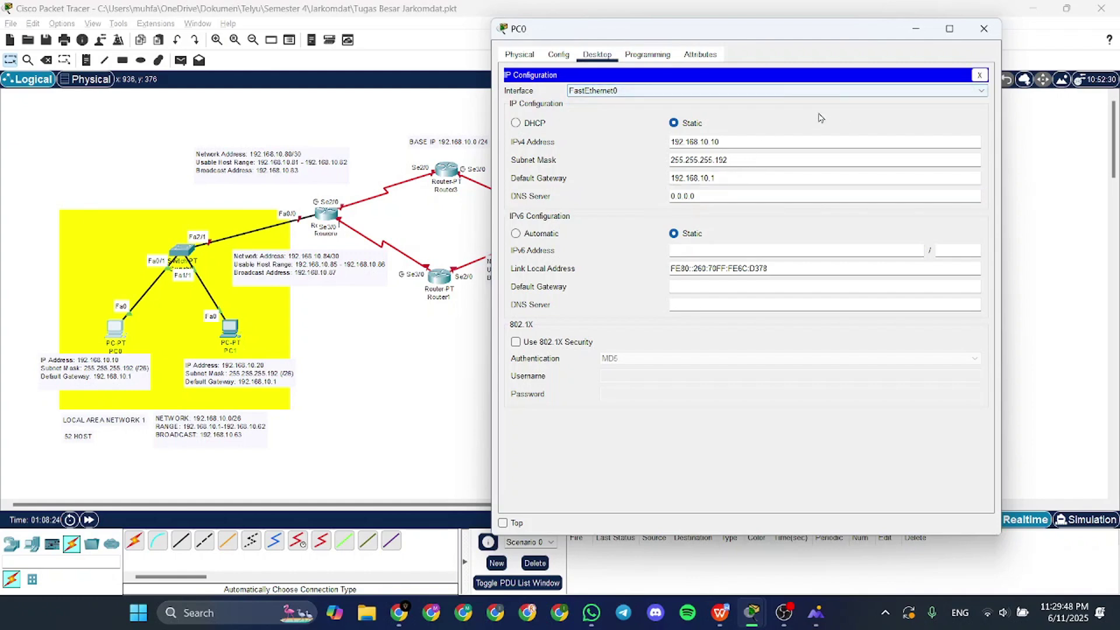
pyautogui.click(985, 31)
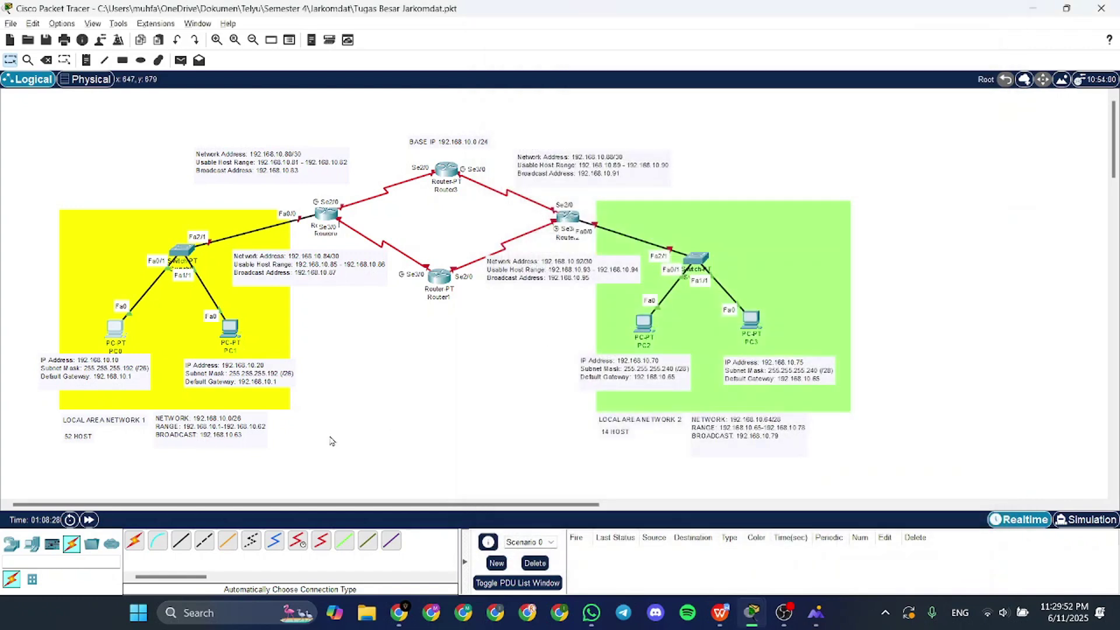
# Open PC1's IP configuration with its window clear of LAN 1, and select the IP address 192.168.10.20 in PC1's note
pyautogui.click(232, 330)
pyautogui.moveTo(642, 91); pyautogui.dragTo(693, 41)
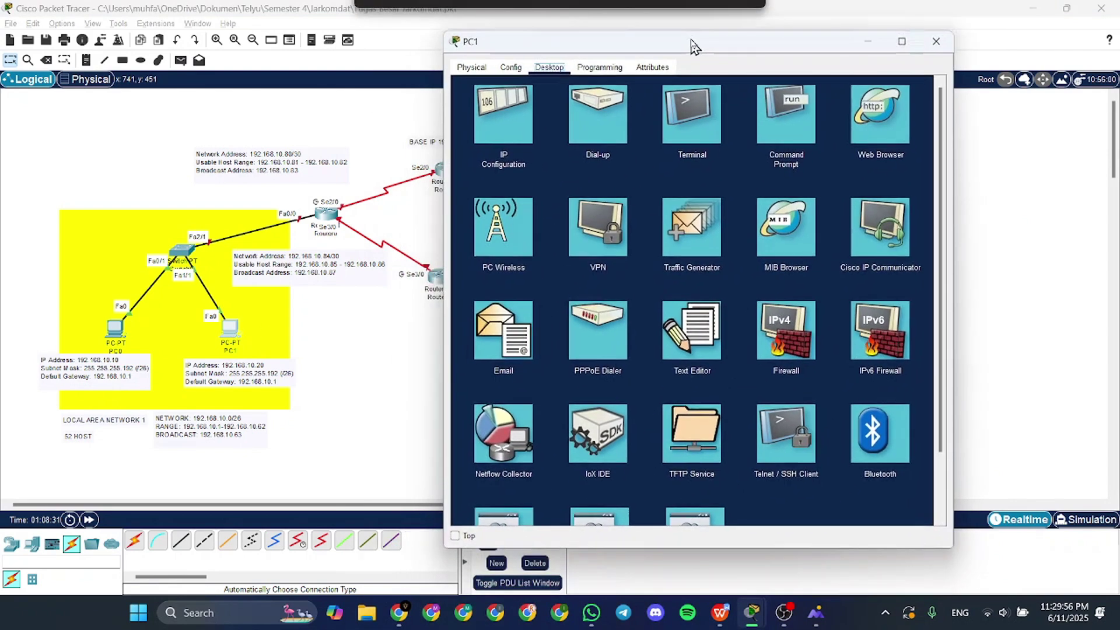
pyautogui.click(253, 373)
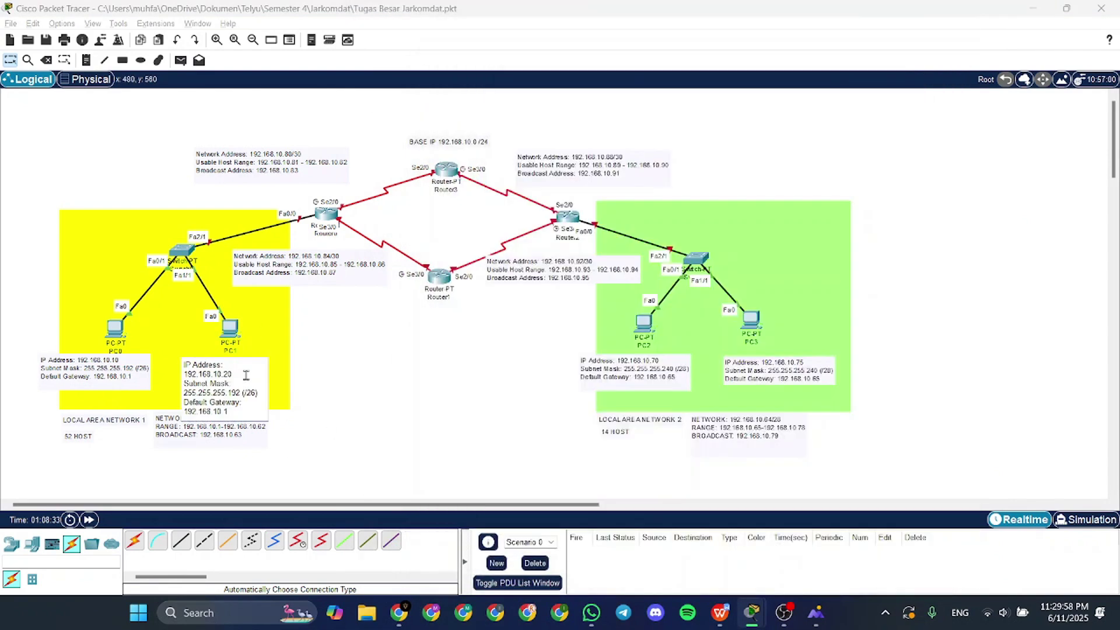
pyautogui.click(330, 356)
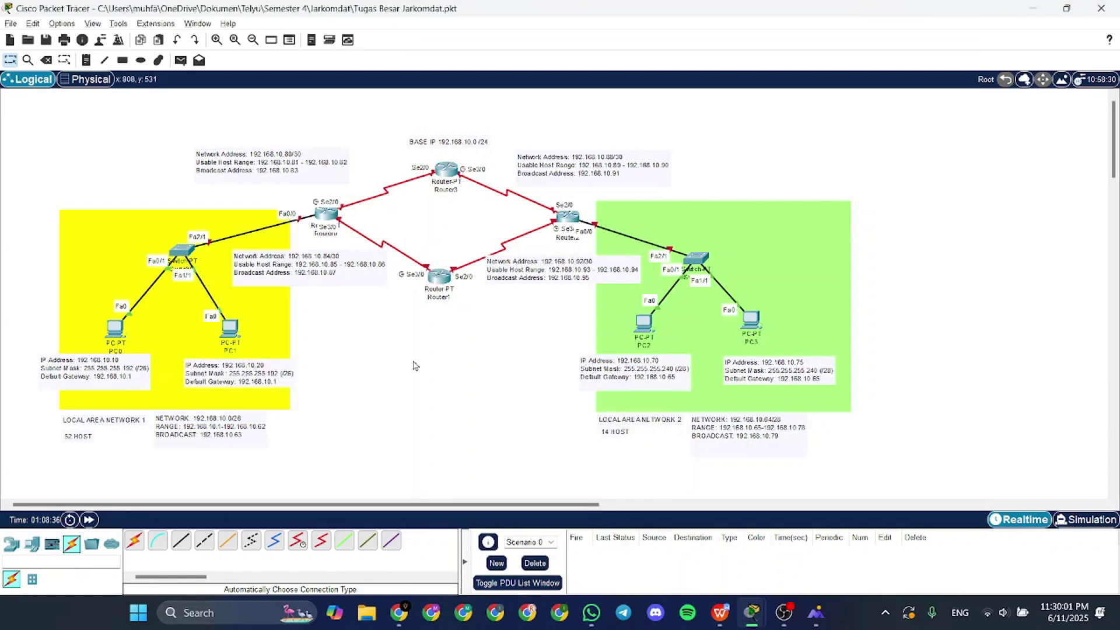
pyautogui.click(233, 330)
pyautogui.click(527, 107)
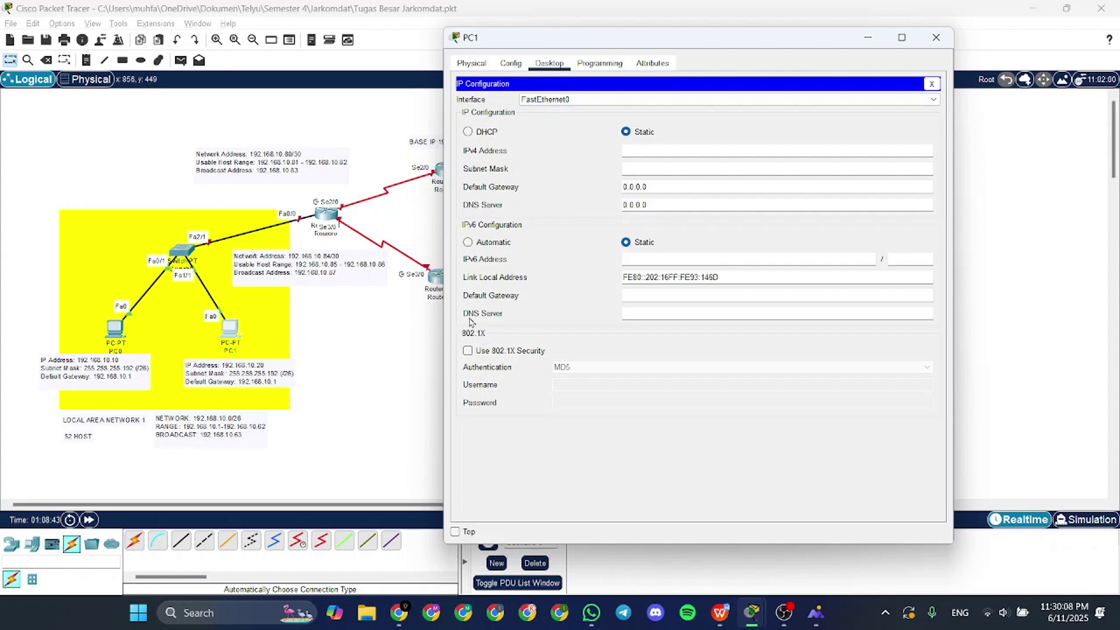
pyautogui.click(275, 367)
pyautogui.moveTo(252, 381); pyautogui.dragTo(182, 378)
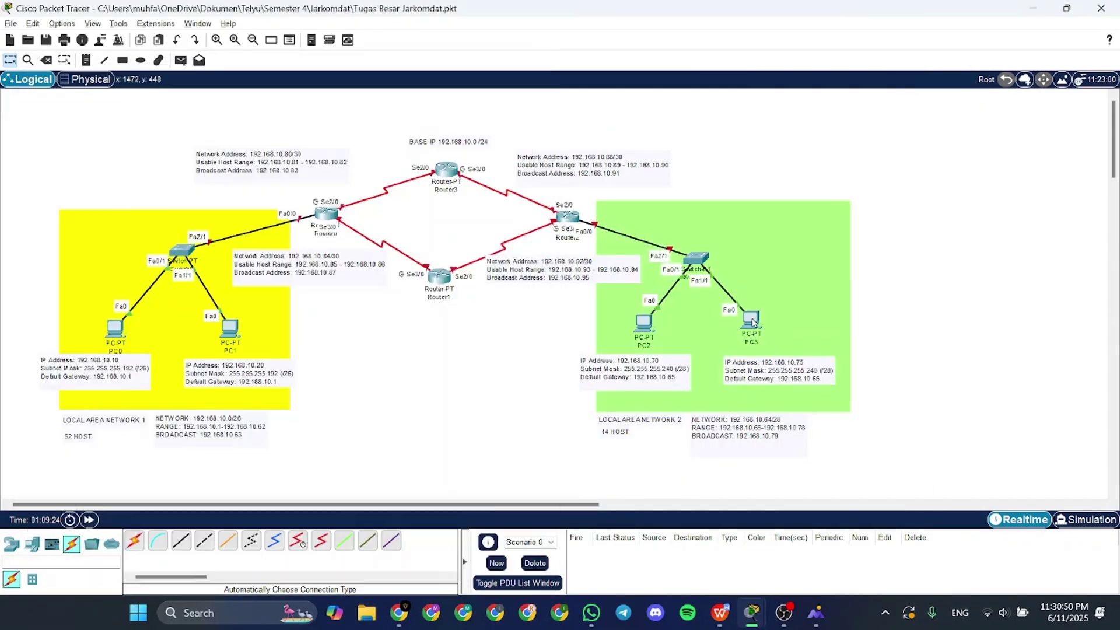
# Configure PC3 with static IPv4 address 192.168.10.75, subnet mask 255.255.255.240 and default gateway 192.168.10.65, and close its window
pyautogui.click(753, 323)
pyautogui.click(498, 114)
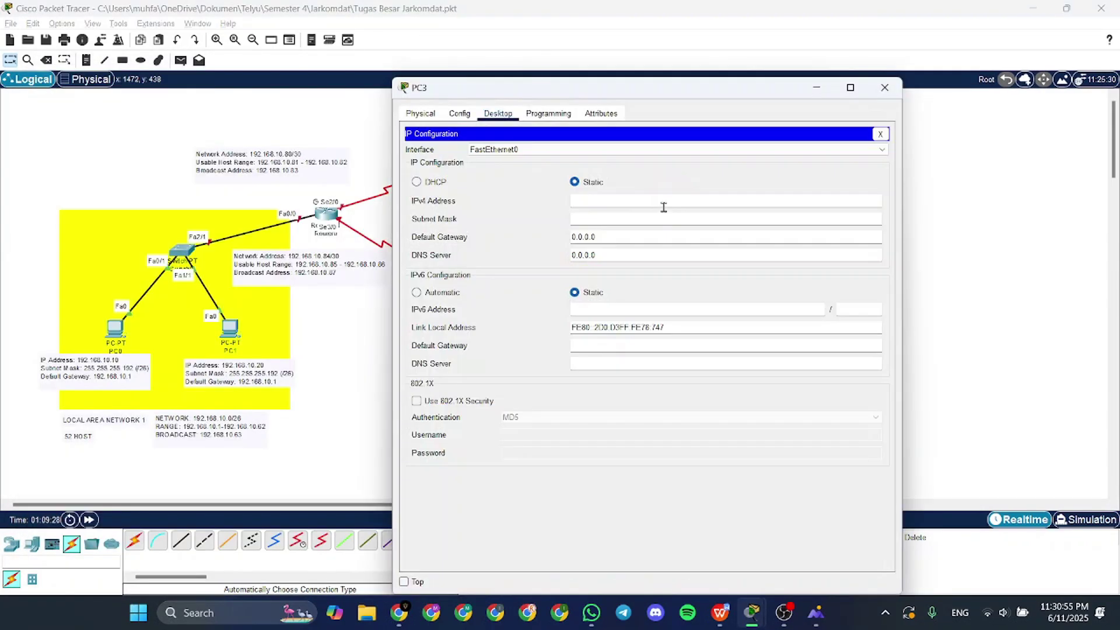
pyautogui.moveTo(664, 88); pyautogui.dragTo(340, 53)
pyautogui.write('192.168.10.75')
pyautogui.click(333, 185)
pyautogui.write('240')
pyautogui.moveTo(283, 204); pyautogui.dragTo(209, 209)
pyautogui.write('192.168.10.65')
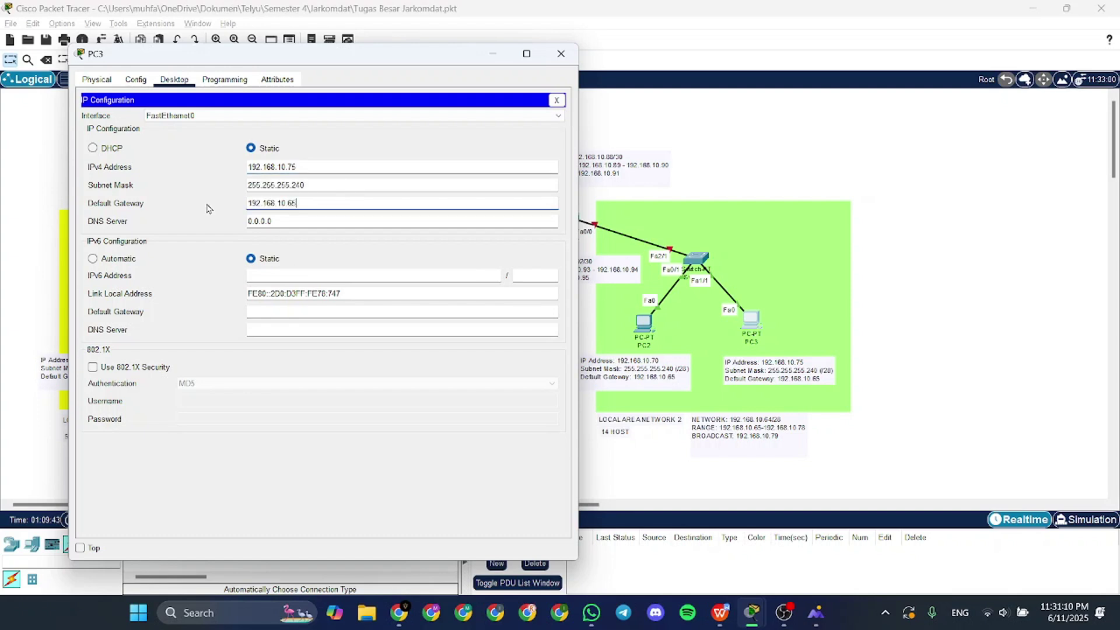
pyautogui.click(562, 54)
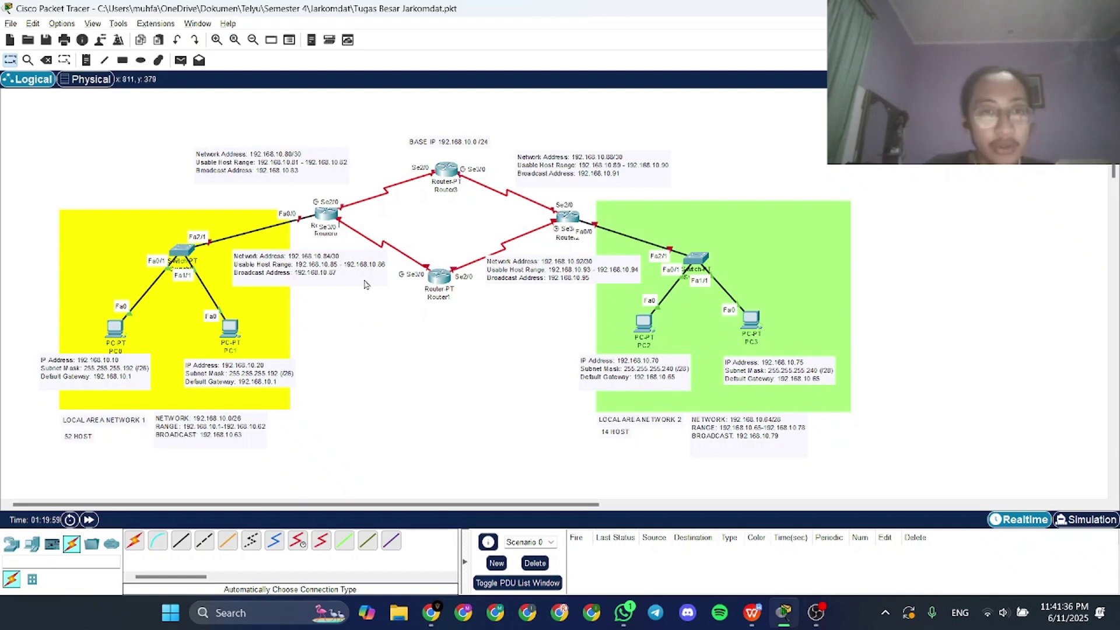
# Shift the 192.168.10.80/30 network note slightly right, closer to the link between Router0 and Router3
pyautogui.moveTo(280, 181); pyautogui.dragTo(300, 179)
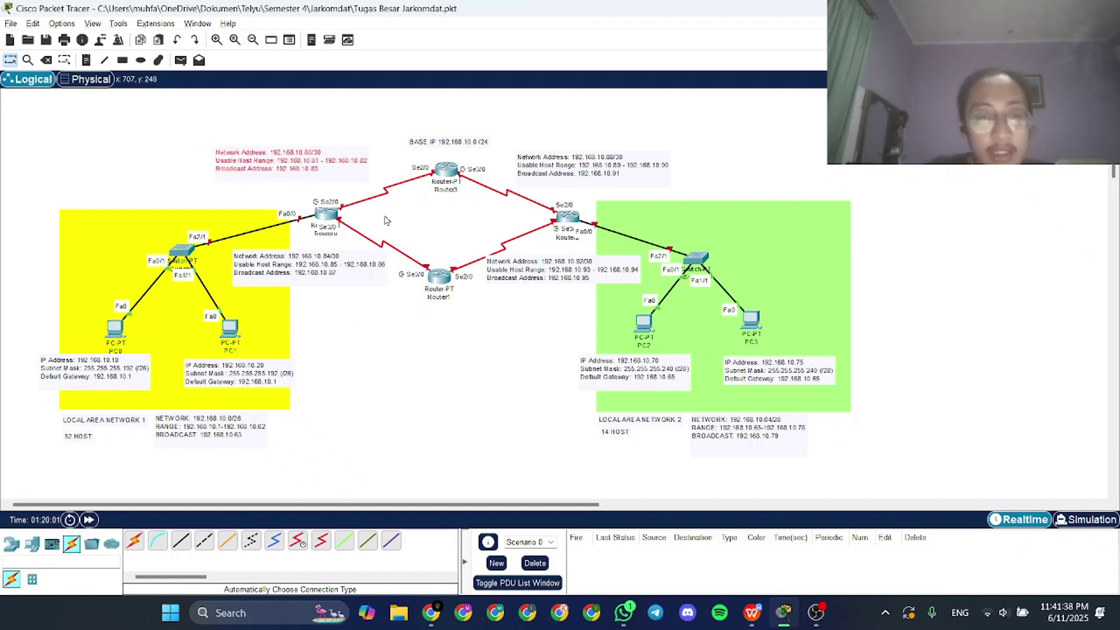
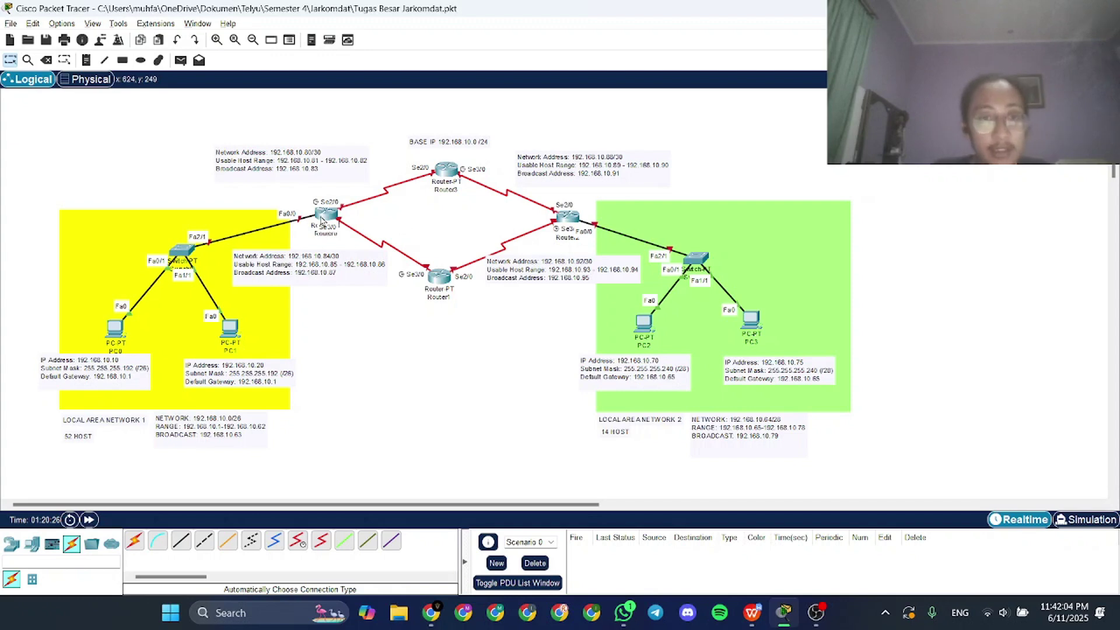
# Open Router0's command line and enter global configuration mode with enable and configure terminal
pyautogui.click(324, 216)
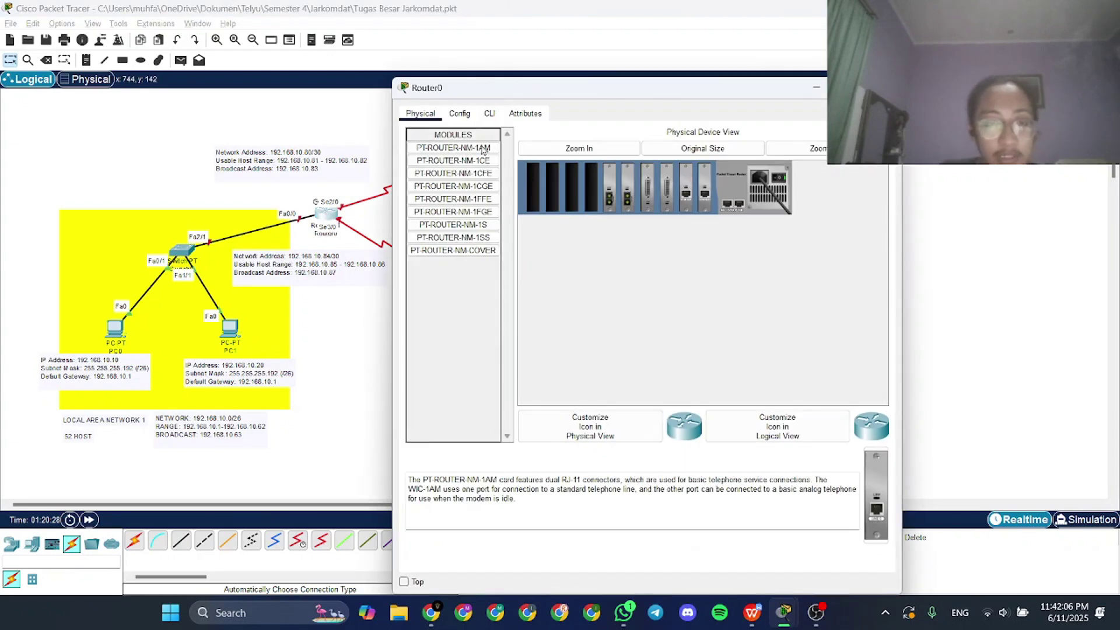
pyautogui.click(460, 114)
pyautogui.click(488, 114)
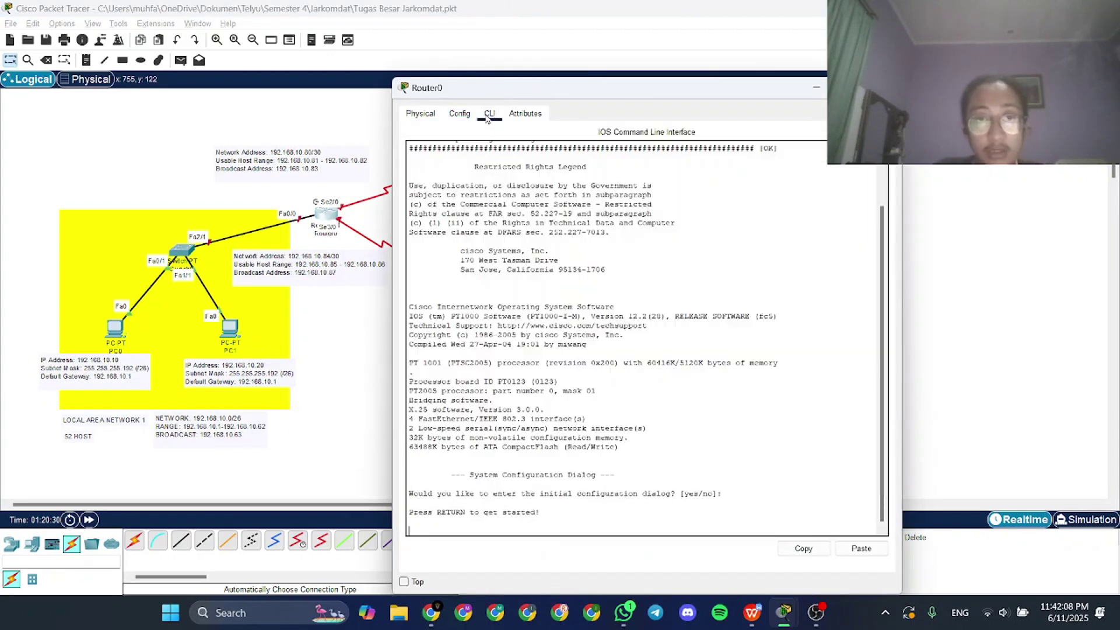
pyautogui.press('Return')
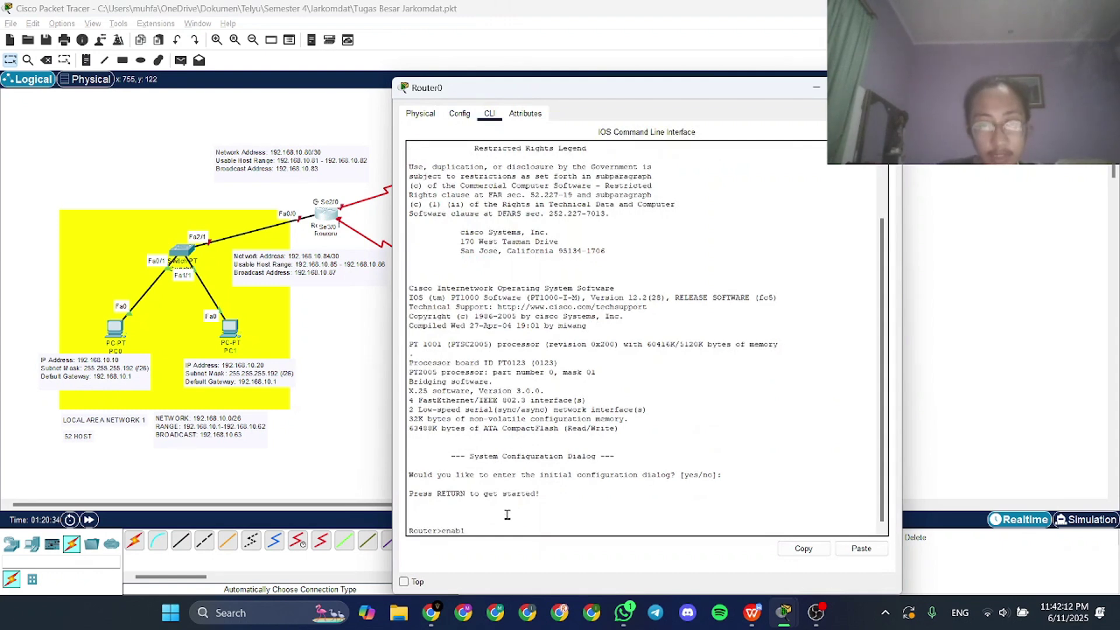
pyautogui.press('Return')
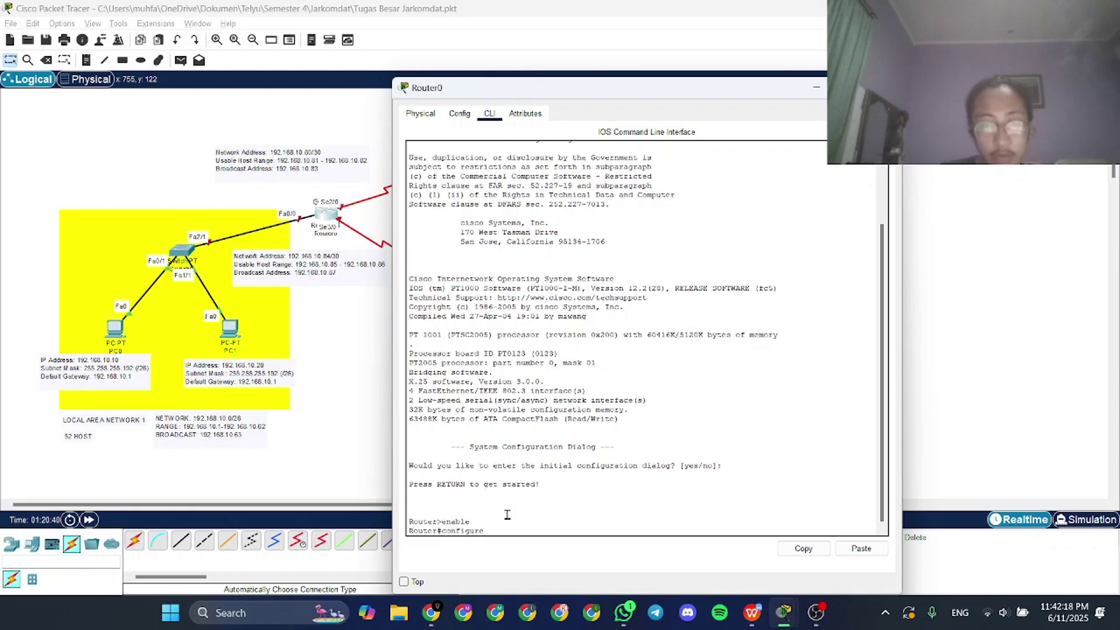
pyautogui.press('Return')
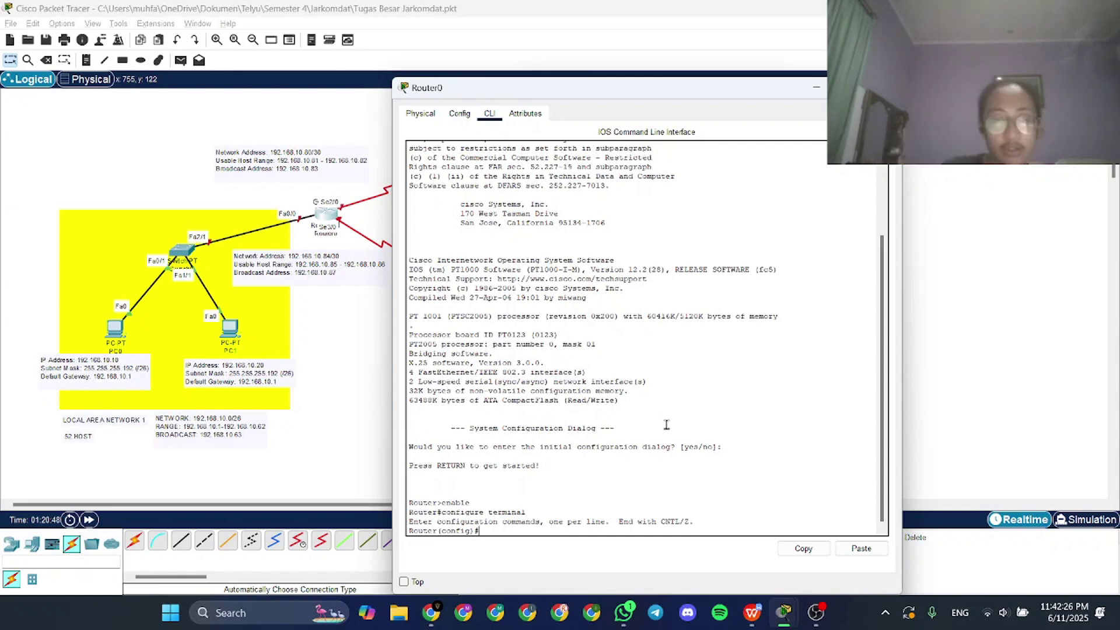
# Set the router's hostname to Router0
pyautogui.write('hostname')
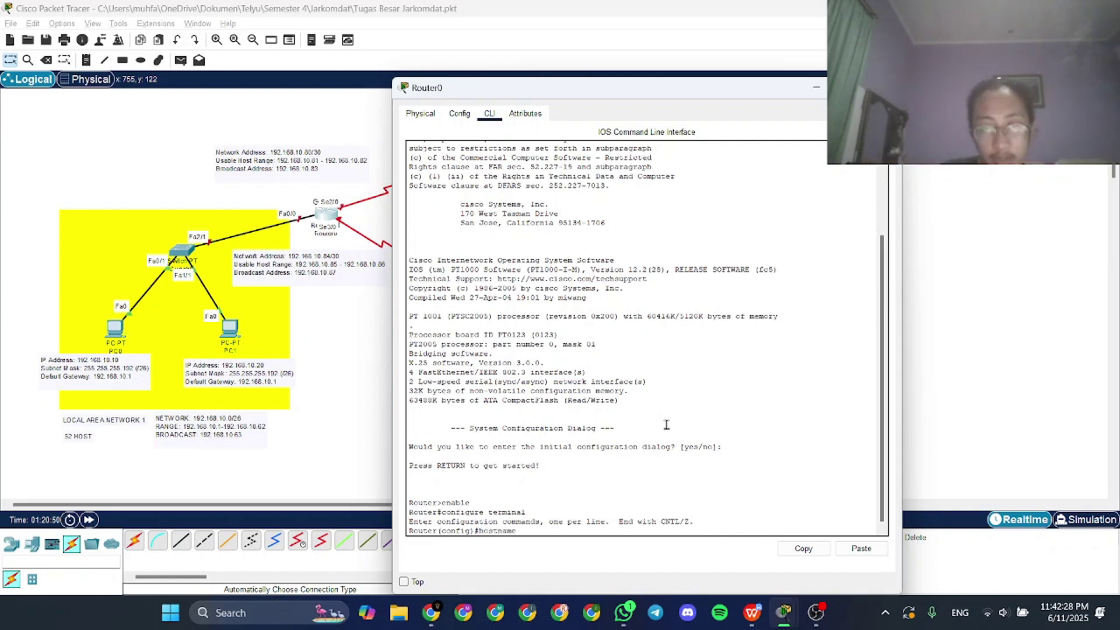
pyautogui.write(' Router')
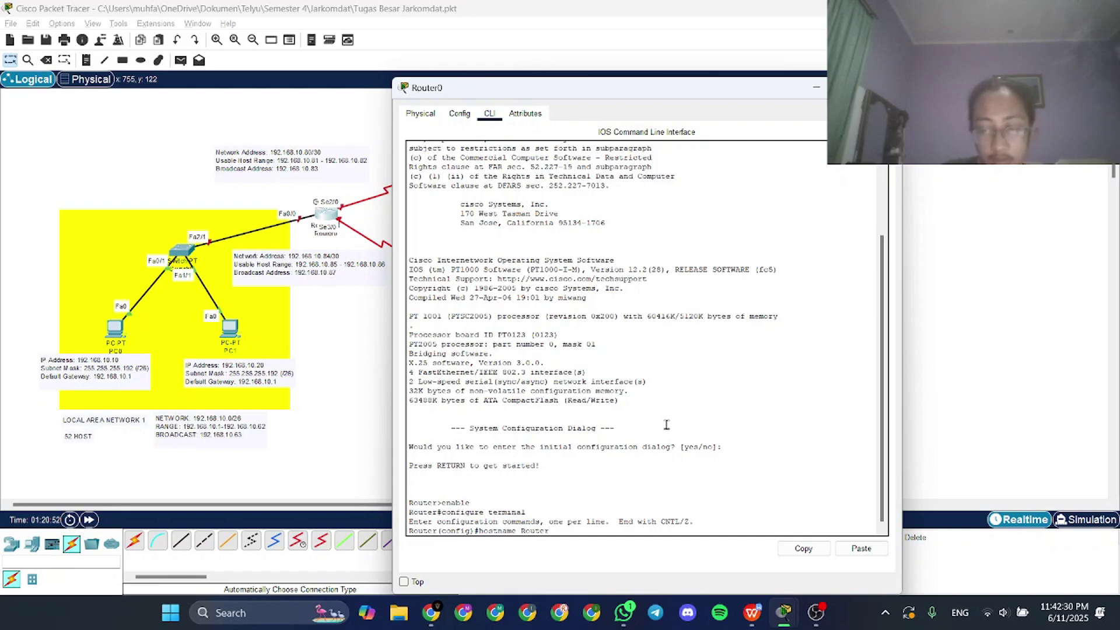
pyautogui.write('0')
pyautogui.press('Return')
pyautogui.press('Return')
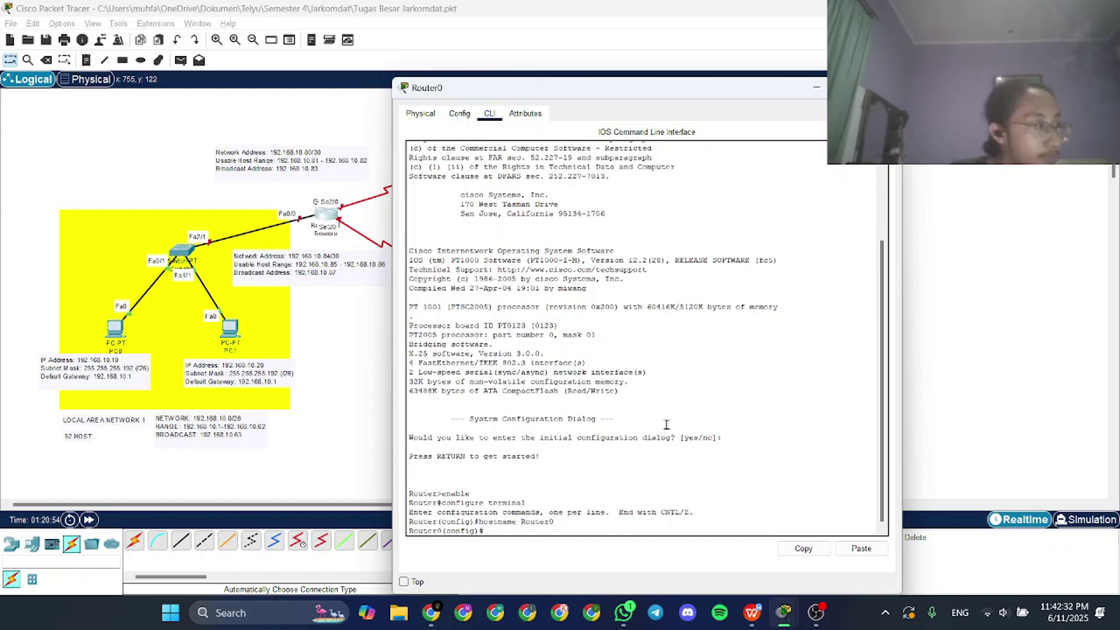
# Enter interface configuration for FastEthernet0/0 on Router0, checking the port label on its link to the LAN 1 switch
pyautogui.write('in')
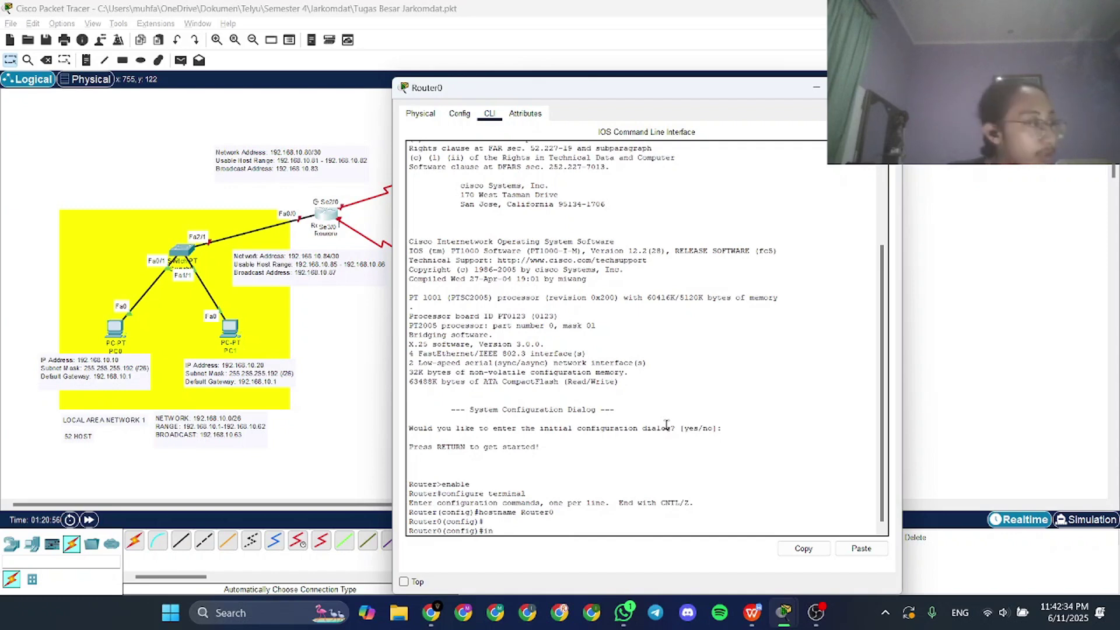
pyautogui.write('terface Fas')
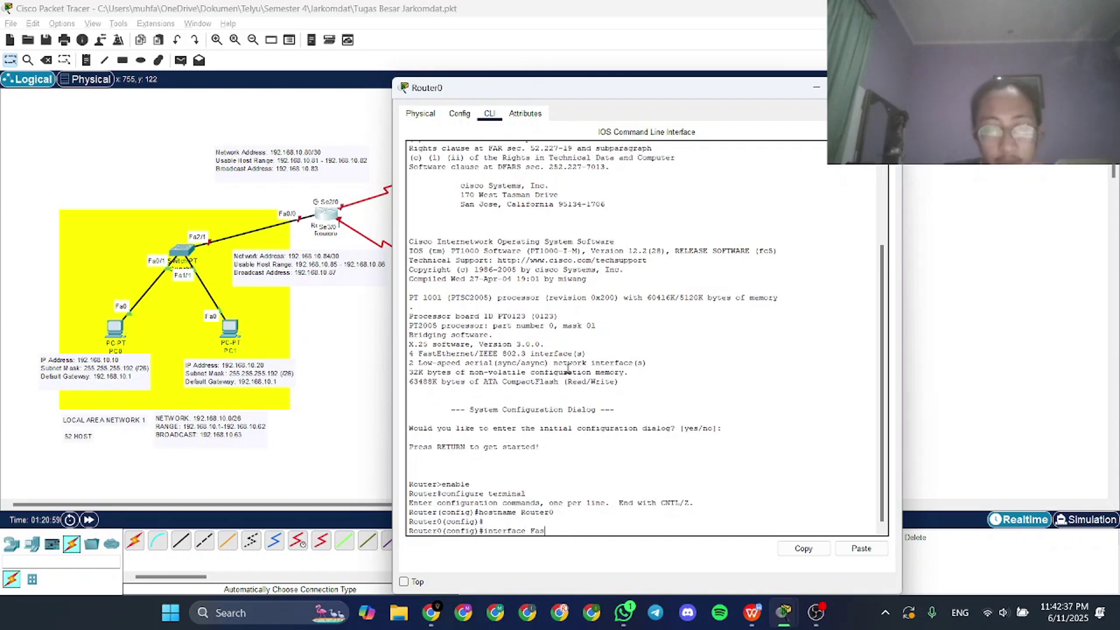
pyautogui.click(373, 306)
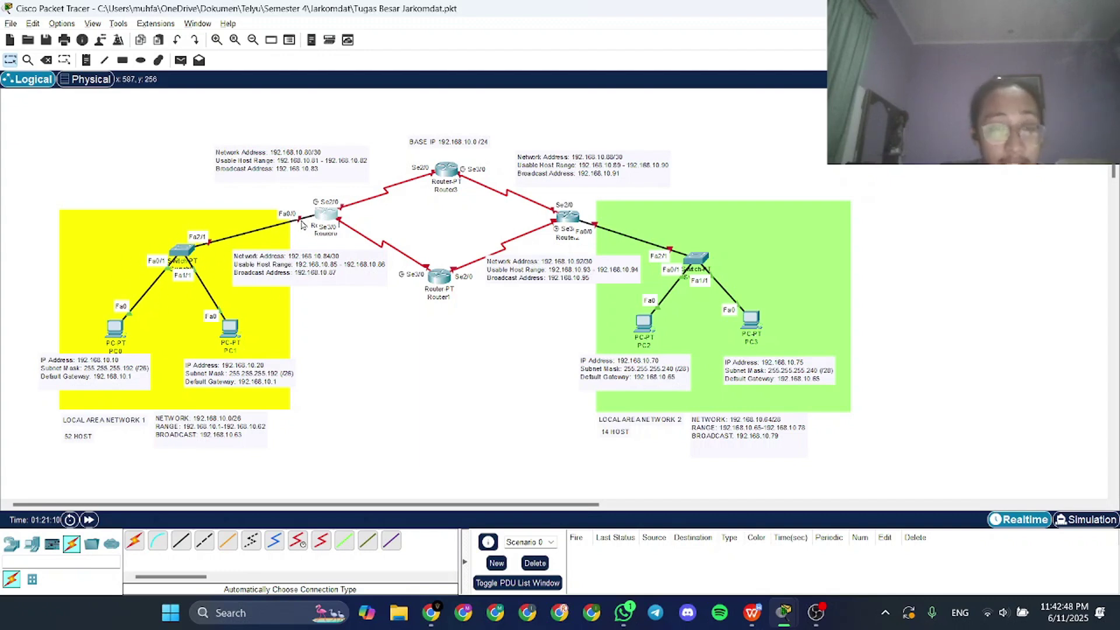
pyautogui.click(298, 222)
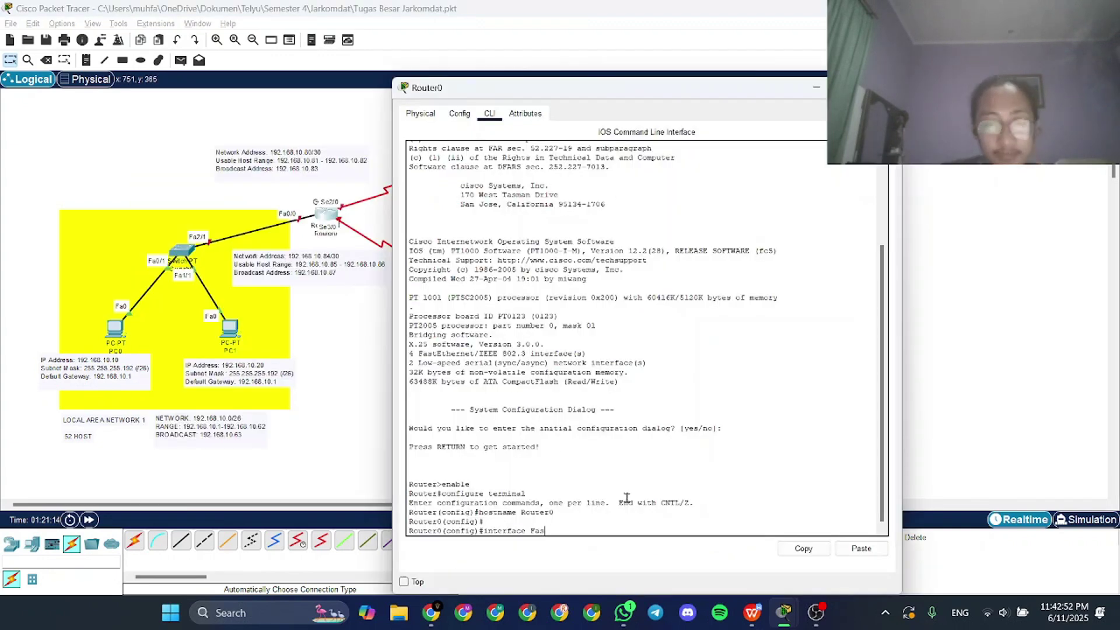
pyautogui.write('tEthernet')
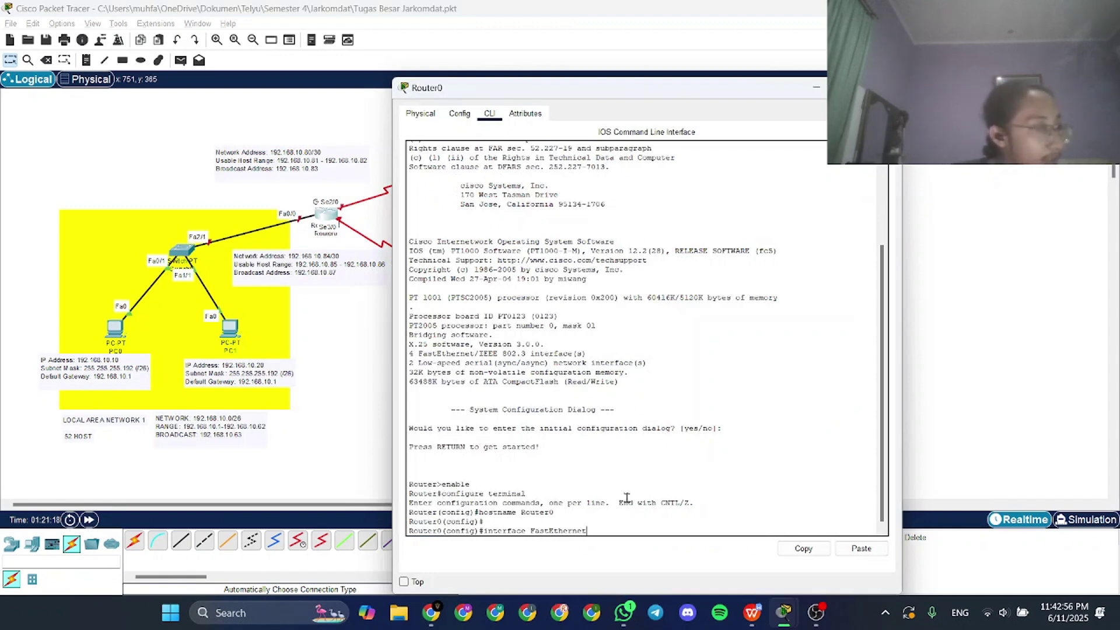
pyautogui.write('0/0')
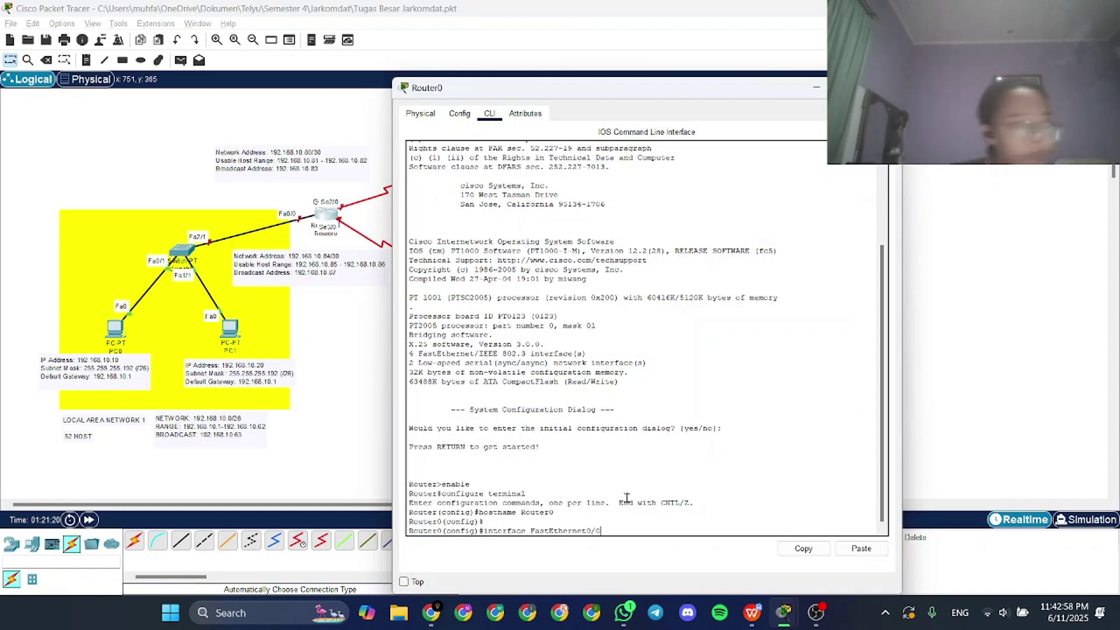
pyautogui.press('Return')
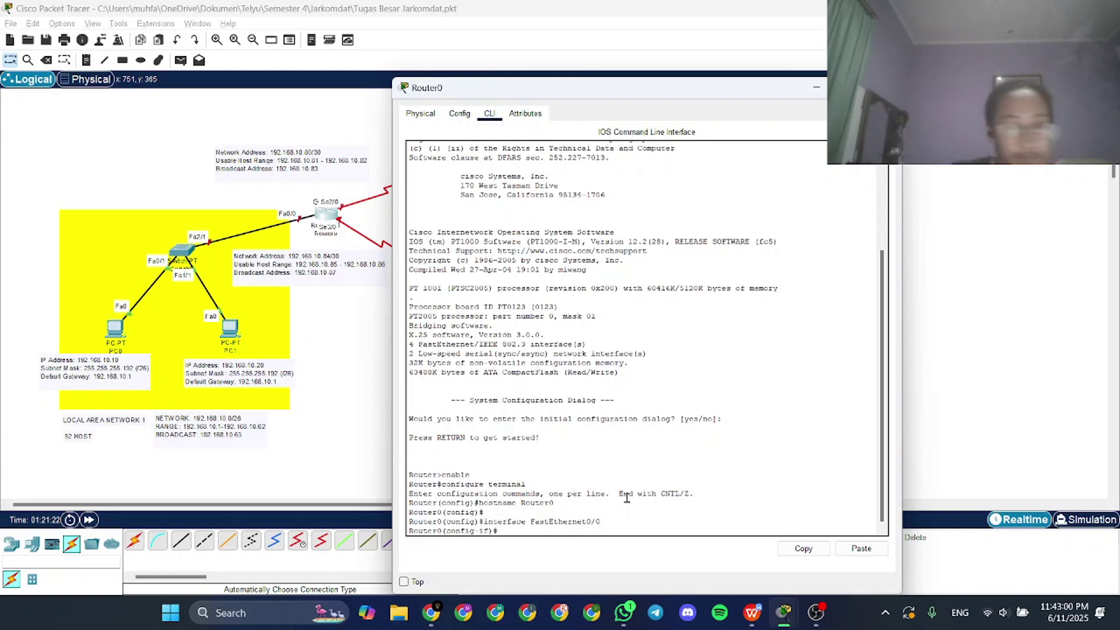
# Assign IP address 192.168.10.1 with subnet mask 255.255.255.192 to Router0's FastEthernet0/0 interface
pyautogui.write('ip address')
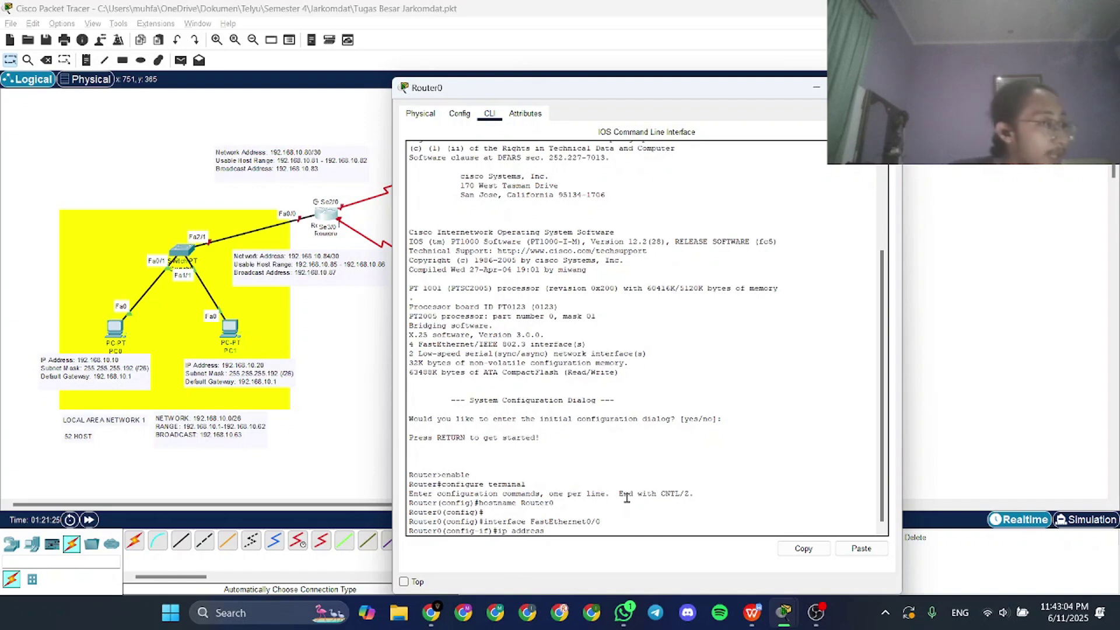
pyautogui.write(' 192.168')
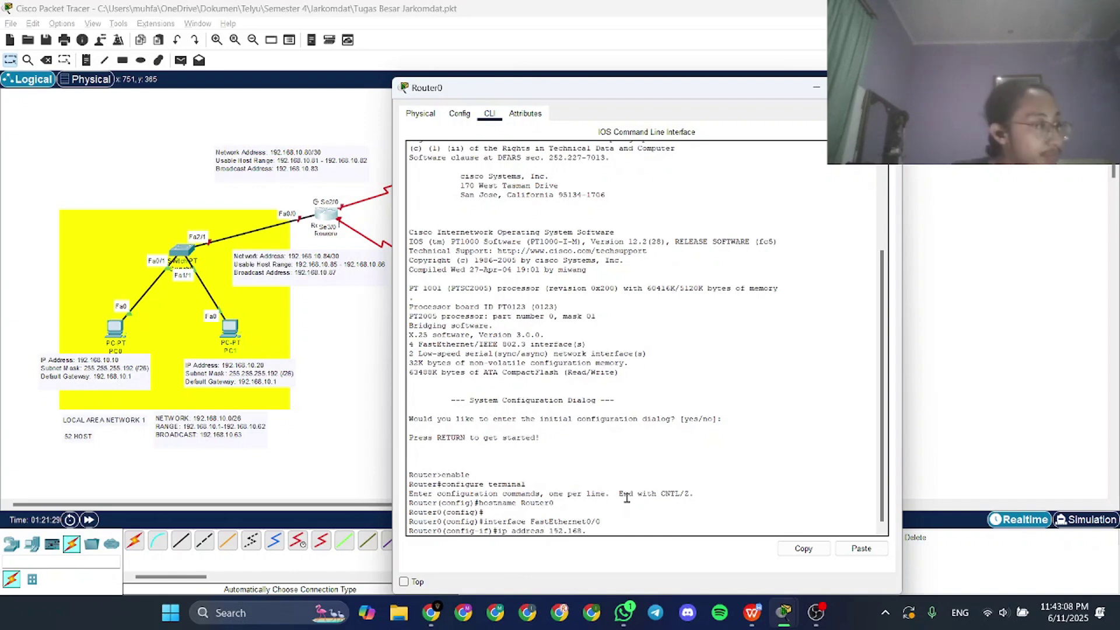
pyautogui.write('.10.1')
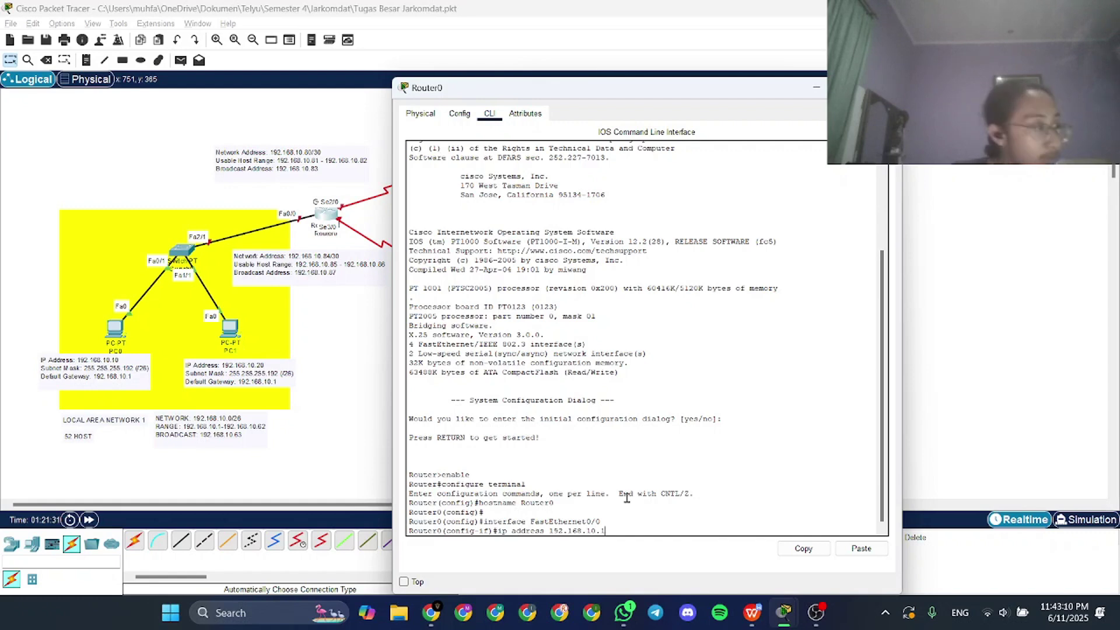
pyautogui.write(' 25')
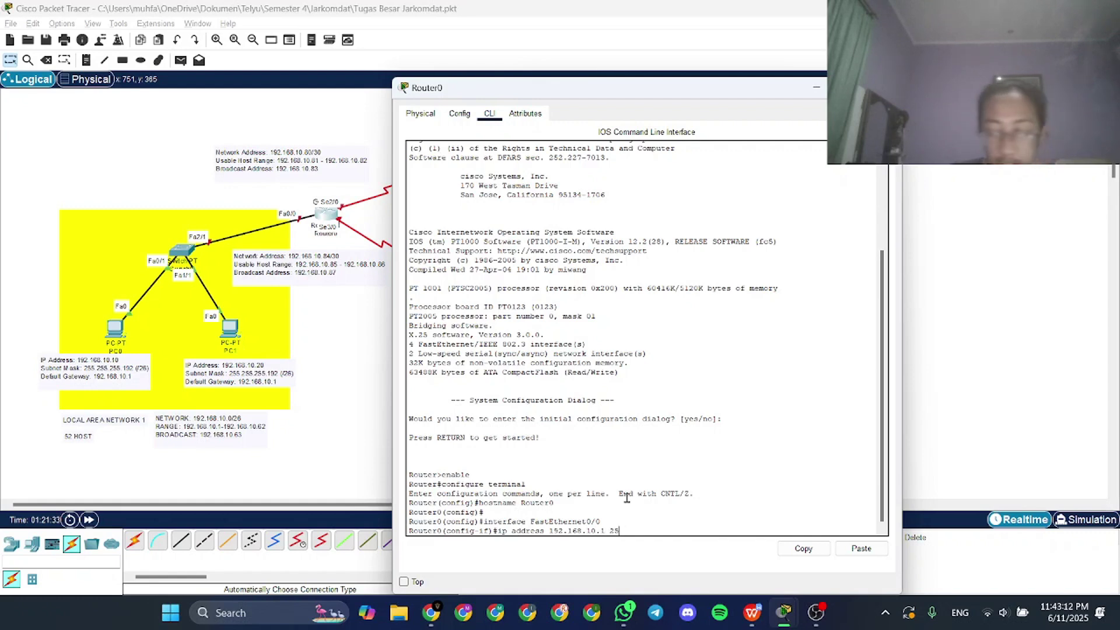
pyautogui.write('5.255.255.')
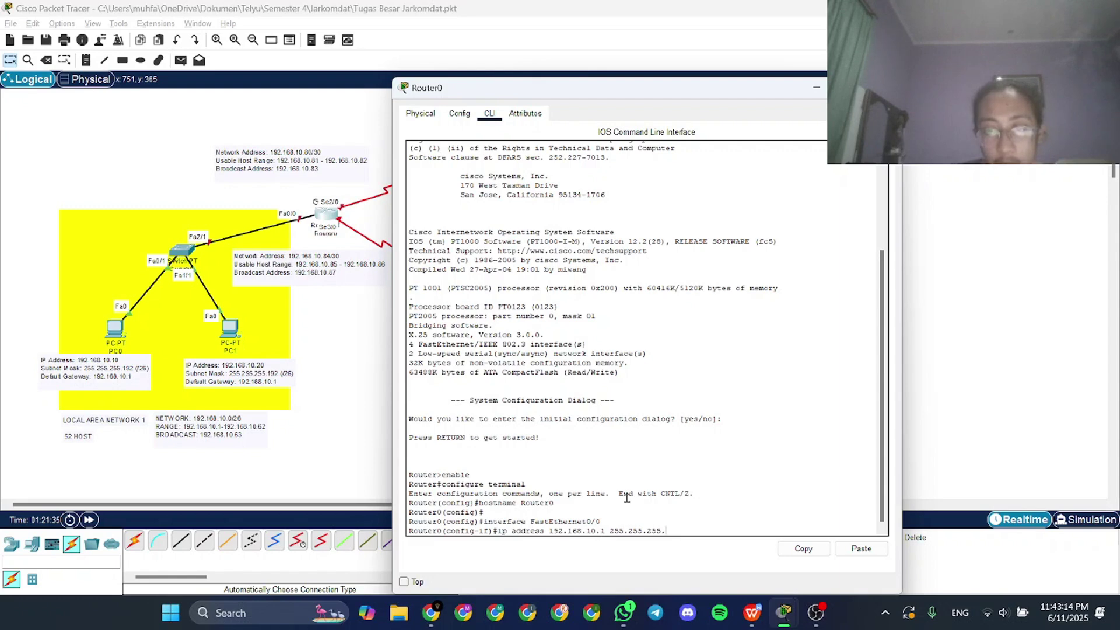
pyautogui.write('25')
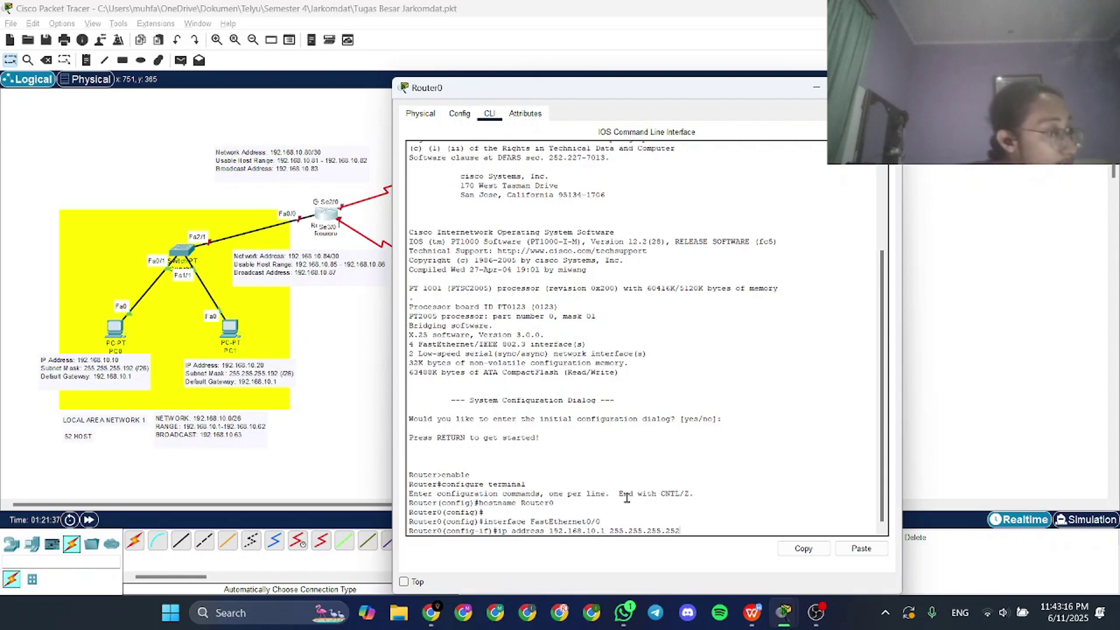
pyautogui.write('2')
pyautogui.press('BackSpace')
pyautogui.press('BackSpace')
pyautogui.press('BackSpace')
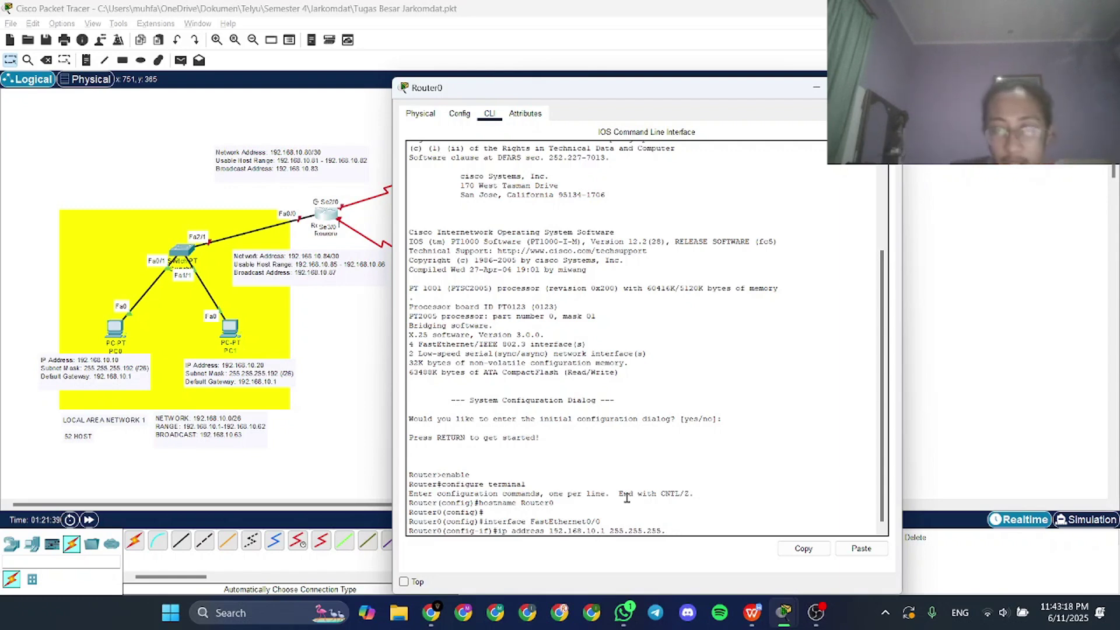
pyautogui.write('192')
pyautogui.press('Return')
# Enable FastEthernet0/0 with no shutdown and exit to Router0's global configuration mode
pyautogui.write('n')
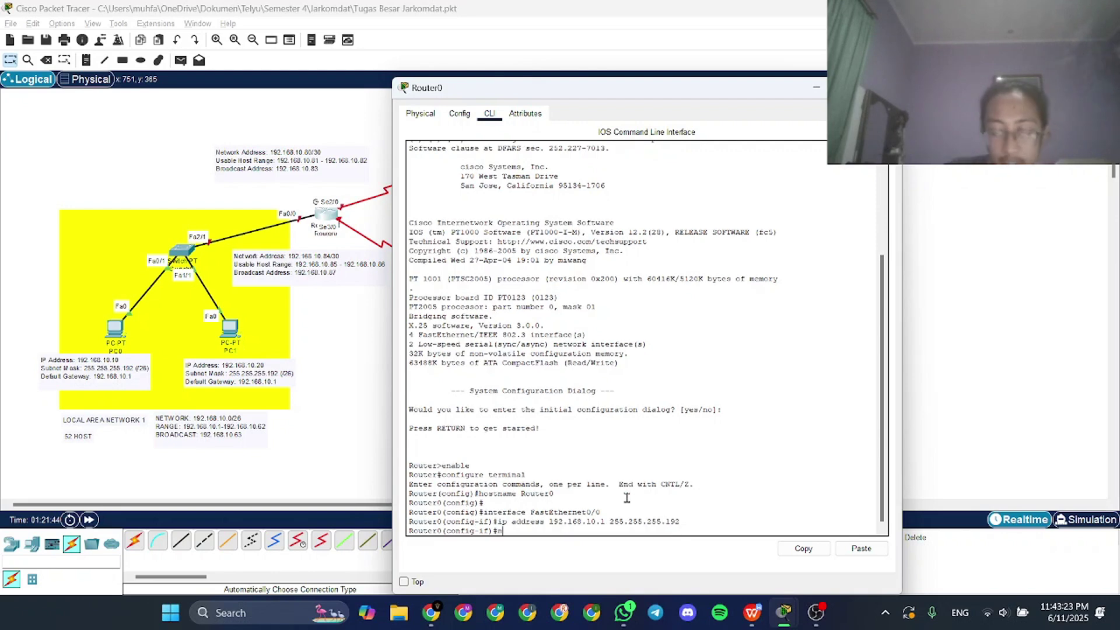
pyautogui.write('o shutdown')
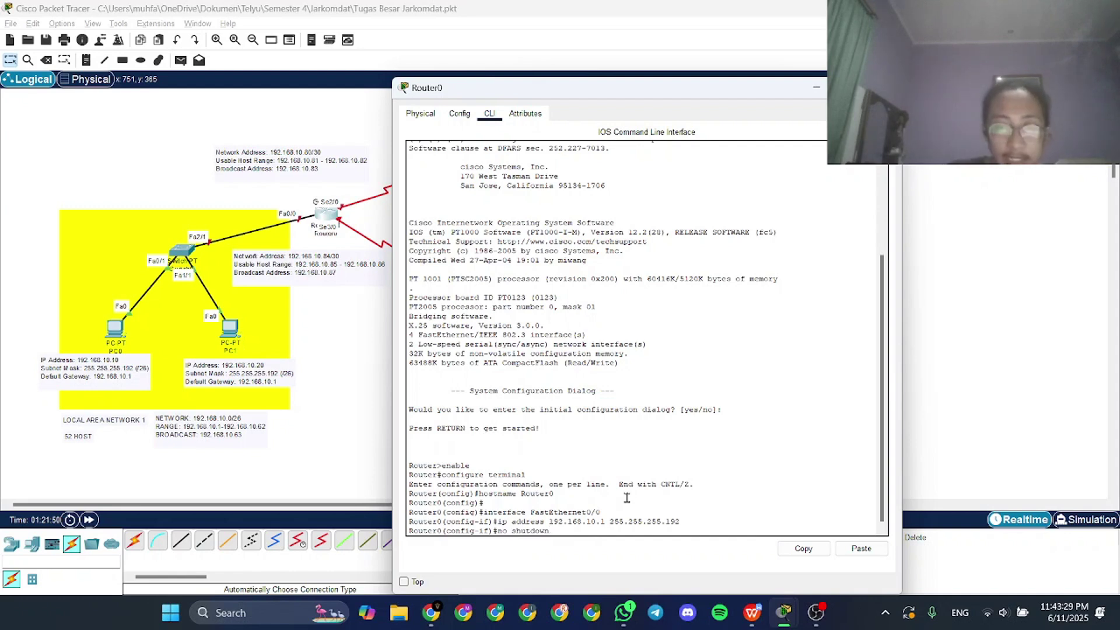
pyautogui.press('Return')
pyautogui.press('Return')
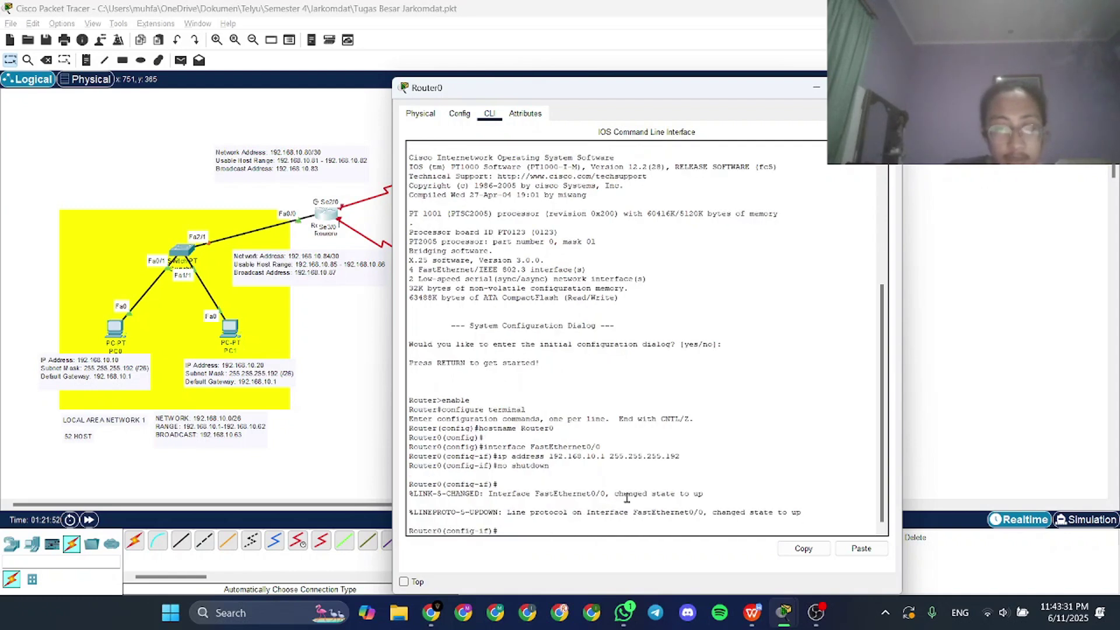
pyautogui.write('exit')
pyautogui.press('Return')
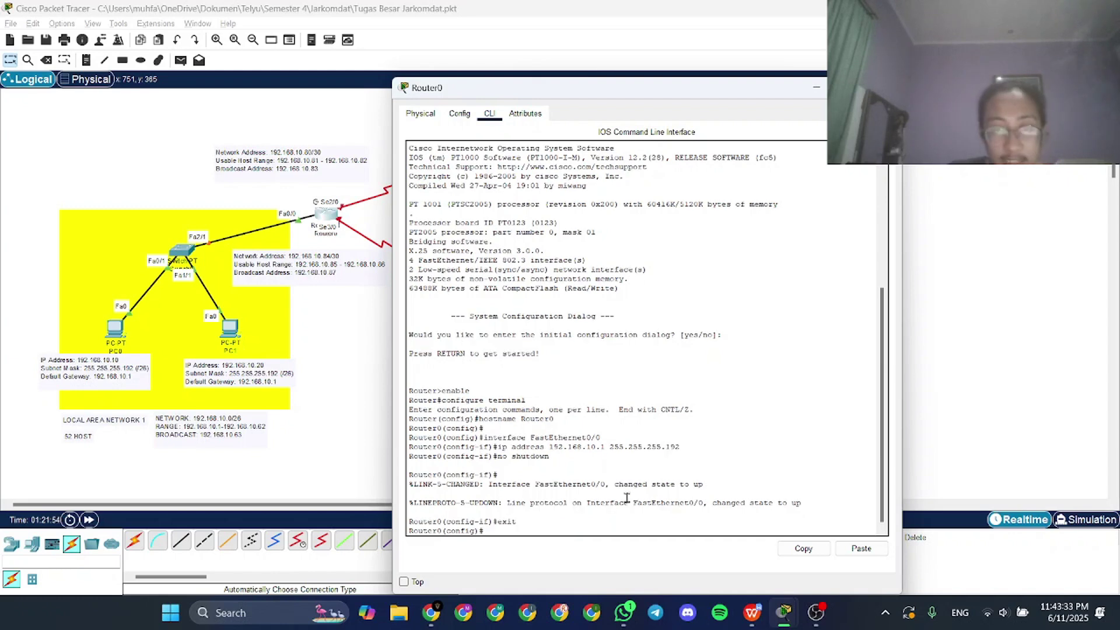
pyautogui.press('Return')
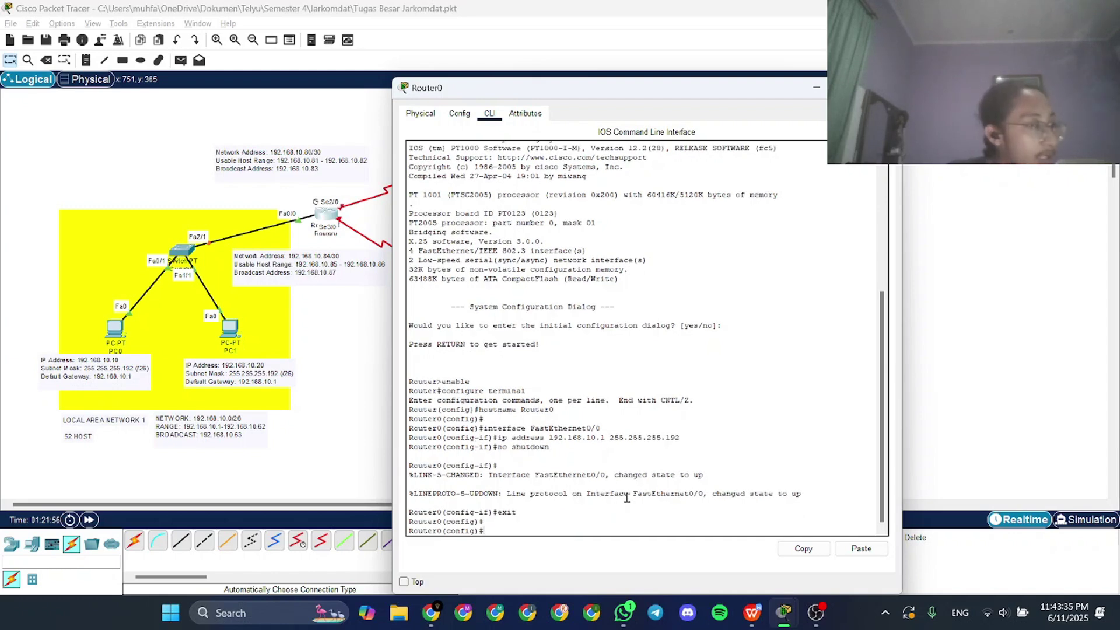
# Enter interface configuration for Serial2/0 on Router0, checking the port label on its link to Router3
pyautogui.write('interface')
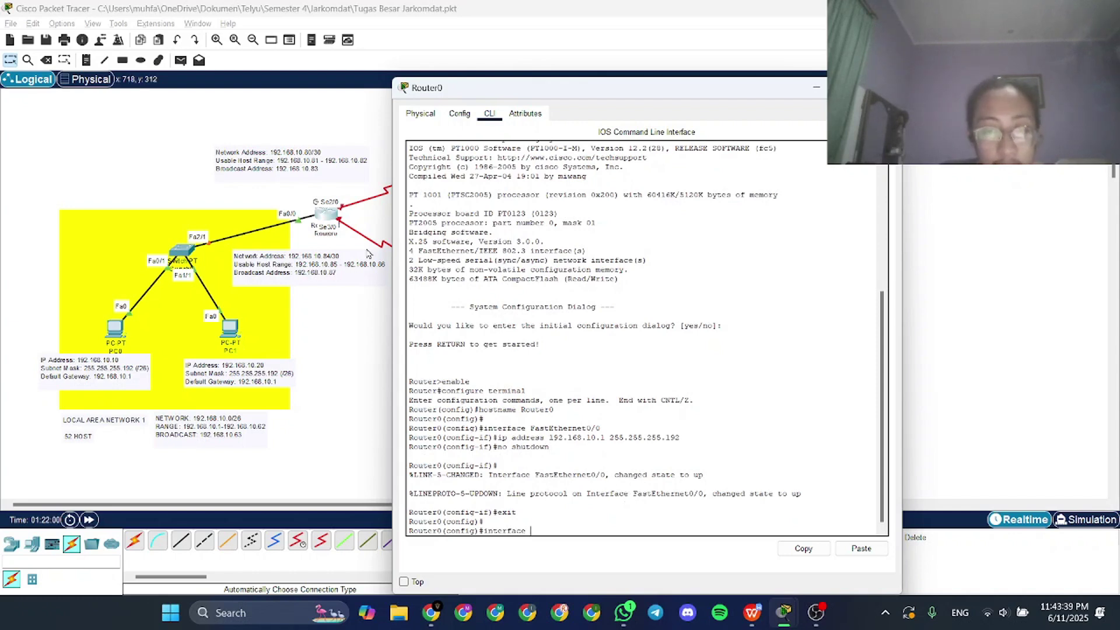
pyautogui.click(359, 261)
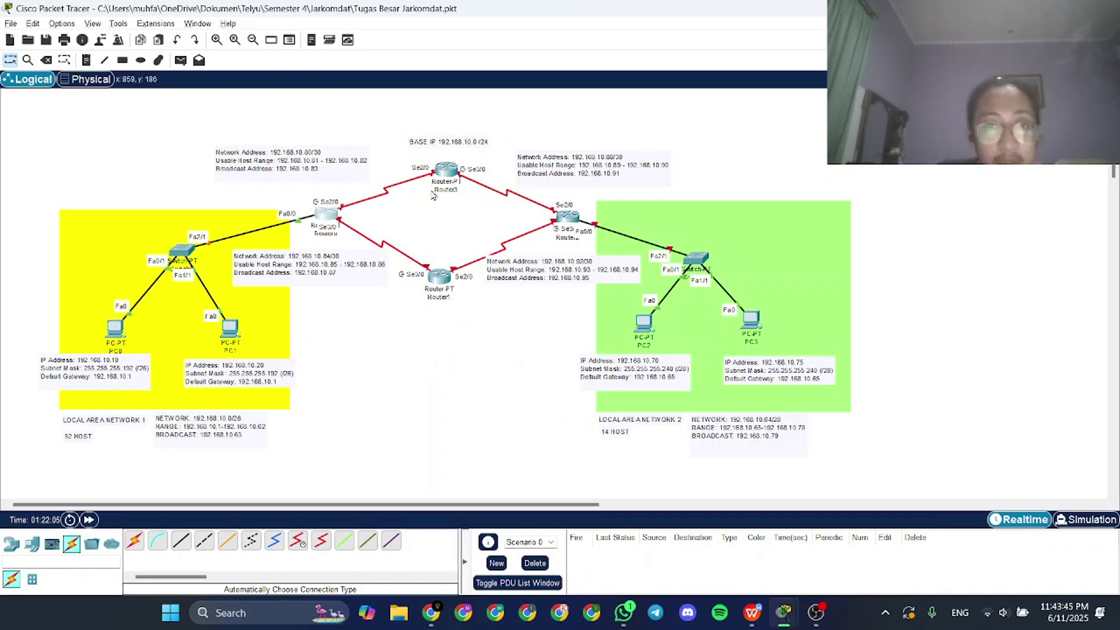
pyautogui.hotkey('alt', 'Tab')
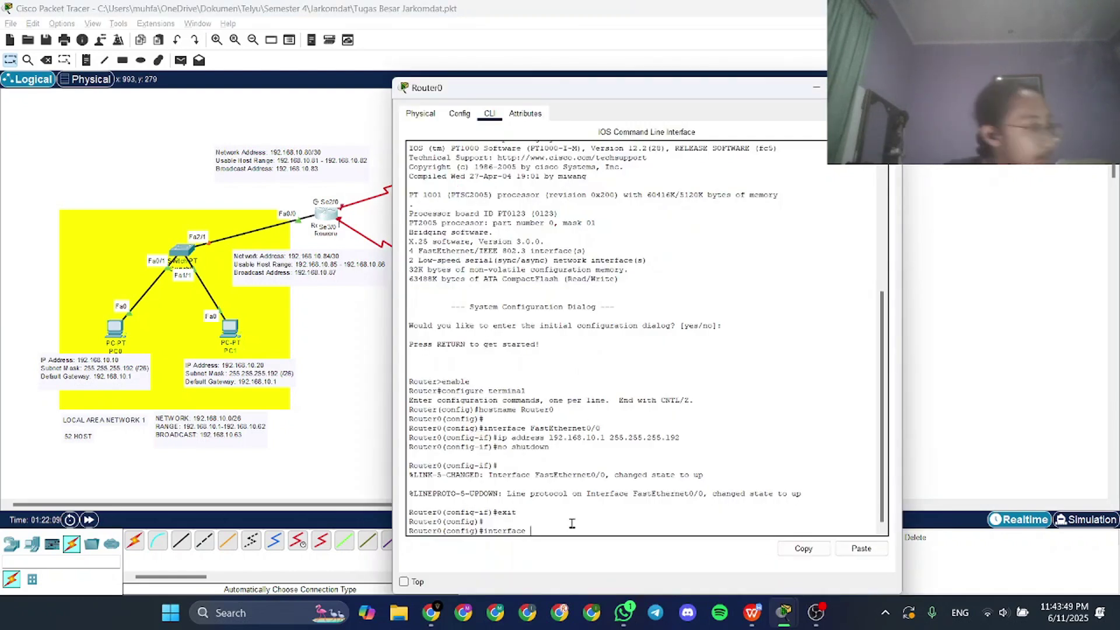
pyautogui.write('Serial')
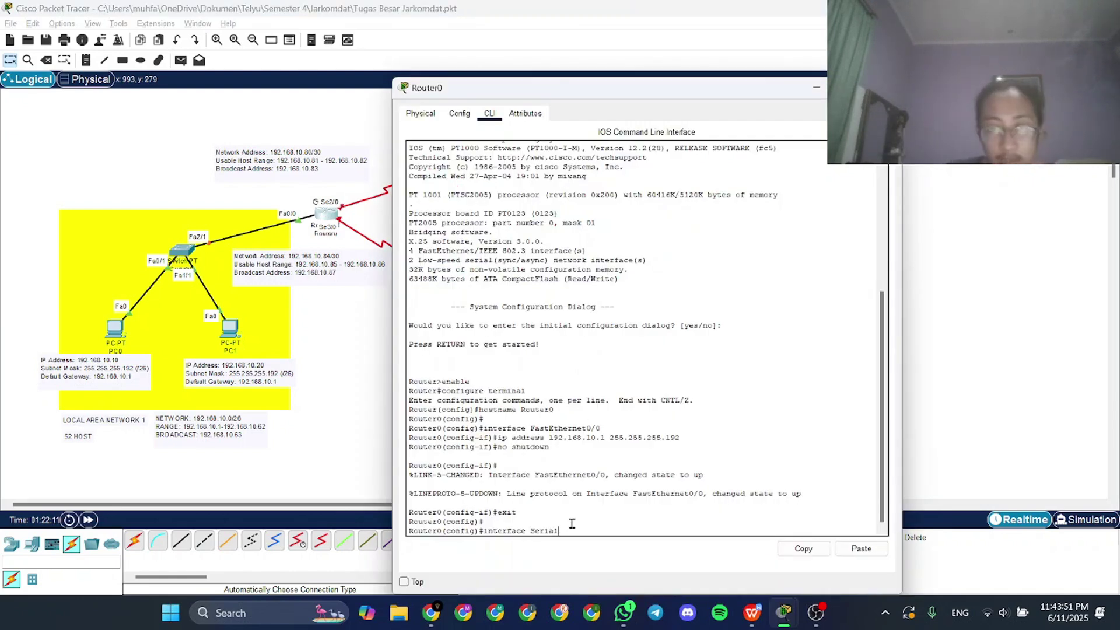
pyautogui.write('2/0')
pyautogui.press('Return')
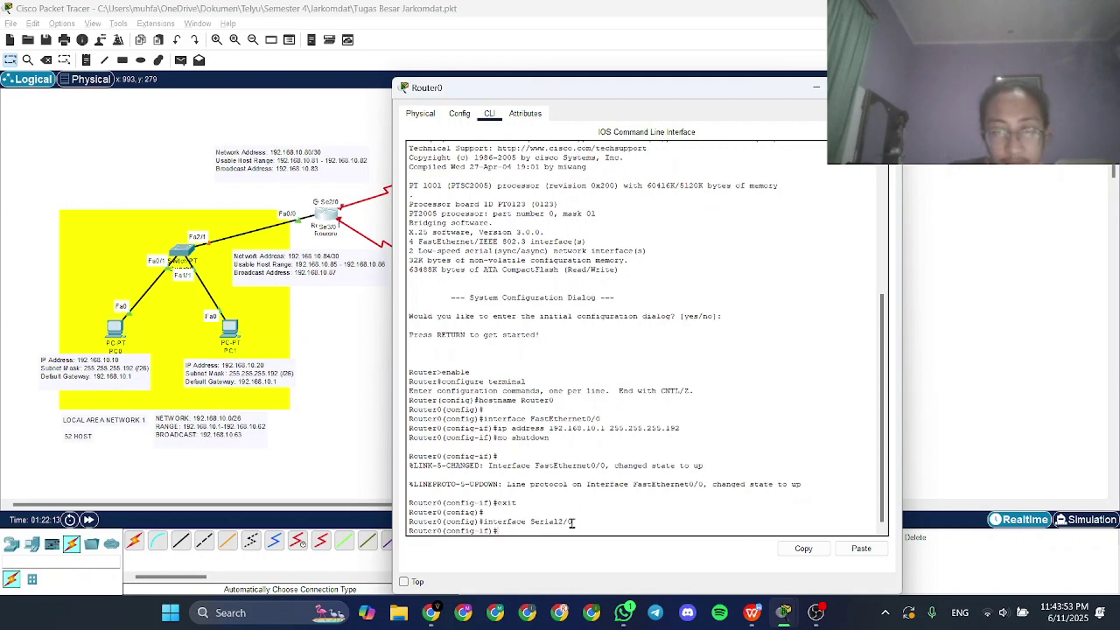
# Assign IP address 192.168.10.81 with subnet mask 255.255.255.252 to Router0's Serial2/0 interface
pyautogui.write('ip')
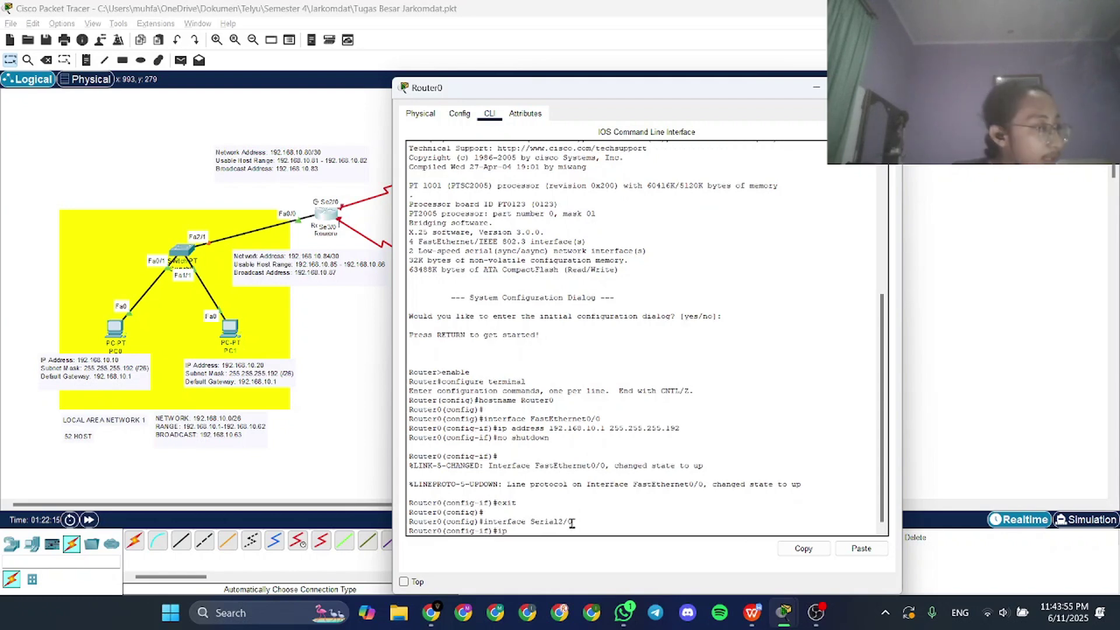
pyautogui.write(' address ')
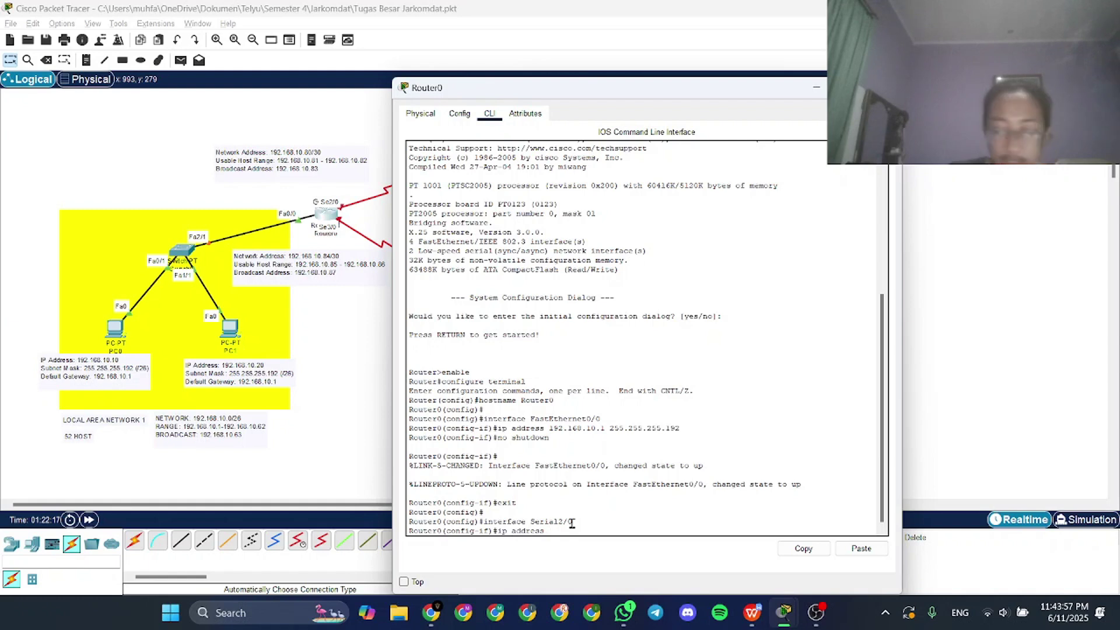
pyautogui.write('192.168.')
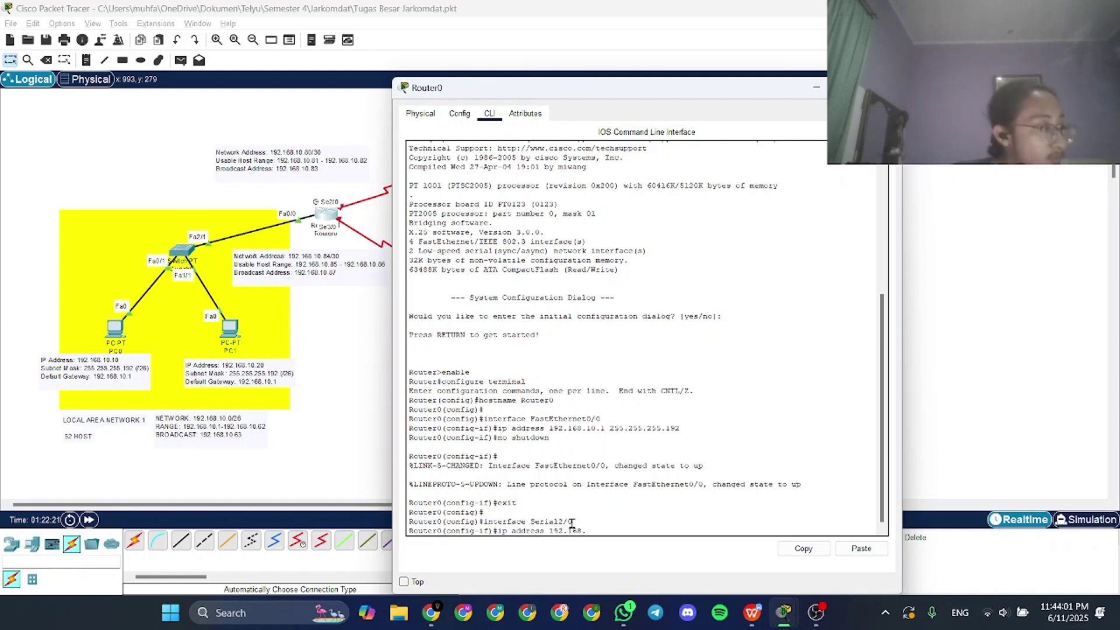
pyautogui.write('10')
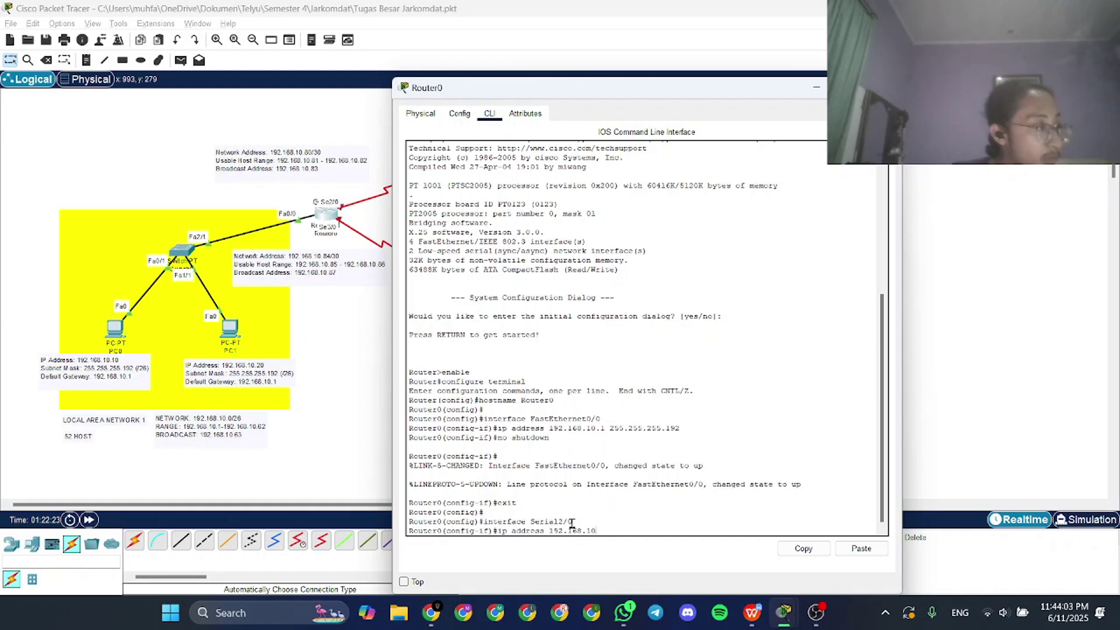
pyautogui.write('.81 2')
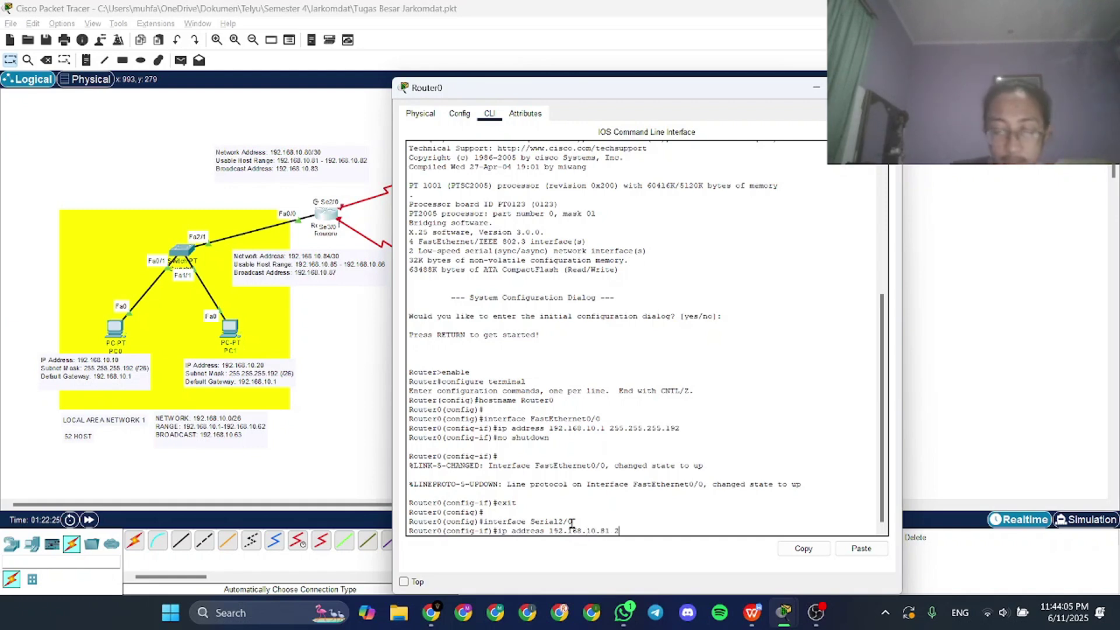
pyautogui.write('55.255.255')
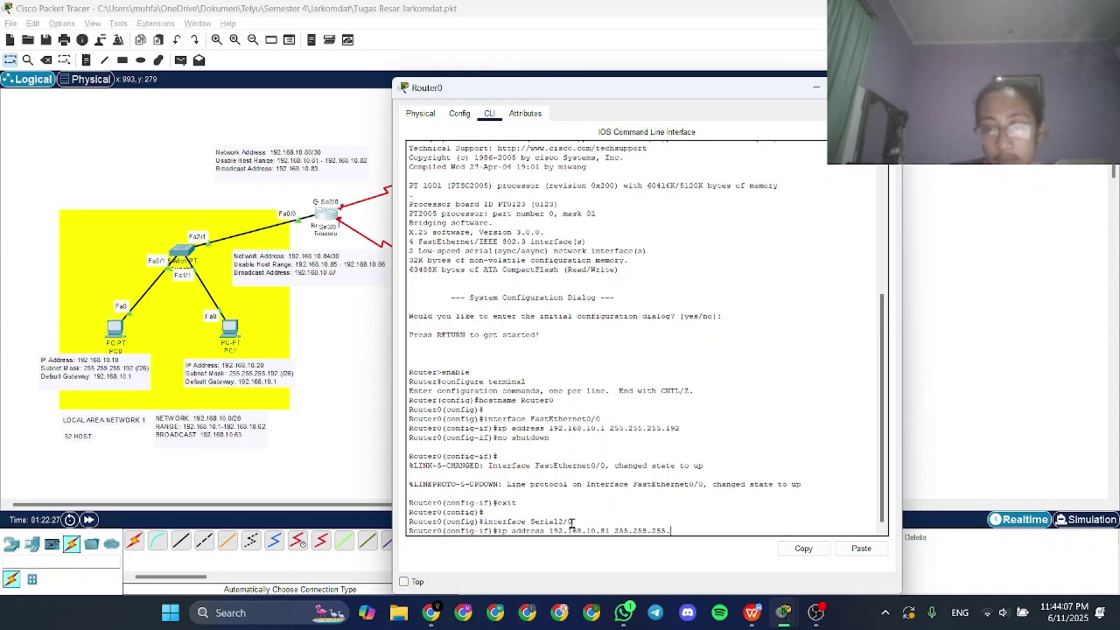
pyautogui.write('.252')
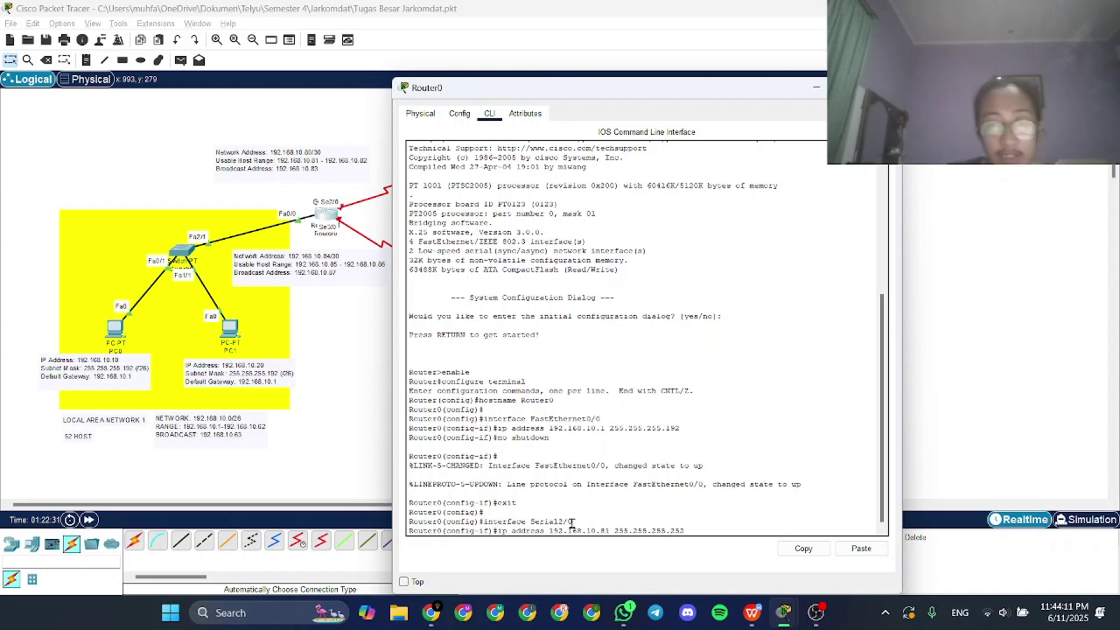
pyautogui.press('Return')
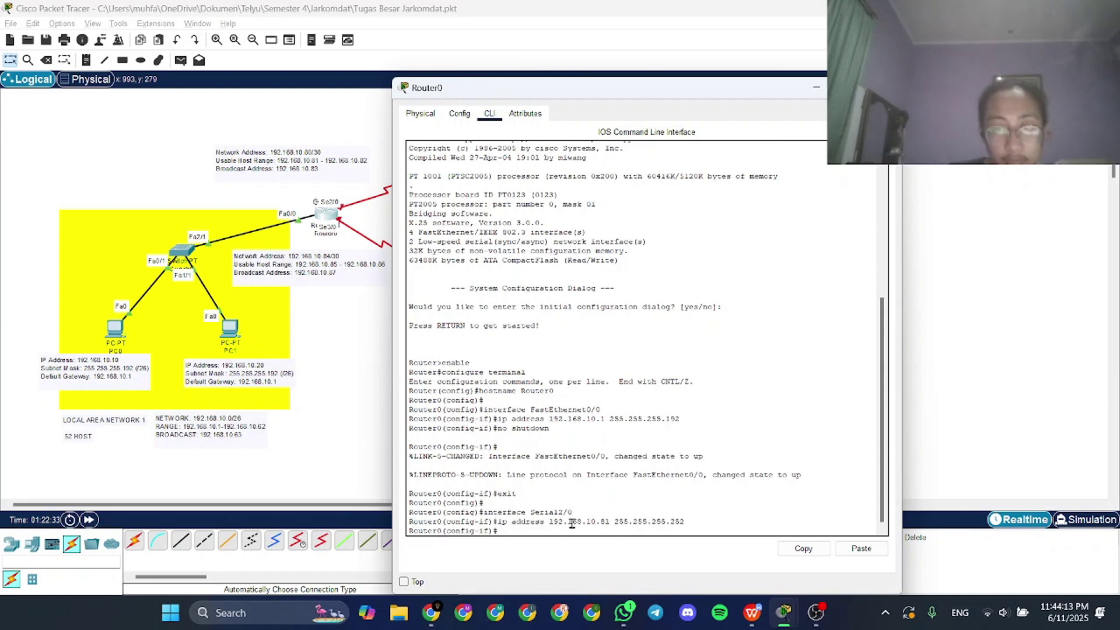
# Check the topology for the clock symbol beside Router0's Se2/0 port and set the interface's clock rate to 9600
pyautogui.hotkey('alt', 'Tab')
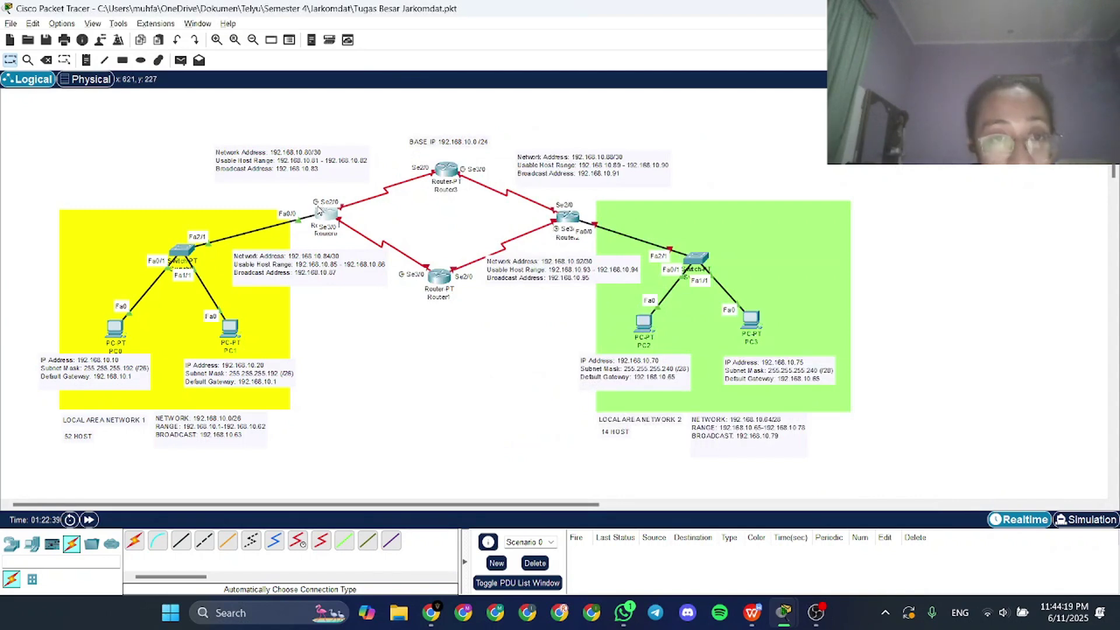
pyautogui.keyDown('ctrl'); pyautogui.scroll(2, 320, 201); pyautogui.keyUp('ctrl')
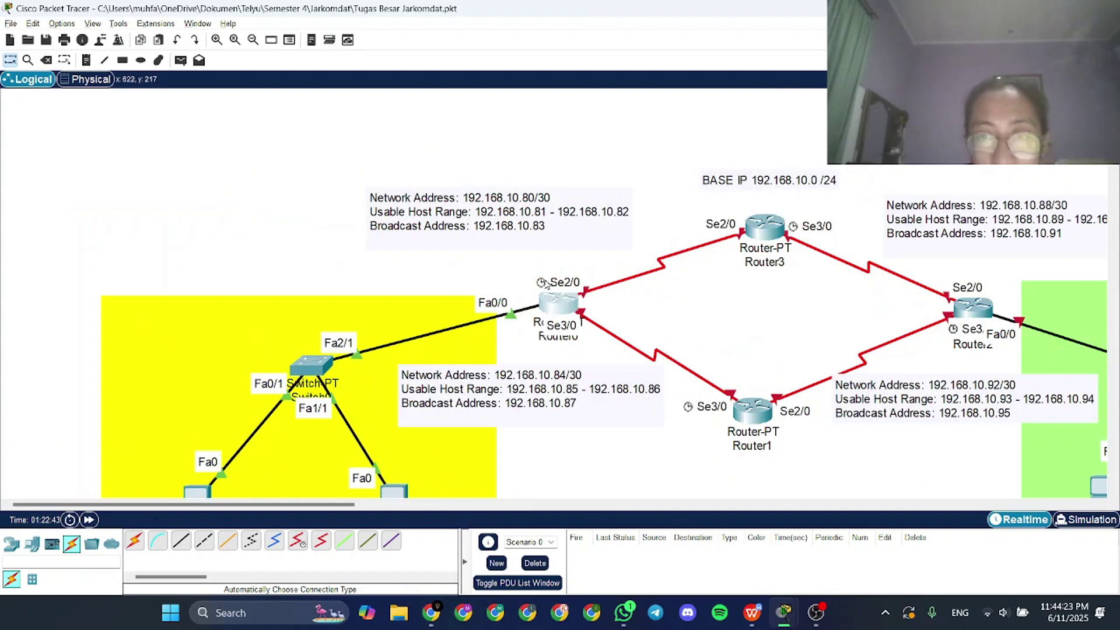
pyautogui.keyDown('ctrl'); pyautogui.scroll(-2, 542, 289); pyautogui.keyUp('ctrl')
pyautogui.click(327, 216)
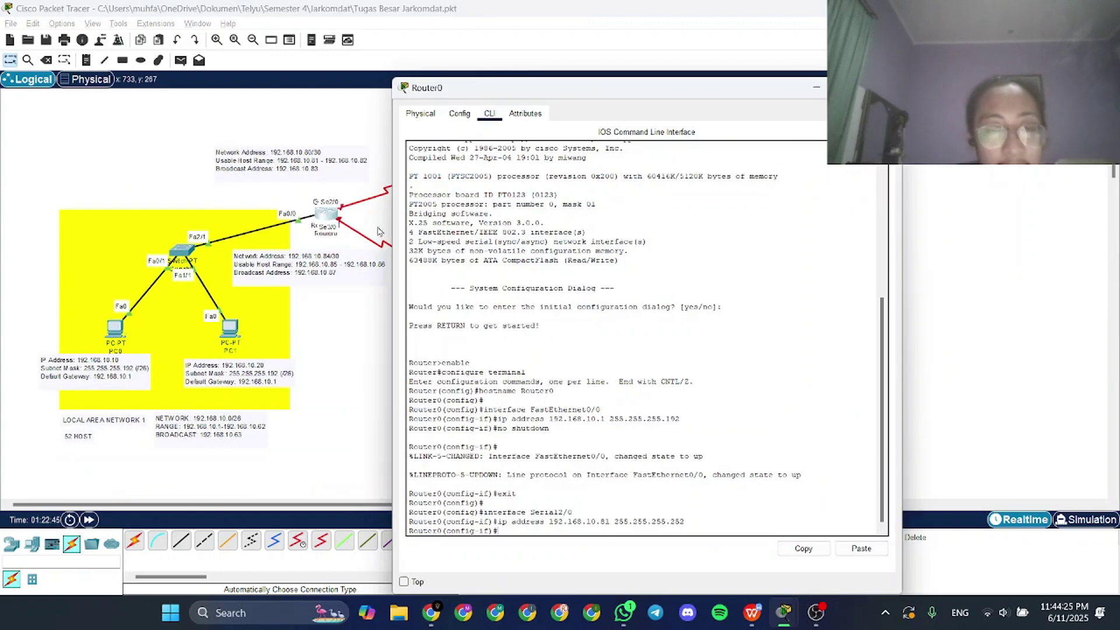
pyautogui.write('clock')
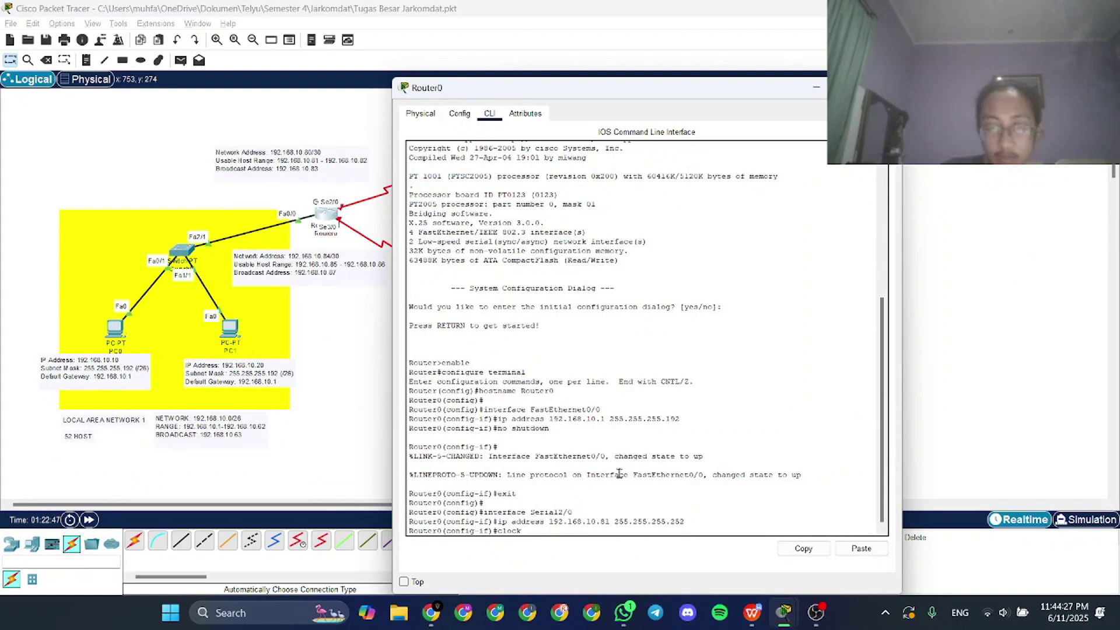
pyautogui.press('BackSpace')
pyautogui.press('BackSpace')
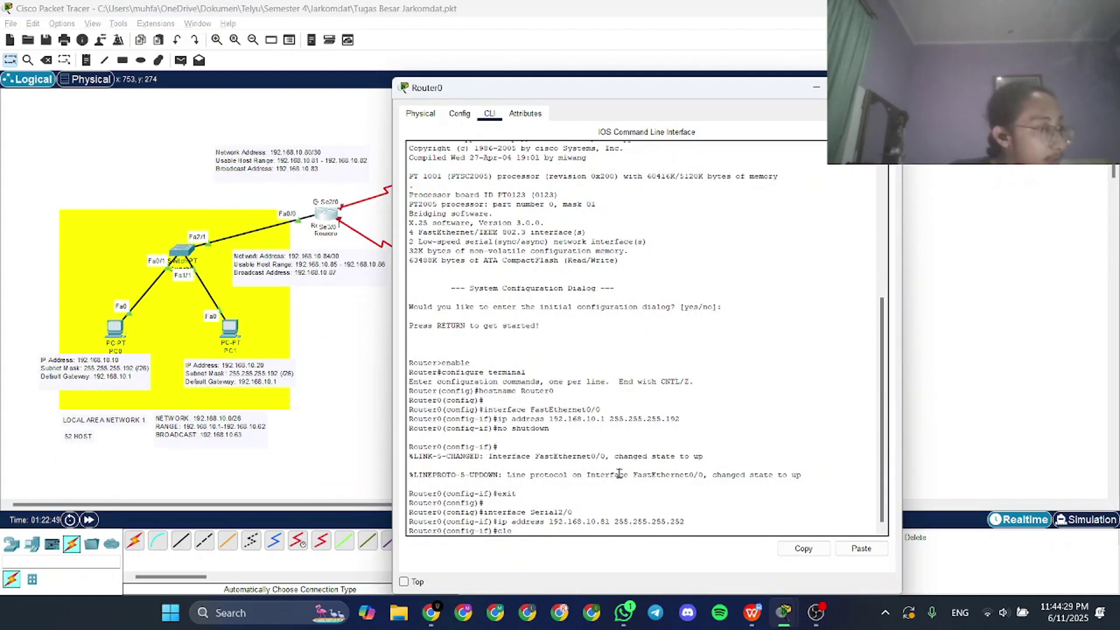
pyautogui.write('ck rate')
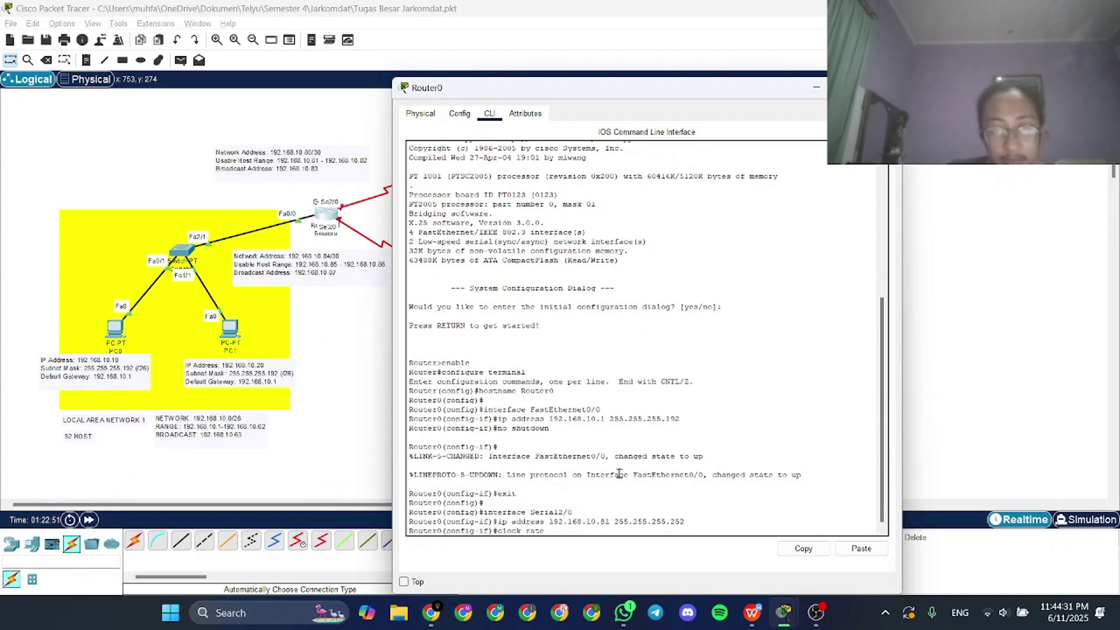
pyautogui.write(' 9')
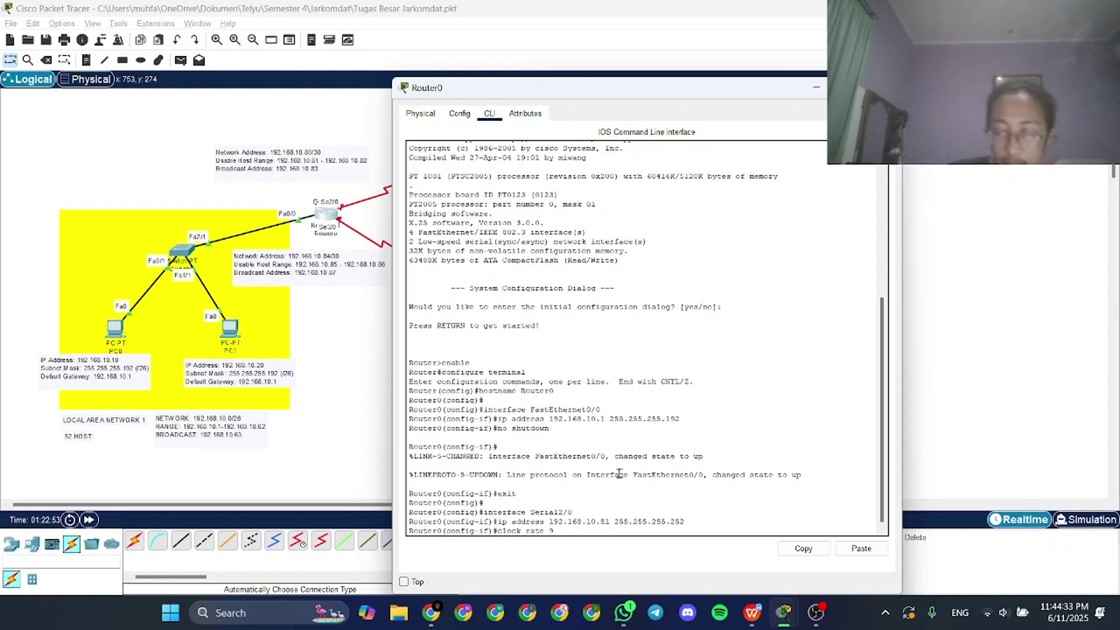
pyautogui.write('600')
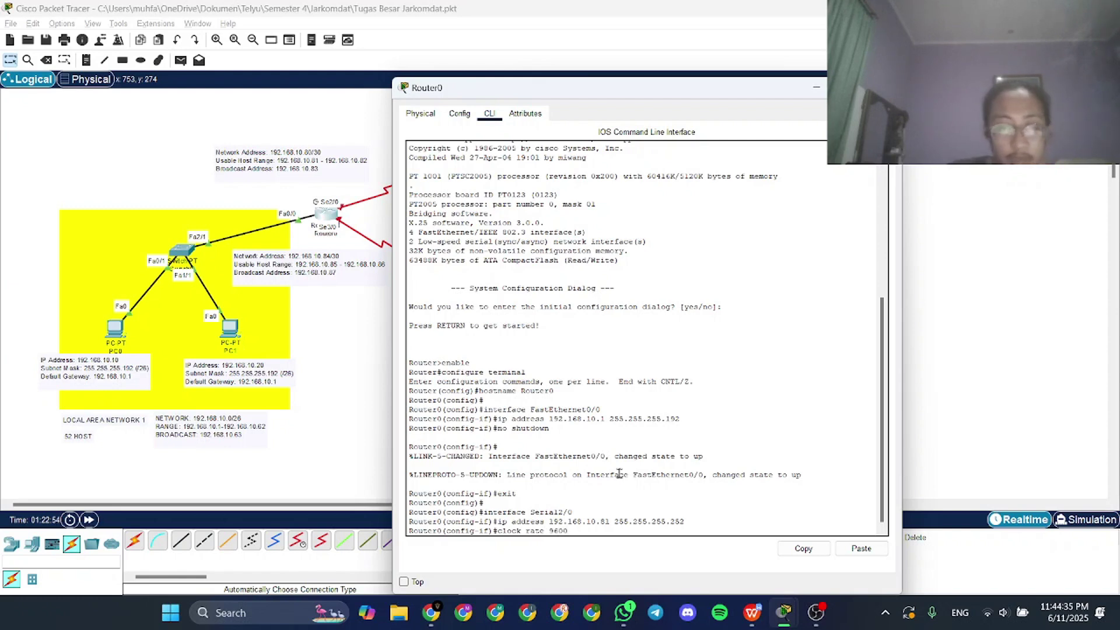
pyautogui.press('Return')
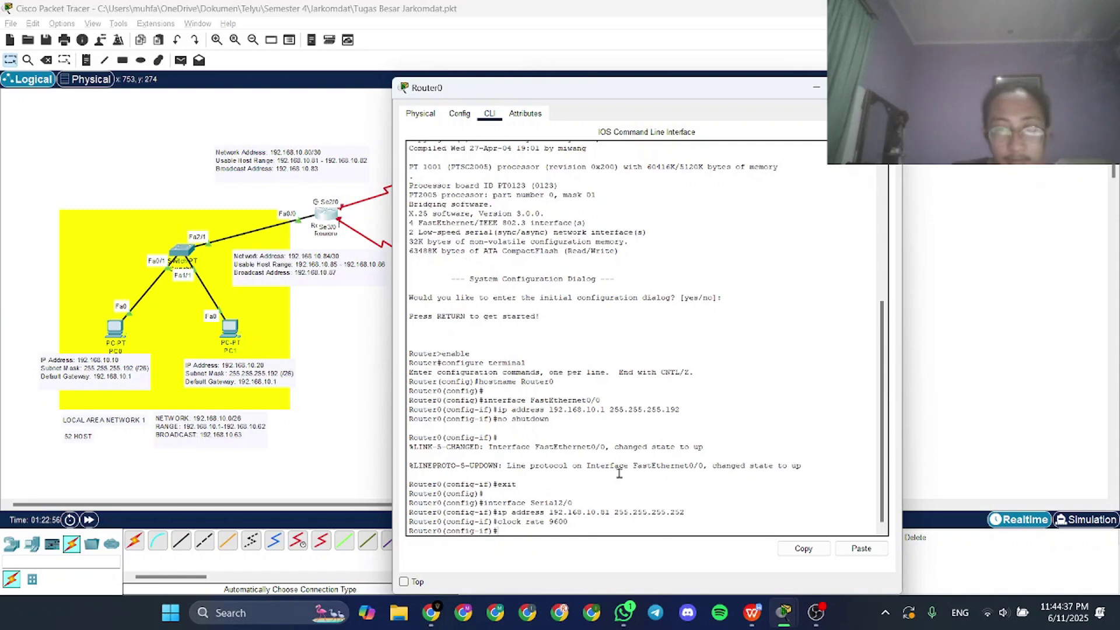
# Enable Serial2/0 with no shutdown and exit to Router0's global configuration mode
pyautogui.write('no sh')
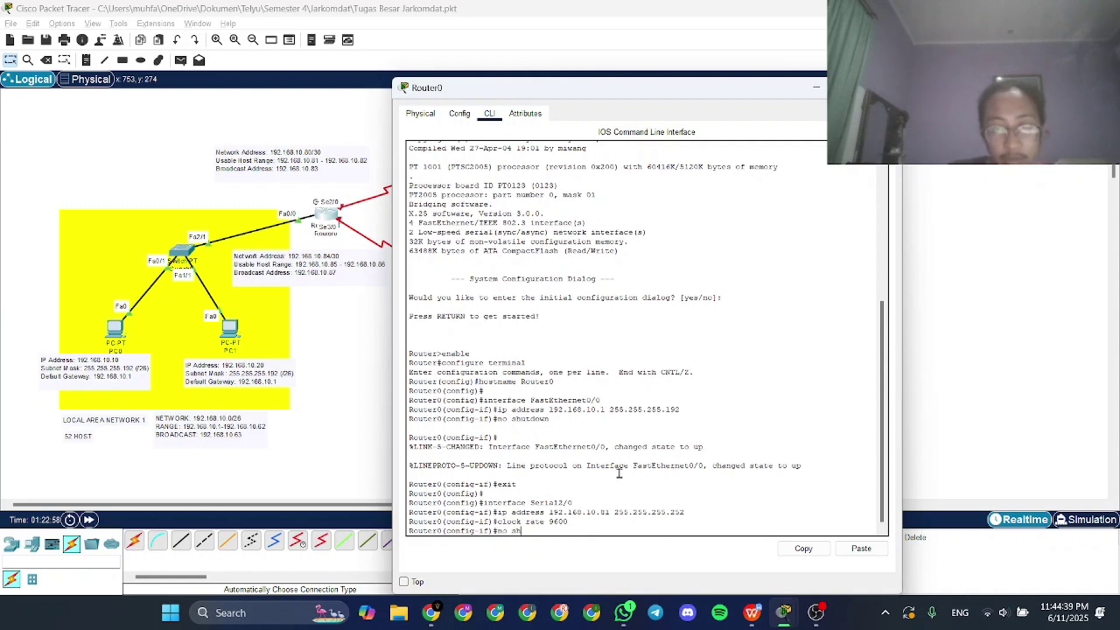
pyautogui.write('utdown')
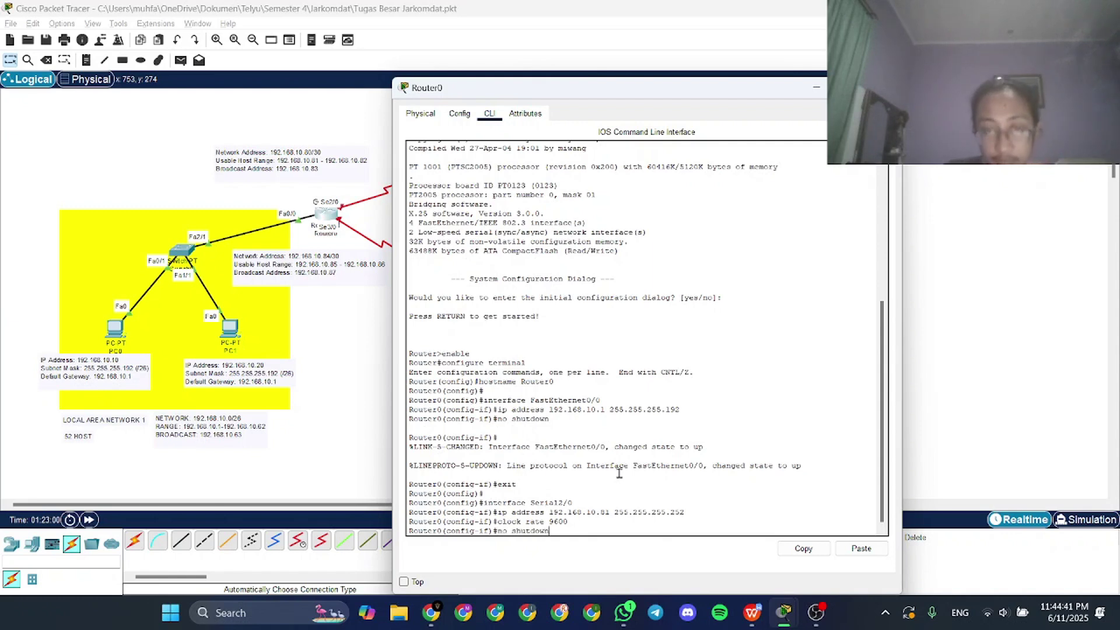
pyautogui.press('Return')
pyautogui.write('exit')
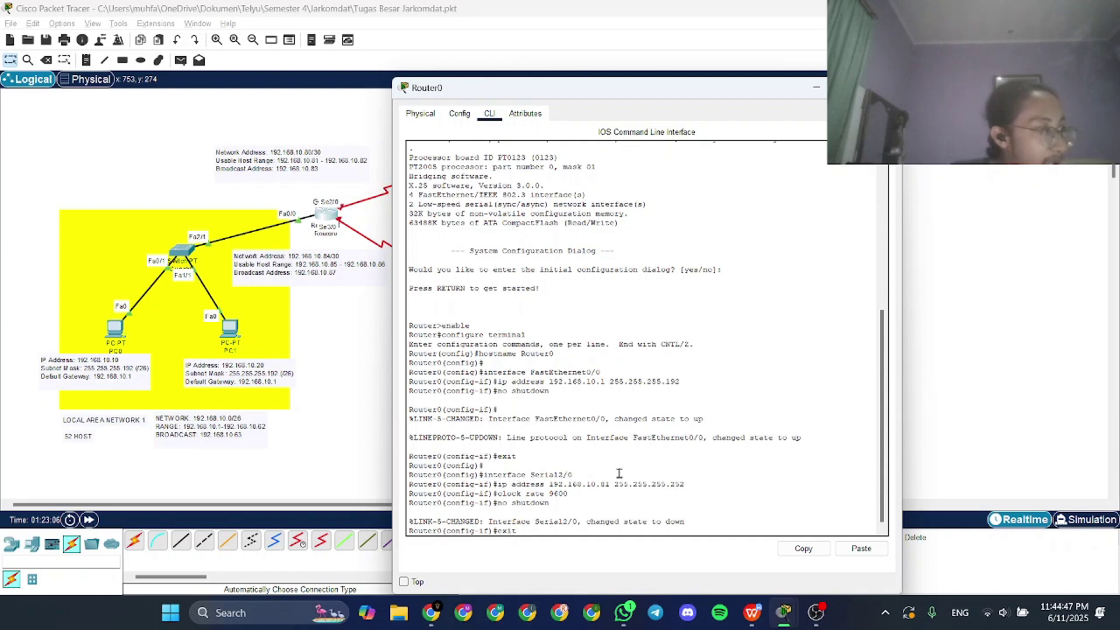
pyautogui.press('Return')
pyautogui.press('Return')
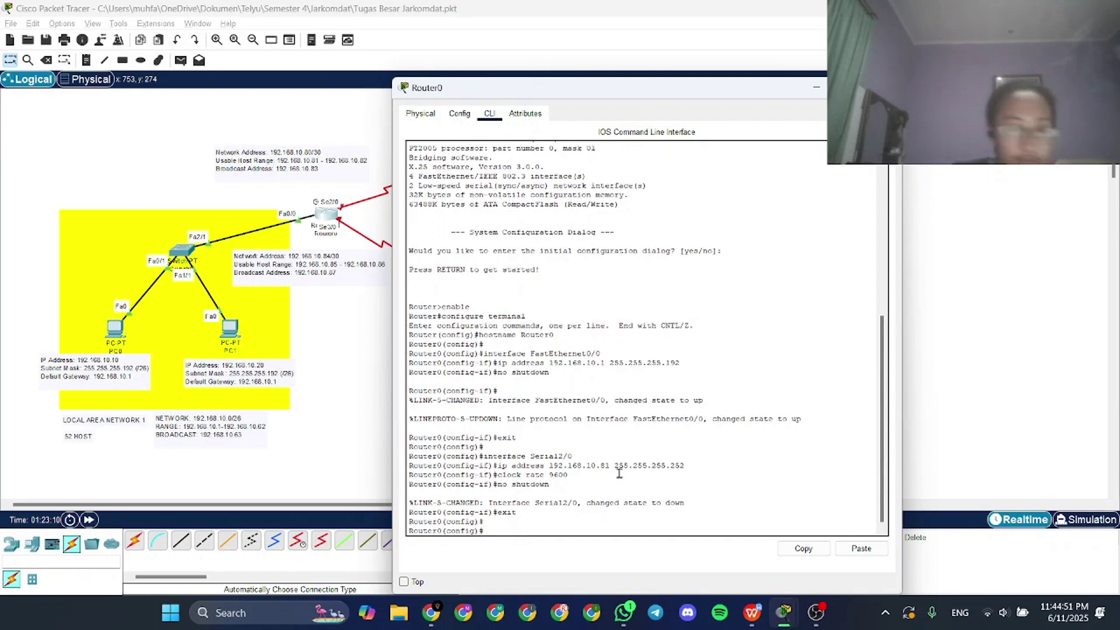
# Check the port label on Router0's link to Router1 in the topology and enter interface configuration for Serial3/0 on Router0
pyautogui.hotkey('alt', 'Tab')
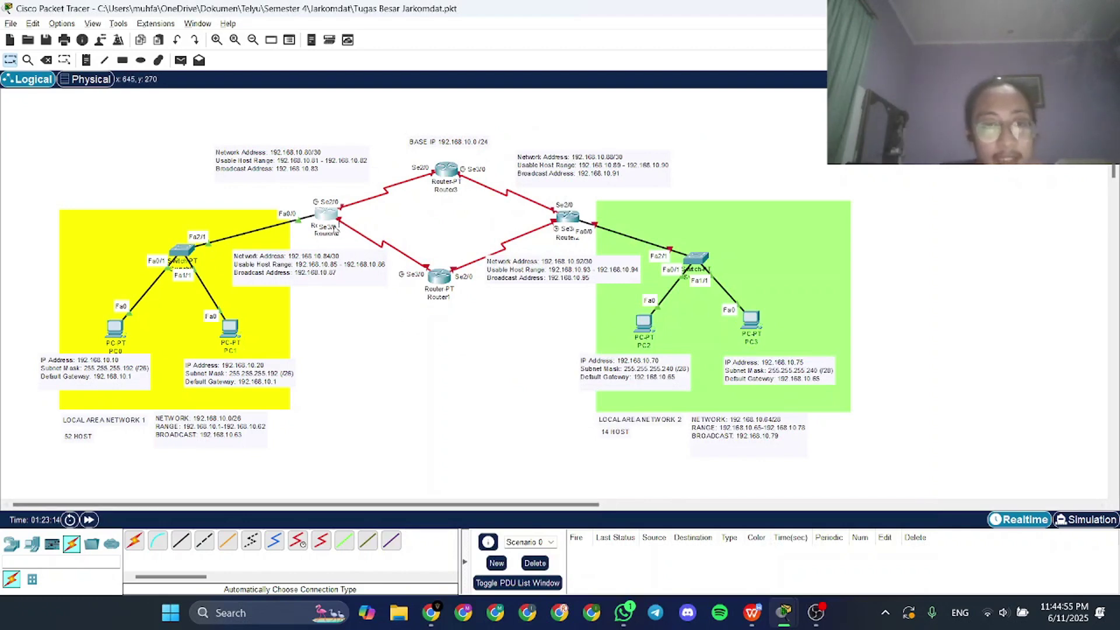
pyautogui.click(335, 226)
pyautogui.click(316, 235)
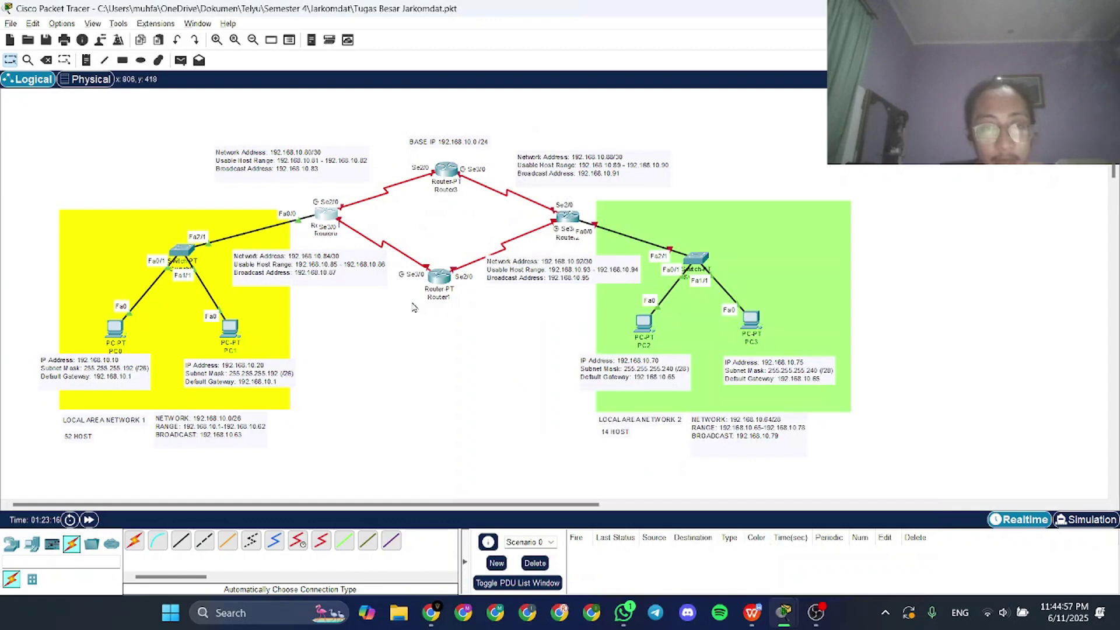
pyautogui.hotkey('alt', 'Tab')
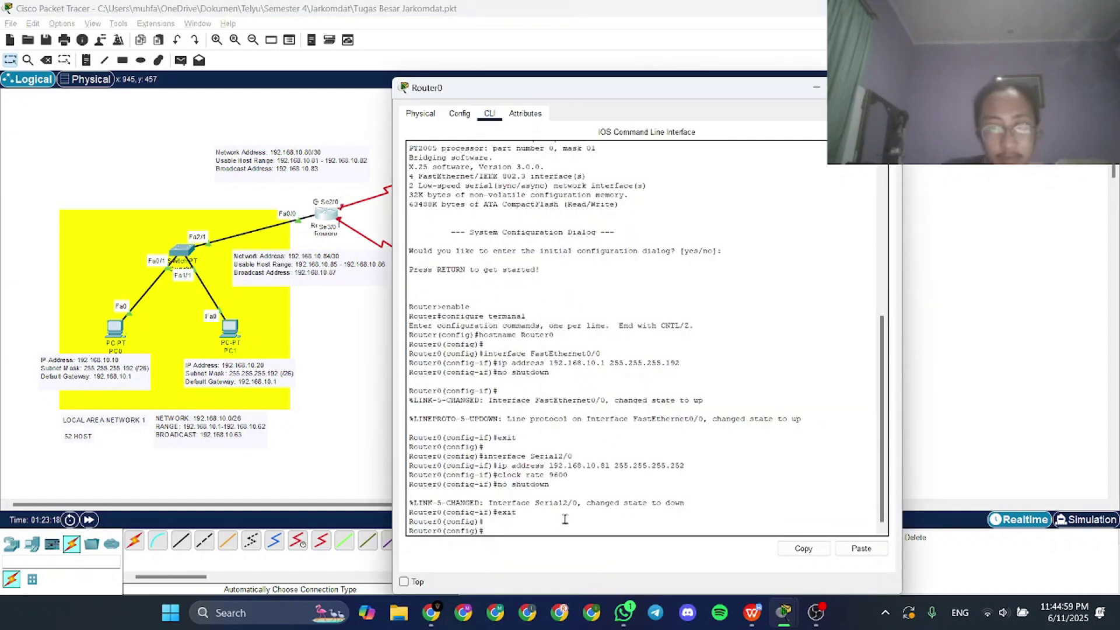
pyautogui.write('inter')
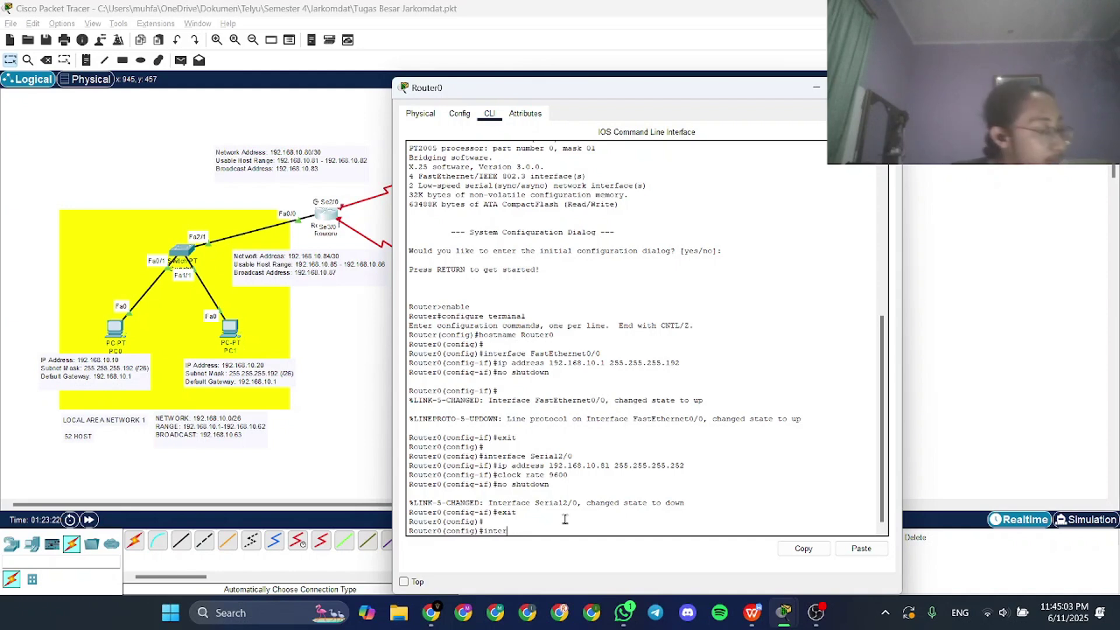
pyautogui.write('face Serial3/0')
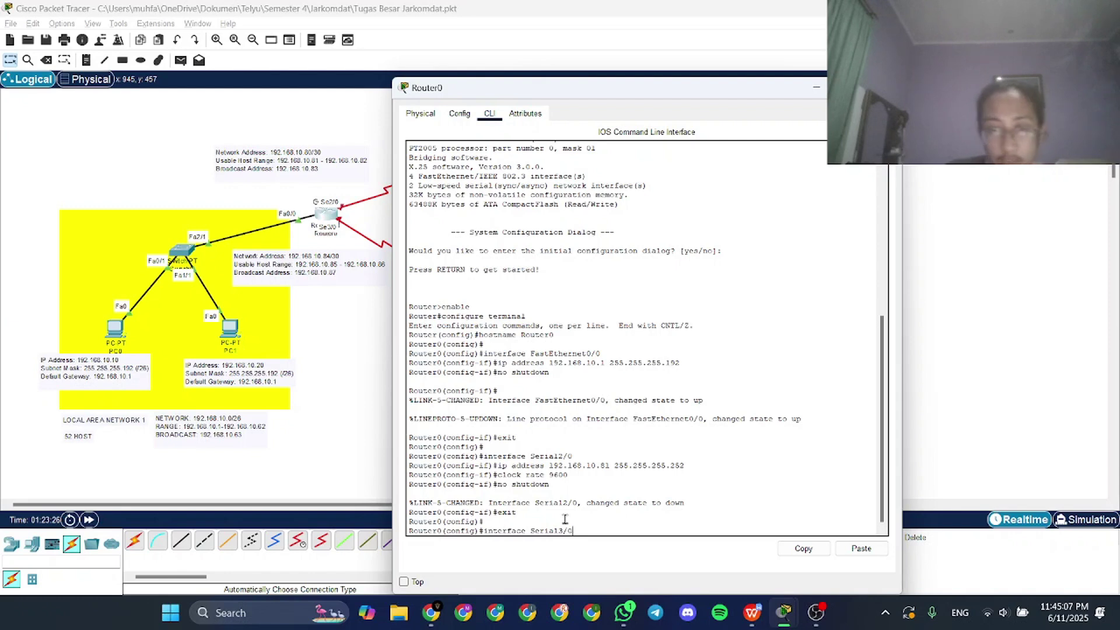
pyautogui.press('Return')
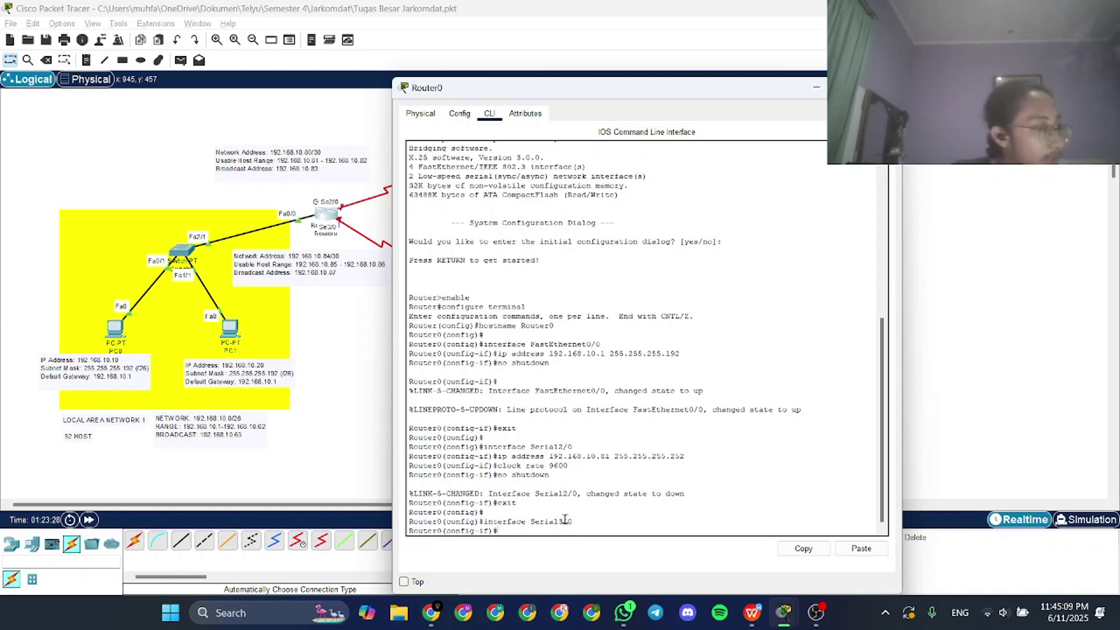
# Assign IP address 192.168.10.85 with subnet mask 255.255.255.252 to Router0's Serial3/0 interface
pyautogui.write('ip address')
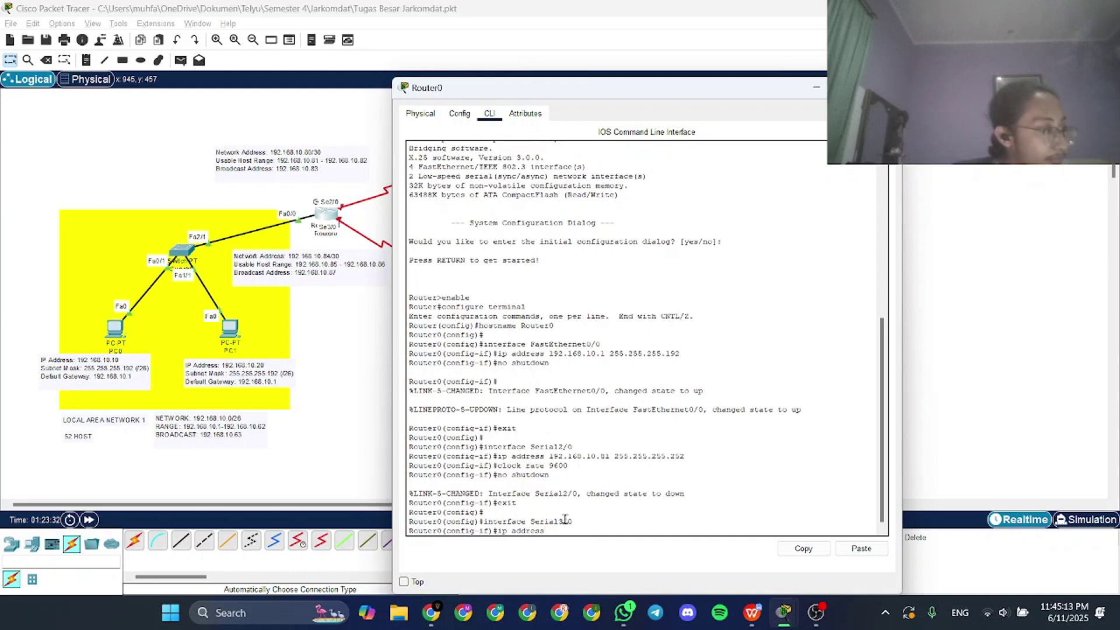
pyautogui.write(' 192')
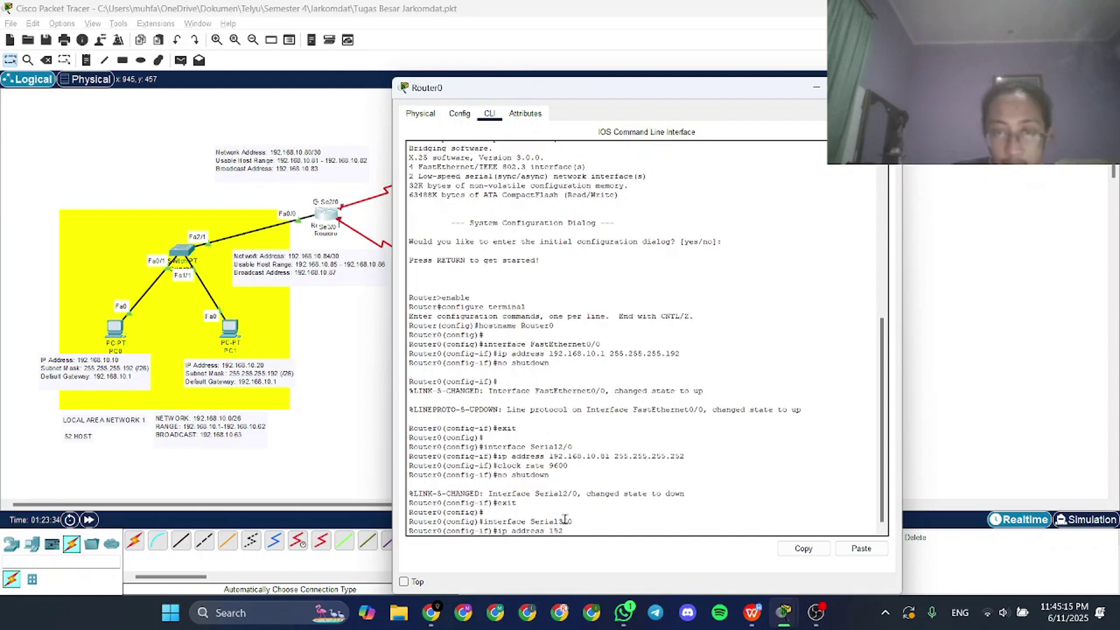
pyautogui.write('.168')
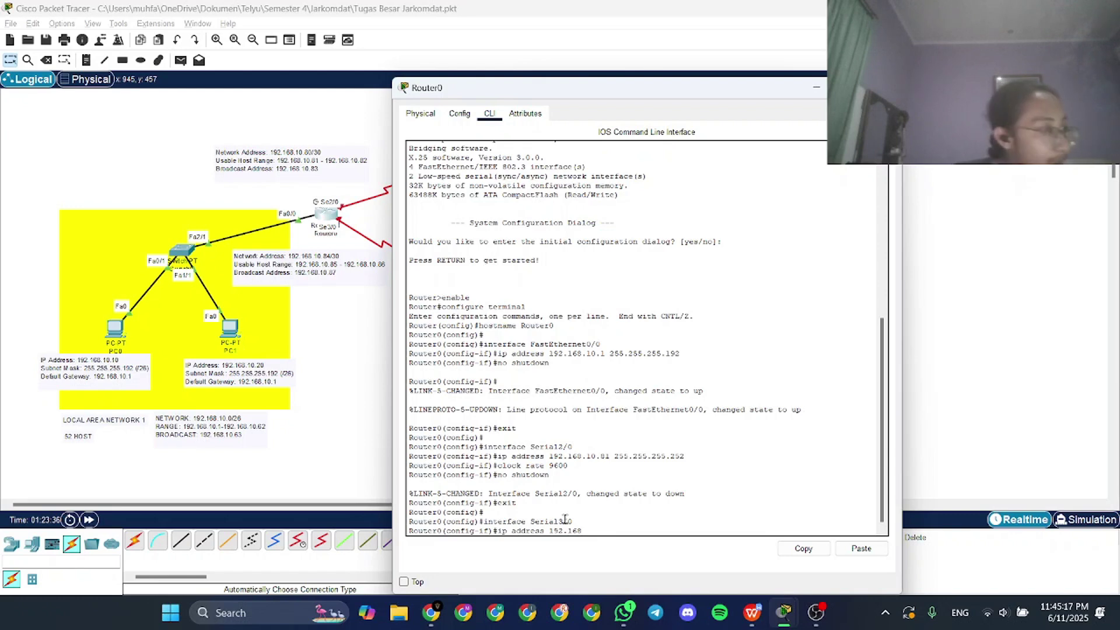
pyautogui.write('.10.')
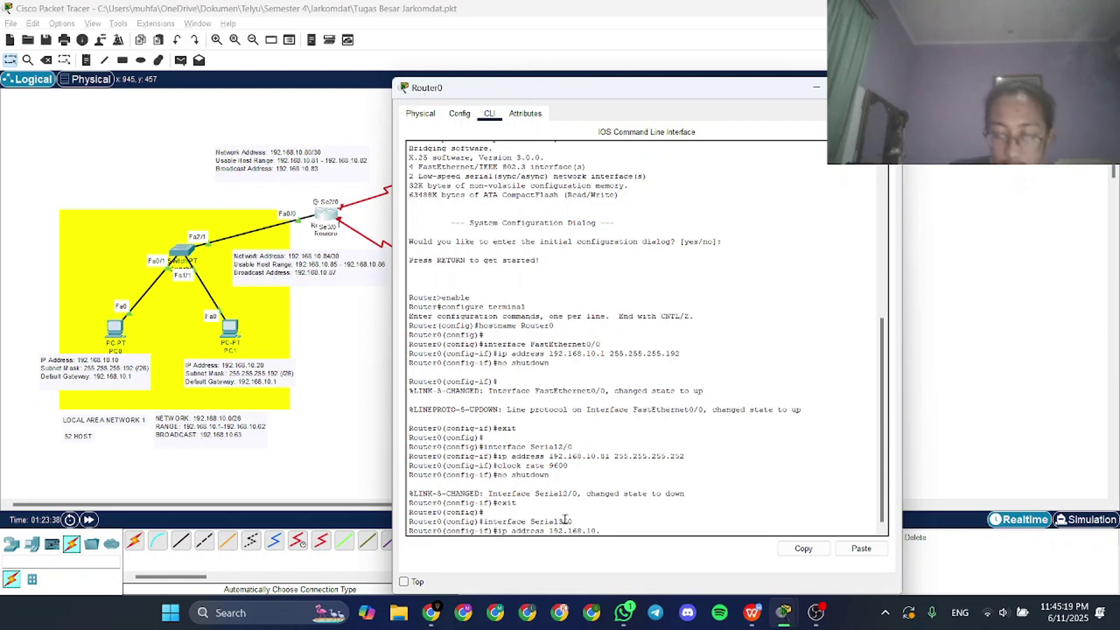
pyautogui.write('85 255.25')
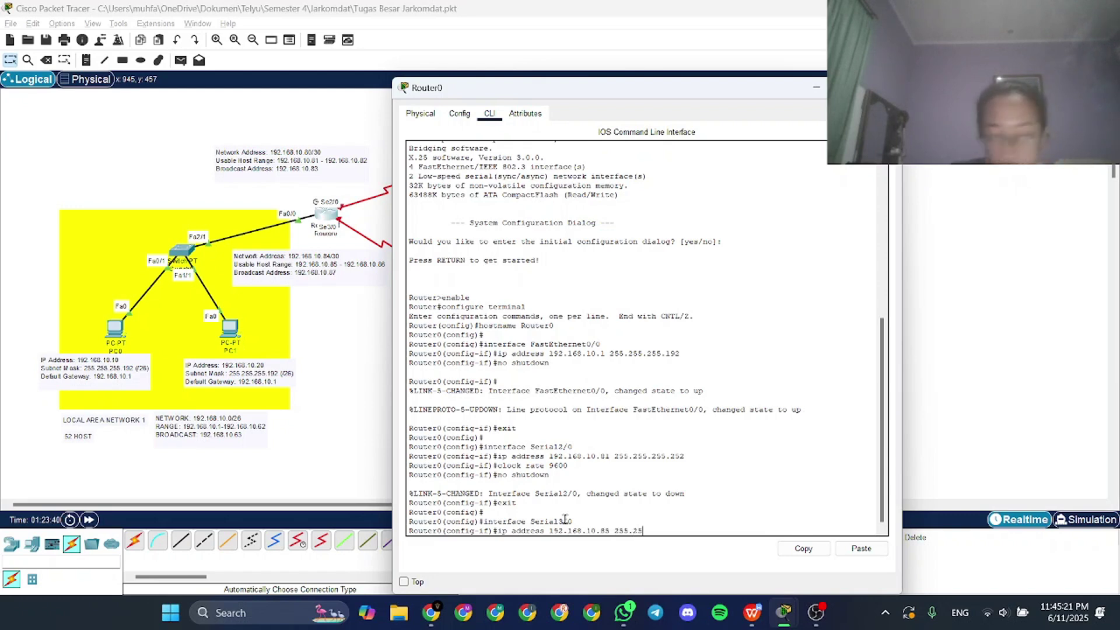
pyautogui.write('5.255.252')
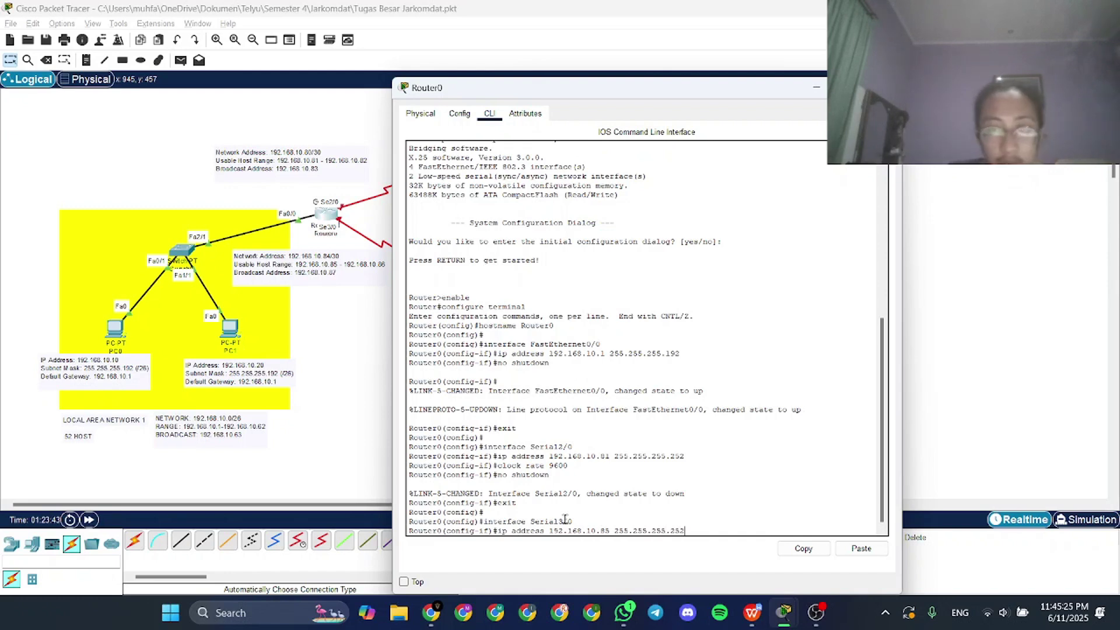
pyautogui.press('Return')
# Enable Serial3/0 with no shutdown and exit to Router0's global configuration mode
pyautogui.write('no')
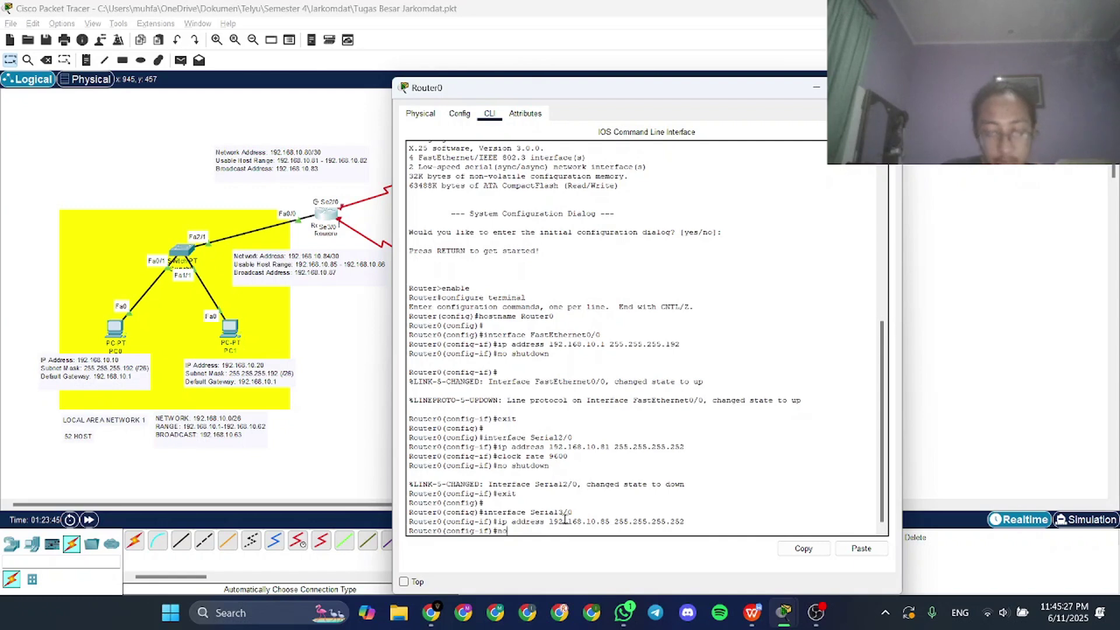
pyautogui.write(' shutdown')
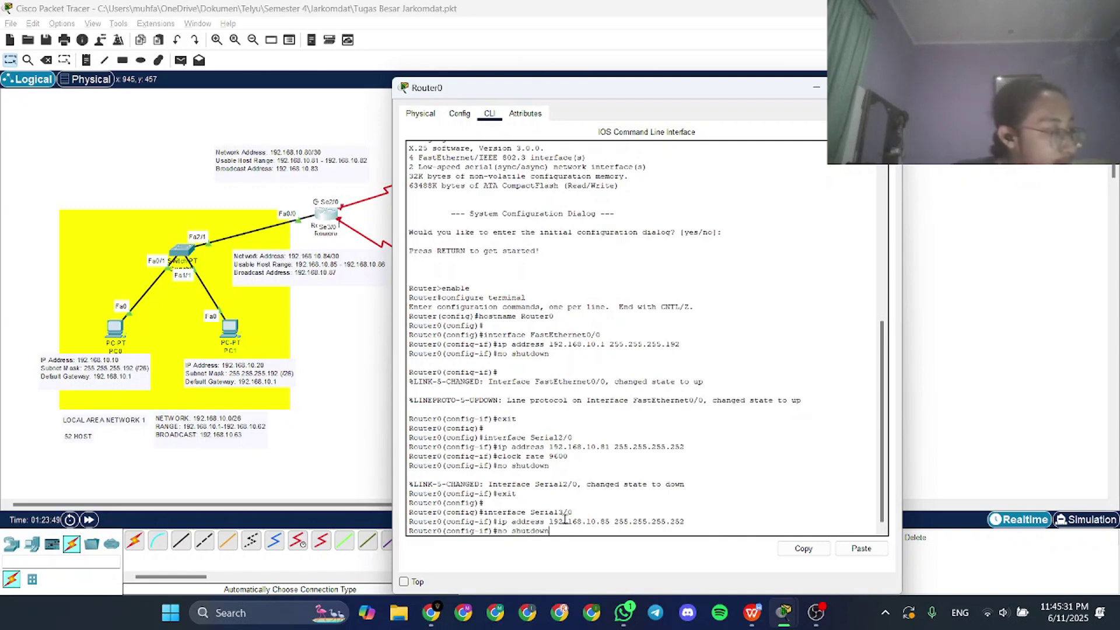
pyautogui.press('Return')
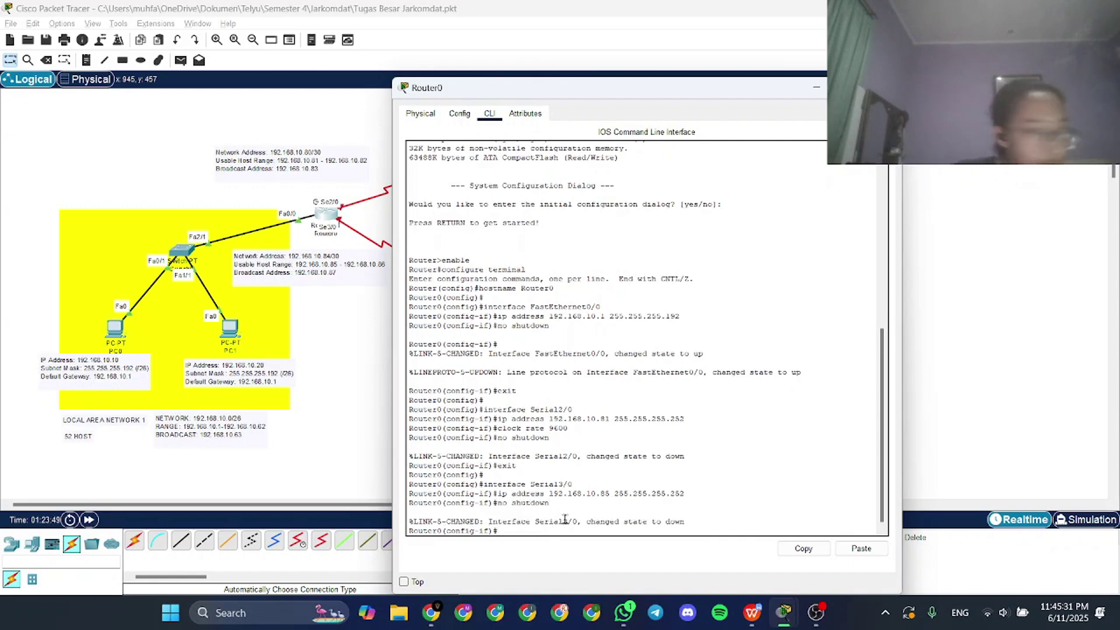
pyautogui.write('exit')
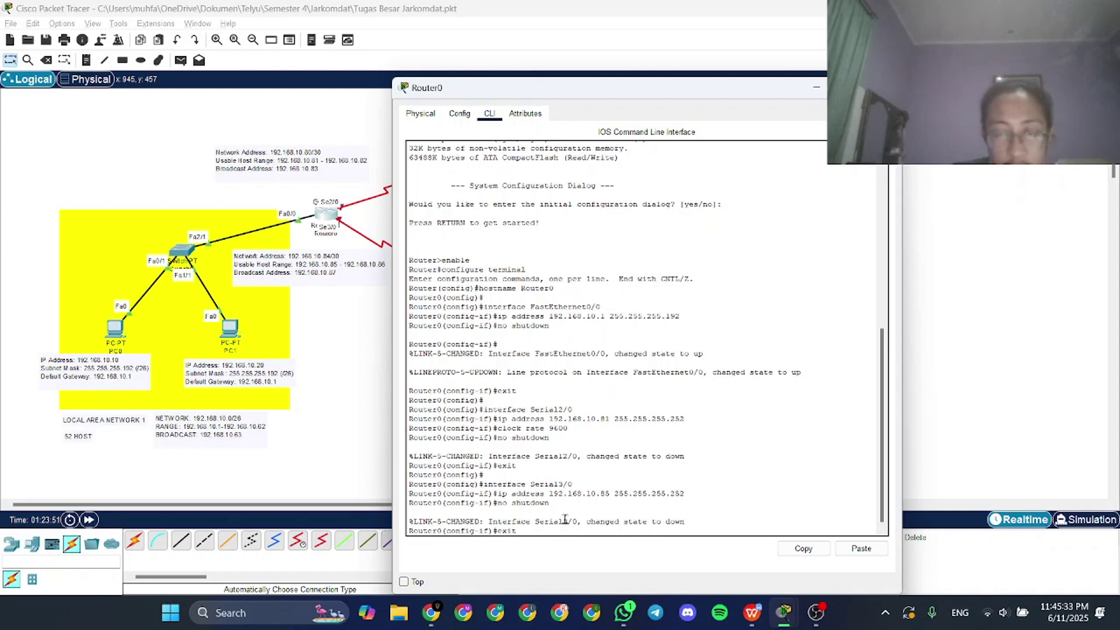
pyautogui.press('Return')
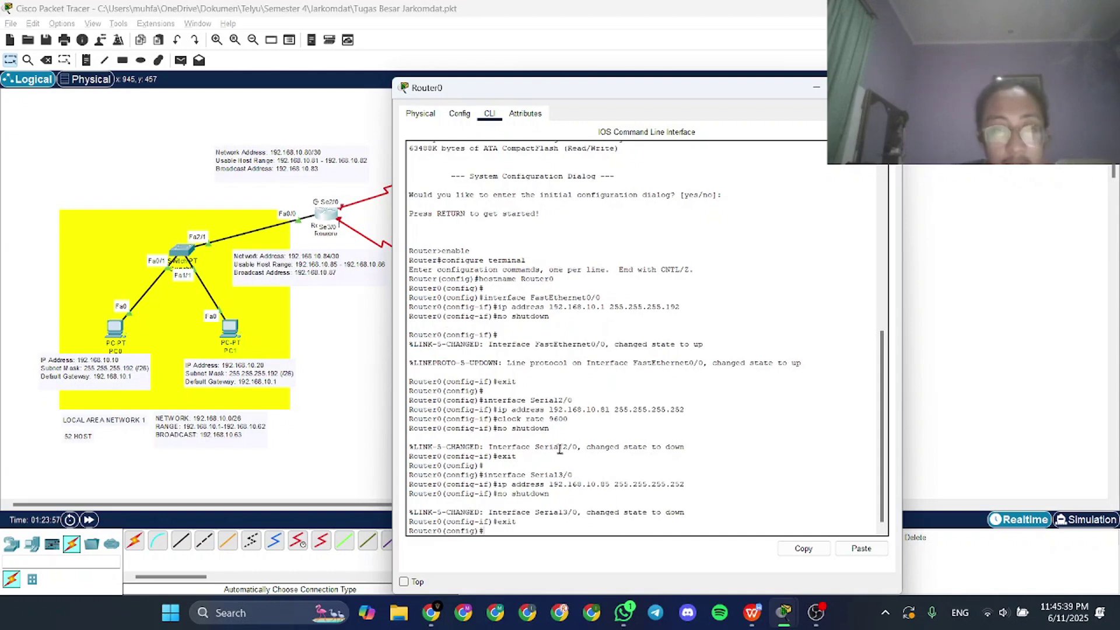
# End Router0's configuration mode, copy running-config to startup-config with the default filename, and close the router's window
pyautogui.write('end')
pyautogui.press('Return')
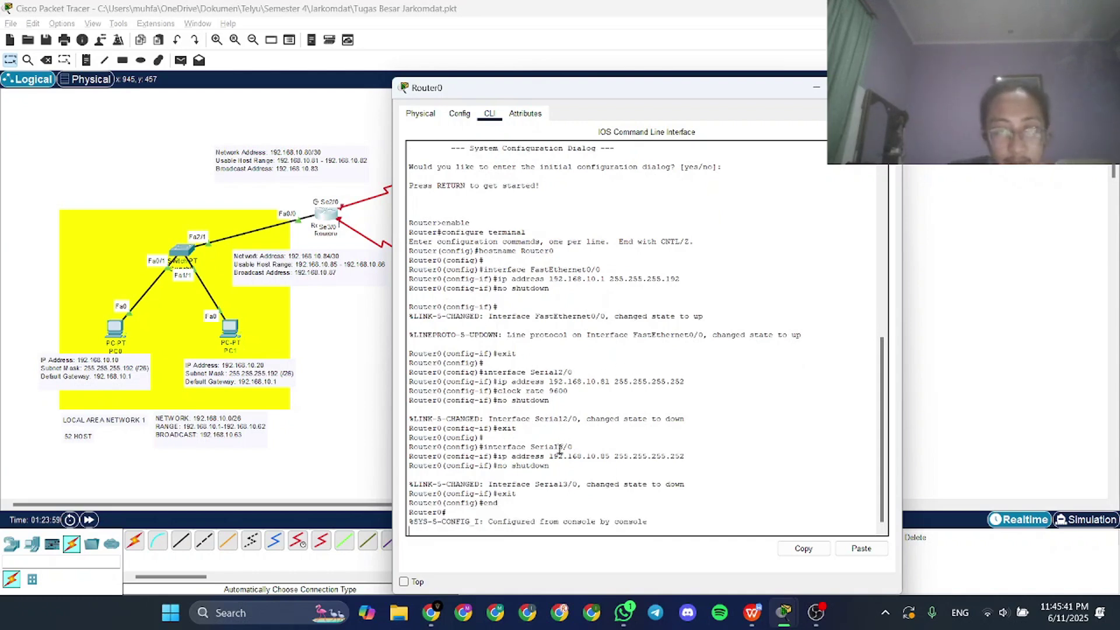
pyautogui.press('Return')
pyautogui.write('cop')
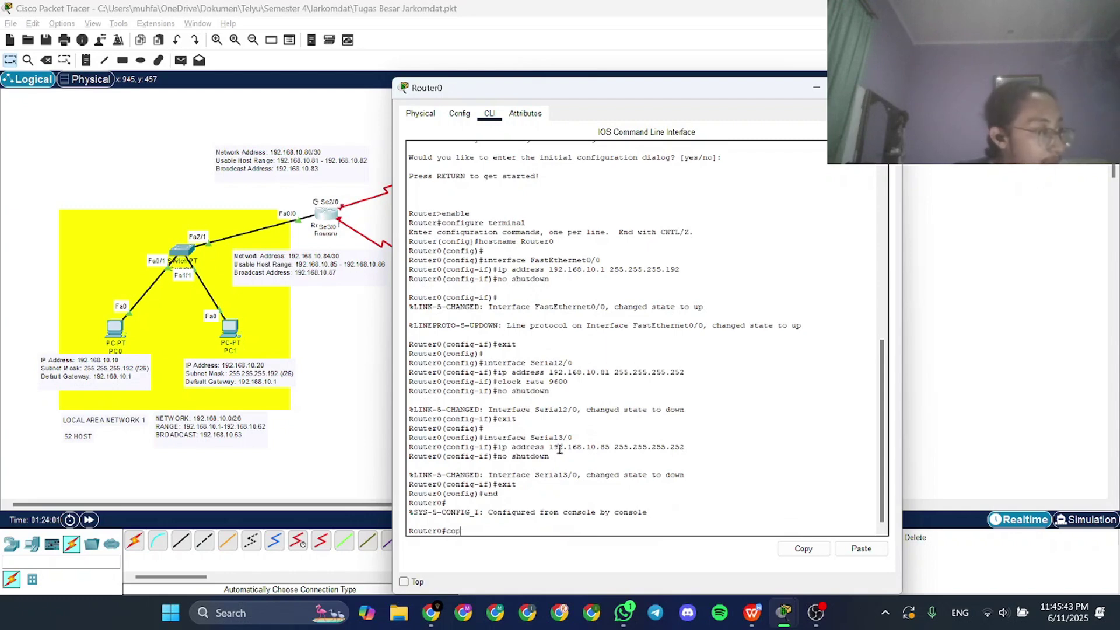
pyautogui.write('y running-con')
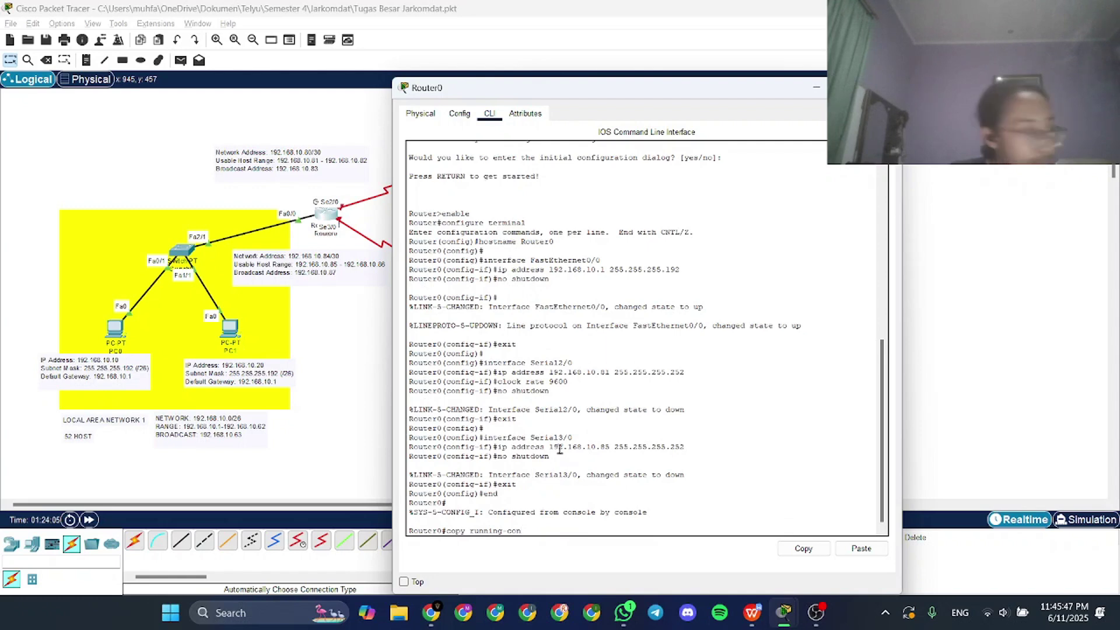
pyautogui.write('fig startup')
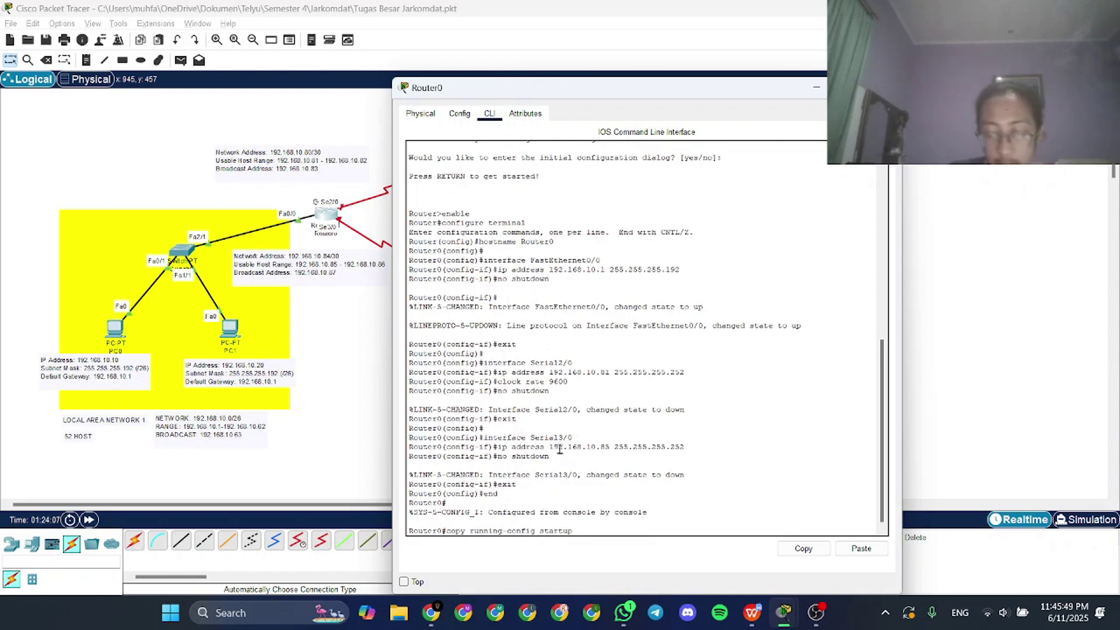
pyautogui.write('-config')
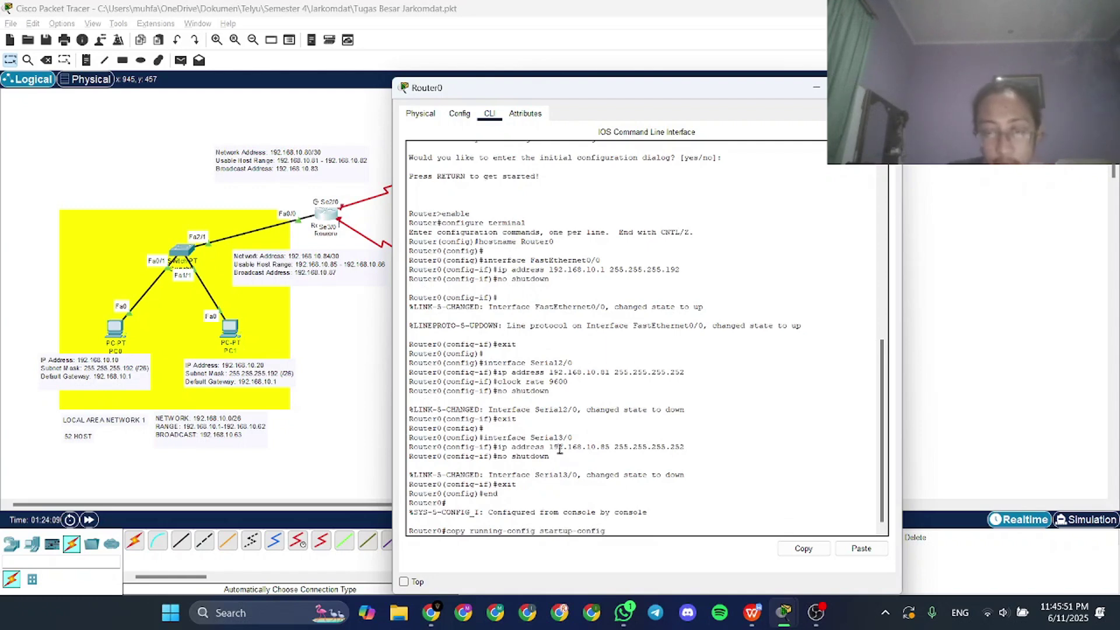
pyautogui.press('Return')
pyautogui.press('Return')
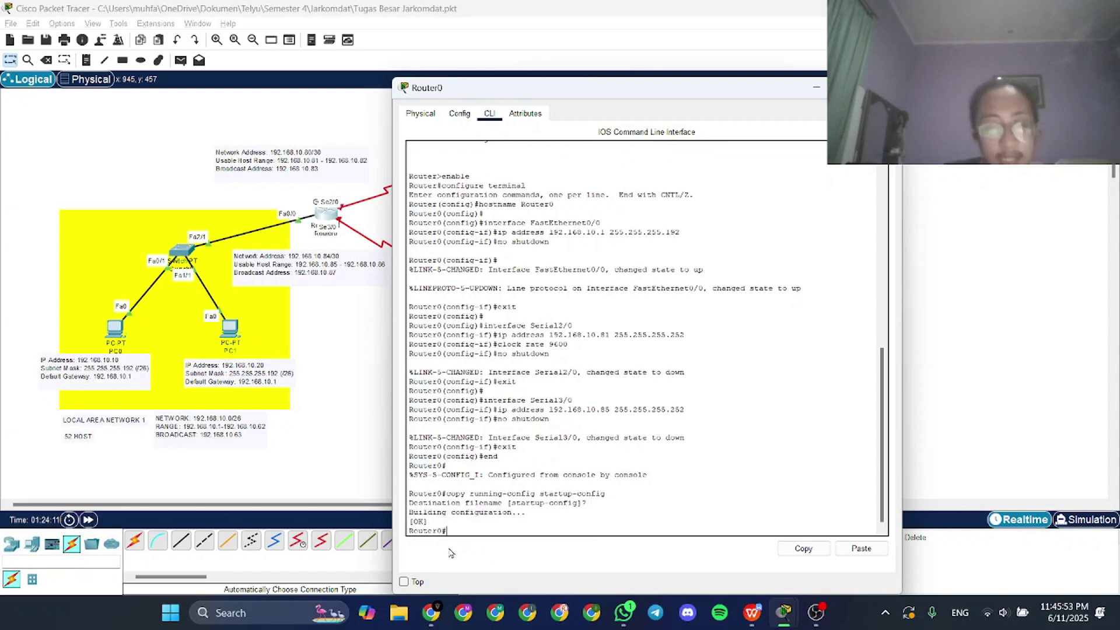
pyautogui.click(887, 87)
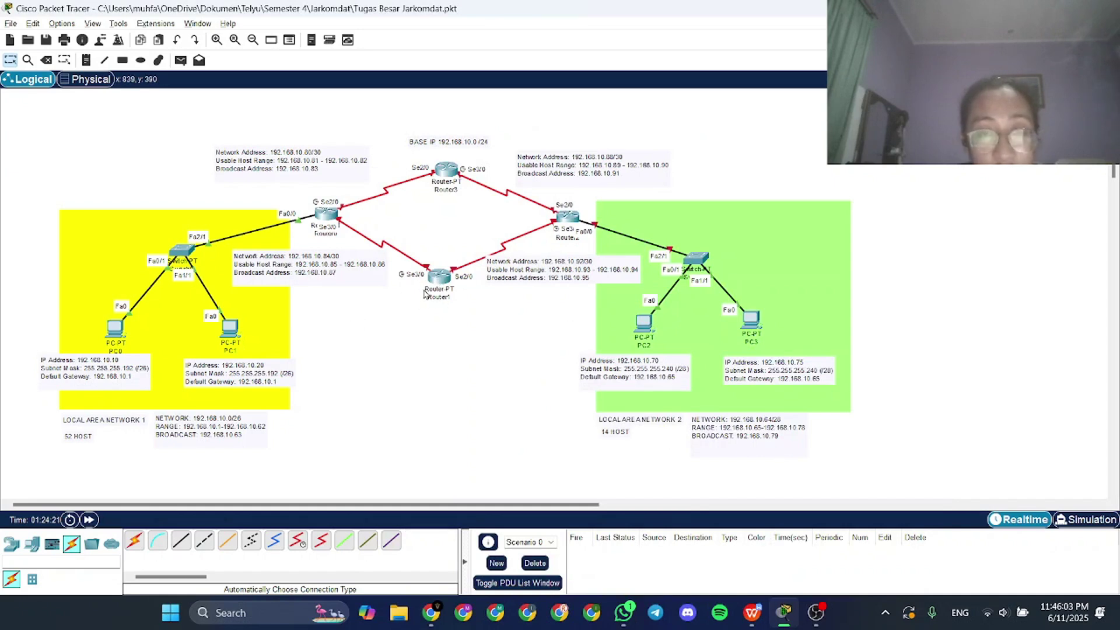
pyautogui.click(445, 282)
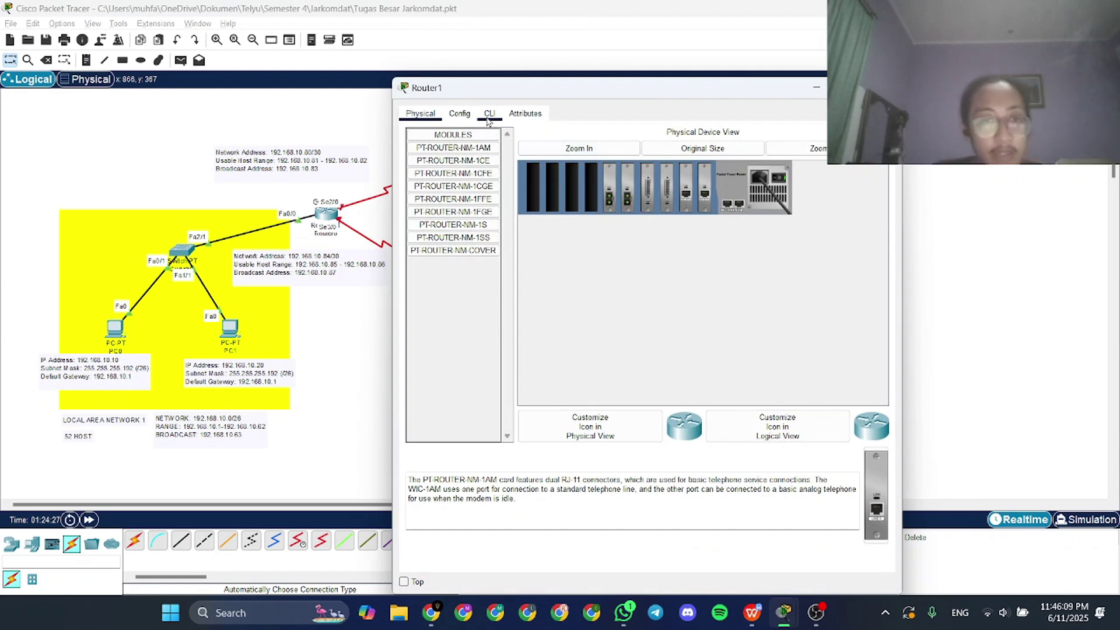
pyautogui.hotkey('alt', 'Tab')
pyautogui.press('Tab')
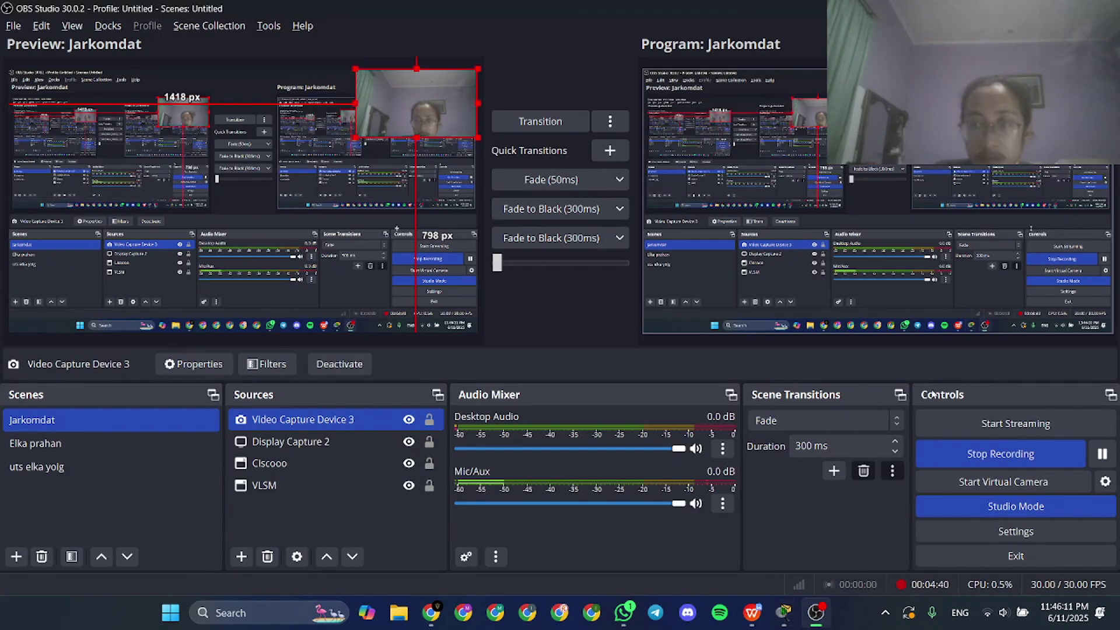
pyautogui.hotkey('alt', 'Tab')
pyautogui.hotkey('alt', 'Tab')
pyautogui.press('Tab')
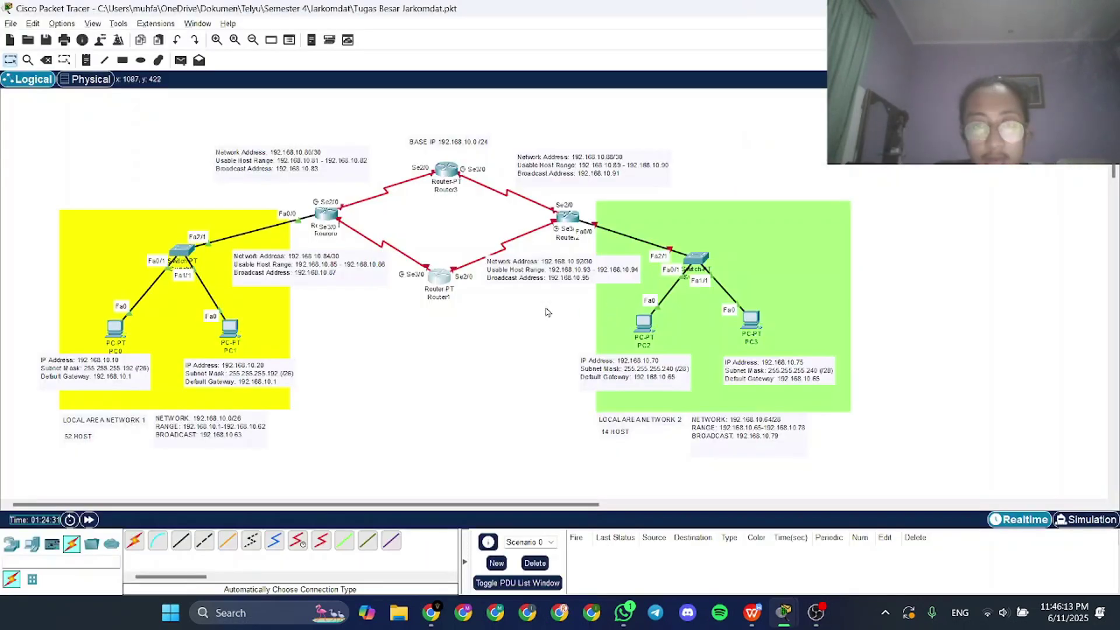
pyautogui.hotkey('alt', 'Tab')
pyautogui.hotkey('alt', 'Tab')
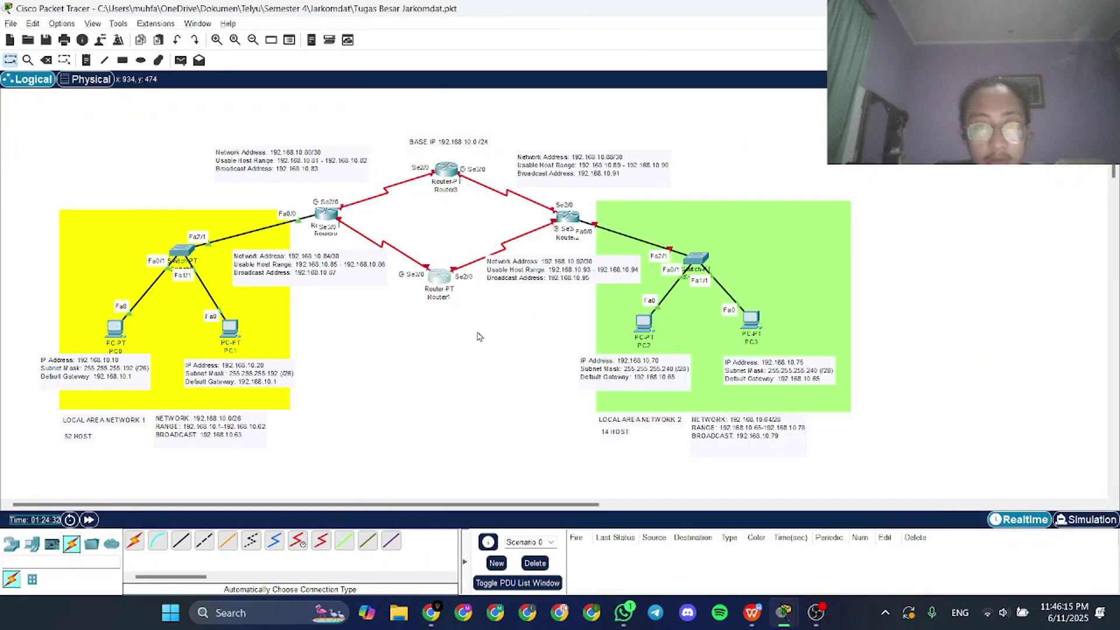
# Open Router1, select its Serial2/0 interface for configuration, and return to the router's command line
pyautogui.click(443, 279)
pyautogui.click(490, 113)
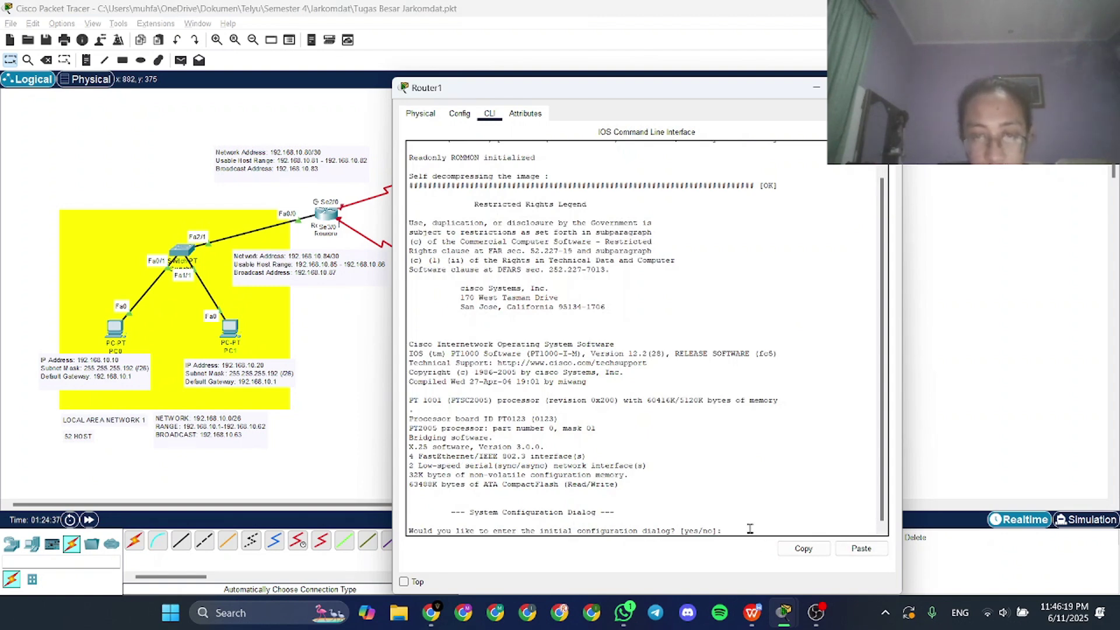
pyautogui.click(460, 113)
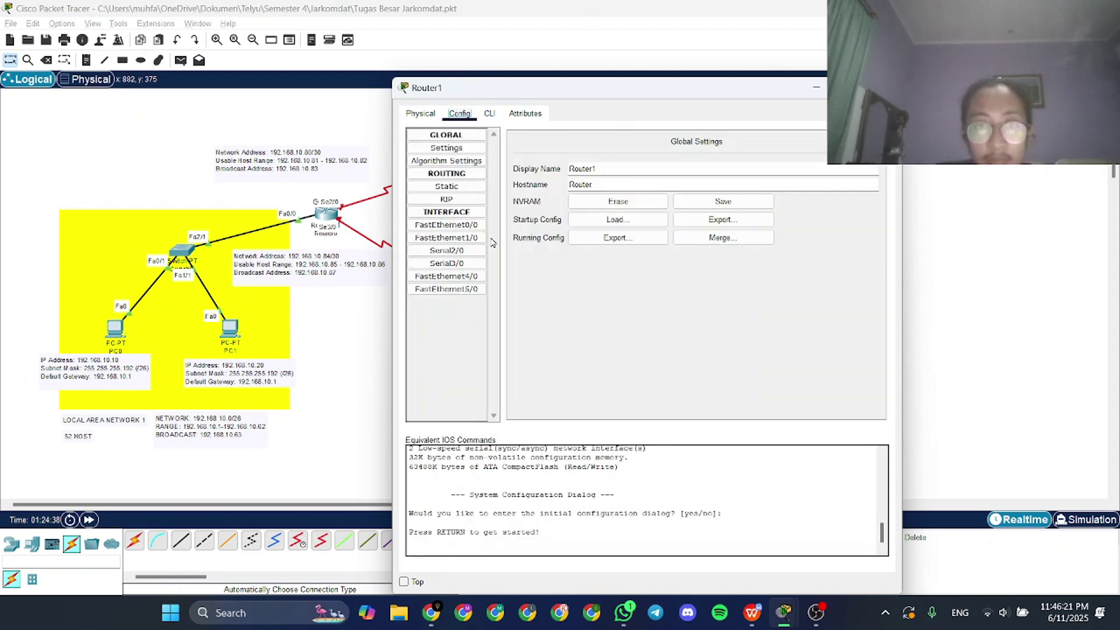
pyautogui.click(447, 251)
pyautogui.click(490, 113)
pyautogui.press('Return')
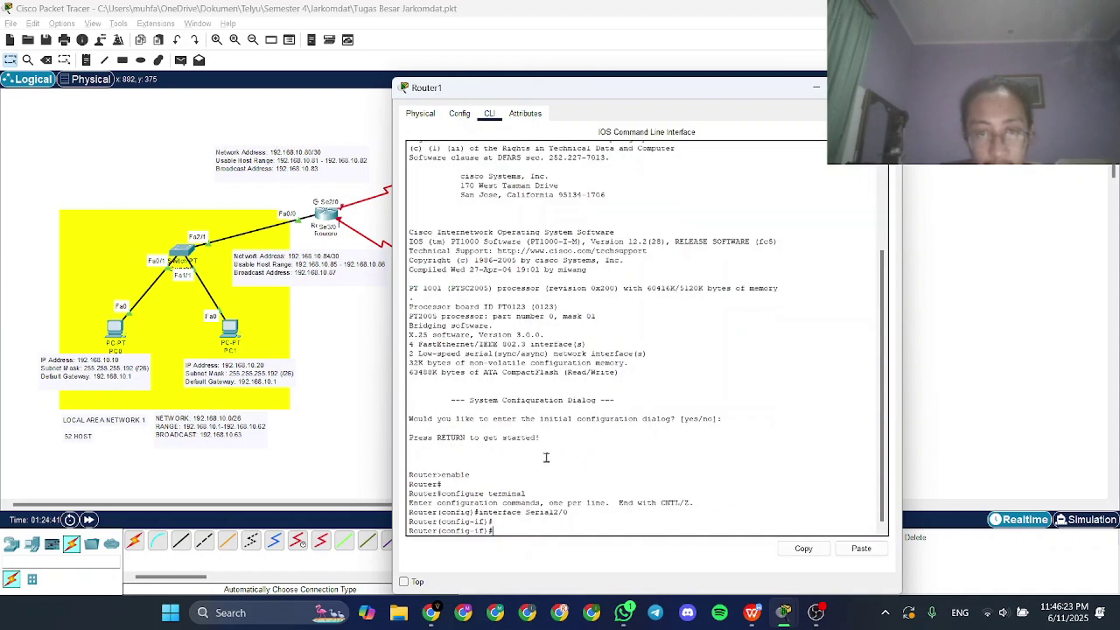
# End Router1's interface configuration and re-enter global configuration mode with configure terminal
pyautogui.write('end')
pyautogui.press('Return')
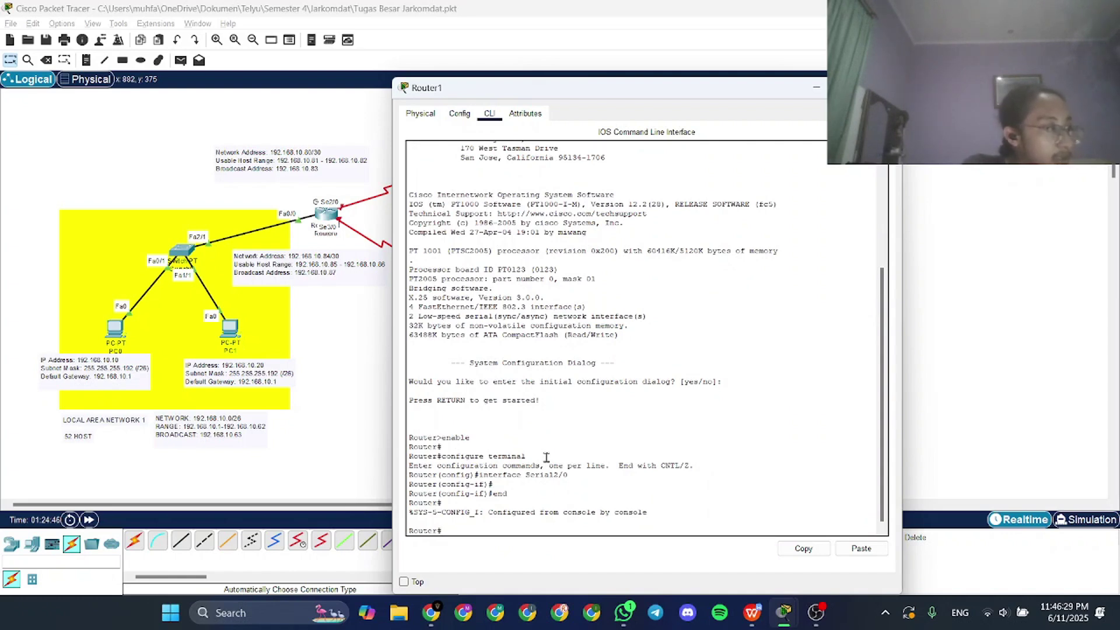
pyautogui.write('configure t')
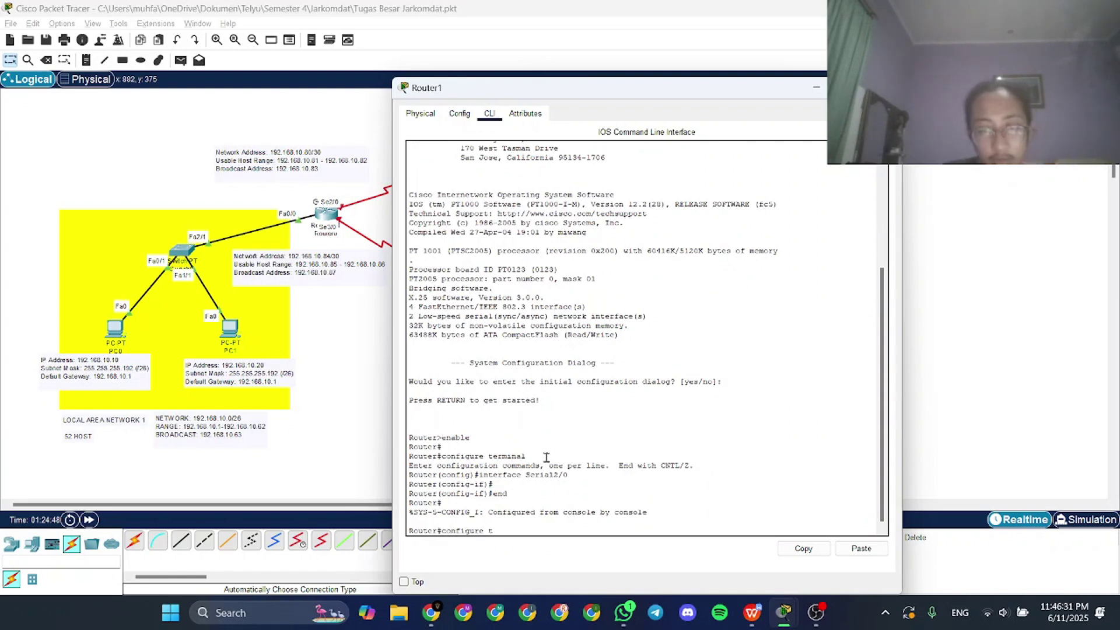
pyautogui.write('ermin')
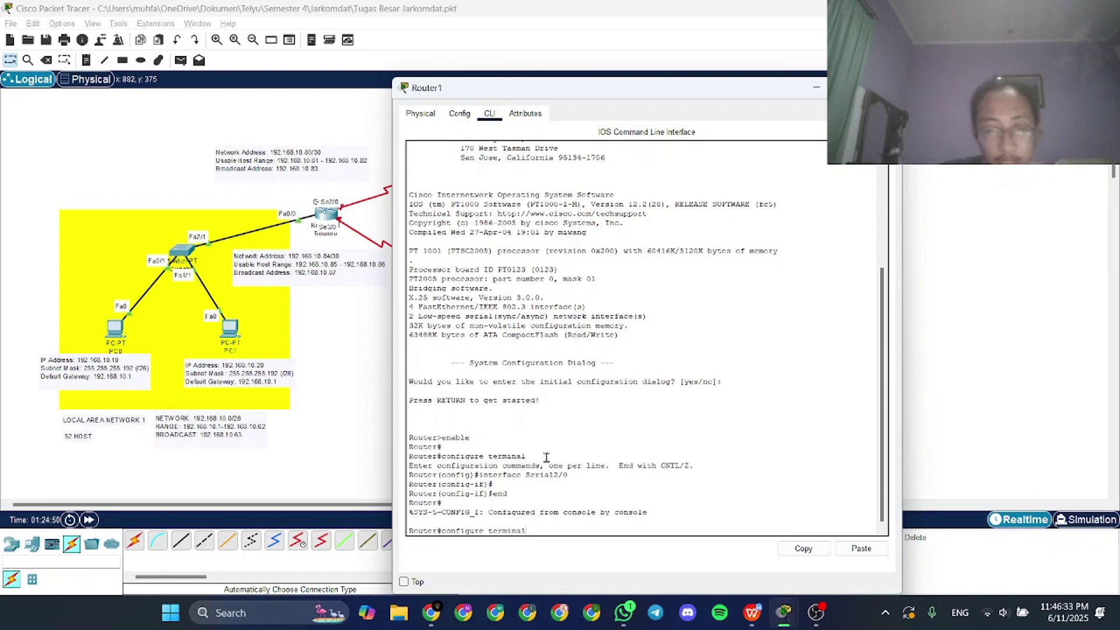
pyautogui.write('al')
pyautogui.press('Return')
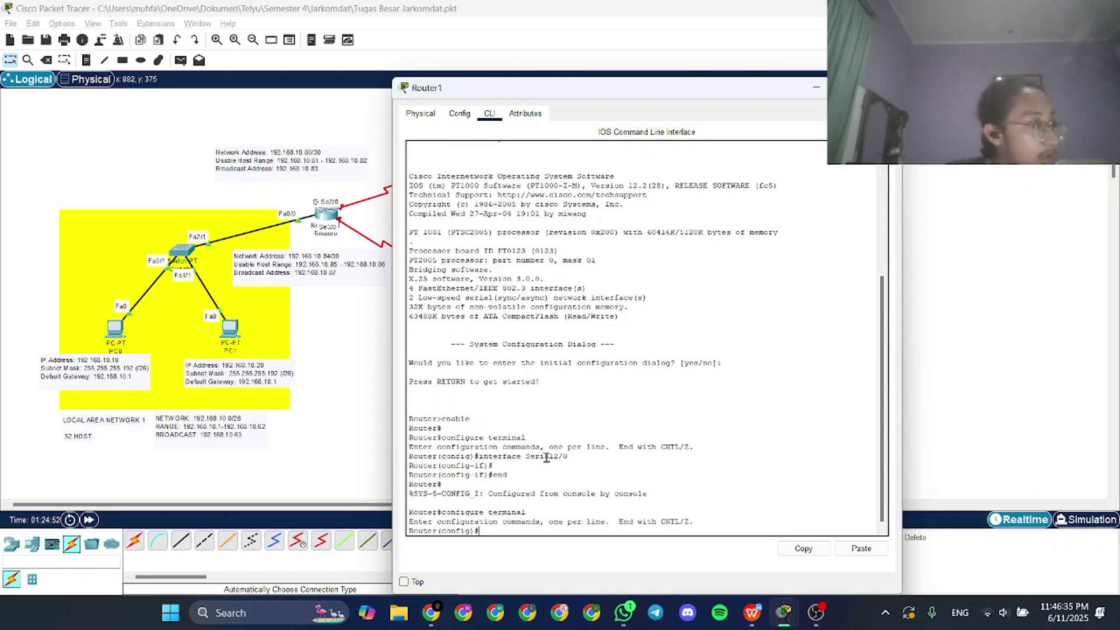
# Set the router's hostname to Router1
pyautogui.write('hostname')
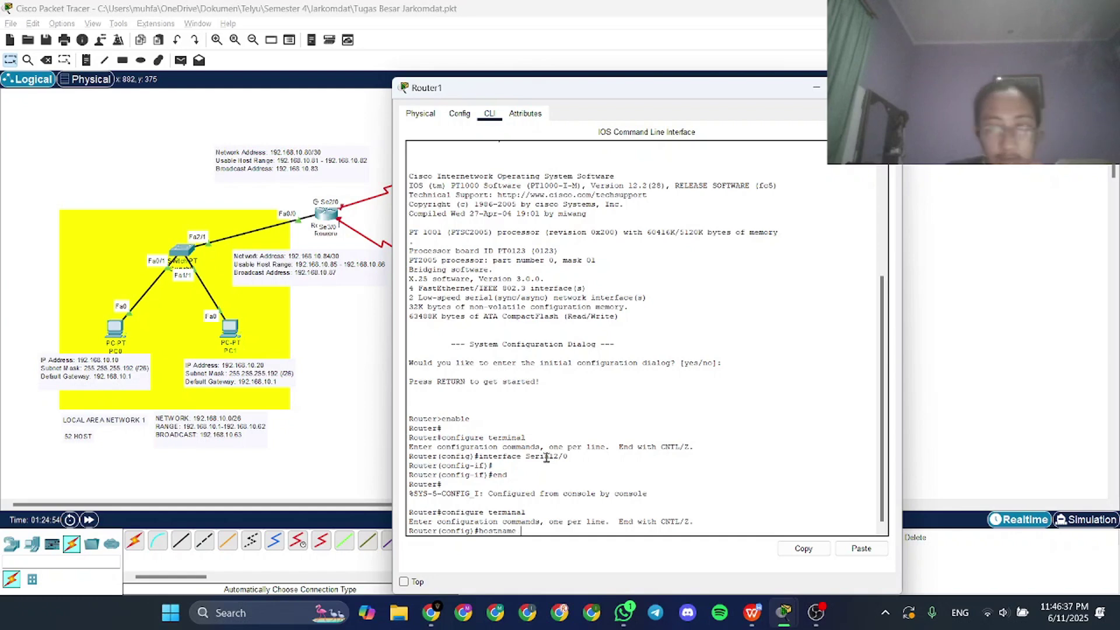
pyautogui.write(' Router')
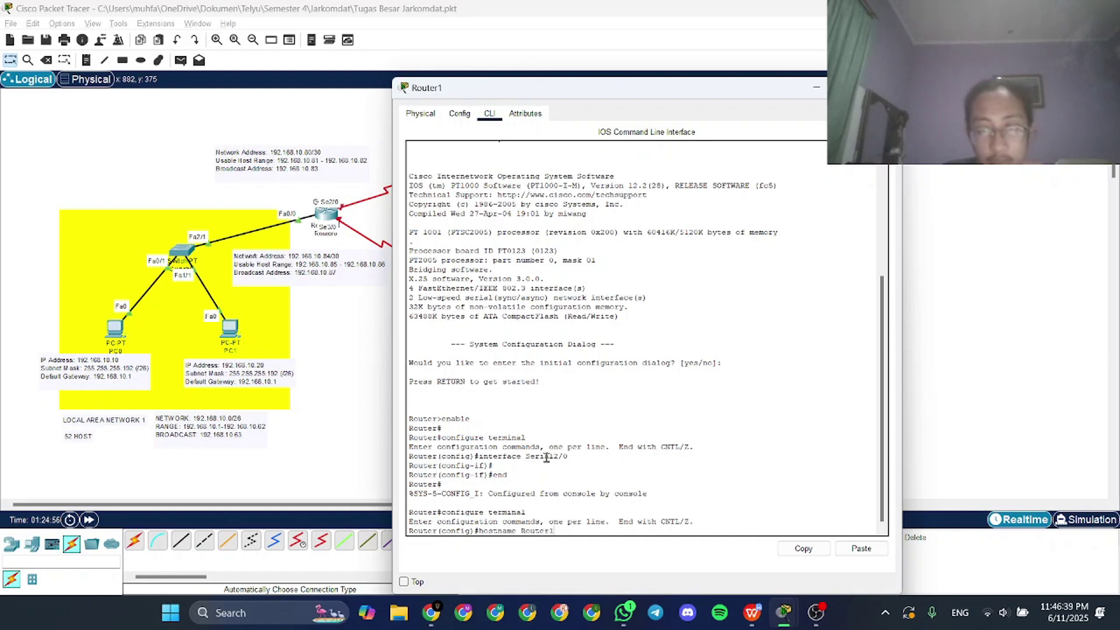
pyautogui.write('1')
pyautogui.press('Return')
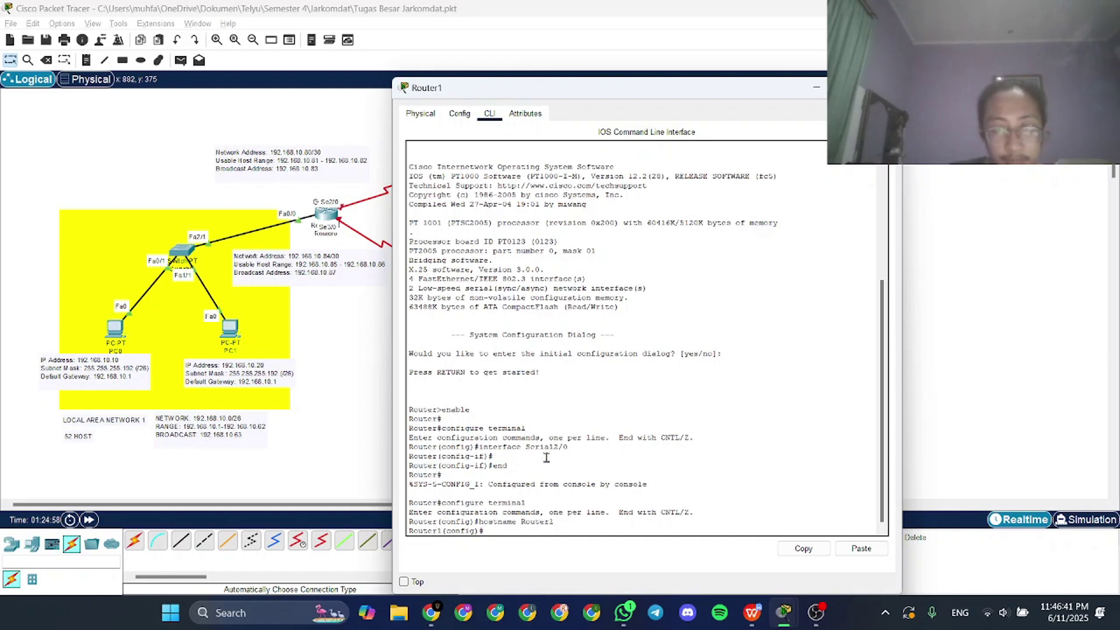
pyautogui.press('Return')
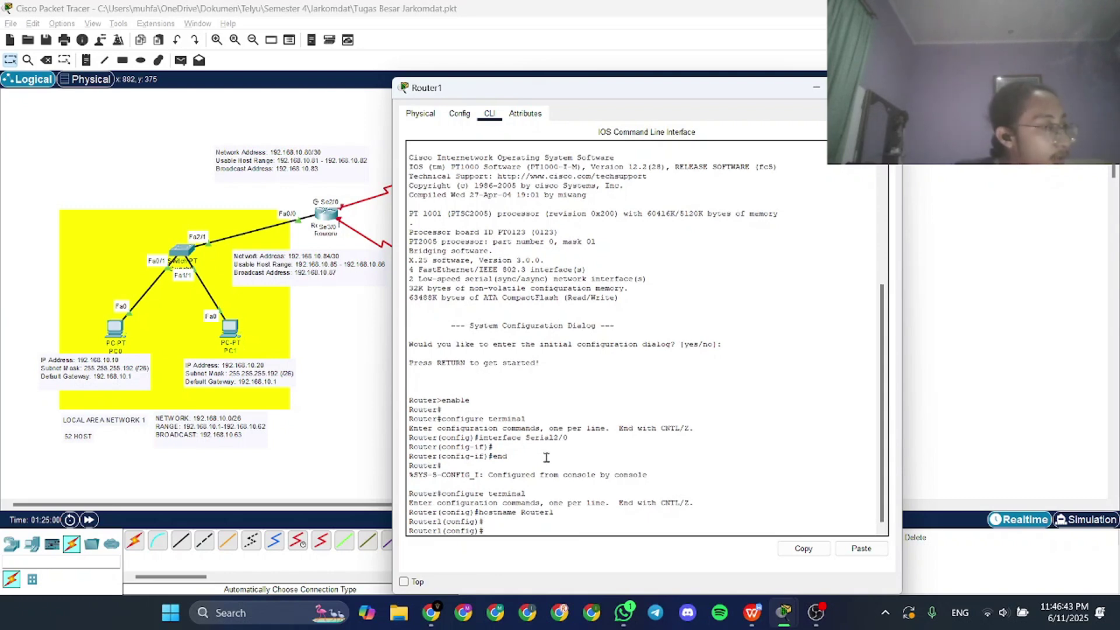
# Enter interface configuration mode for Router1's Serial2/0, checking the topology's interface labels before completing the command
pyautogui.write('interface')
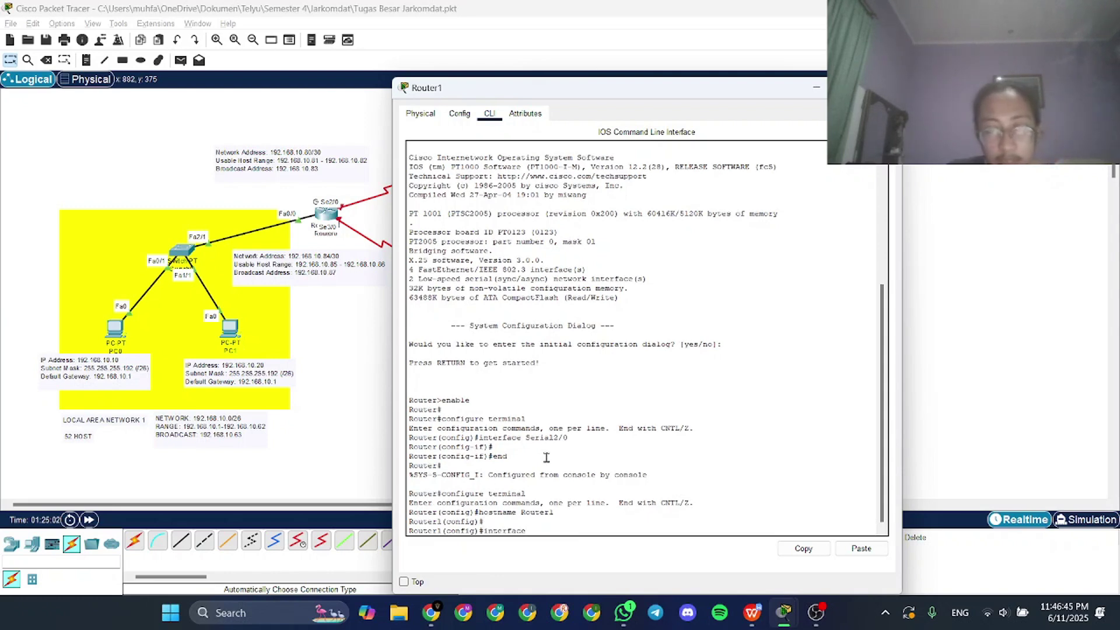
pyautogui.write(' Serial')
pyautogui.press('Escape')
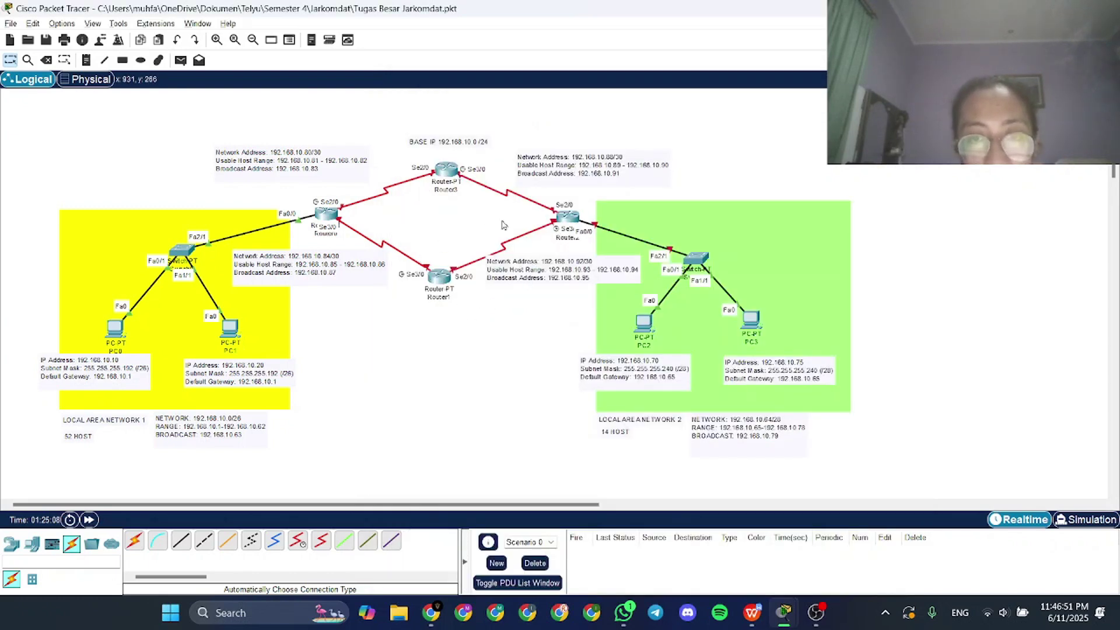
pyautogui.click(562, 227)
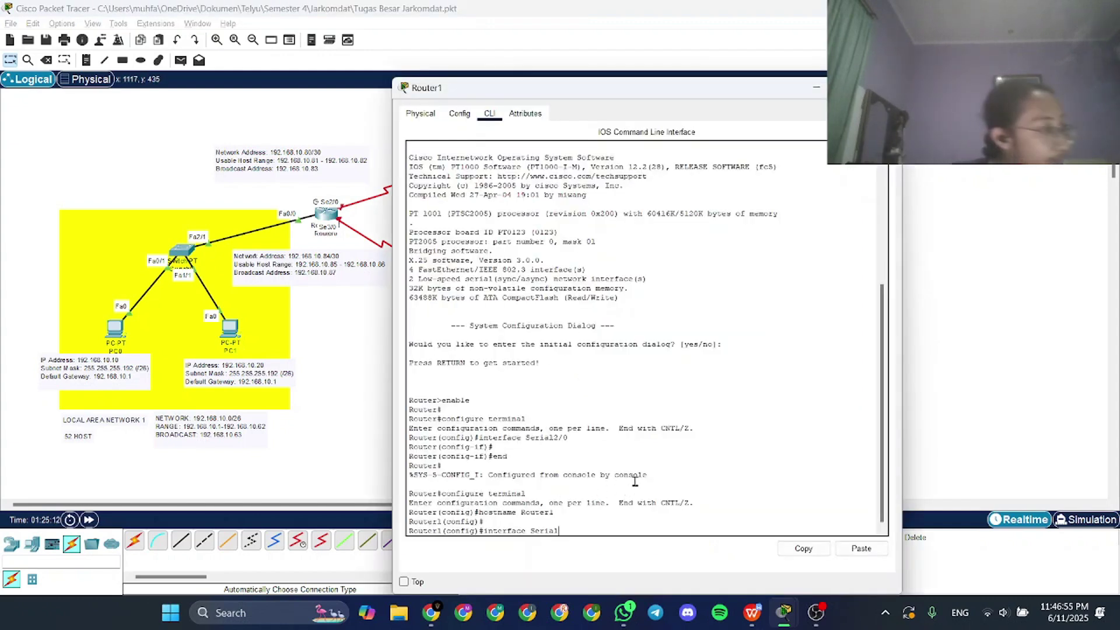
pyautogui.write('2/')
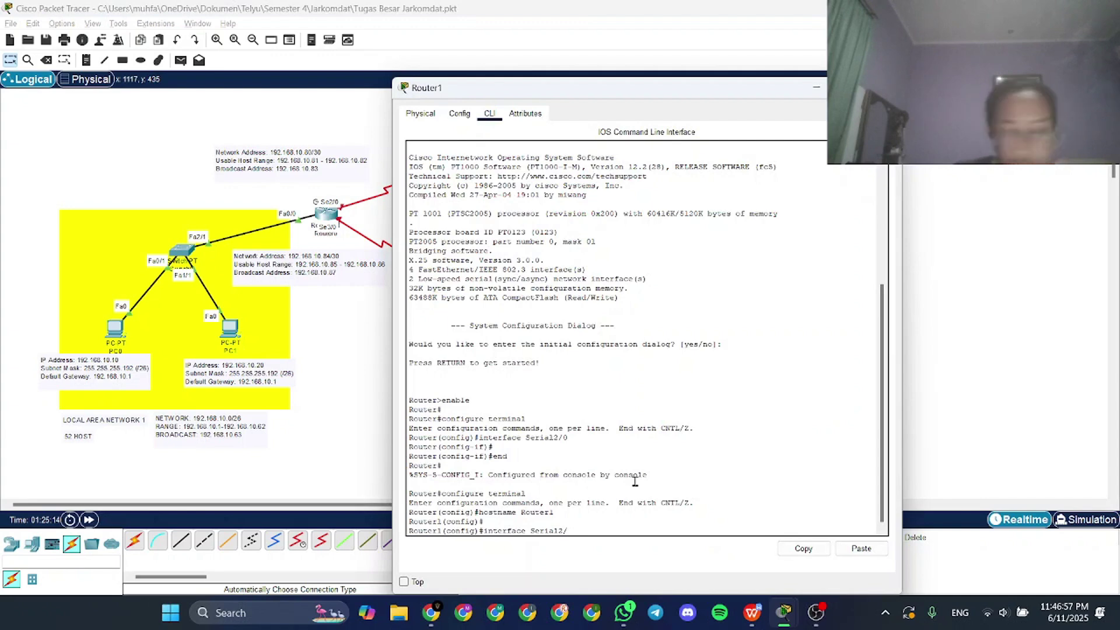
pyautogui.write('0')
pyautogui.press('Return')
# Assign IP address 192.168.10.86 with subnet mask 255.255.255.252 to Router1's Serial2/0 interface
pyautogui.write('ig-if)#i')
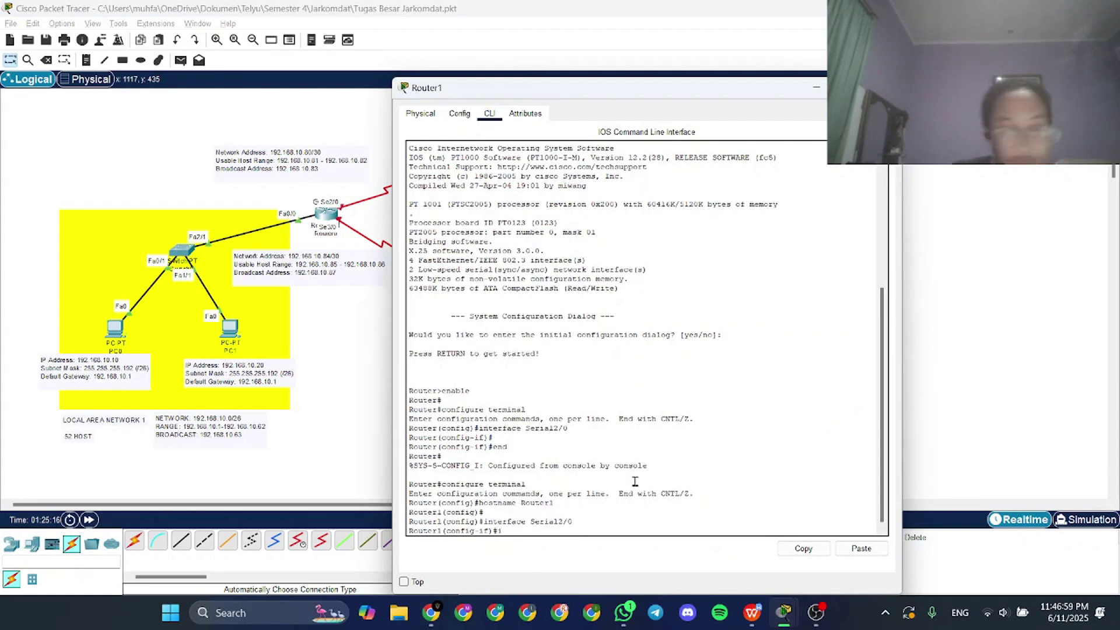
pyautogui.write('p address ')
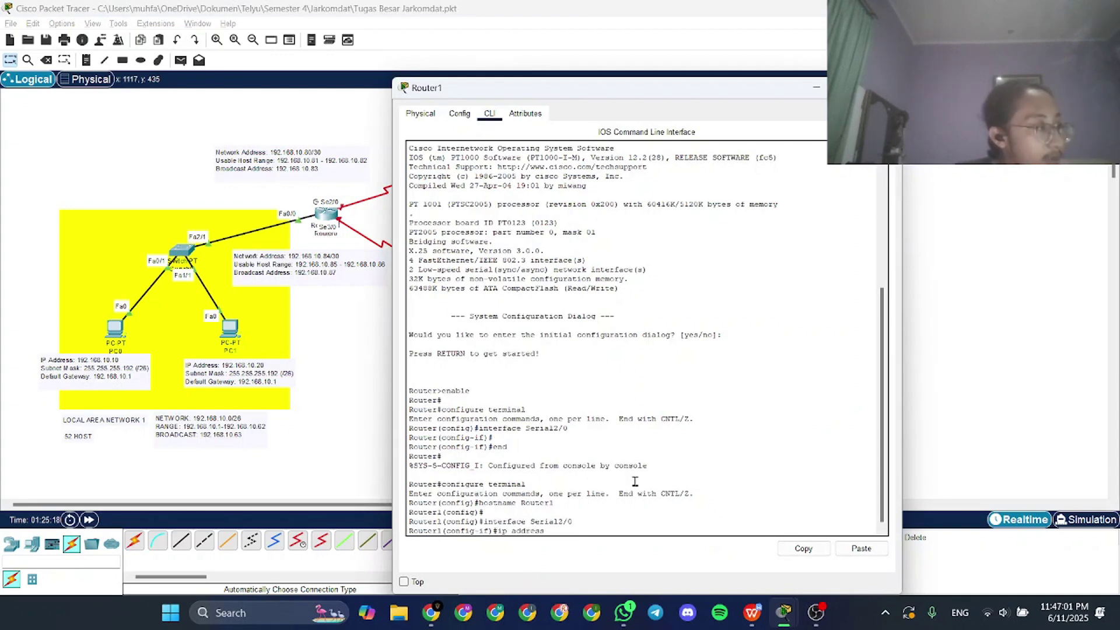
pyautogui.write('192.1')
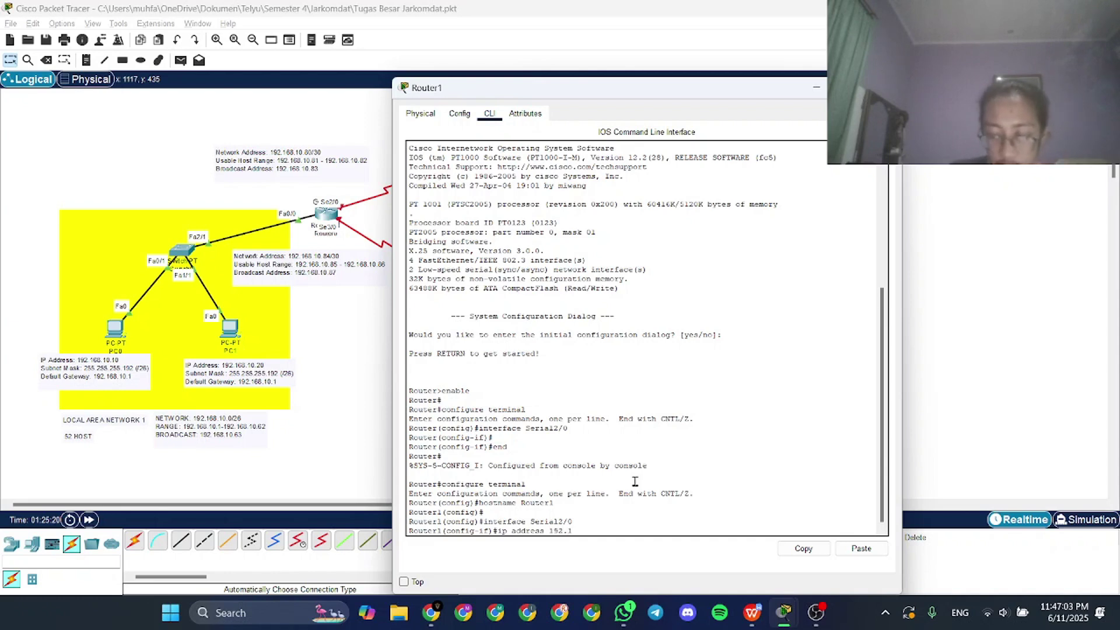
pyautogui.write('68')
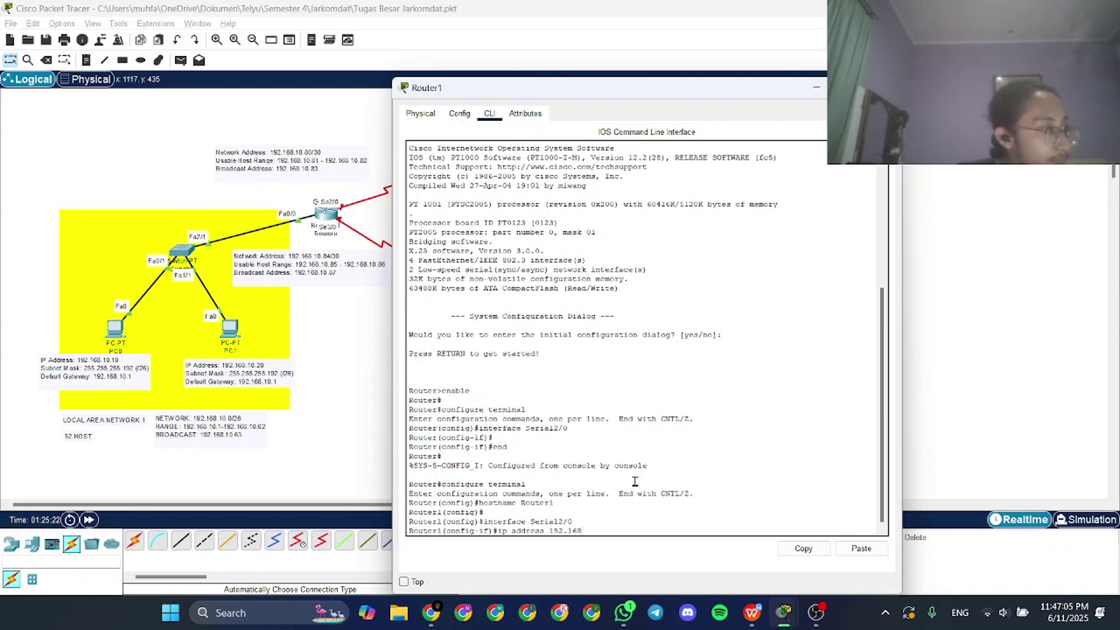
pyautogui.write('.10.93')
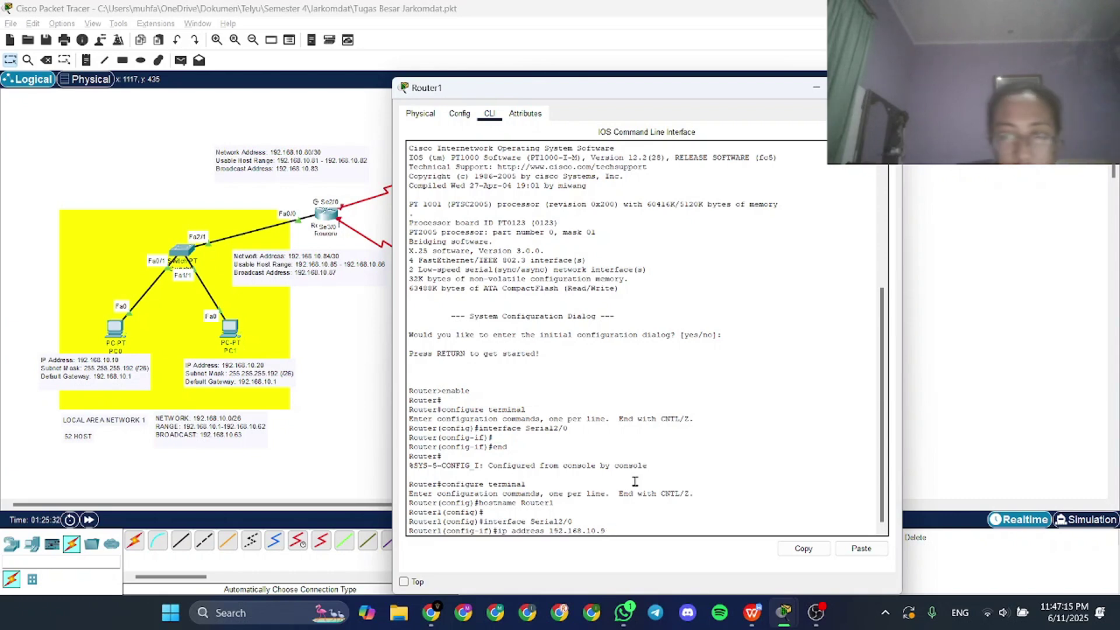
pyautogui.press('BackSpace')
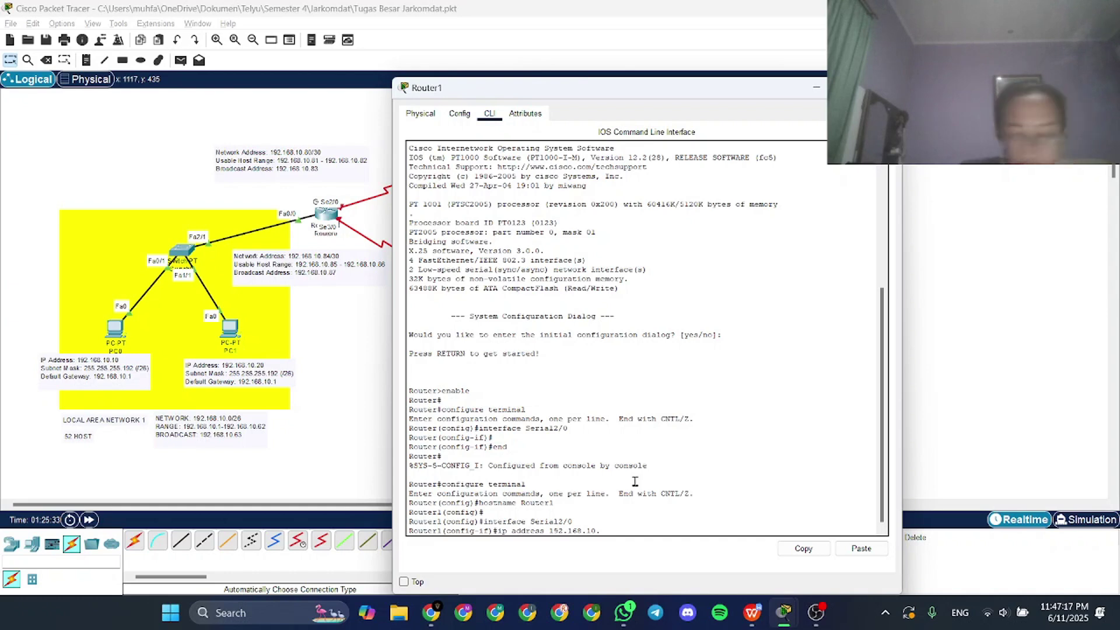
pyautogui.write('86 255')
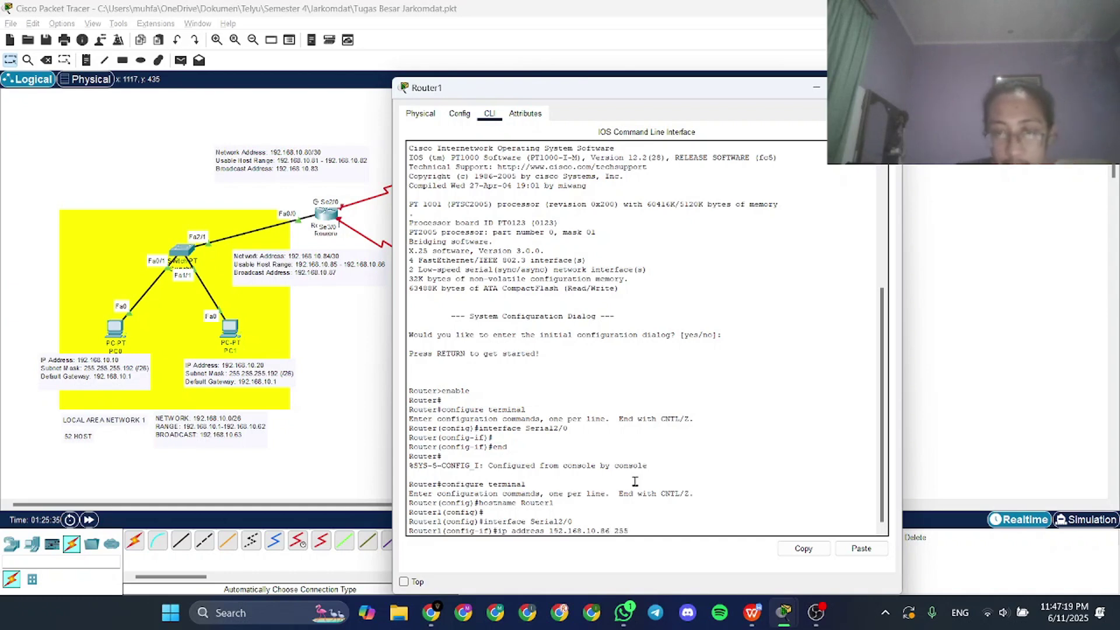
pyautogui.write('.255.255.252')
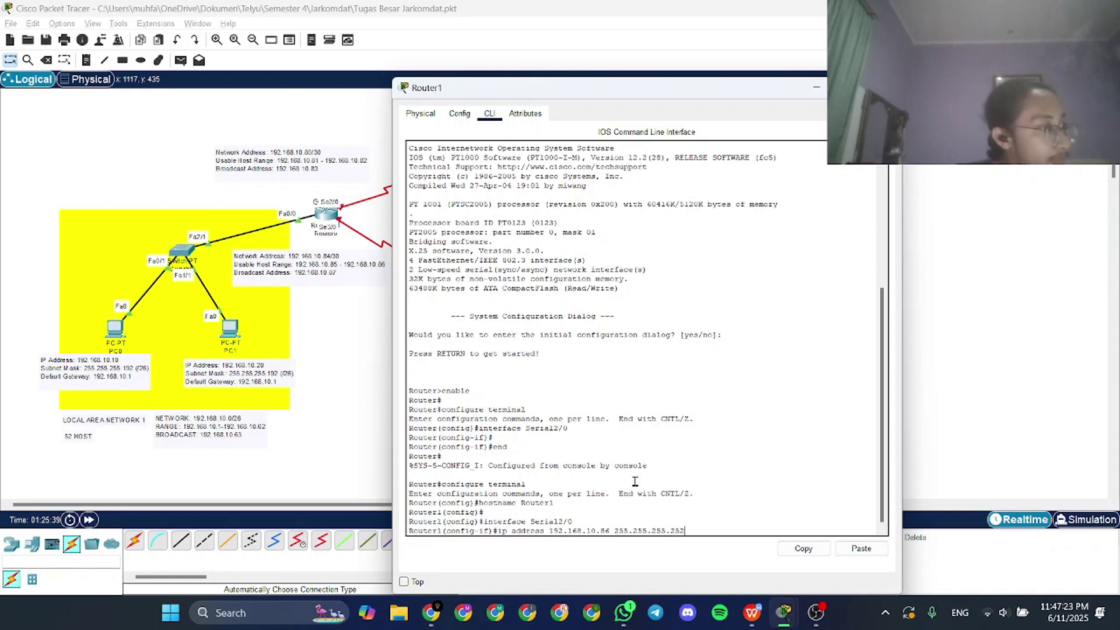
pyautogui.press('Return')
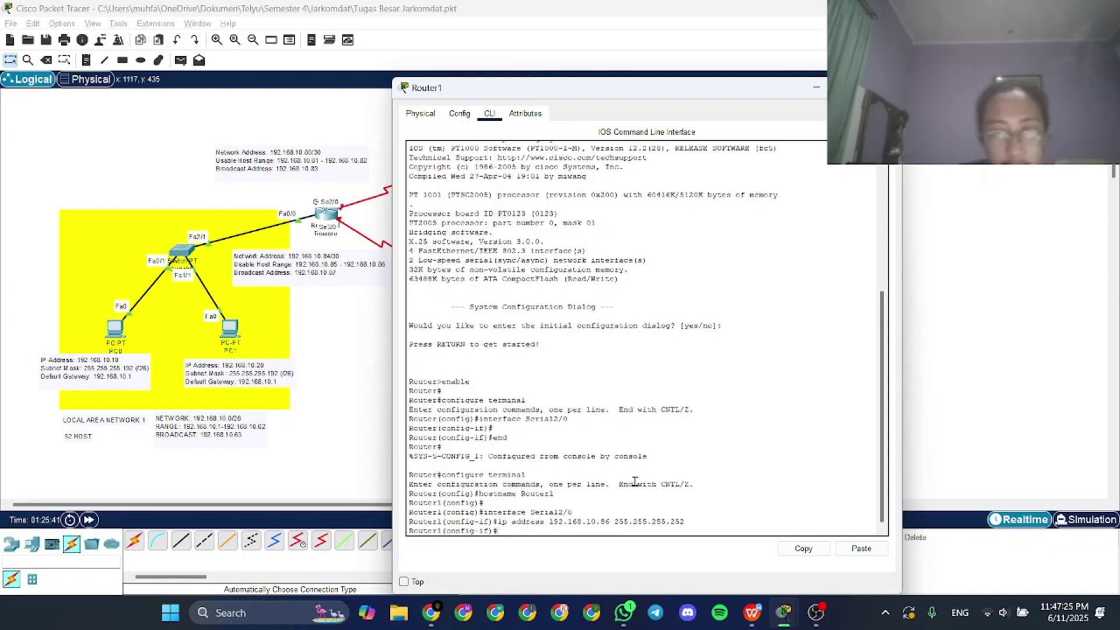
# Check the topology addressing, enable Serial2/0 with no shutdown, and exit to Router1's global configuration mode
pyautogui.hotkey('alt', 'Tab')
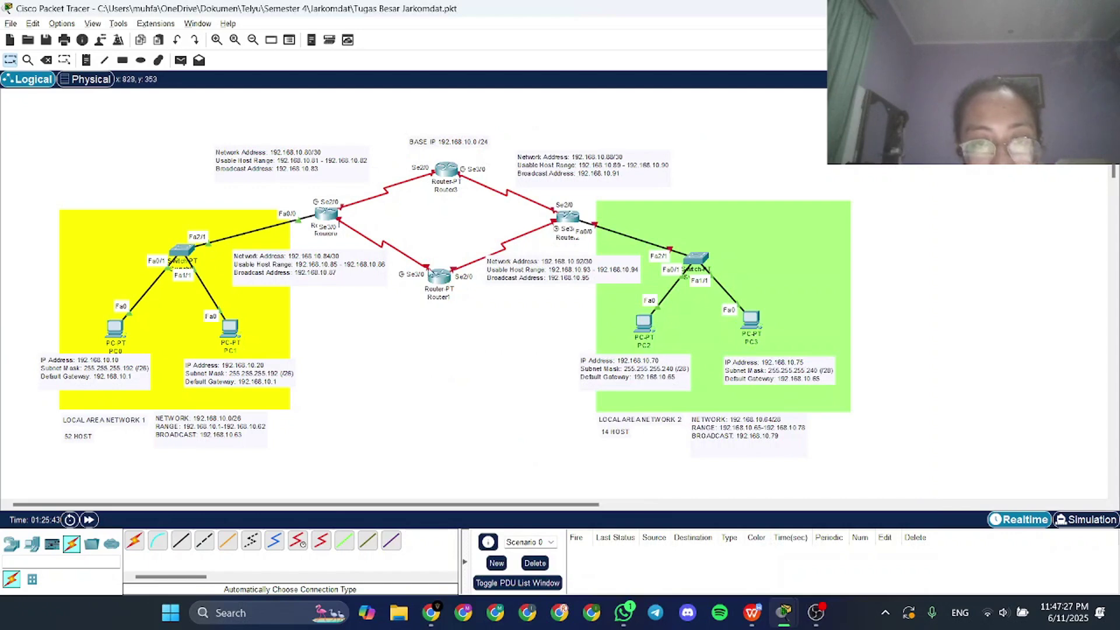
pyautogui.click(435, 292)
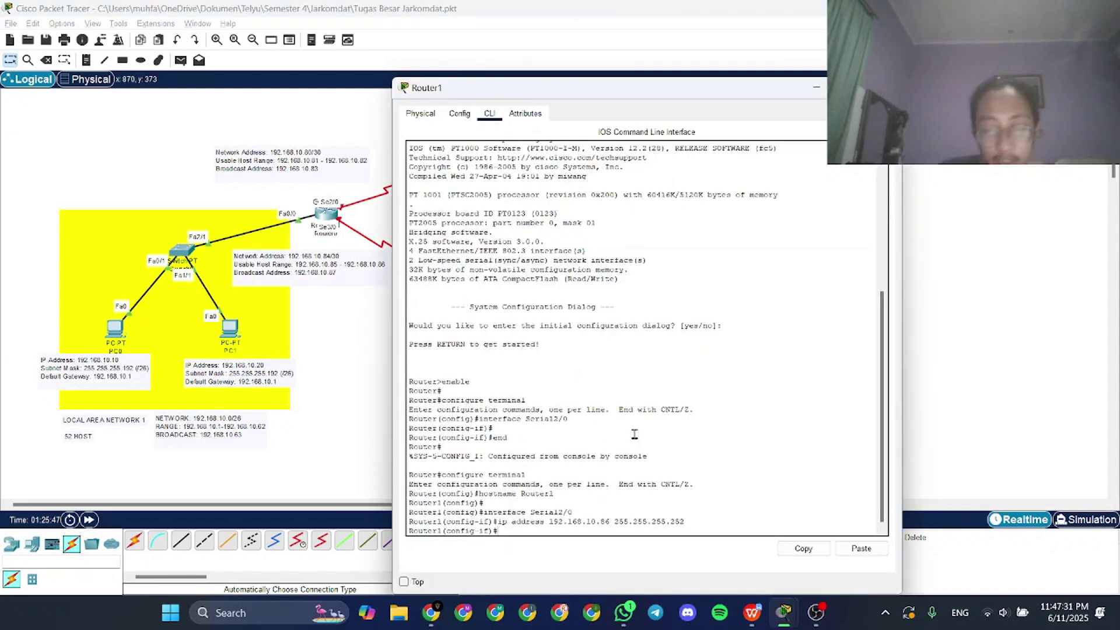
pyautogui.write('no shutdown')
pyautogui.press('Return')
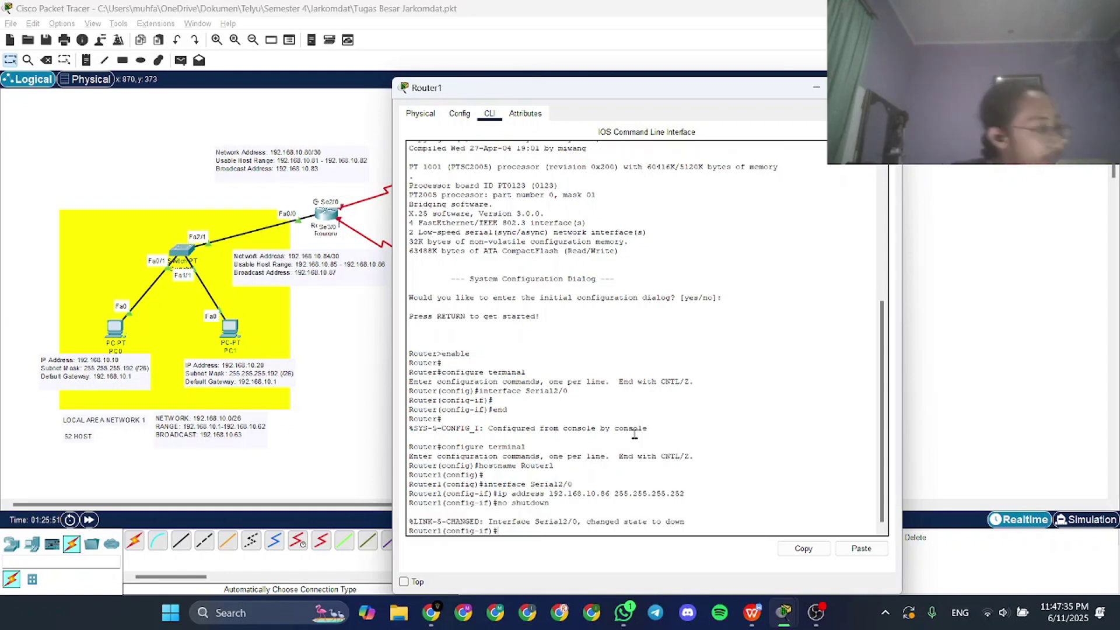
pyautogui.write('exit')
pyautogui.press('Return')
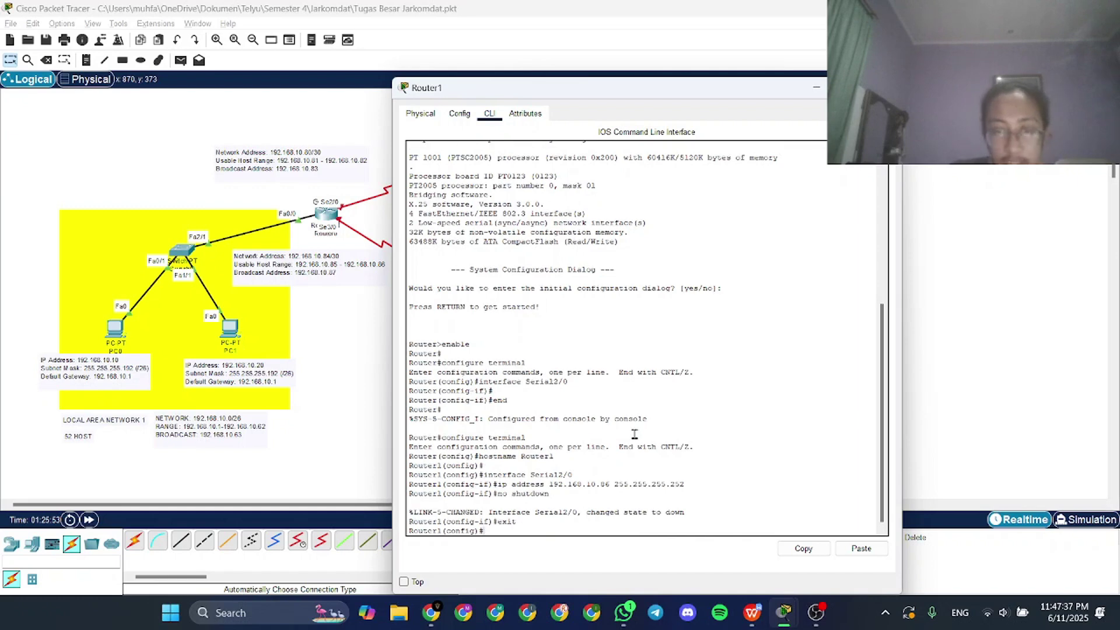
pyautogui.press('Return')
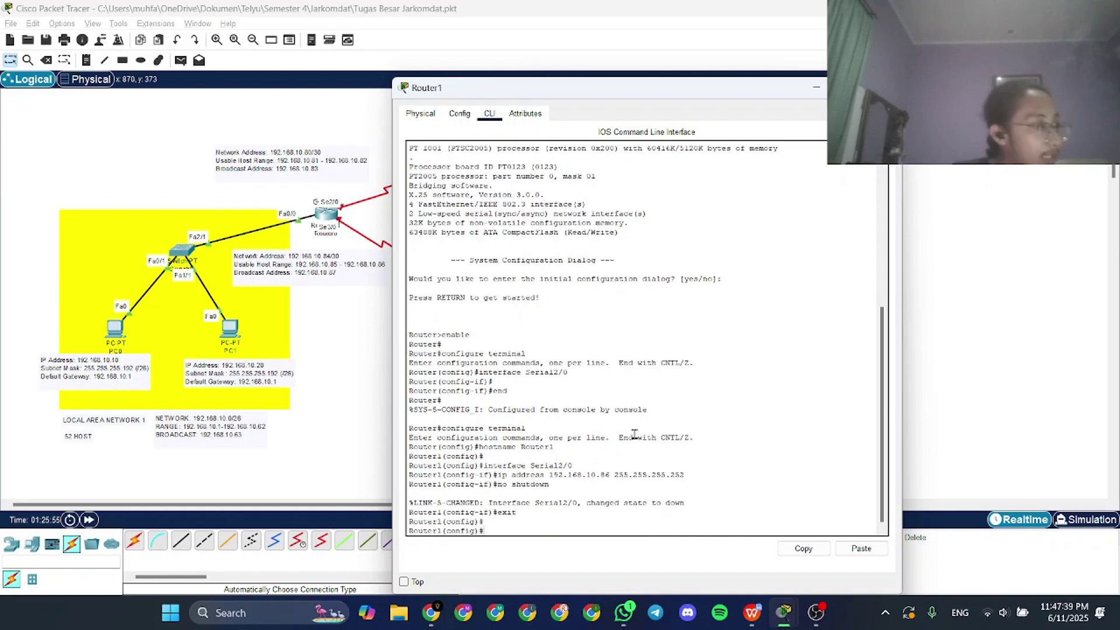
# Enter interface configuration mode for Router1's Serial3/0, checking the topology before running the command
pyautogui.write('interface')
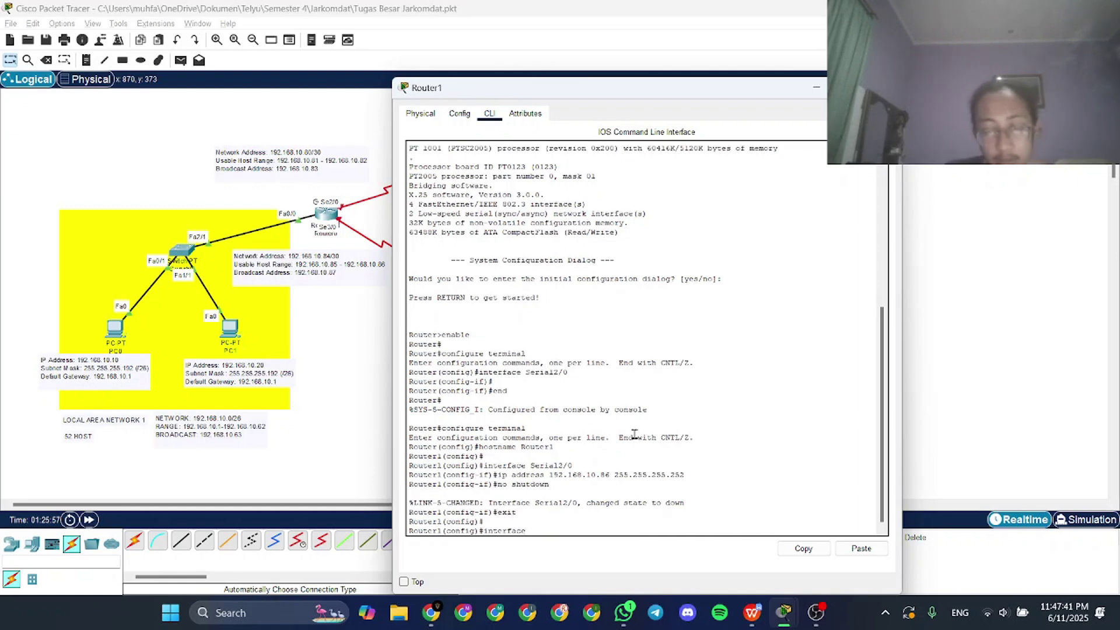
pyautogui.write(' Serial3/0')
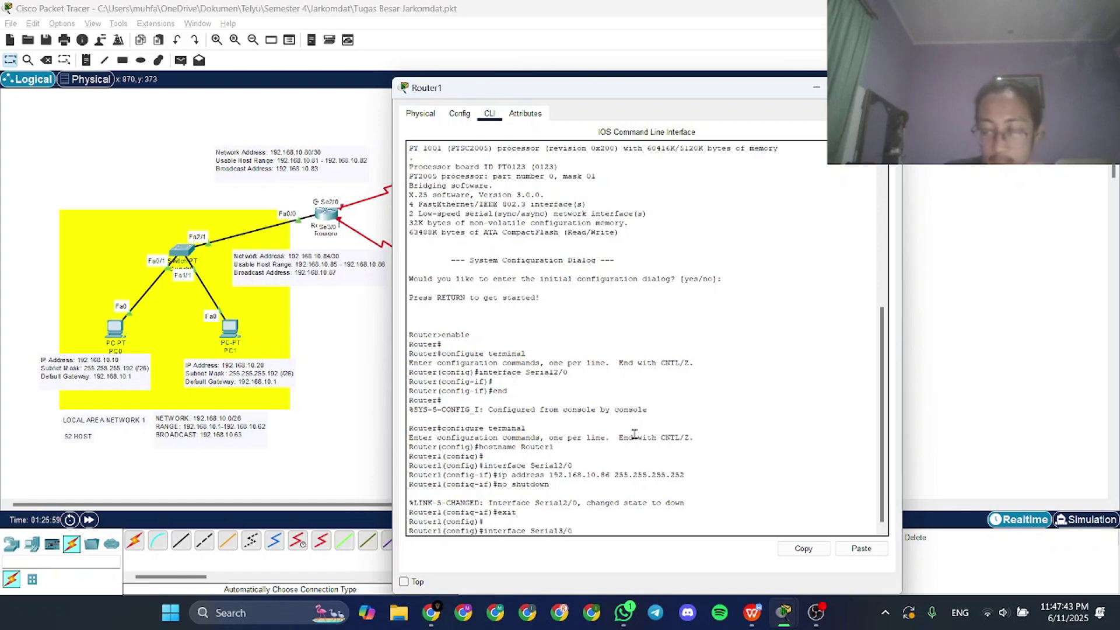
pyautogui.hotkey('alt', 'Tab')
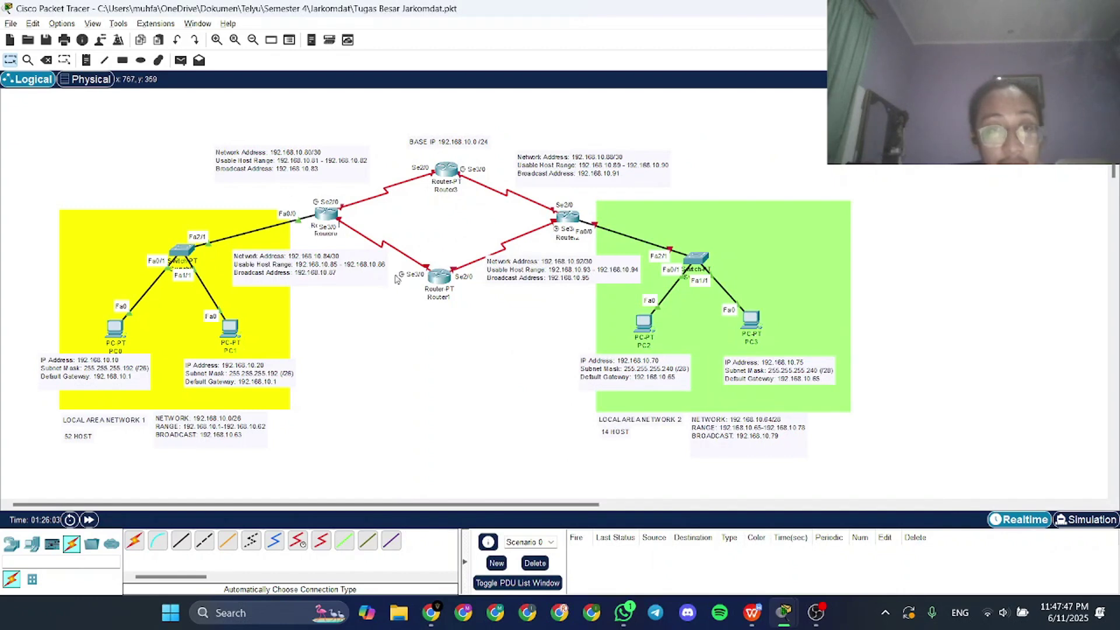
pyautogui.click(437, 278)
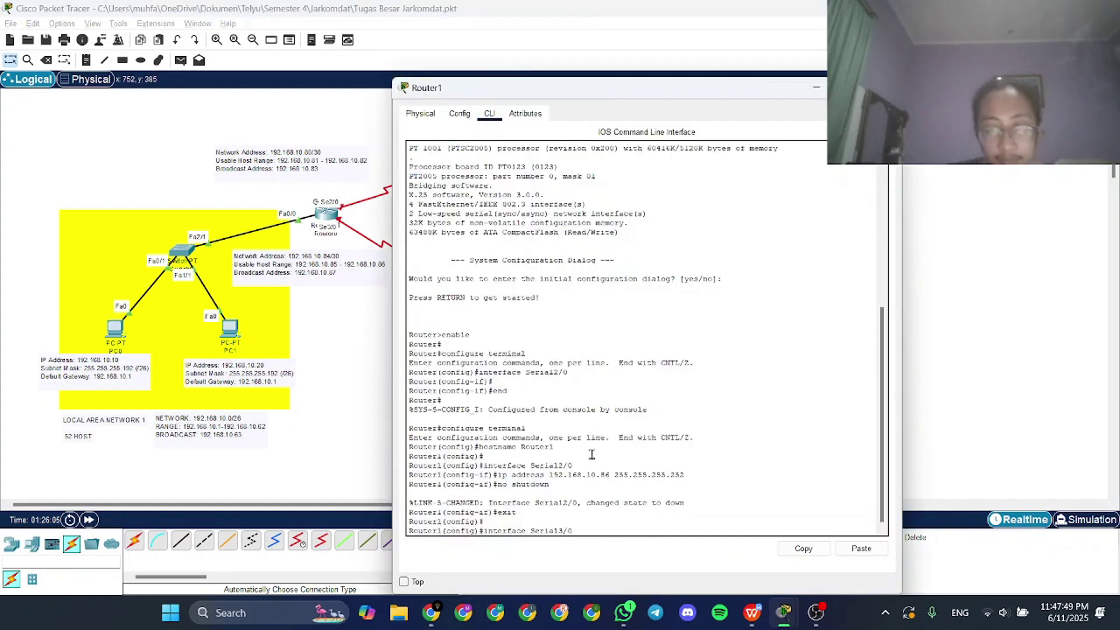
pyautogui.press('Return')
# Assign IP address 192.168.10.93 with subnet mask 255.255.255.252 to Router1's Serial3/0 interface
pyautogui.write('ip address ')
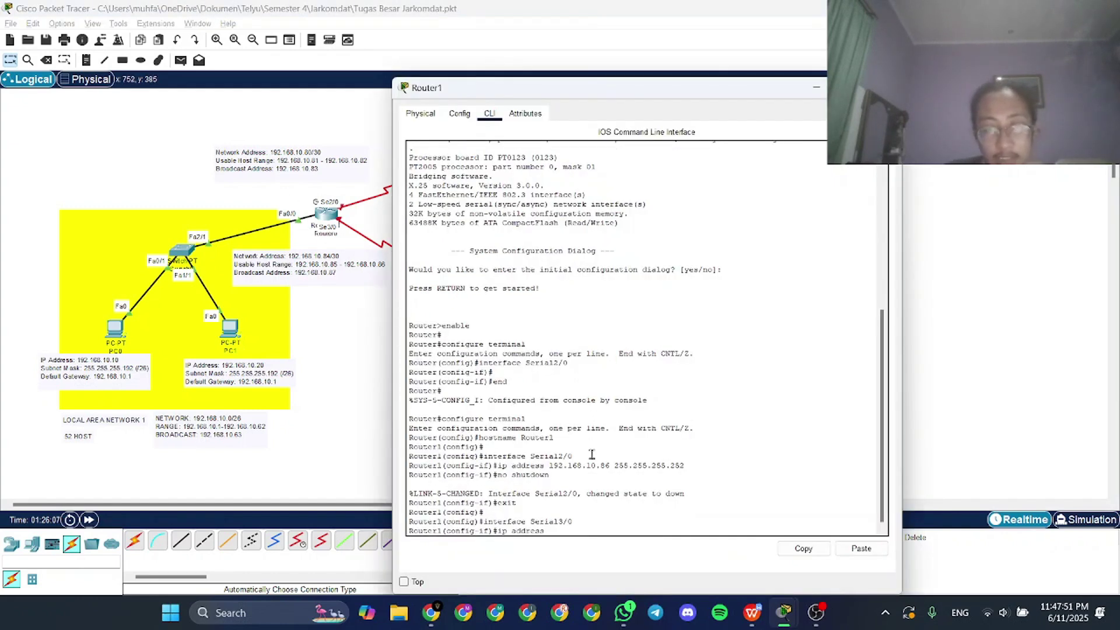
pyautogui.write('192')
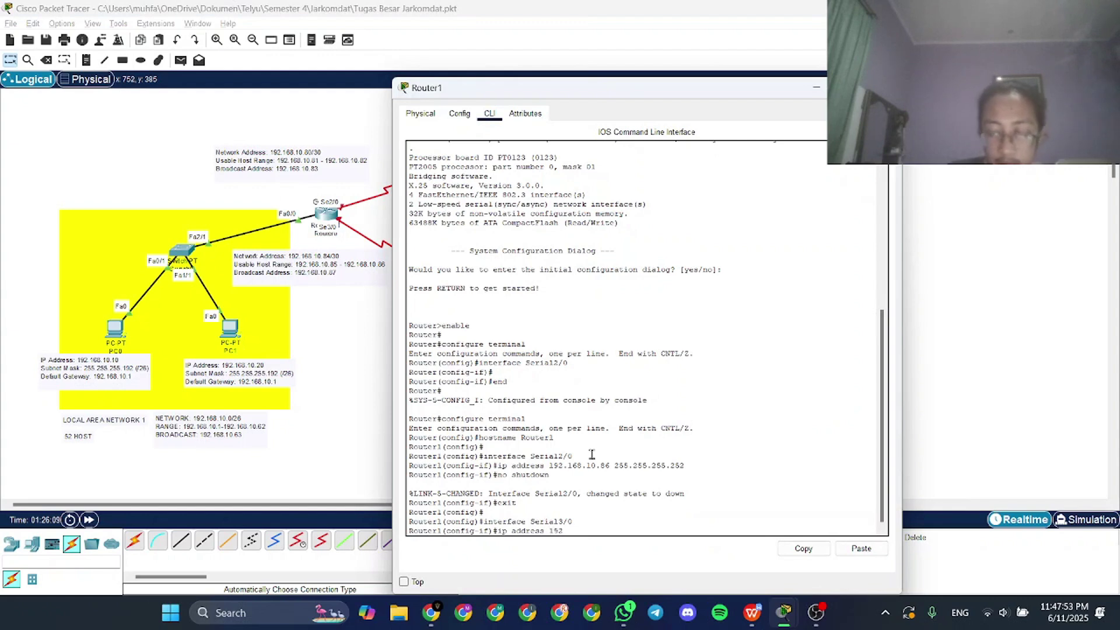
pyautogui.write('.168.10.')
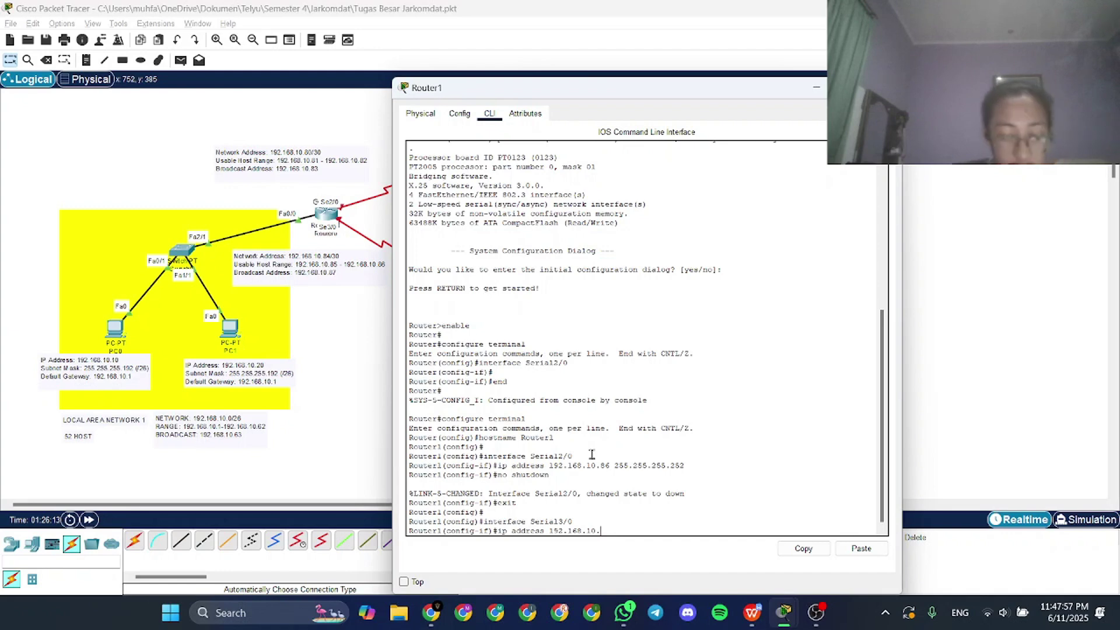
pyautogui.write('93 255.255.255.252')
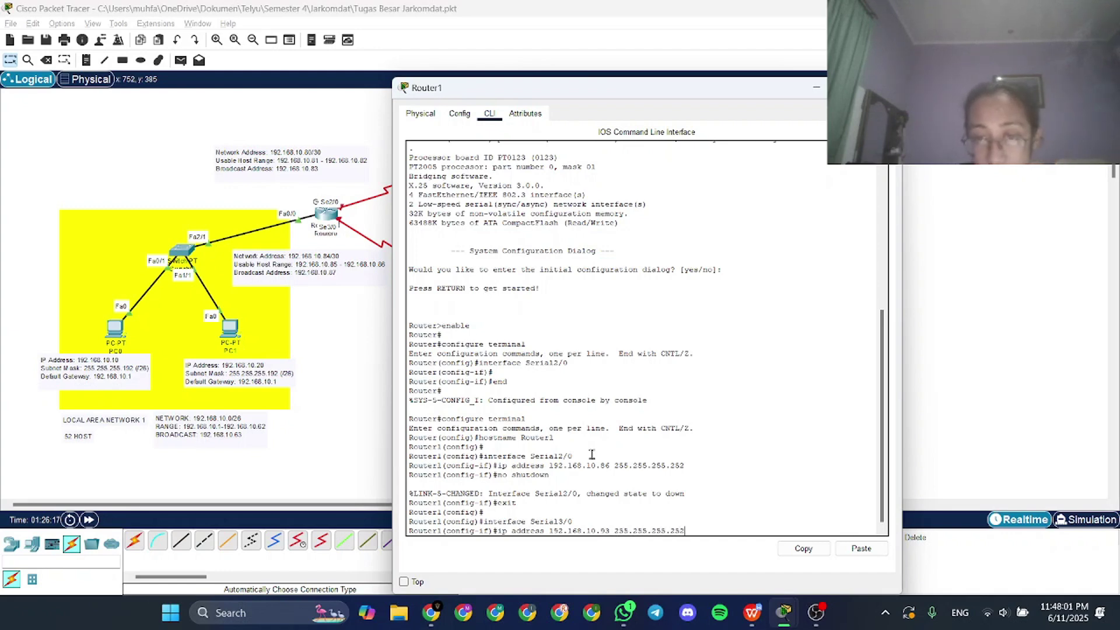
pyautogui.press('Return')
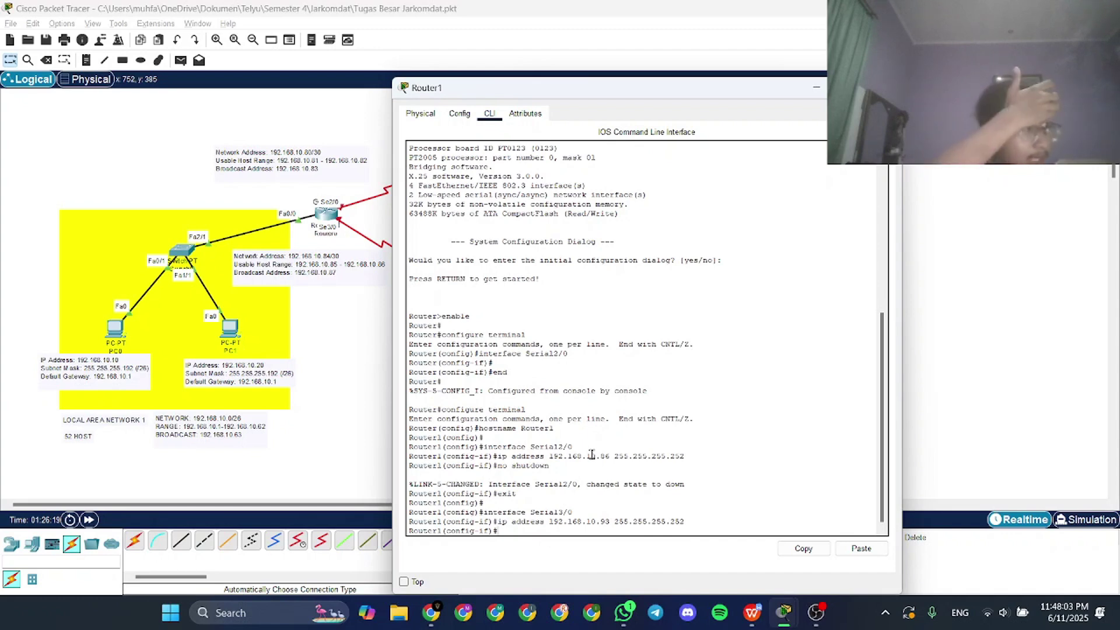
# Check the topology addressing around Router1, and set the clock rate of its Serial3/0 interface to 9600
pyautogui.hotkey('alt', 'Tab')
pyautogui.scroll(1, 456, 292)
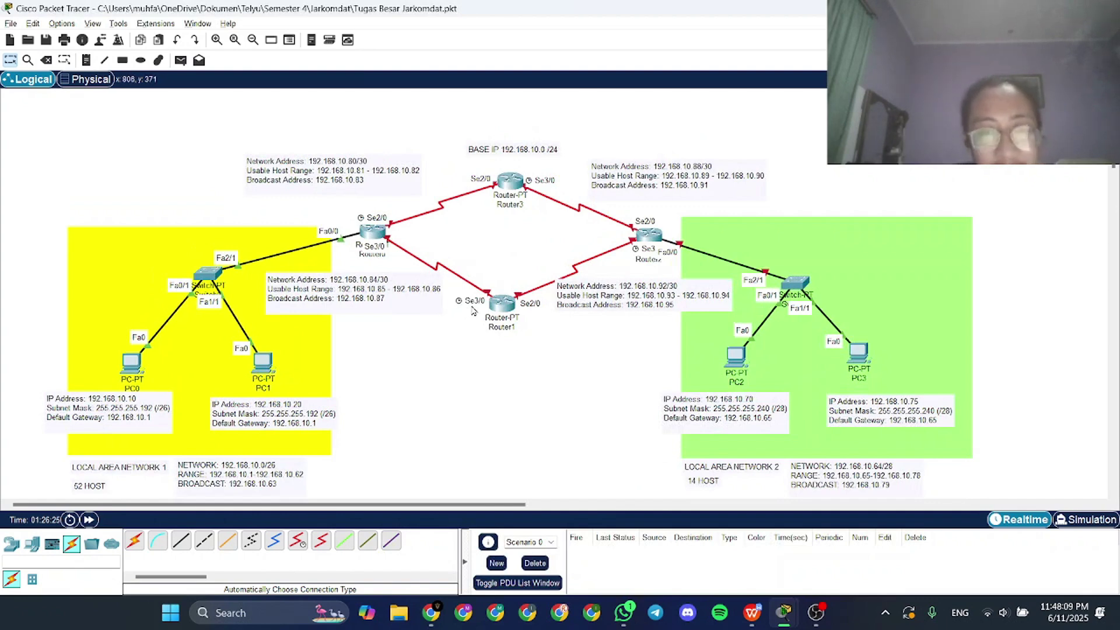
pyautogui.scroll(-1, 469, 309)
pyautogui.hotkey('alt', 'Tab')
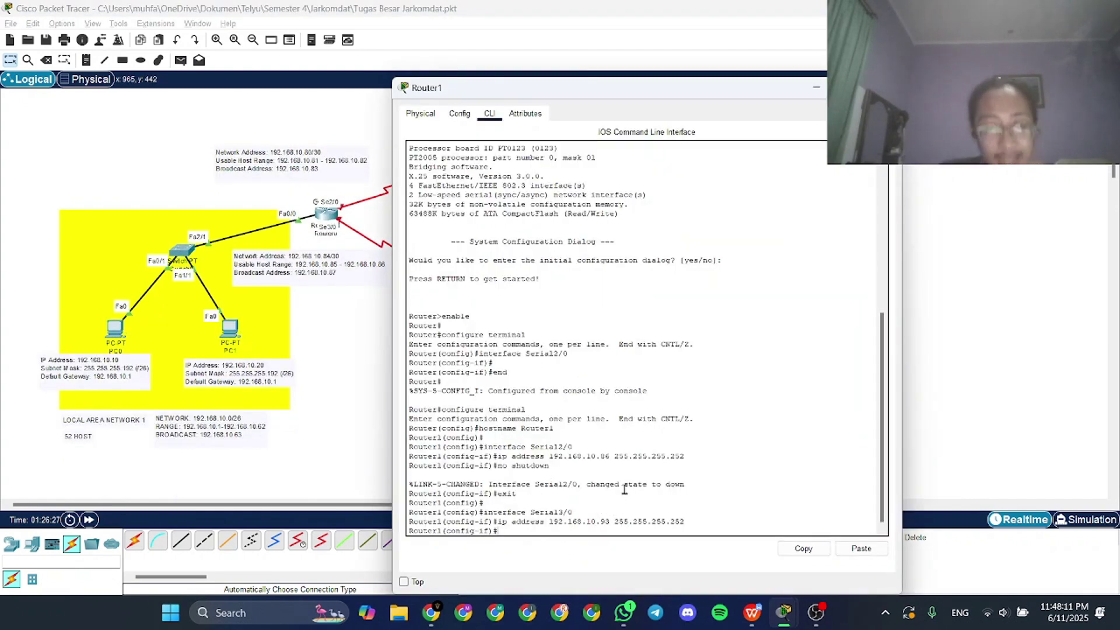
pyautogui.write('cl')
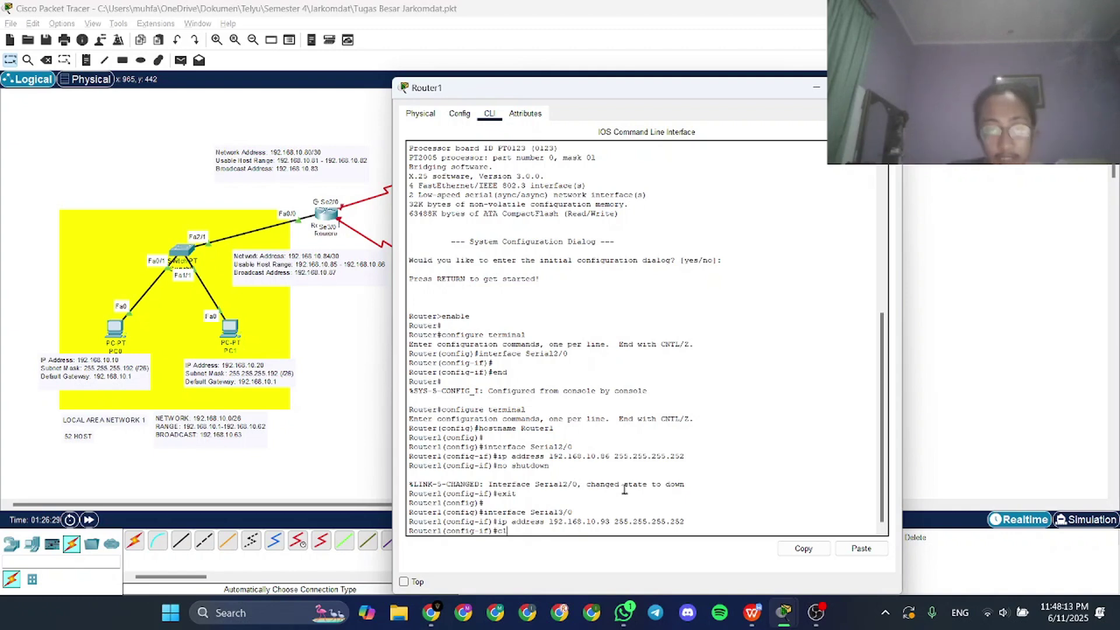
pyautogui.write('ock rate 9600')
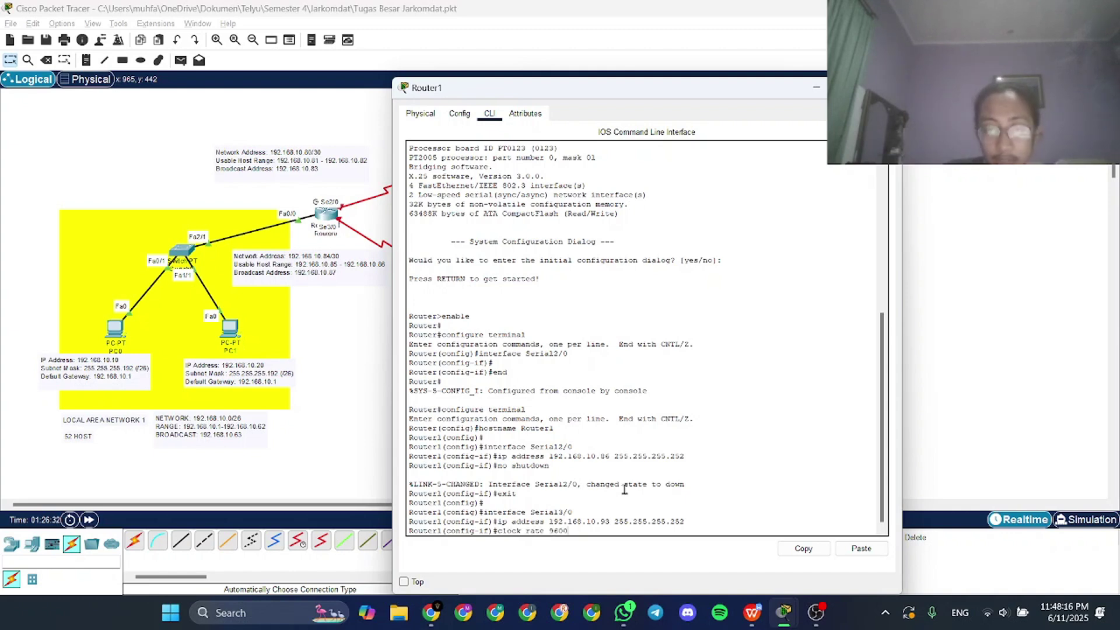
pyautogui.press('Return')
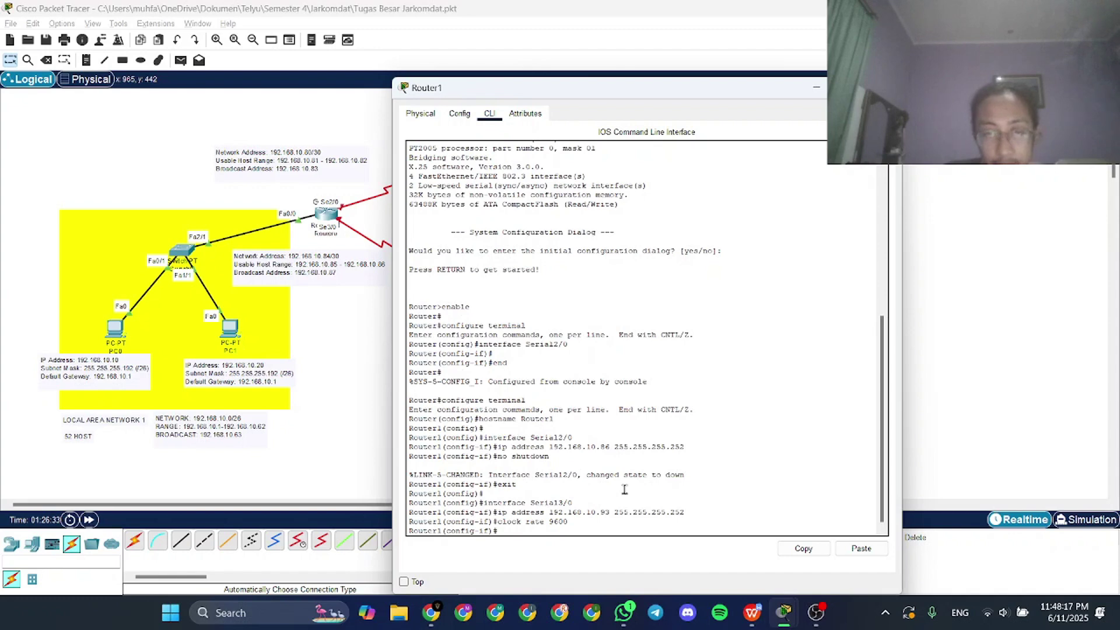
# Enable Router1's Serial3/0 interface with no shutdown and exit to global configuration mode
pyautogui.write('n')
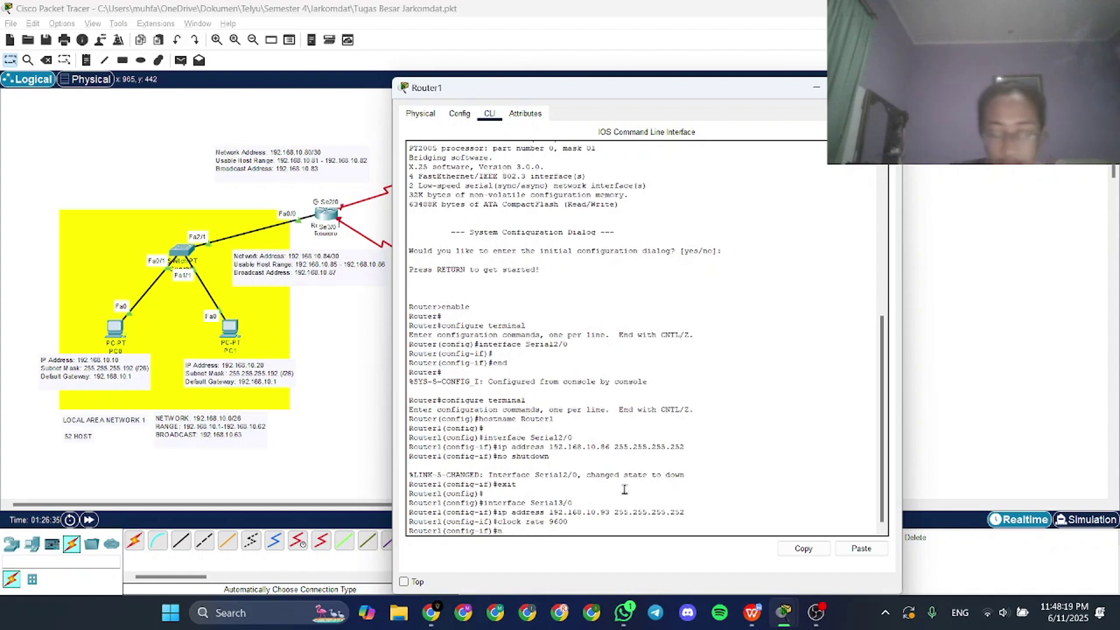
pyautogui.write('o shutdown')
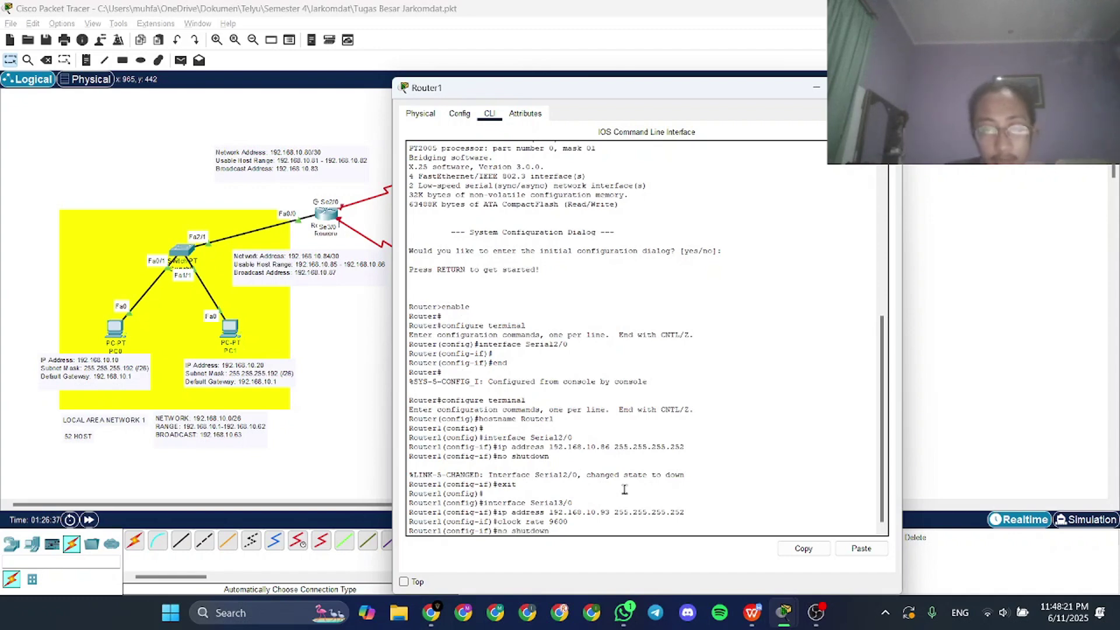
pyautogui.press('Return')
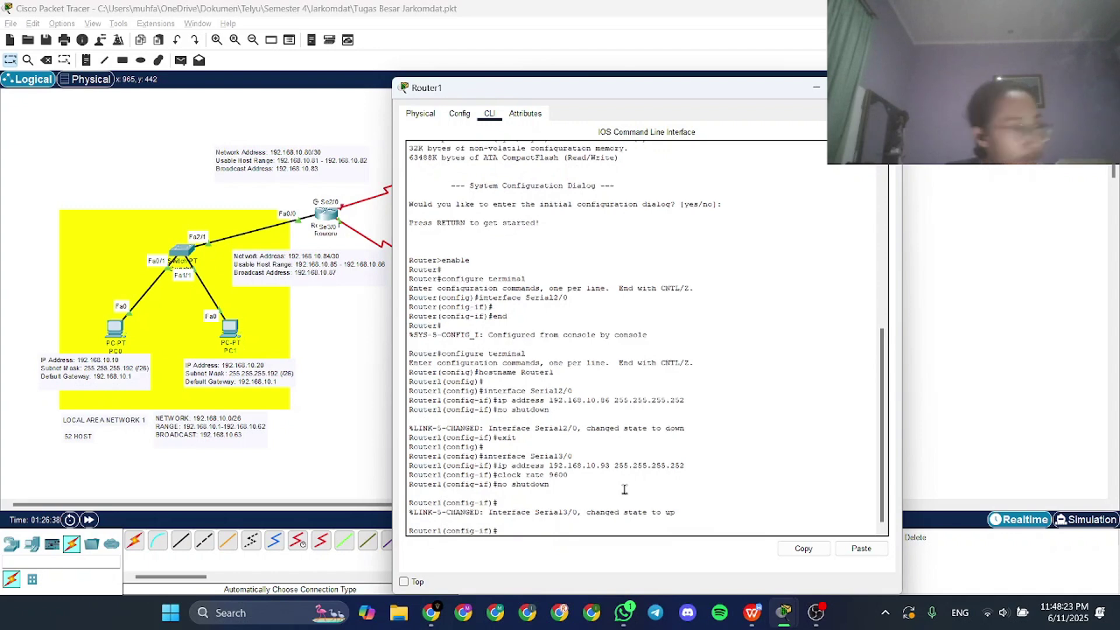
pyautogui.write('exit')
pyautogui.press('Return')
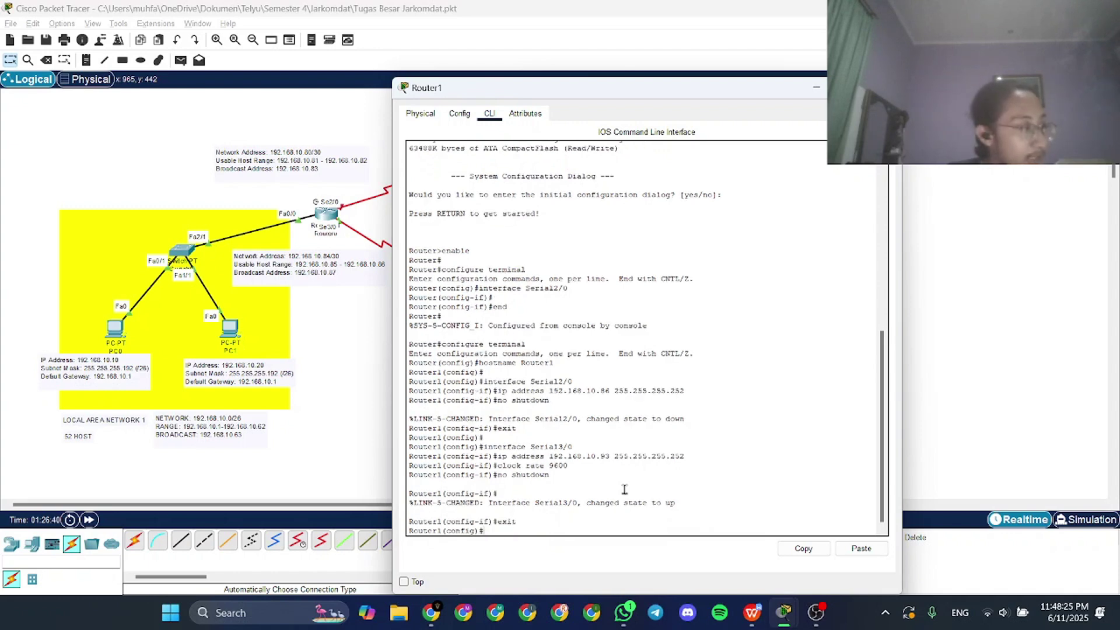
# End Router1's configuration mode, save with copy running-config startup-config using the default destination filename, and close the router's window
pyautogui.write('end')
pyautogui.press('Return')
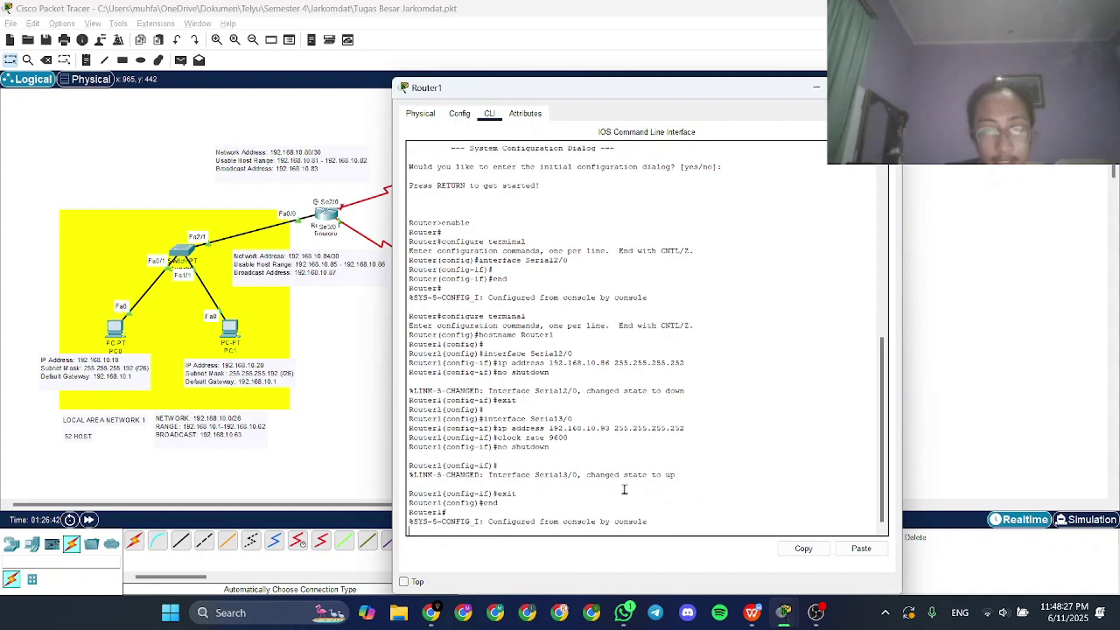
pyautogui.write('copy')
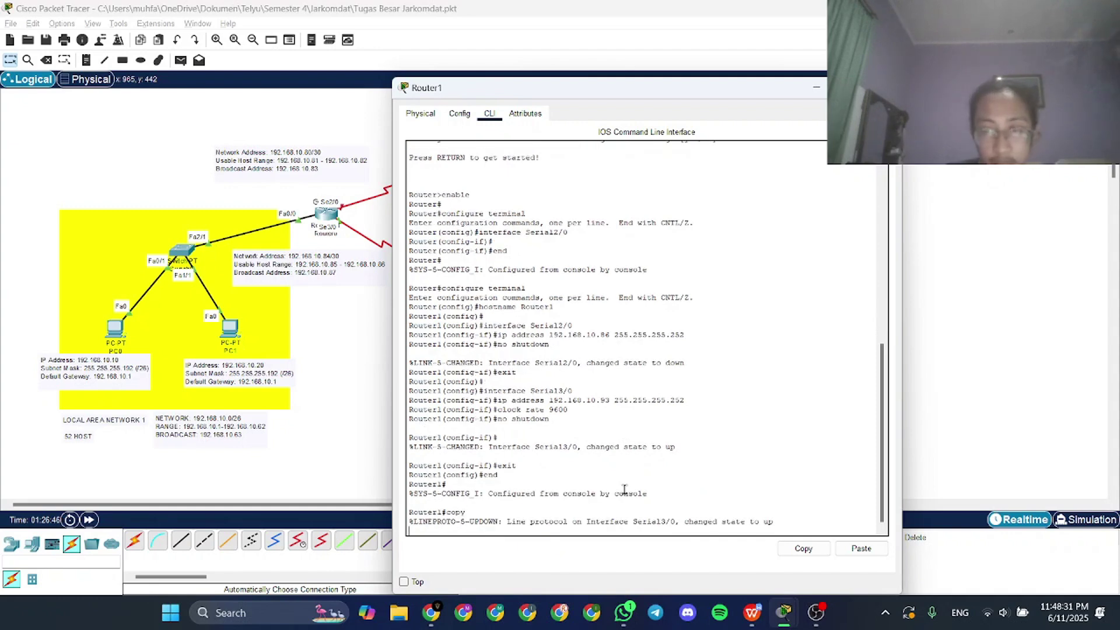
pyautogui.press('Return')
pyautogui.write('co')
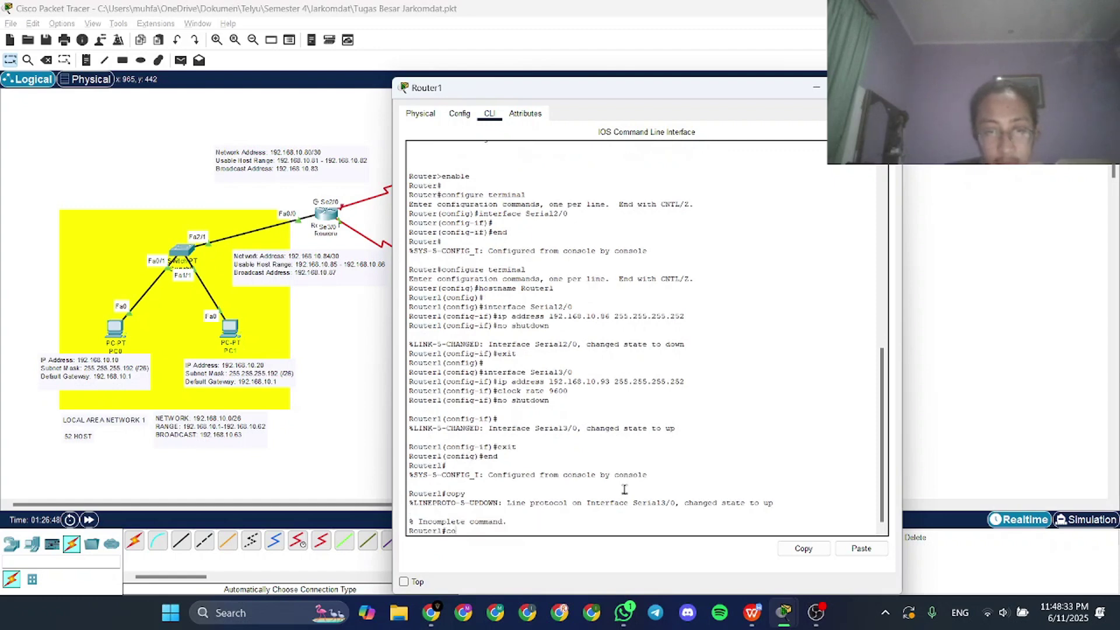
pyautogui.write('py running')
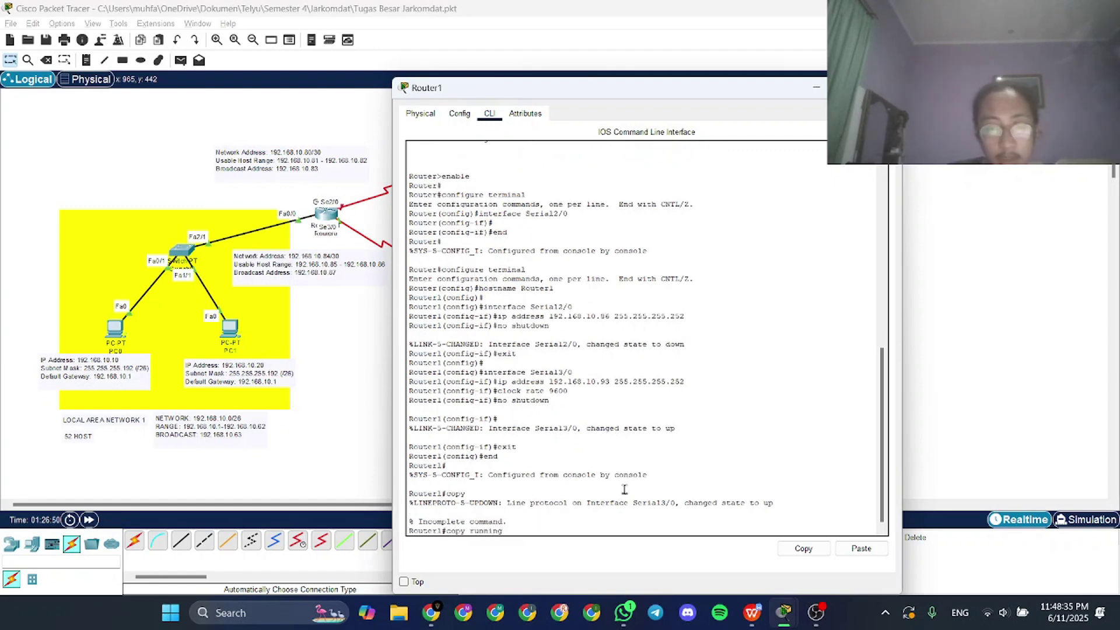
pyautogui.write('-config')
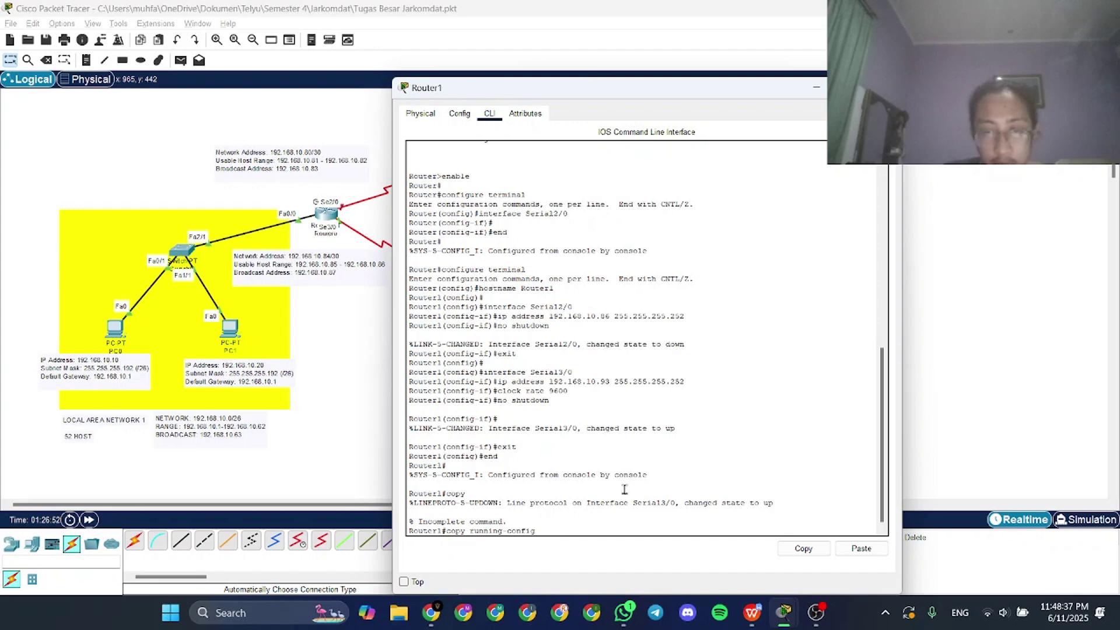
pyautogui.write(' start')
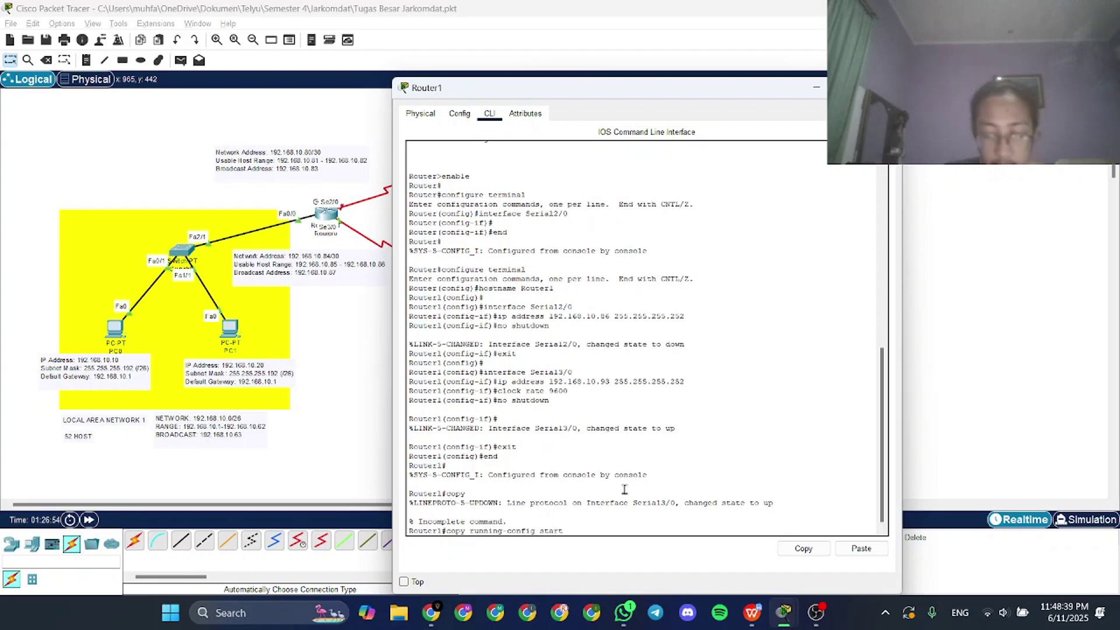
pyautogui.write('up-config')
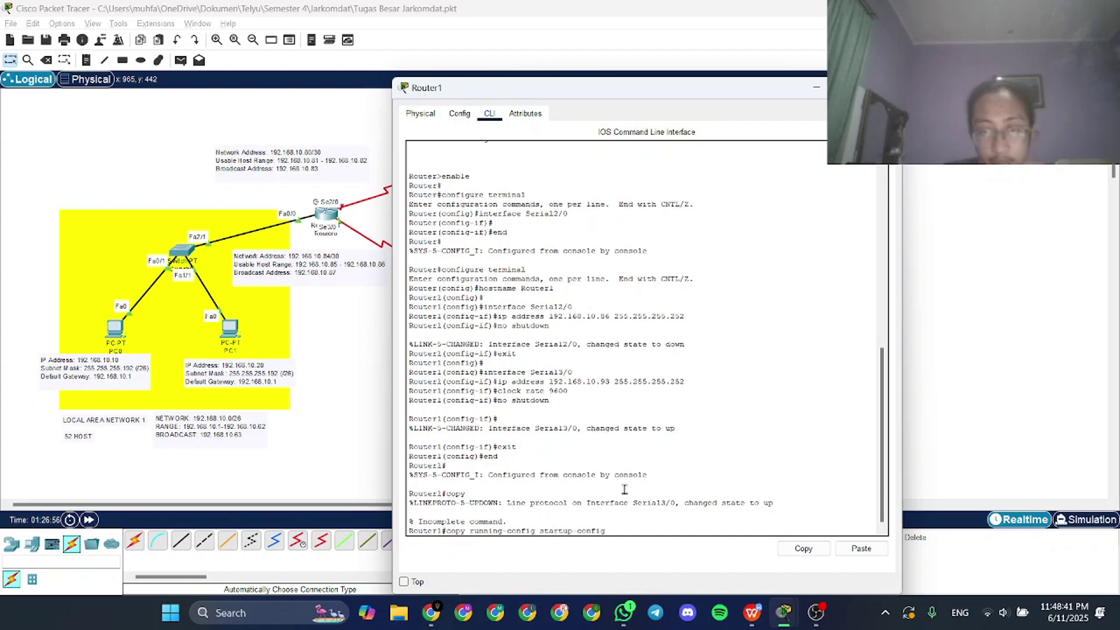
pyautogui.press('Return')
pyautogui.press('Return')
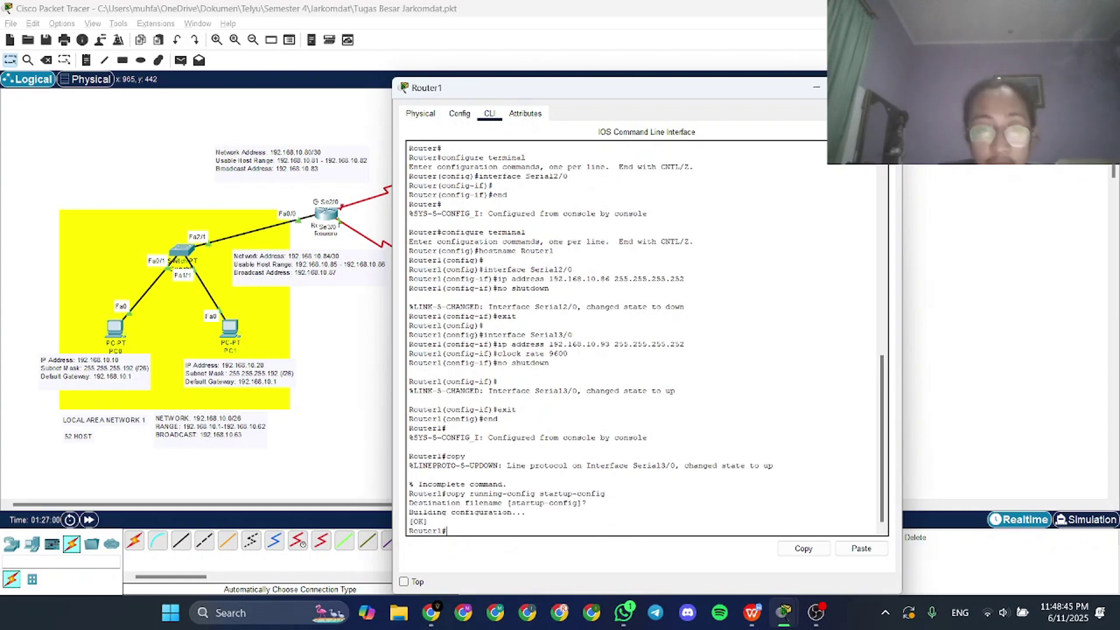
pyautogui.click(885, 88)
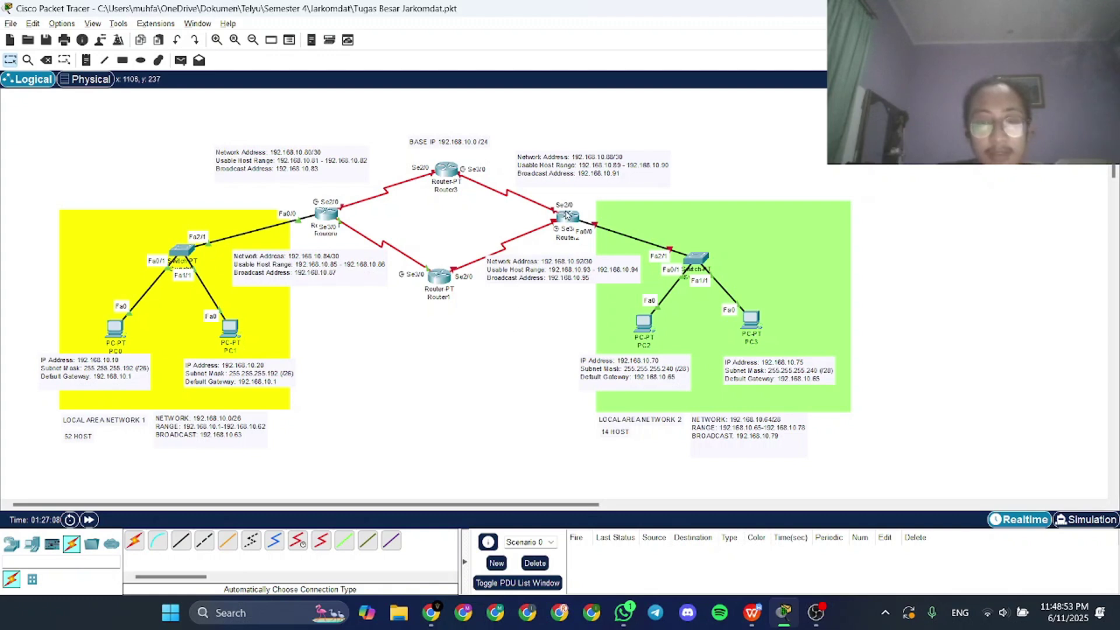
# Open the Serial2/0 interface settings in Router2's configuration
pyautogui.moveTo(568, 218)
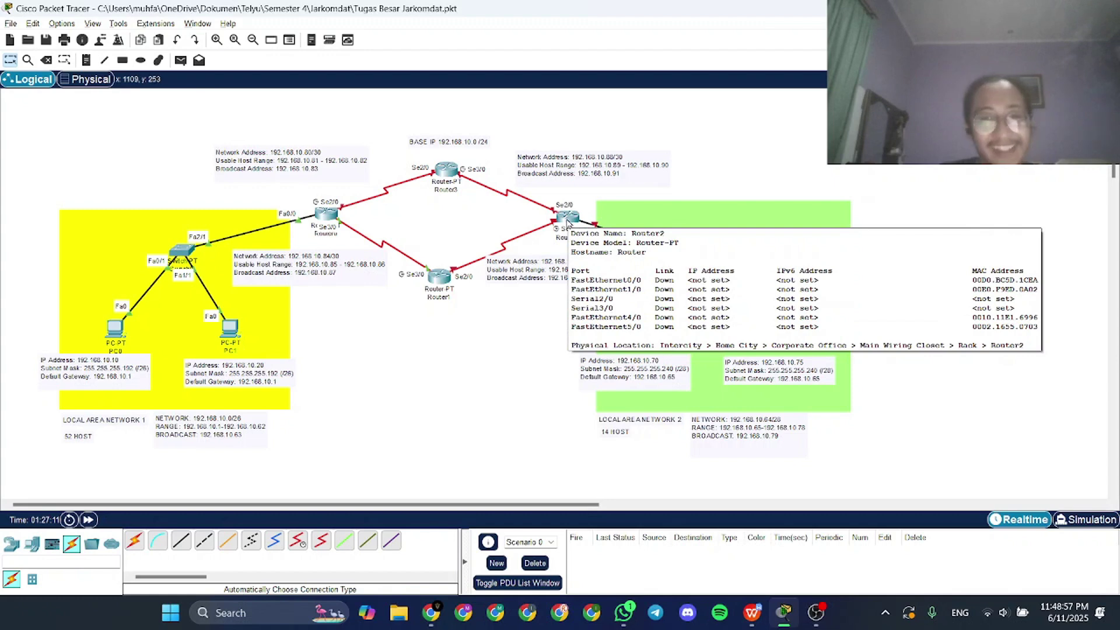
pyautogui.click(568, 219)
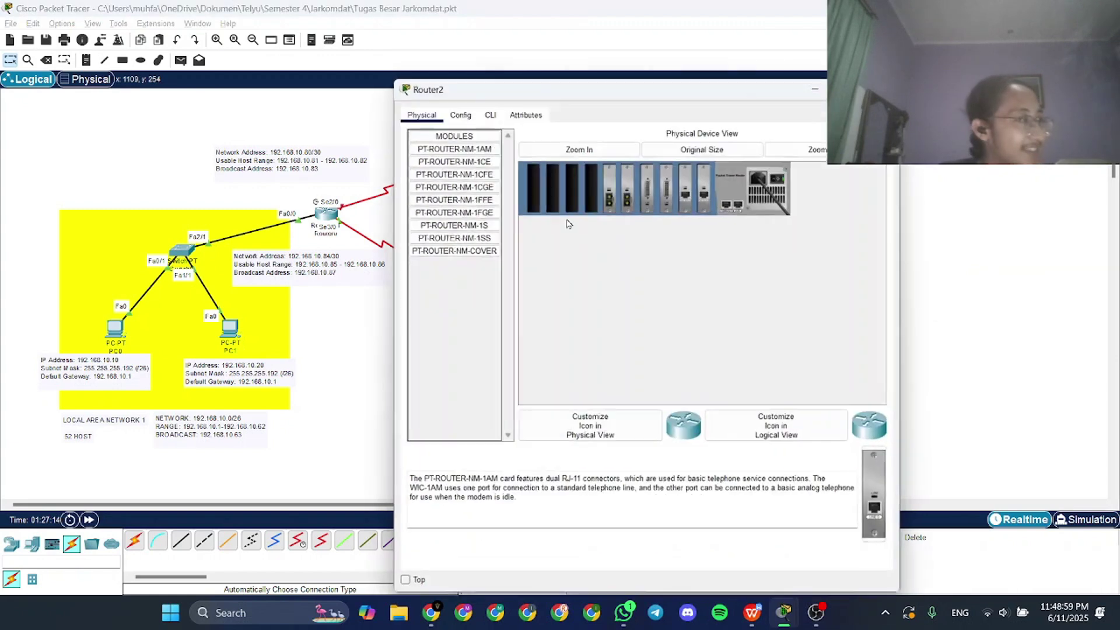
pyautogui.click(887, 88)
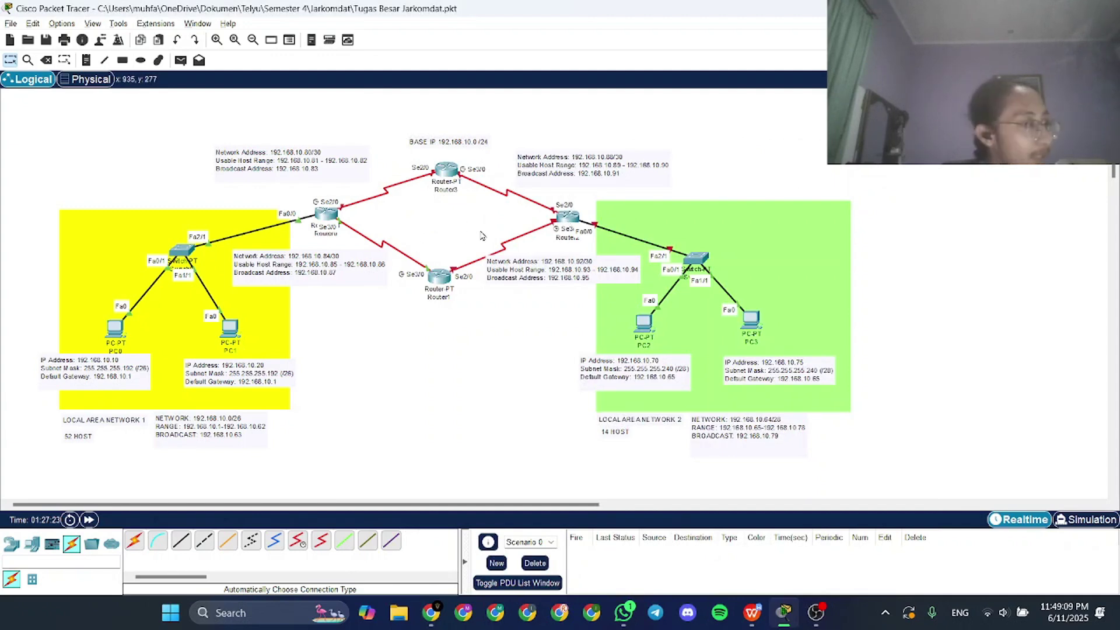
pyautogui.click(575, 224)
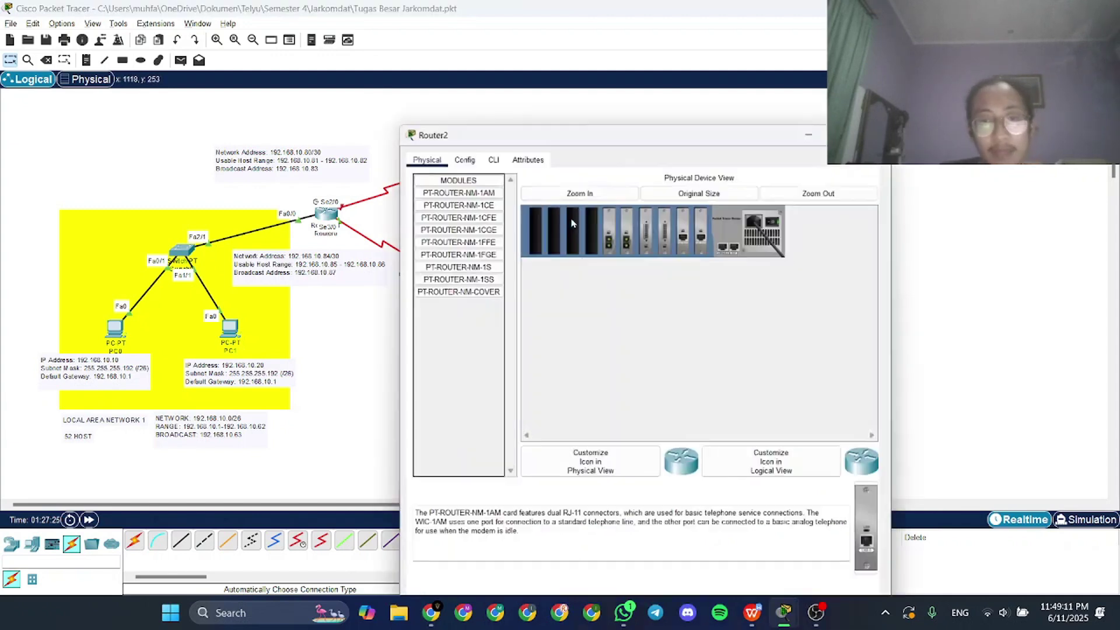
pyautogui.click(490, 117)
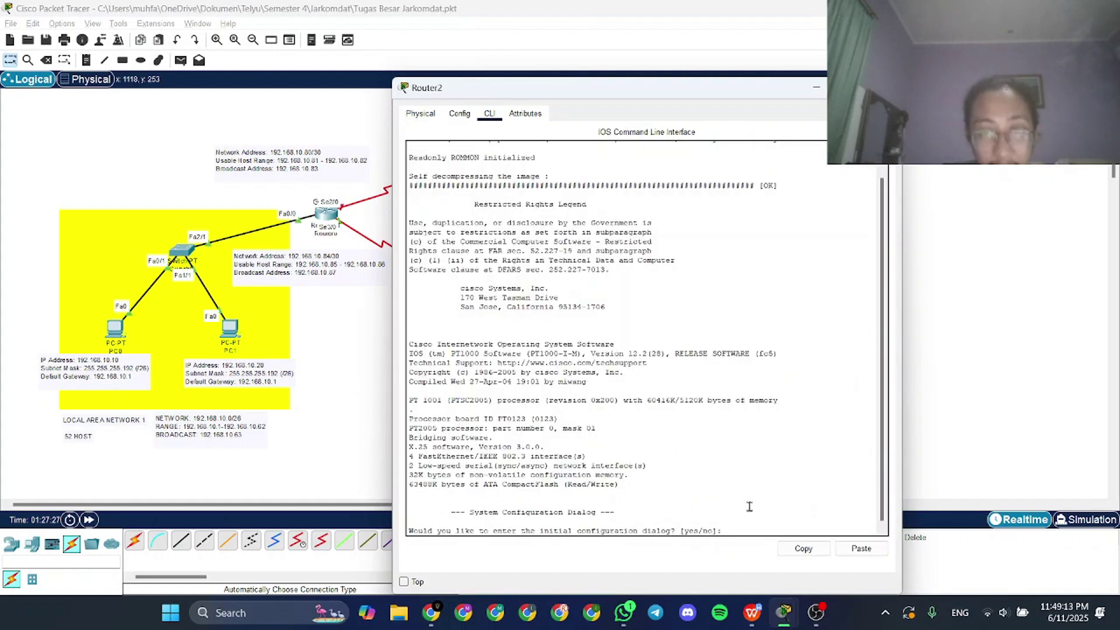
pyautogui.click(460, 114)
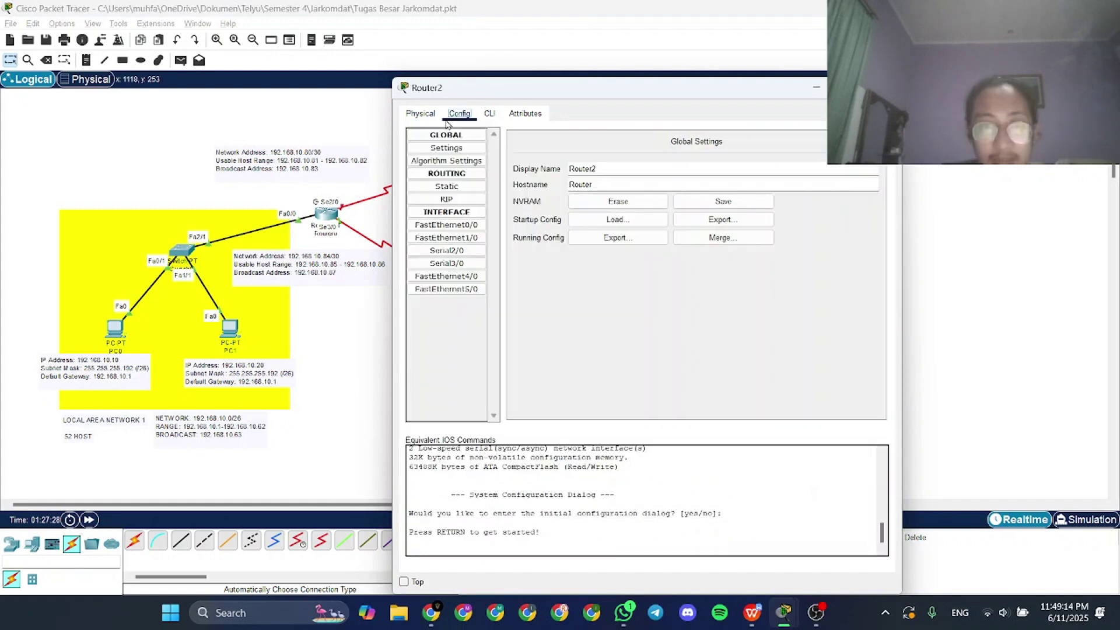
pyautogui.click(455, 251)
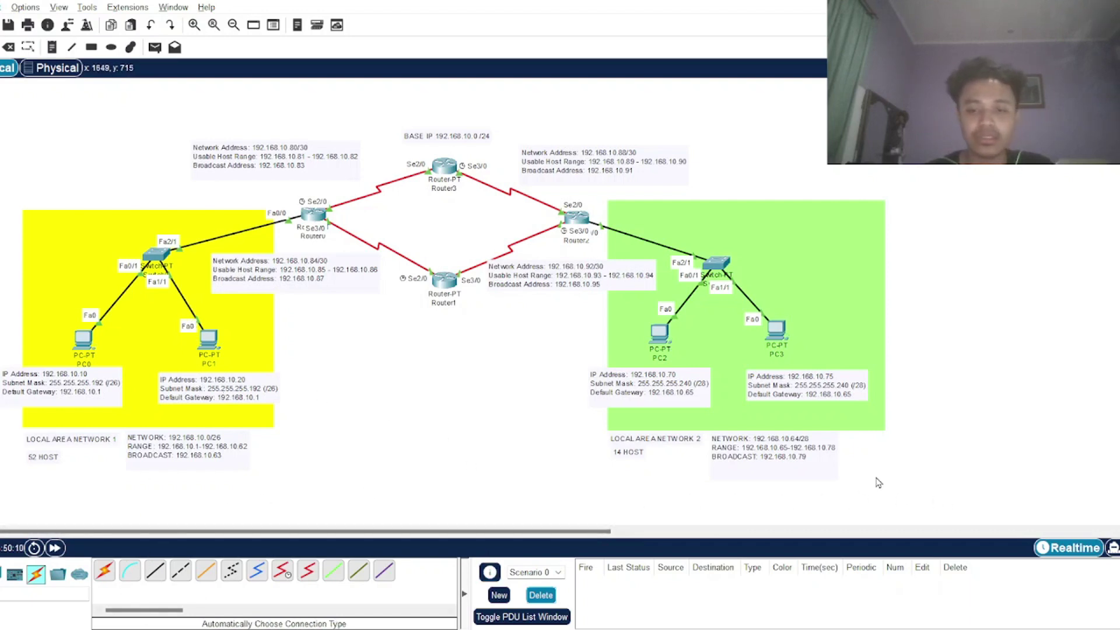
# Test connectivity by sending simple PDUs from PC0 to PC1 and from PC0 to Router0
pyautogui.press('p')
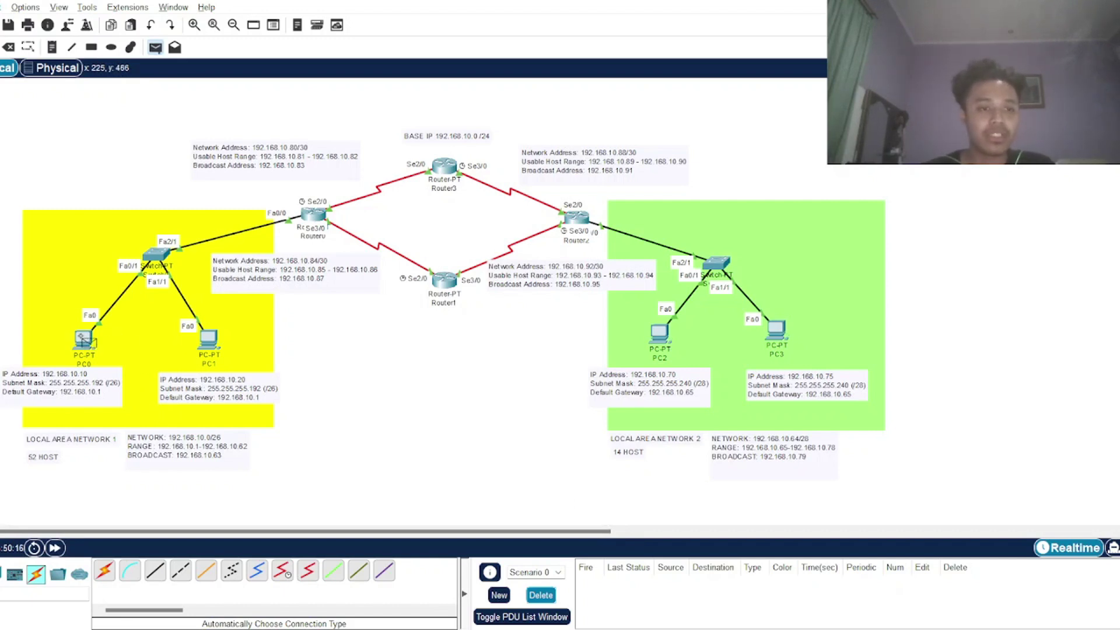
pyautogui.click(84, 340)
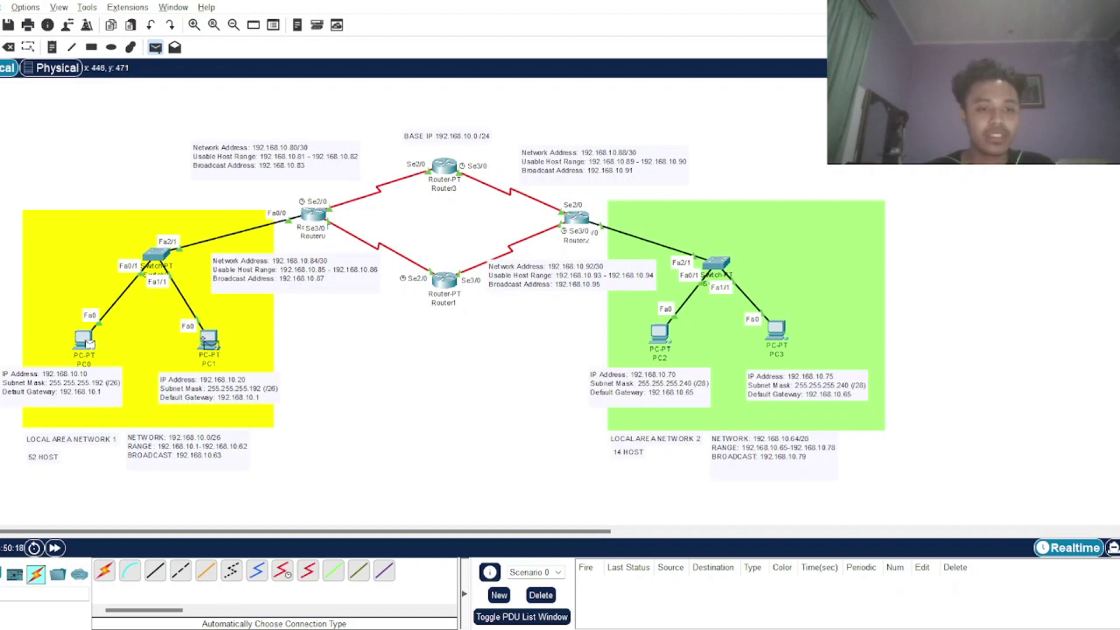
pyautogui.click(203, 341)
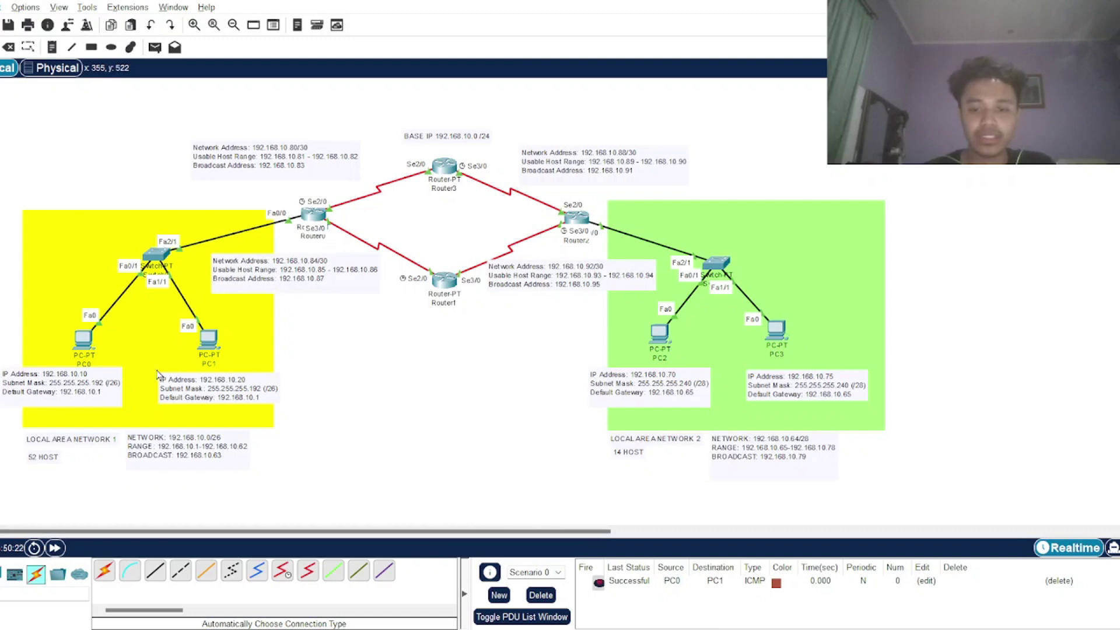
pyautogui.press('p')
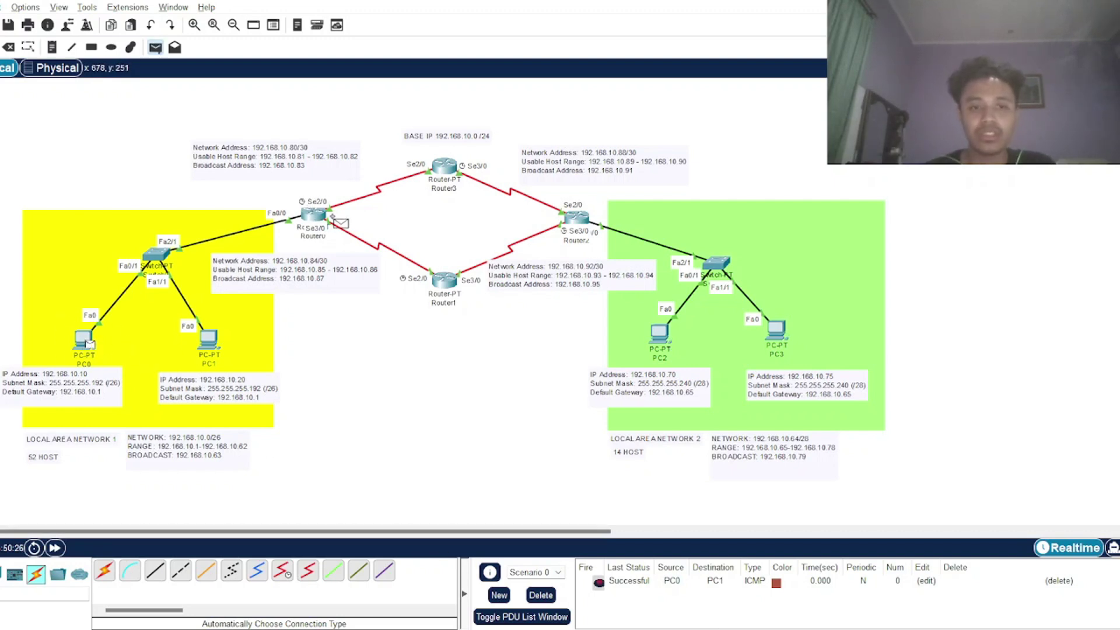
pyautogui.click(320, 219)
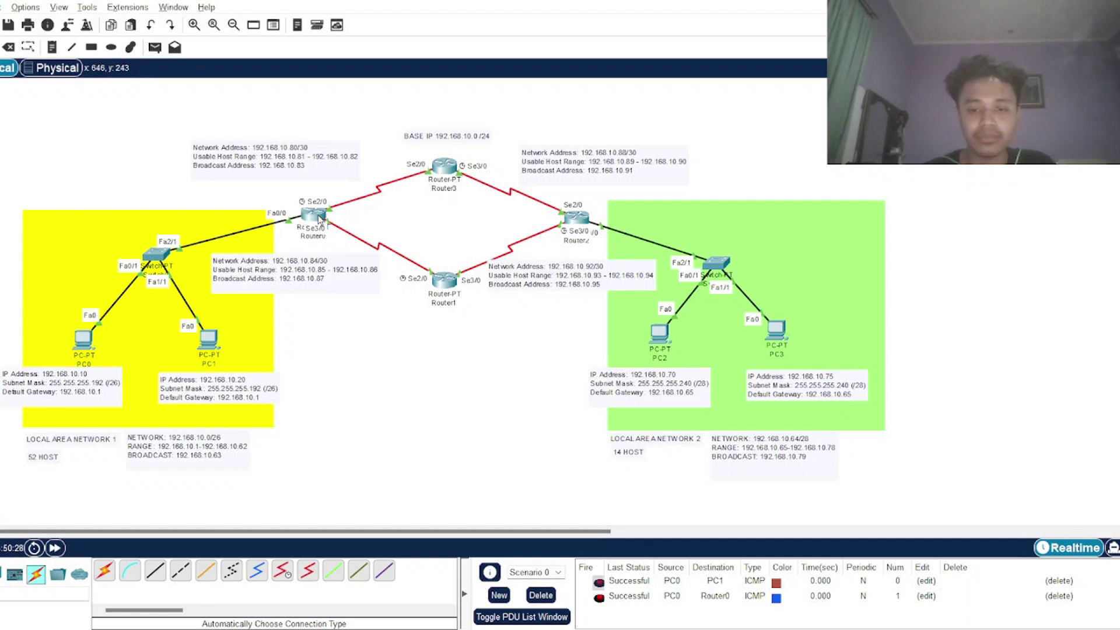
# Send simple PDUs from PC0 to Router3 and from PC0 to Router1
pyautogui.press('p')
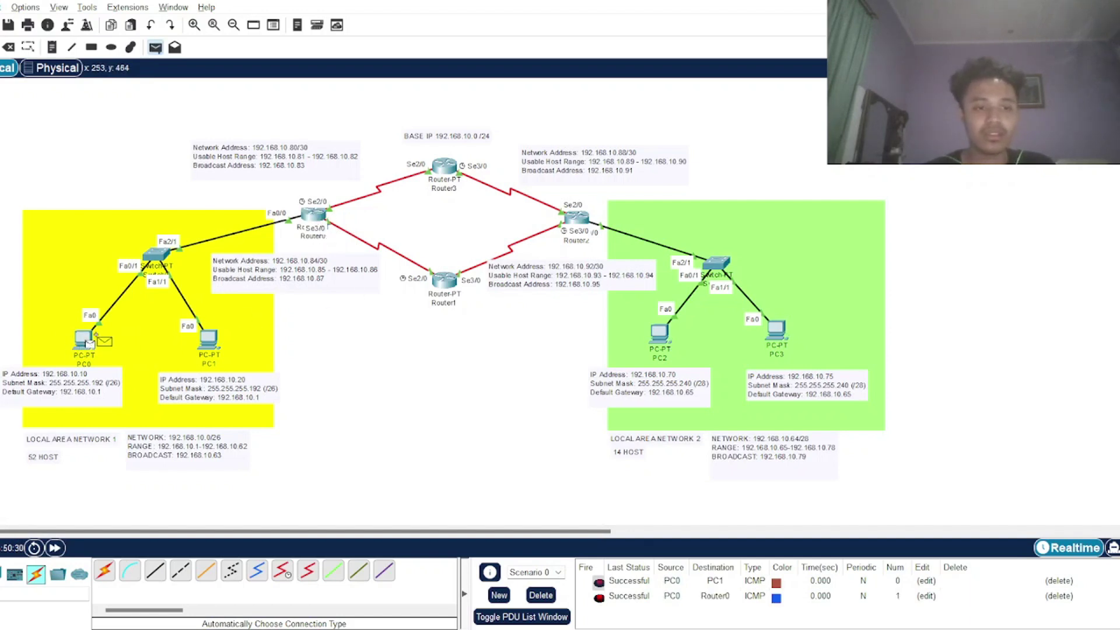
pyautogui.click(87, 341)
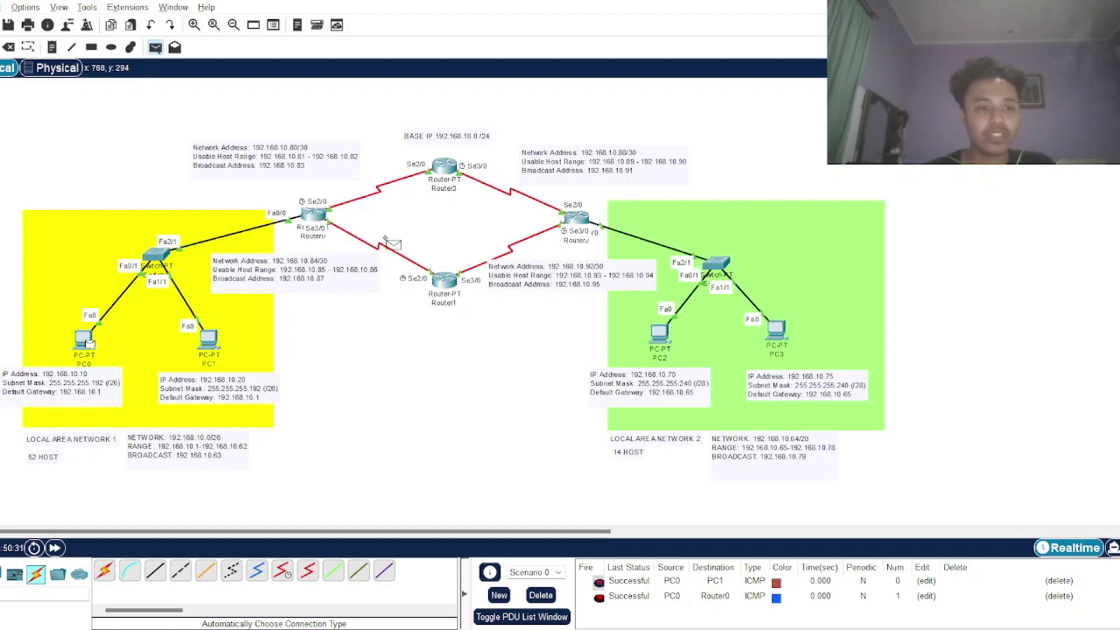
pyautogui.click(449, 169)
pyautogui.press('p')
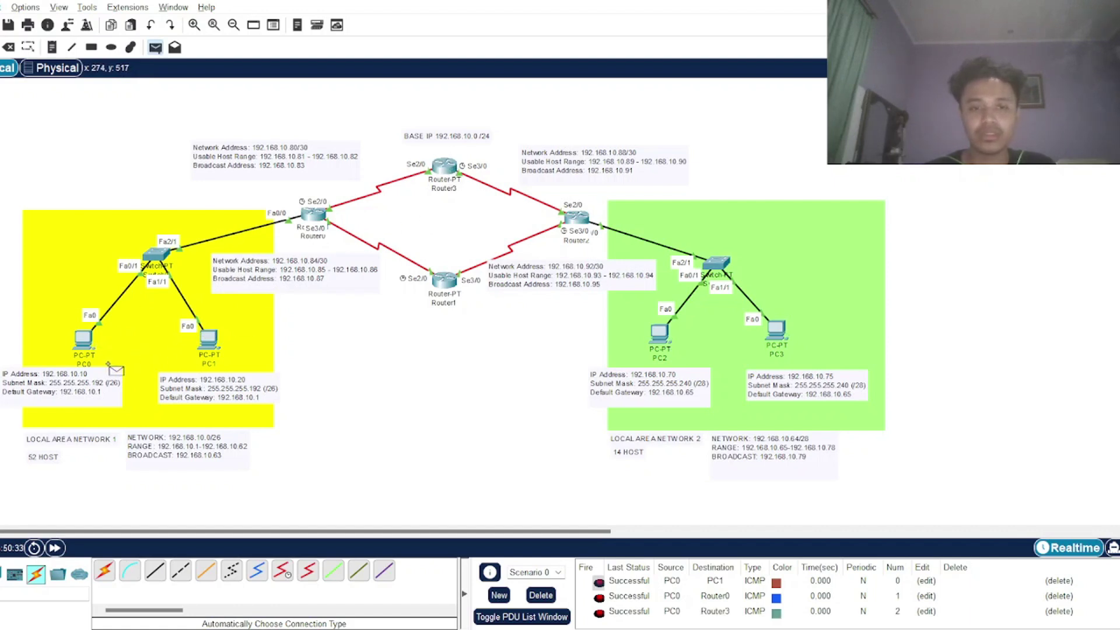
pyautogui.click(87, 342)
pyautogui.click(447, 281)
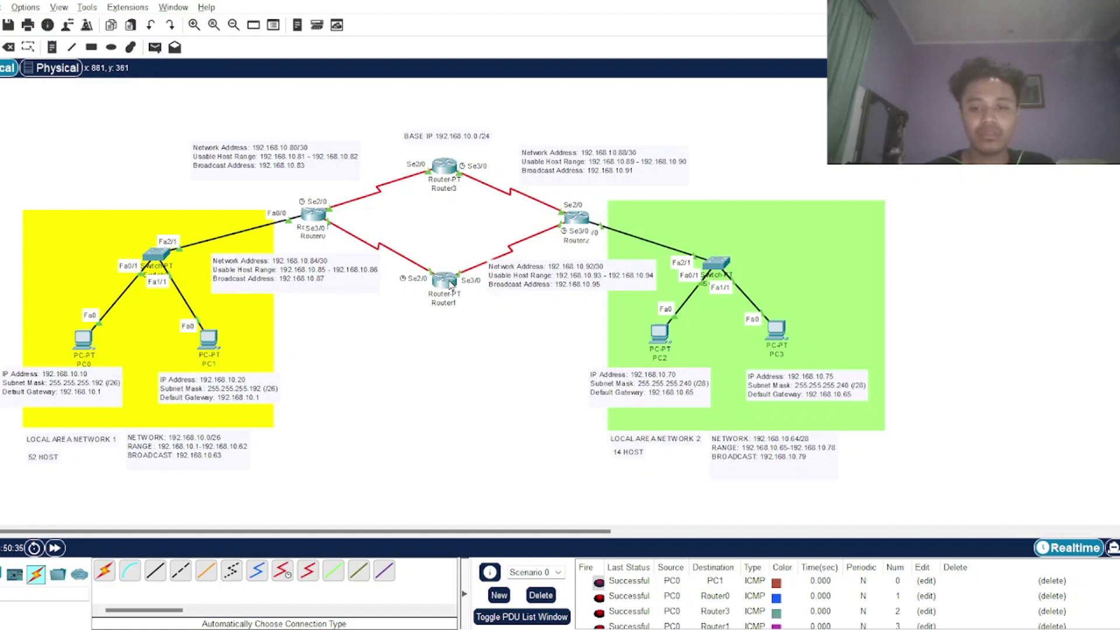
# Send a simple PDU from PC0 to Router2, review PC0's test results, and delete the current scenario's PDUs
pyautogui.press('p')
pyautogui.click(88, 341)
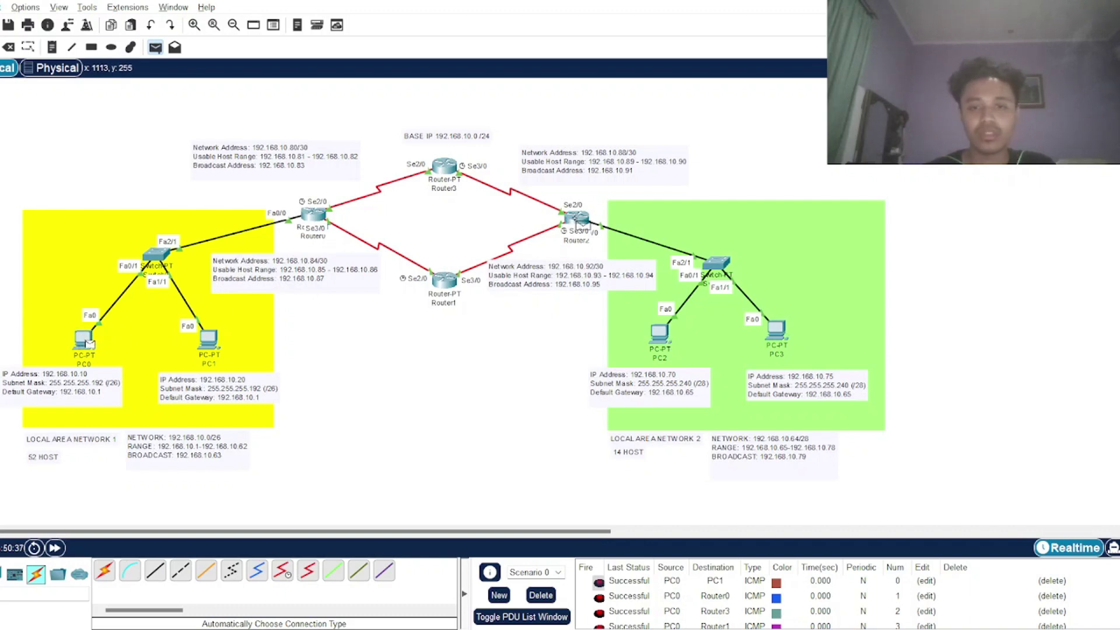
pyautogui.click(574, 219)
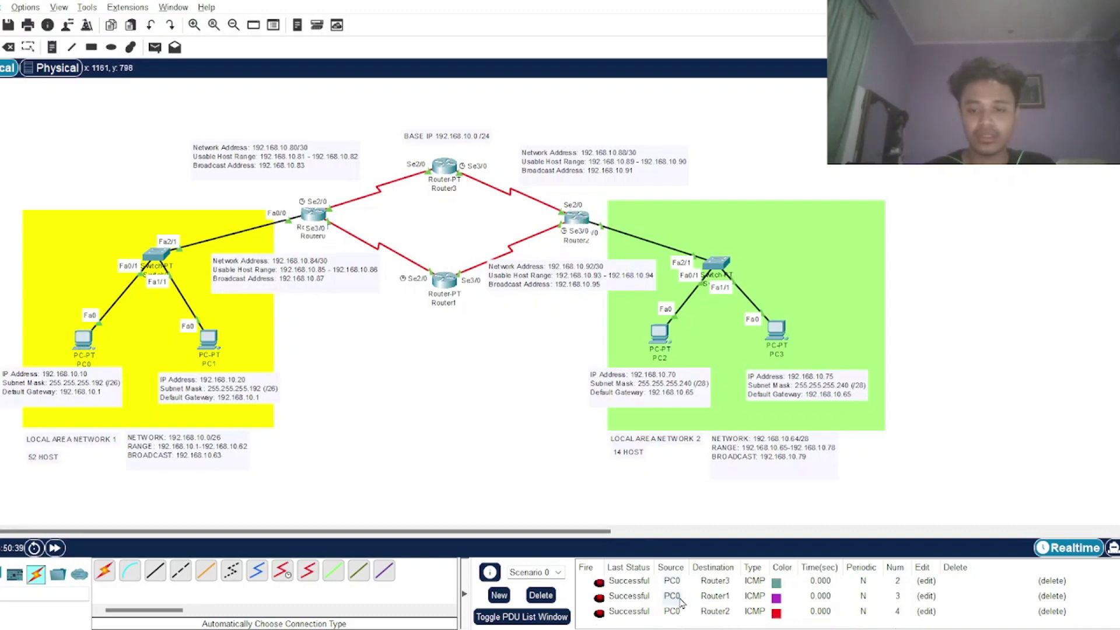
pyautogui.scroll(-2, 681, 603)
pyautogui.scroll(2, 681, 604)
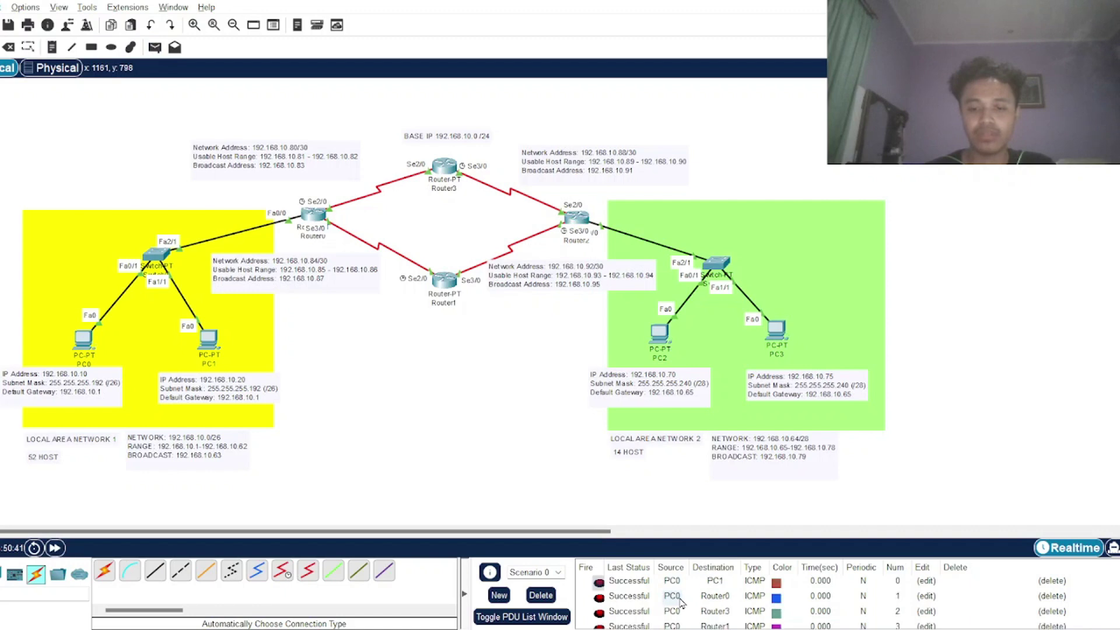
pyautogui.scroll(-2, 682, 603)
pyautogui.click(543, 595)
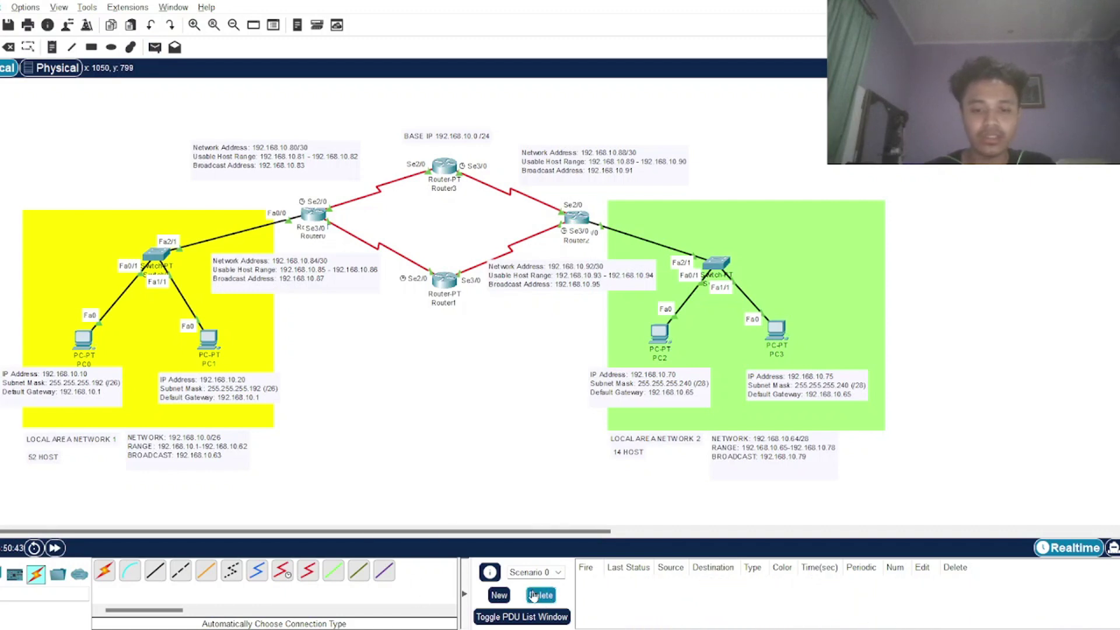
# Test PC1's connectivity with simple PDUs to Router0, Router1, Router3 and Router2, and clear the PDU list
pyautogui.press('p')
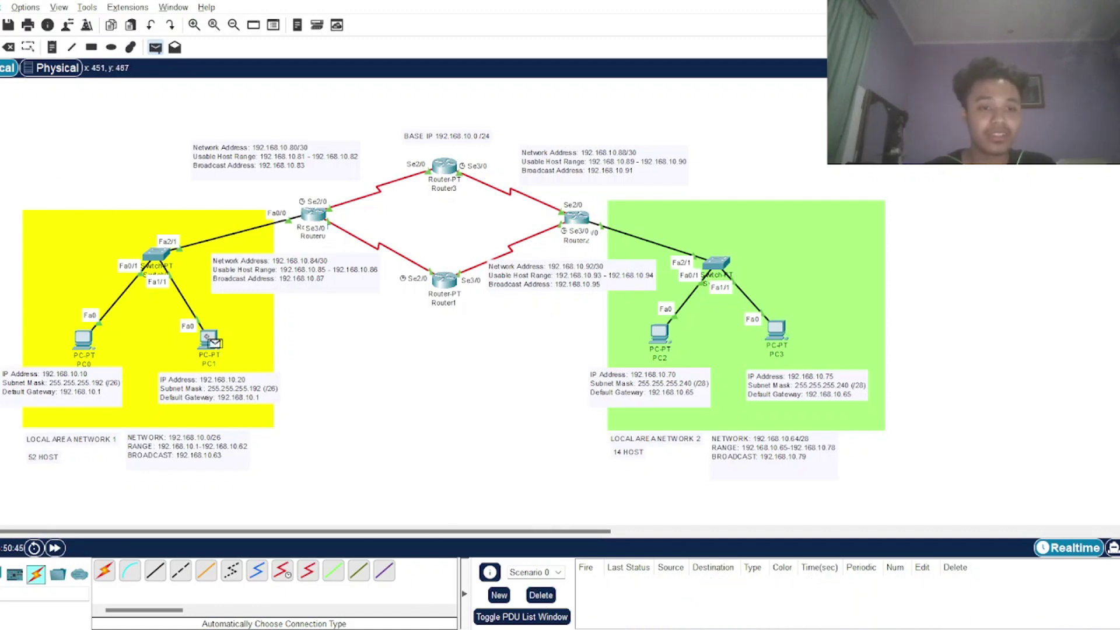
pyautogui.click(207, 336)
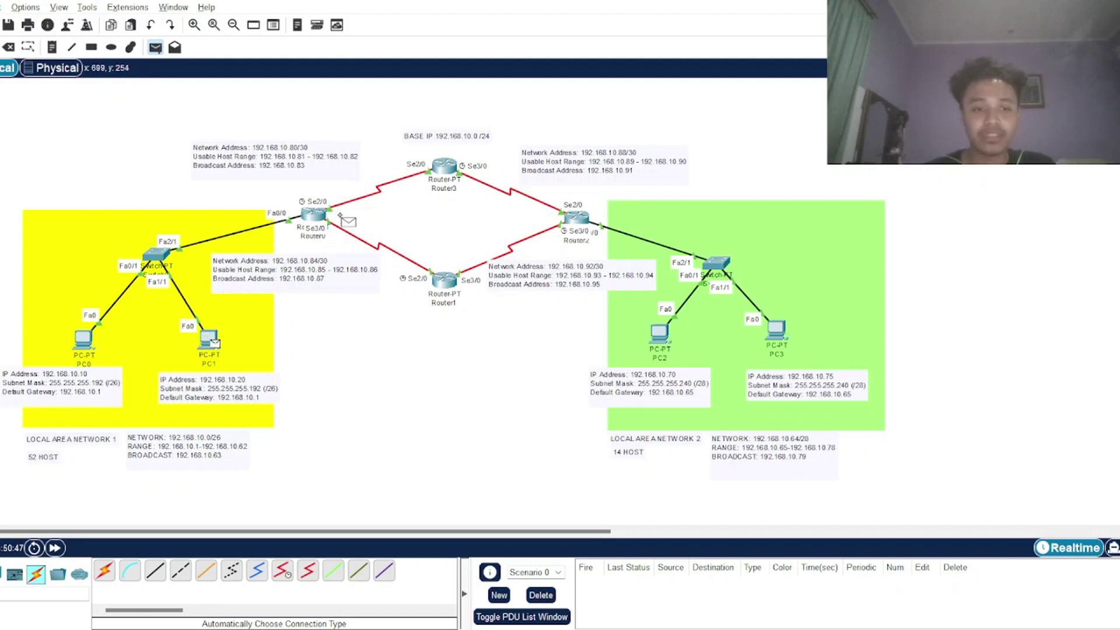
pyautogui.click(315, 216)
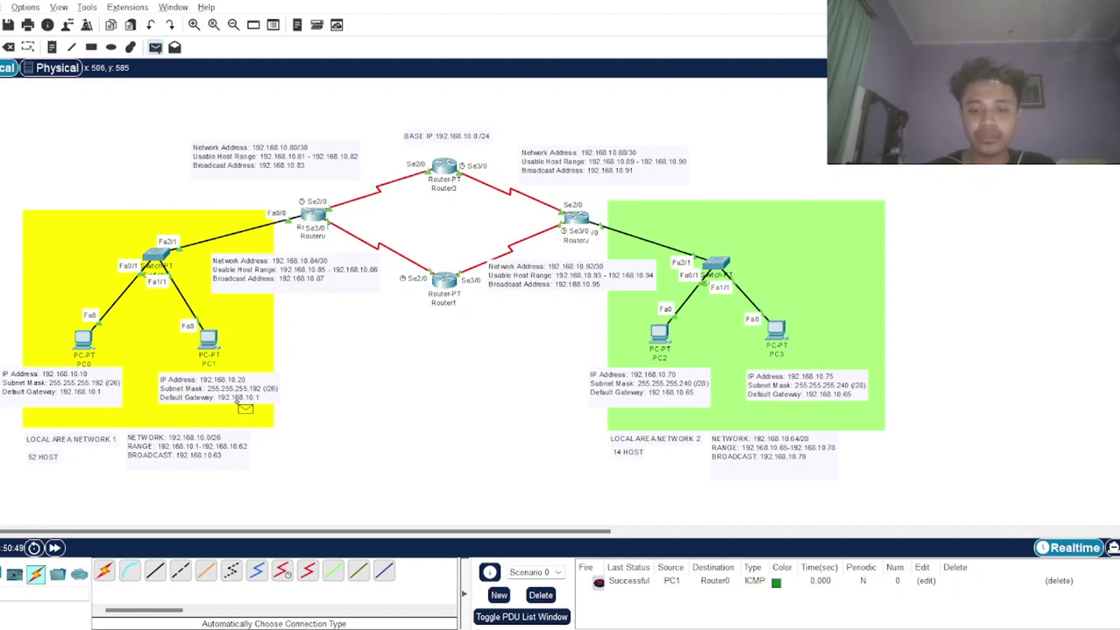
pyautogui.click(450, 284)
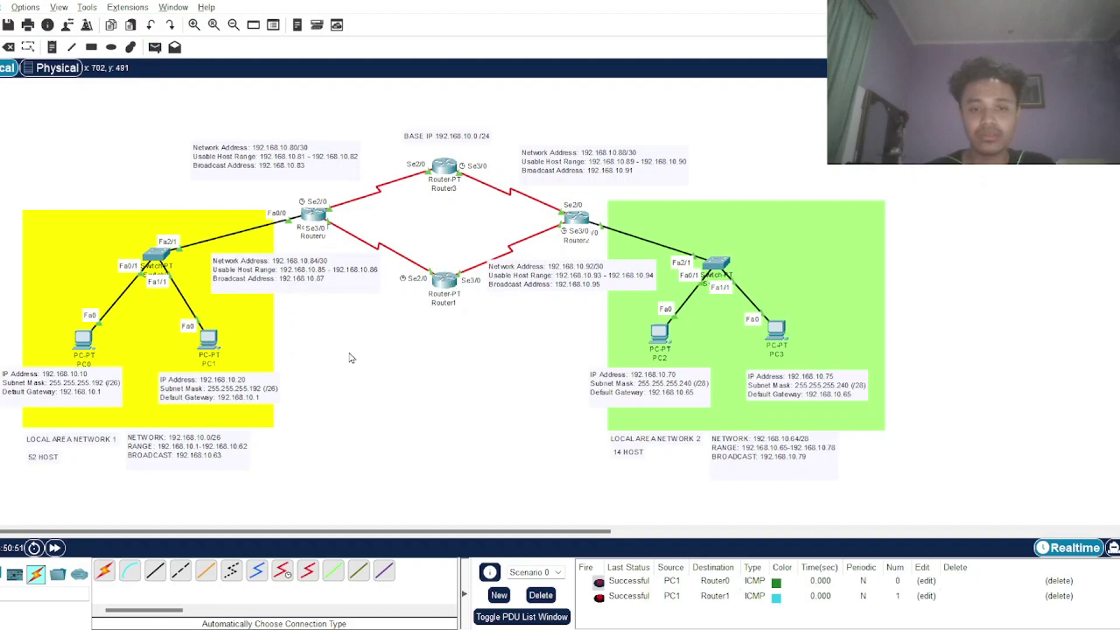
pyautogui.click(209, 338)
pyautogui.click(462, 167)
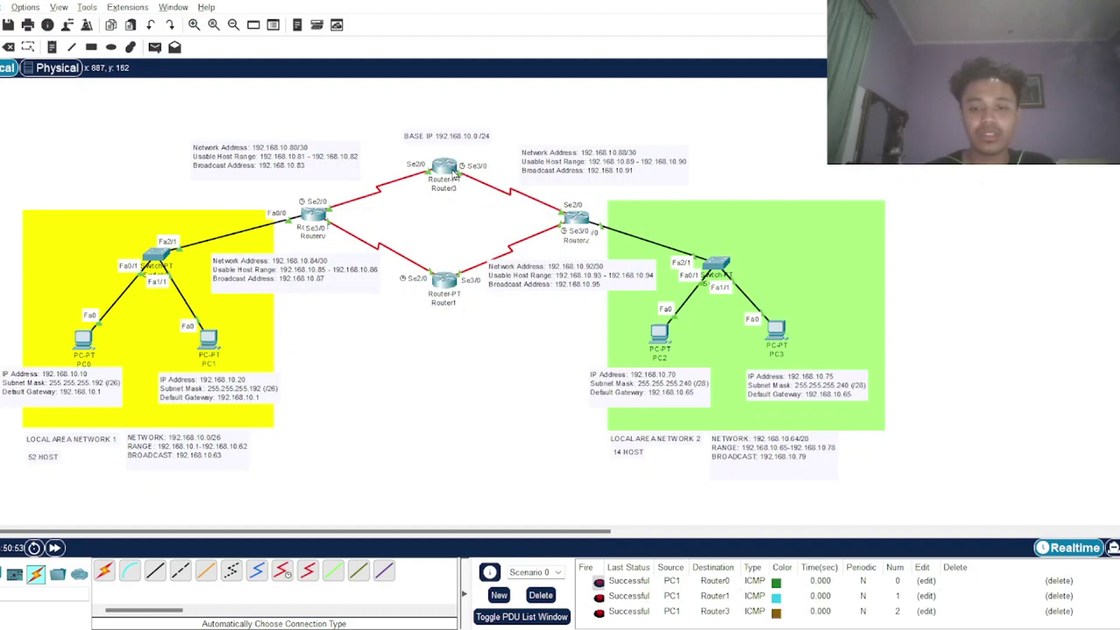
pyautogui.click(211, 342)
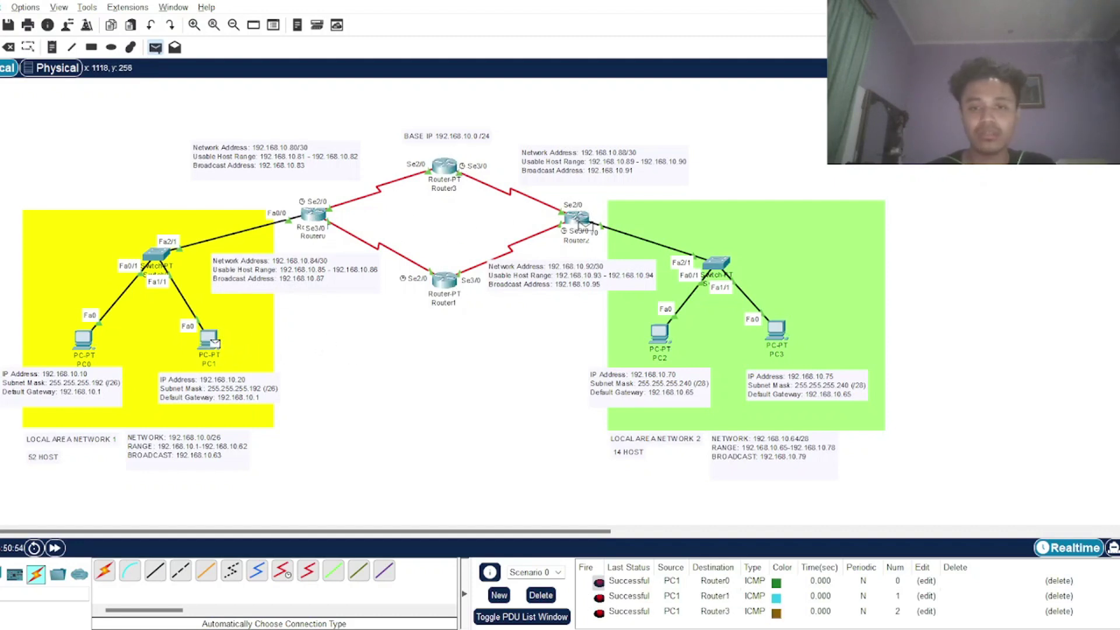
pyautogui.click(581, 220)
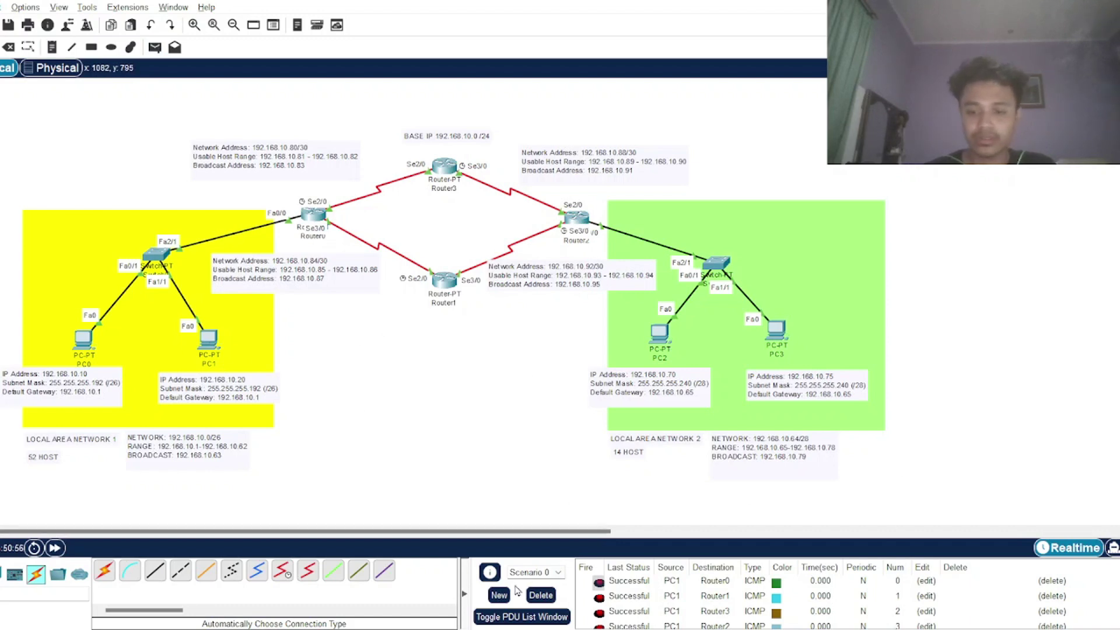
pyautogui.click(541, 595)
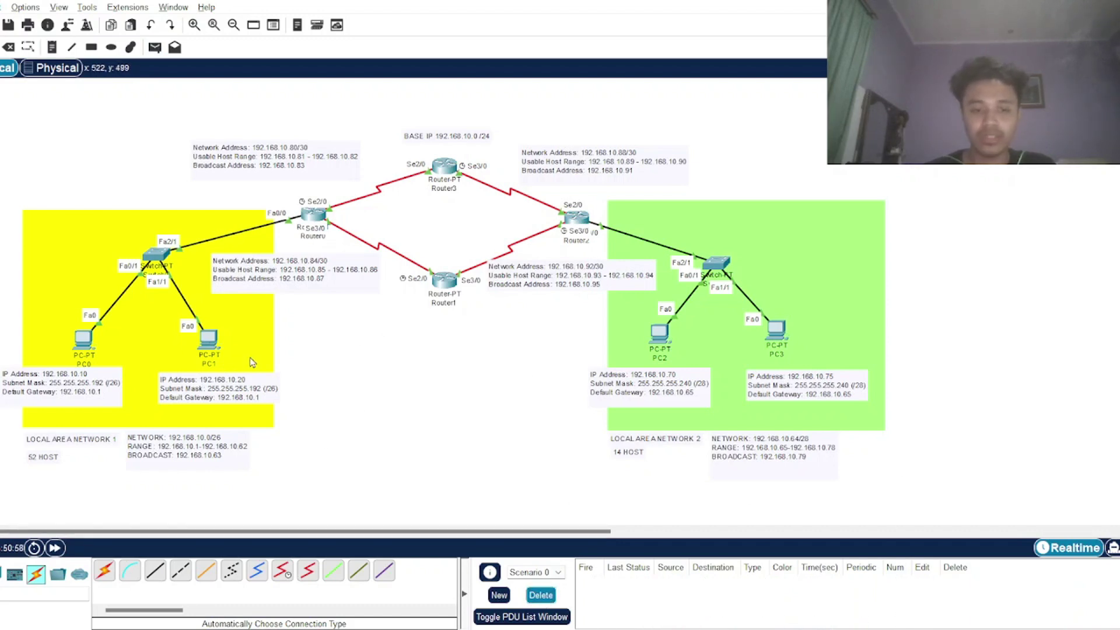
# Test Router0's connectivity with simple PDUs to Router1, Router3 and Router2, and clear the PDU list
pyautogui.press('p')
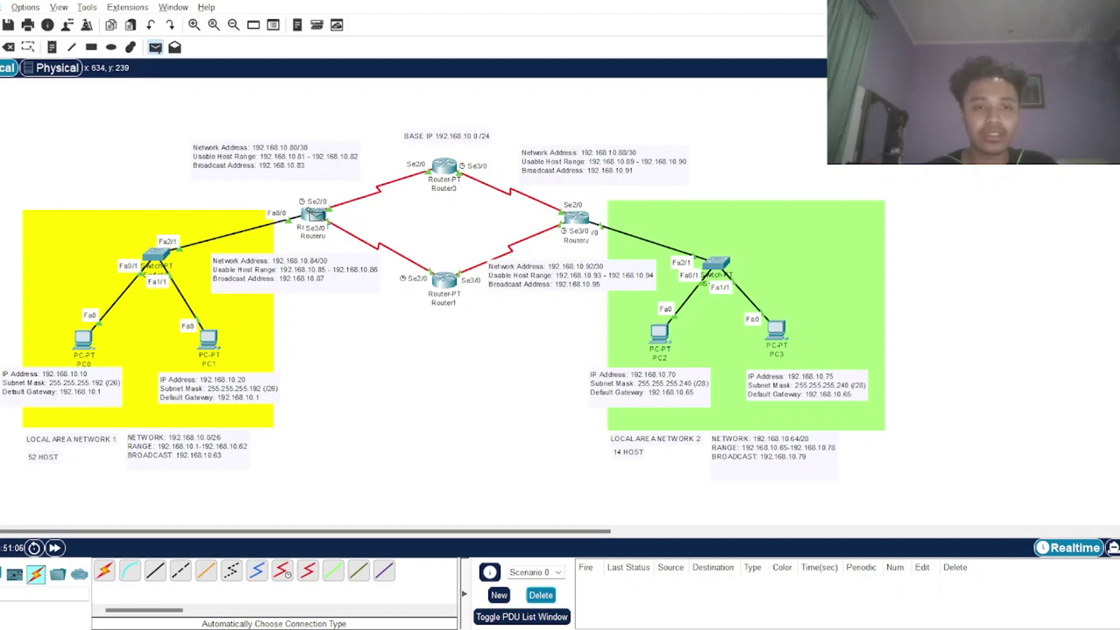
pyautogui.click(313, 216)
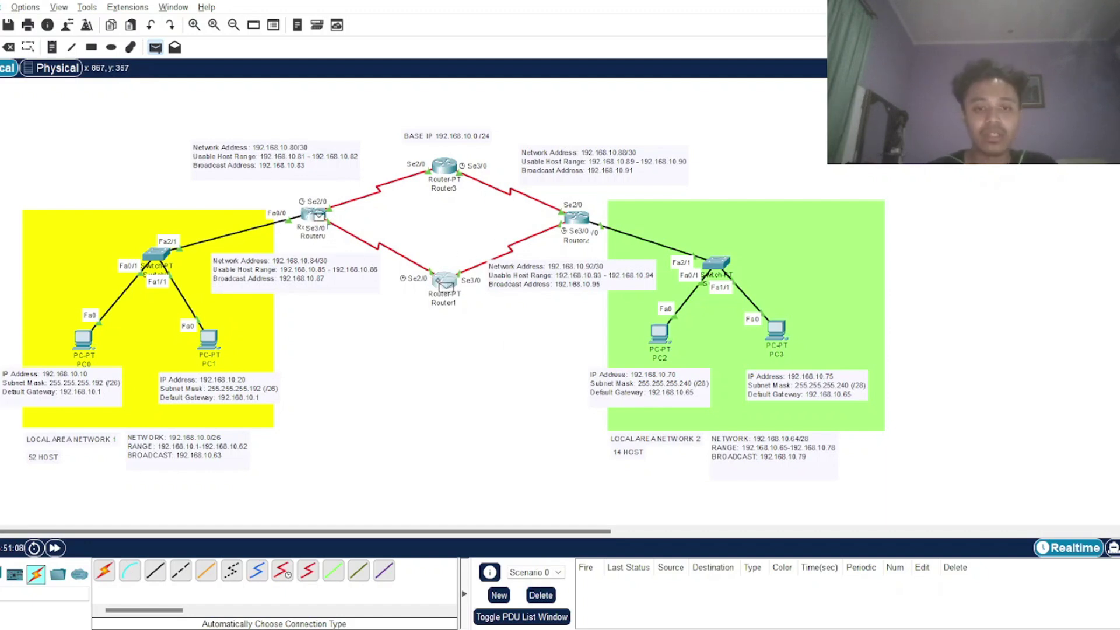
pyautogui.click(444, 282)
pyautogui.press('p')
pyautogui.click(315, 216)
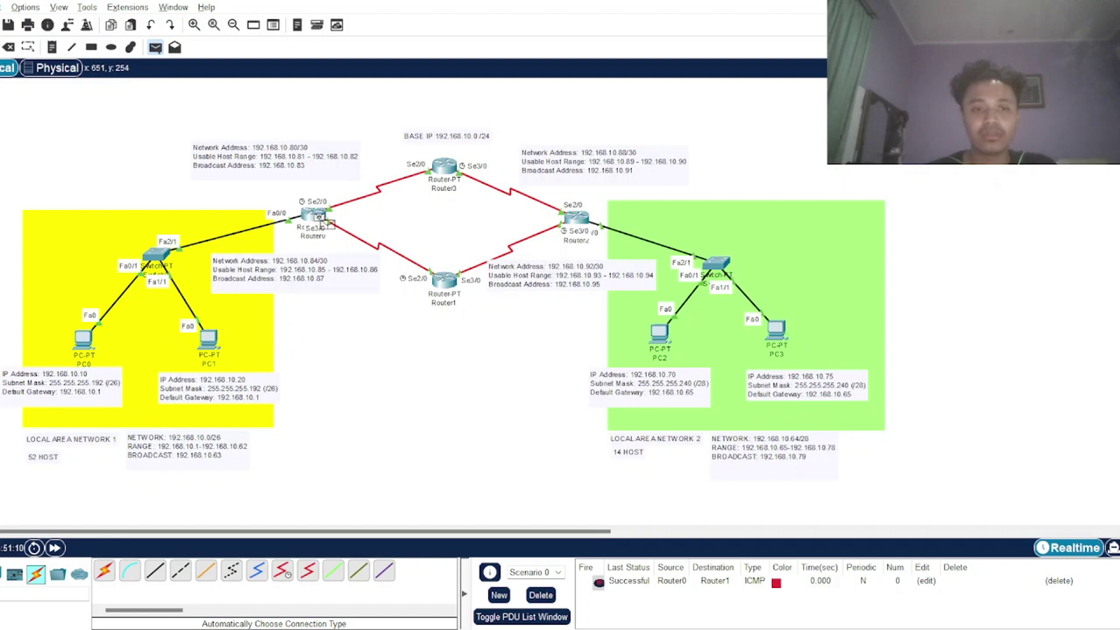
pyautogui.click(446, 174)
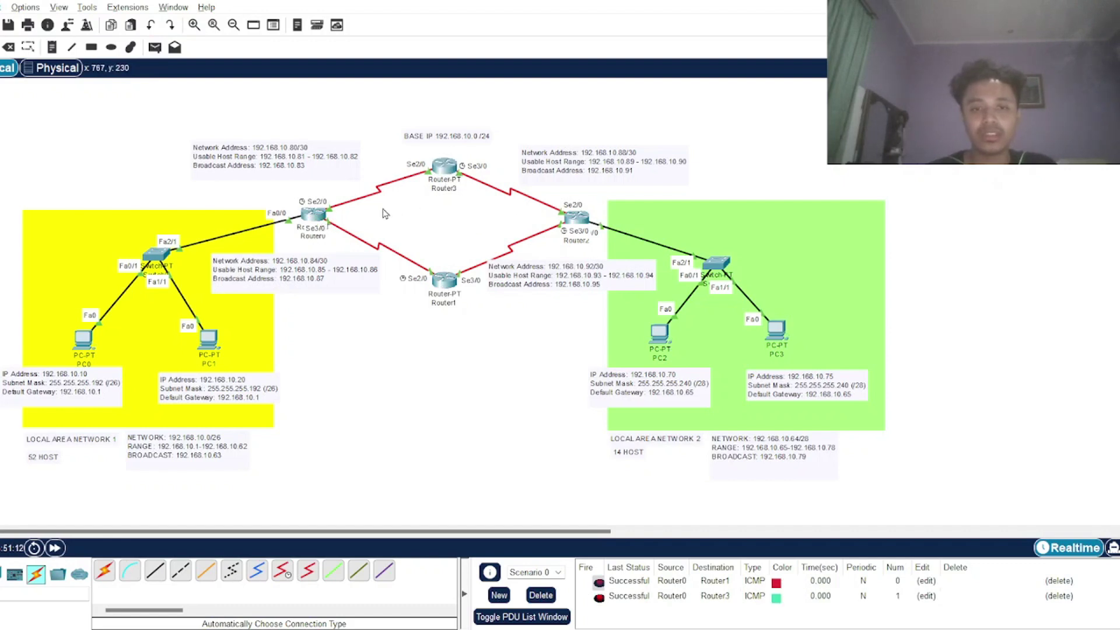
pyautogui.press('p')
pyautogui.click(315, 216)
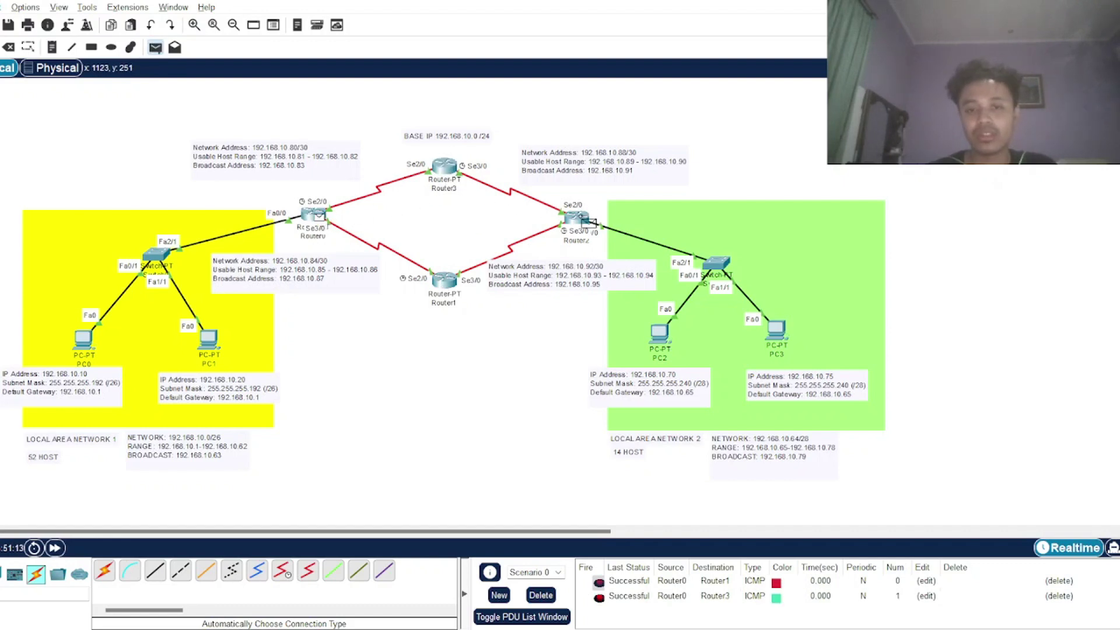
pyautogui.click(586, 221)
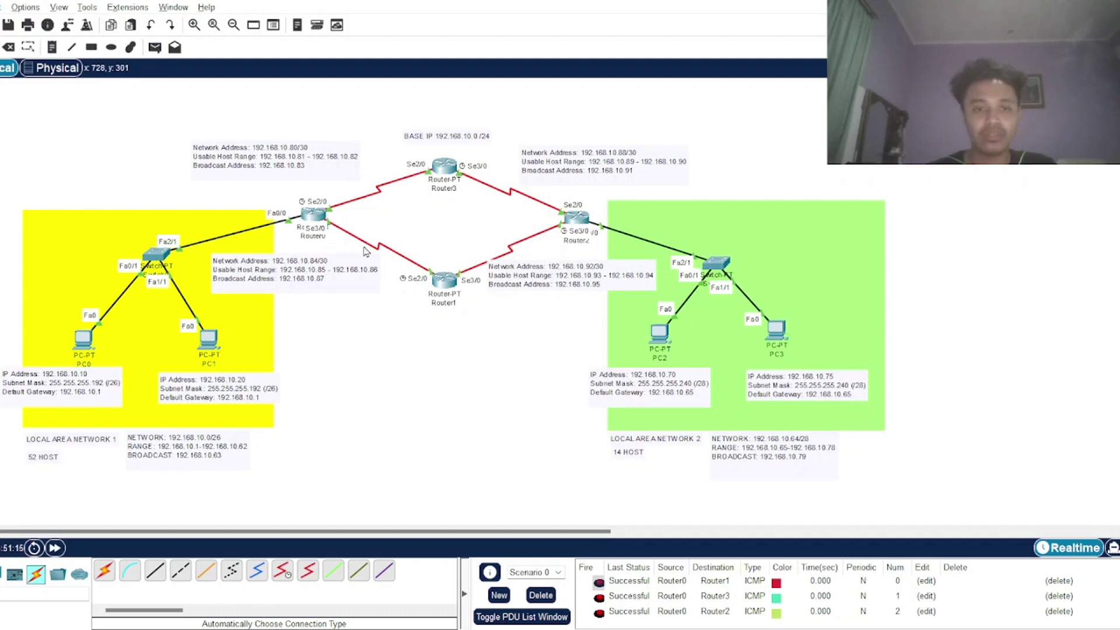
pyautogui.click(550, 592)
# Send simple PDUs from Router1 to Router0, Router2 and Router3, and clear the PDU list
pyautogui.press('p')
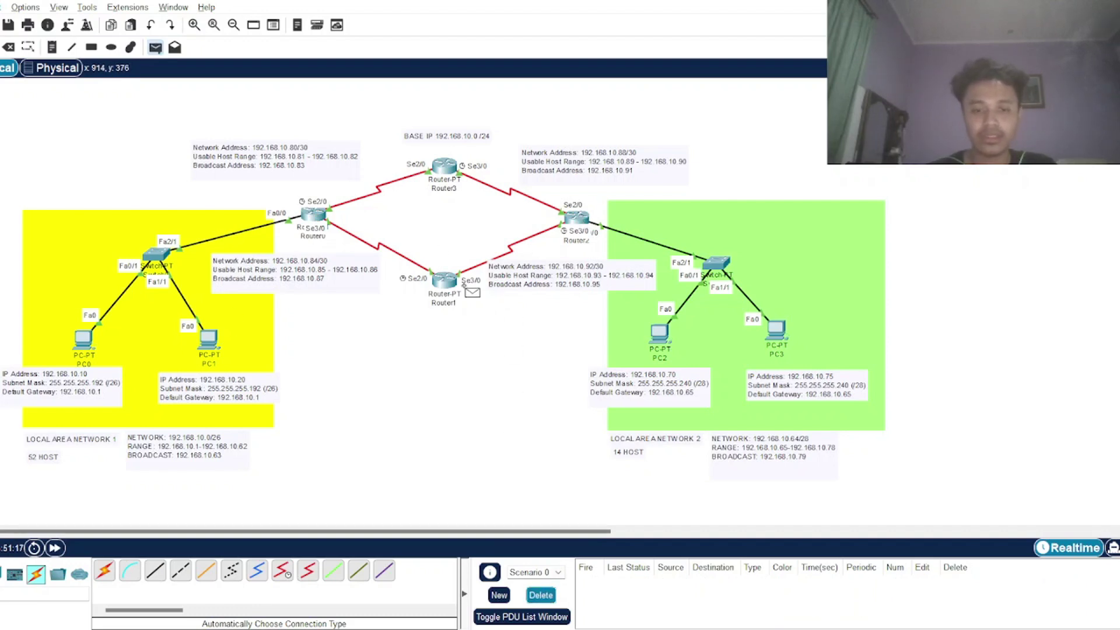
pyautogui.click(447, 282)
pyautogui.click(313, 215)
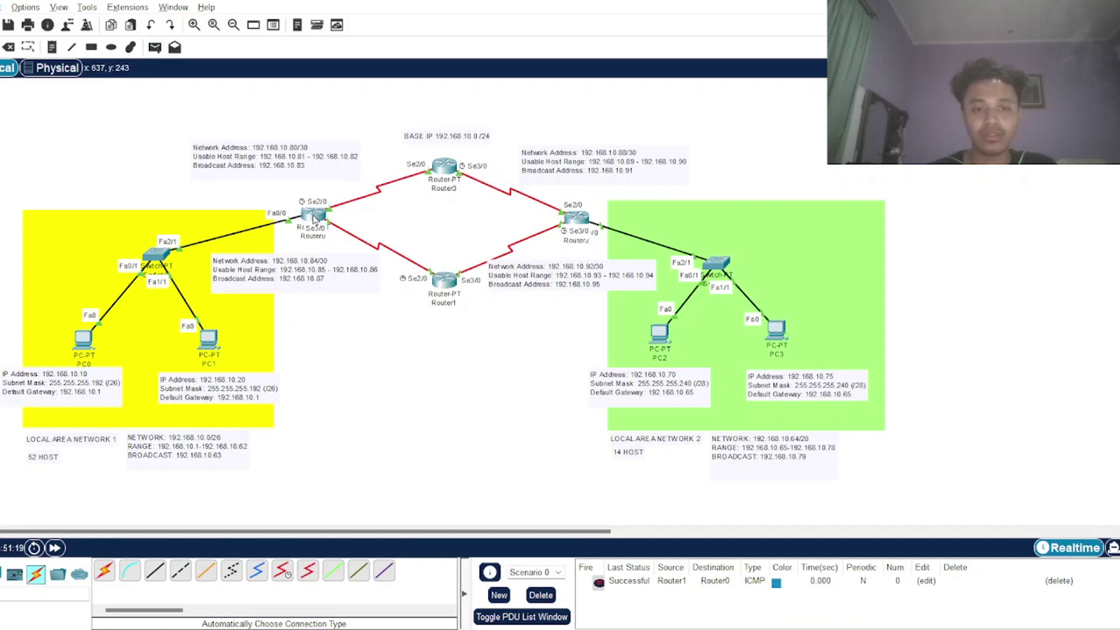
pyautogui.click(584, 218)
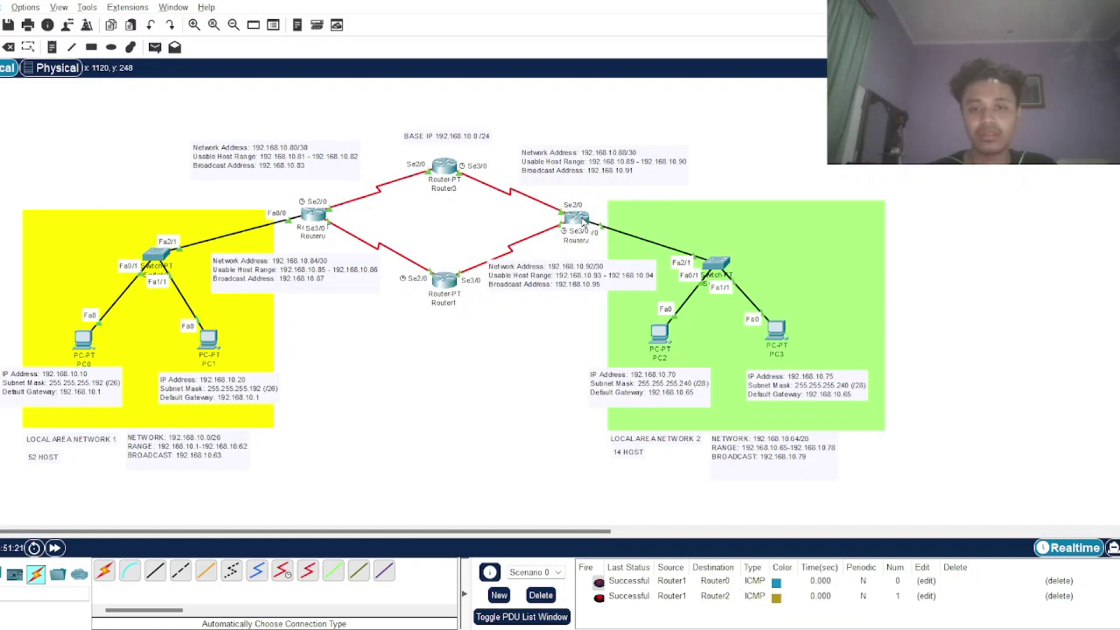
pyautogui.press('p')
pyautogui.click(448, 175)
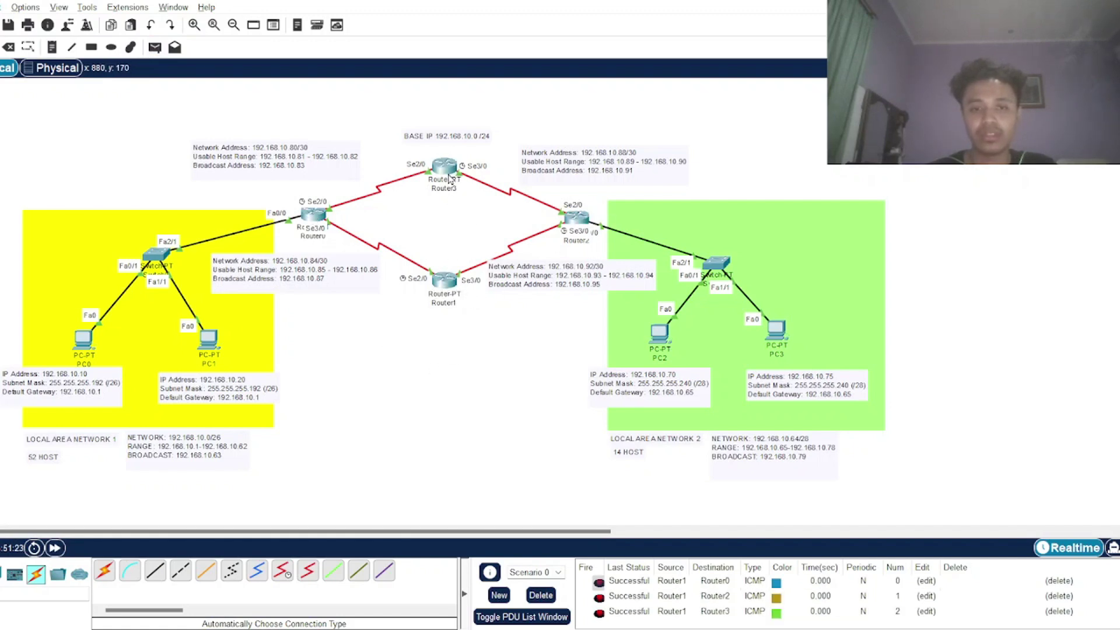
pyautogui.click(541, 595)
# Send simple PDUs from Router3 to Router0, Router2 and Router1, and clear the PDU list
pyautogui.press('p')
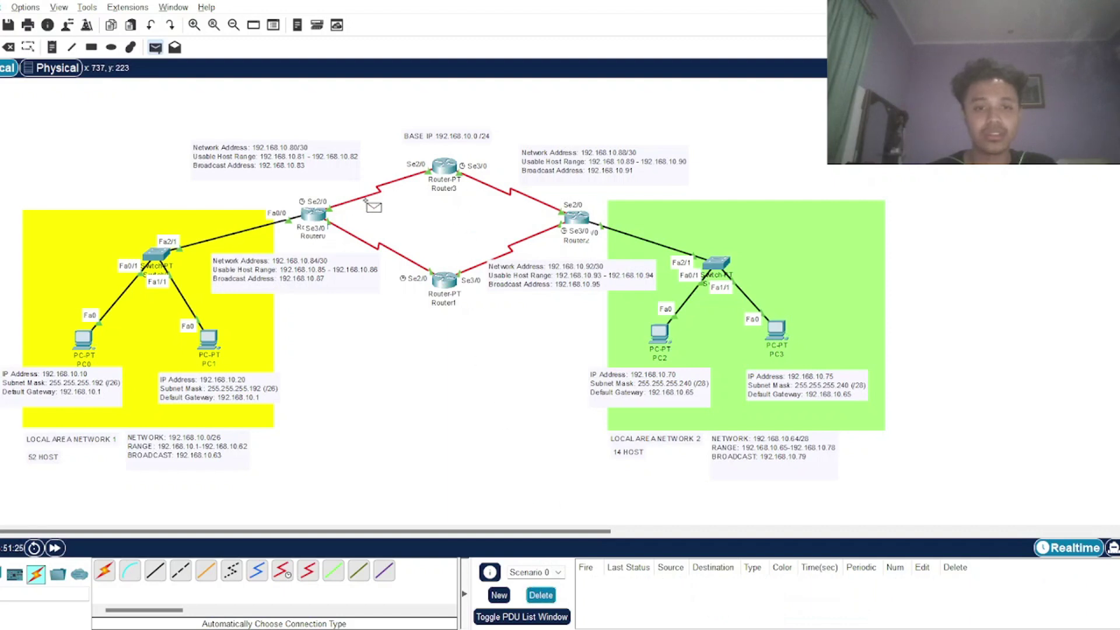
pyautogui.click(444, 167)
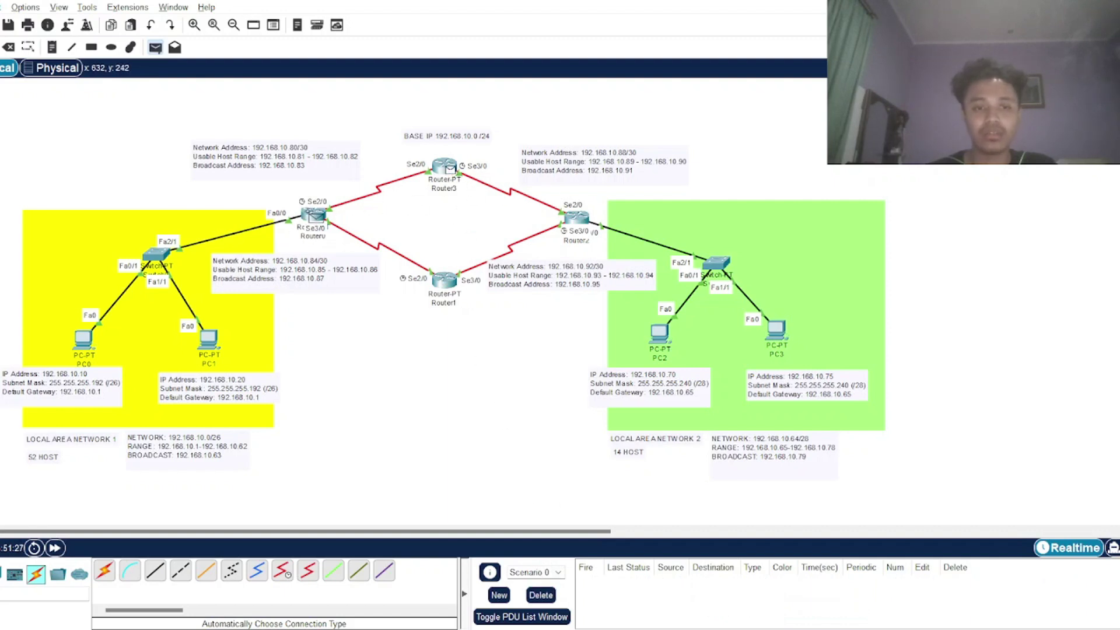
pyautogui.click(318, 215)
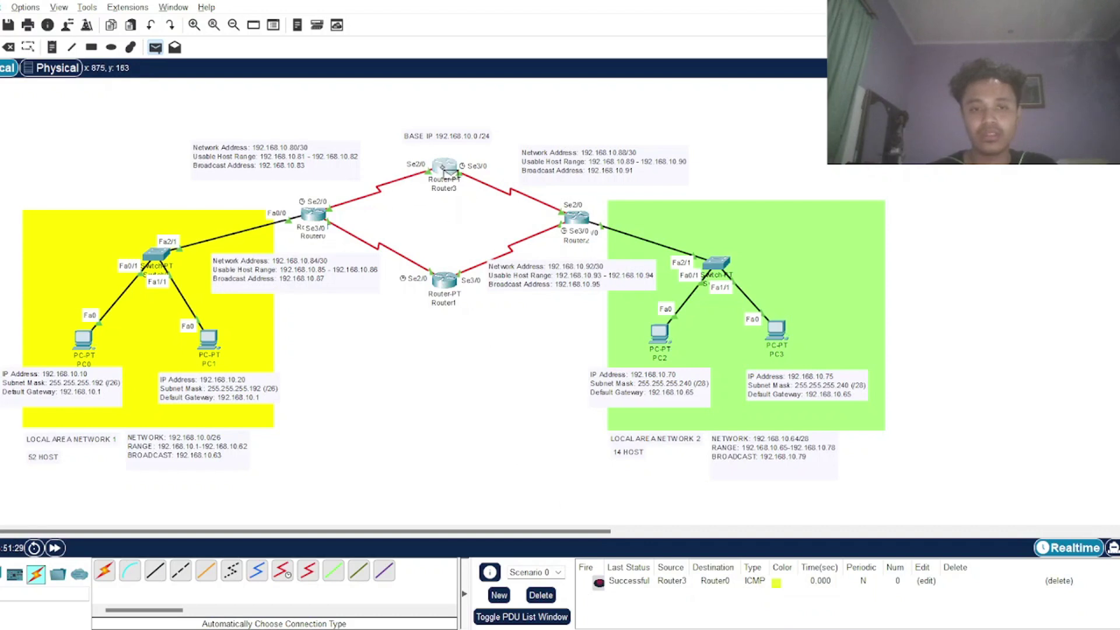
pyautogui.click(591, 222)
pyautogui.click(447, 166)
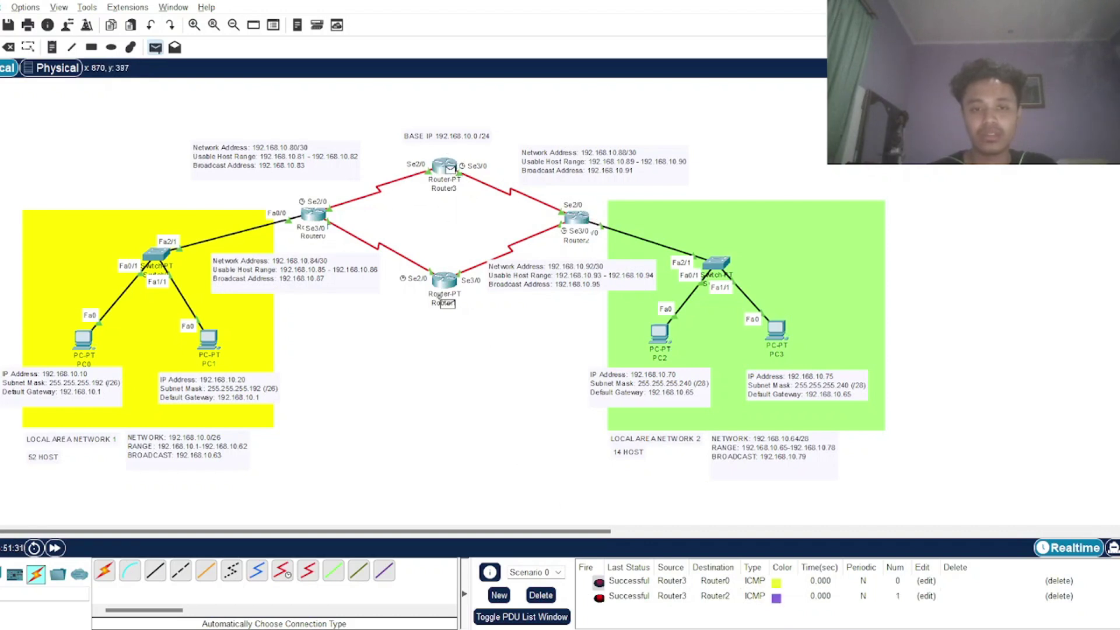
pyautogui.click(447, 285)
pyautogui.click(542, 595)
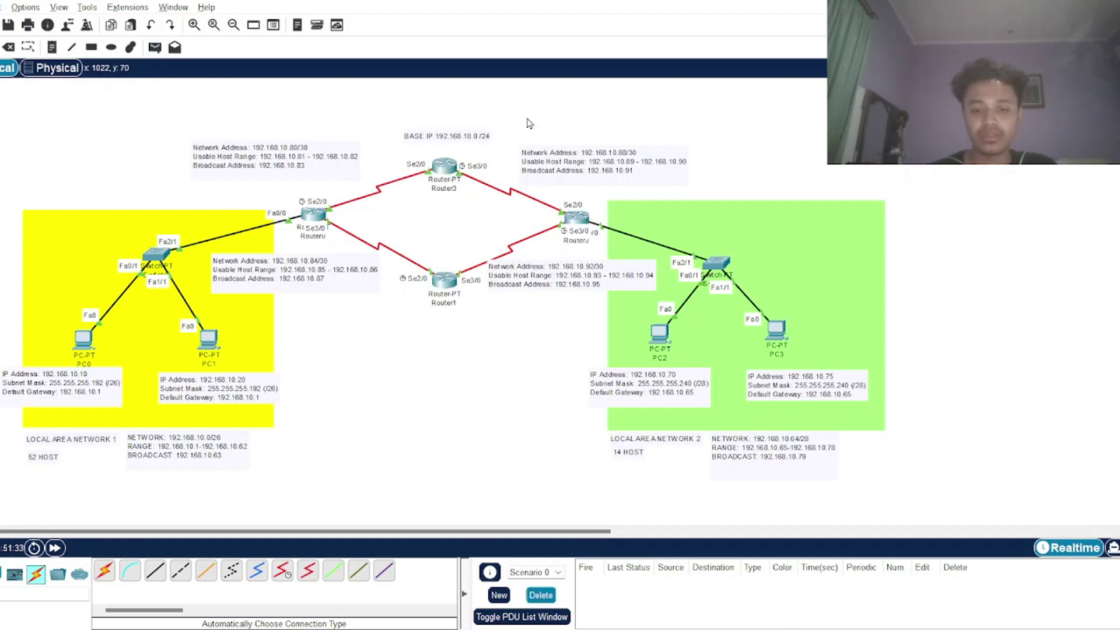
# Send simple PDUs from Router2 to Router1, Router3 and Router0, and clear the PDU list
pyautogui.press('p')
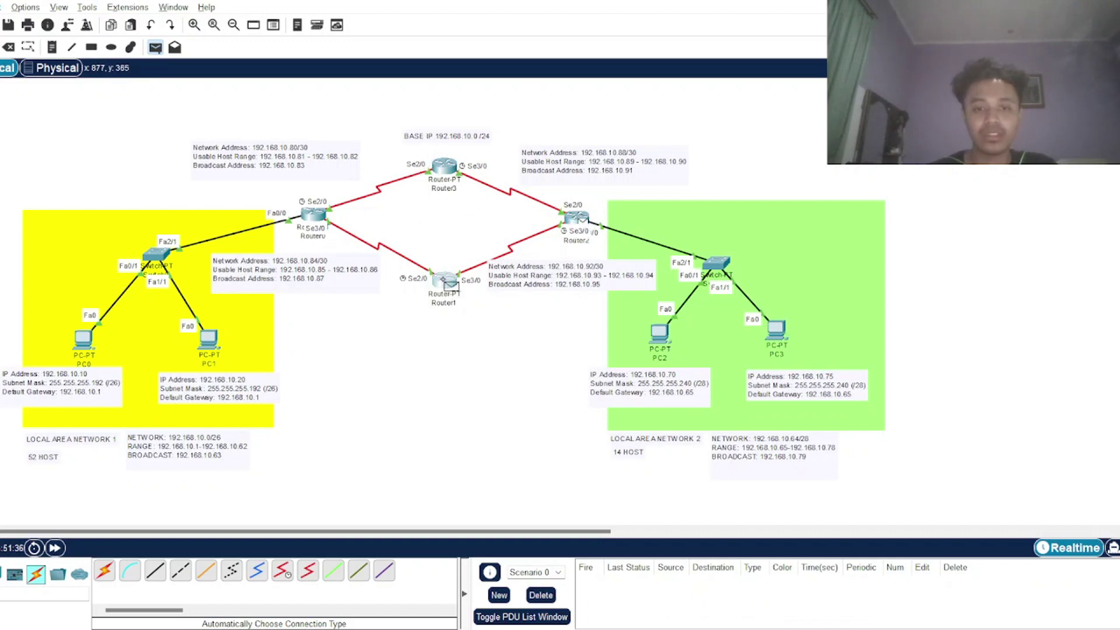
pyautogui.click(444, 281)
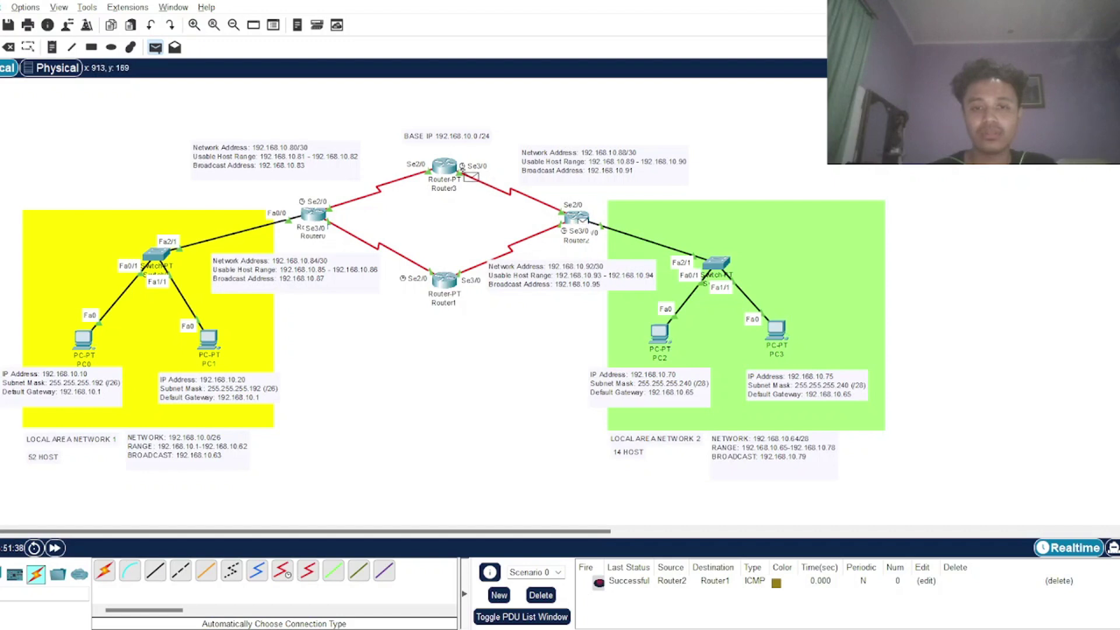
pyautogui.click(448, 168)
pyautogui.click(577, 218)
pyautogui.click(320, 218)
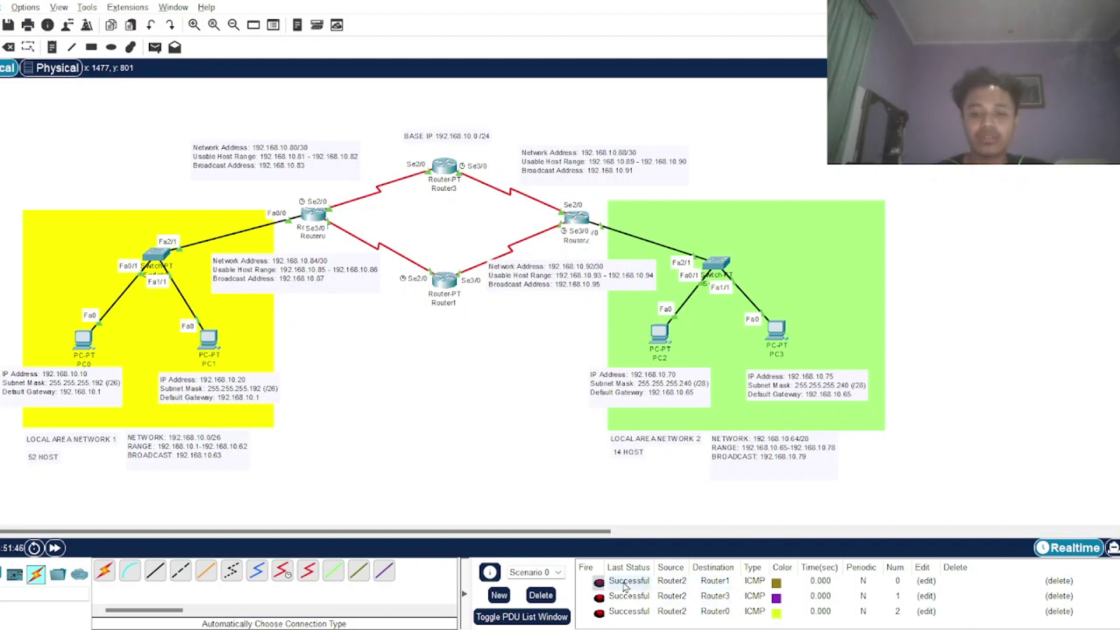
pyautogui.click(537, 593)
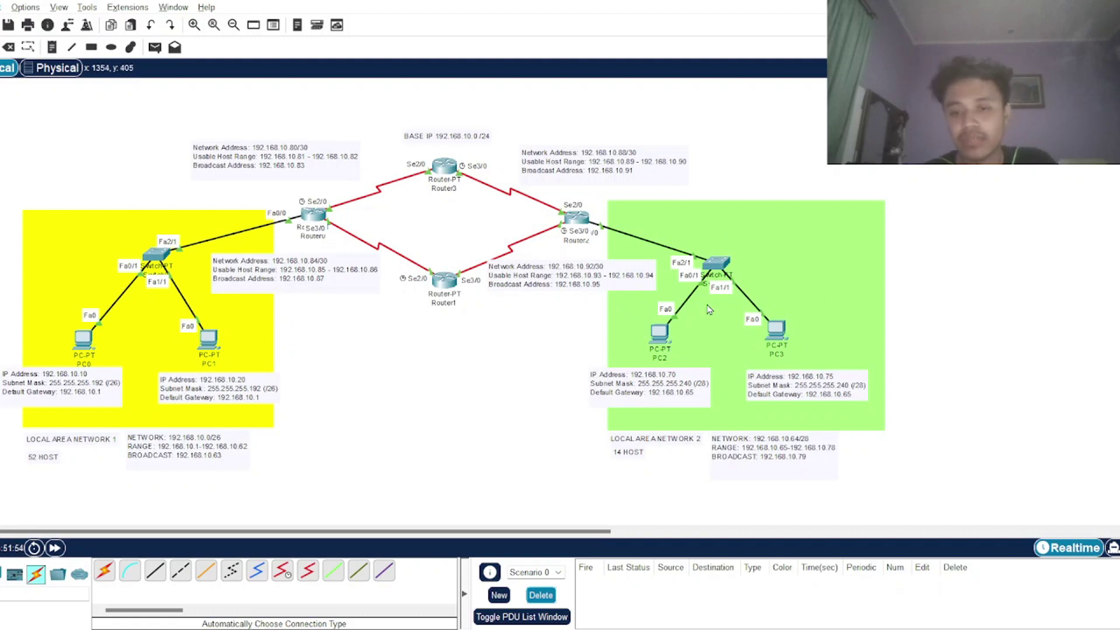
# Test the link between PC3 and PC2 with simple PDUs in both directions, and clear the PDU list
pyautogui.press('p')
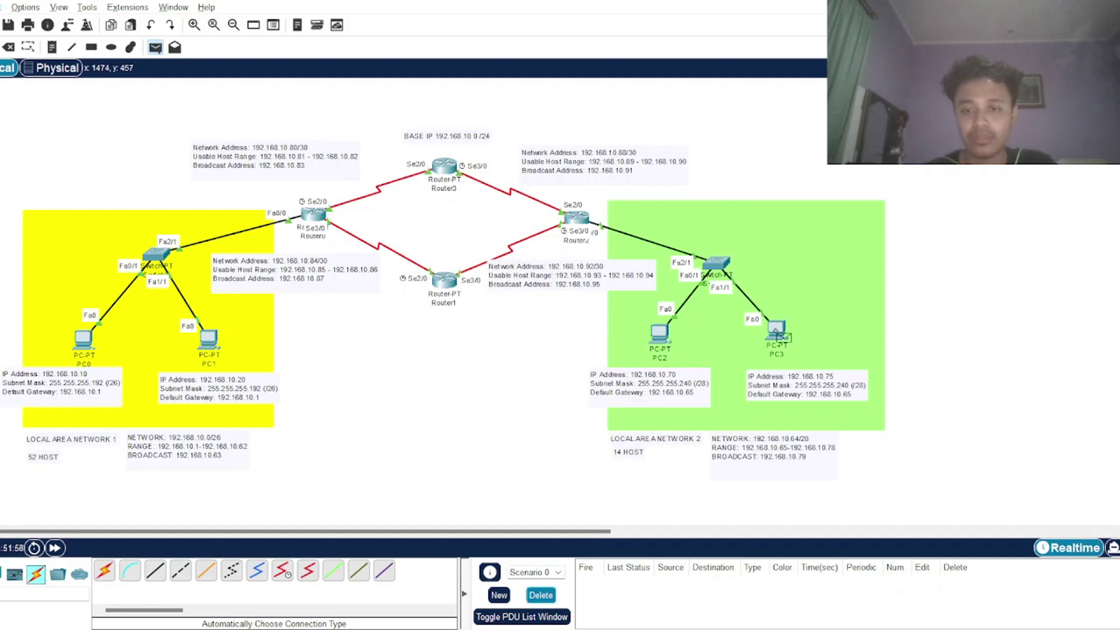
pyautogui.click(776, 330)
pyautogui.click(671, 331)
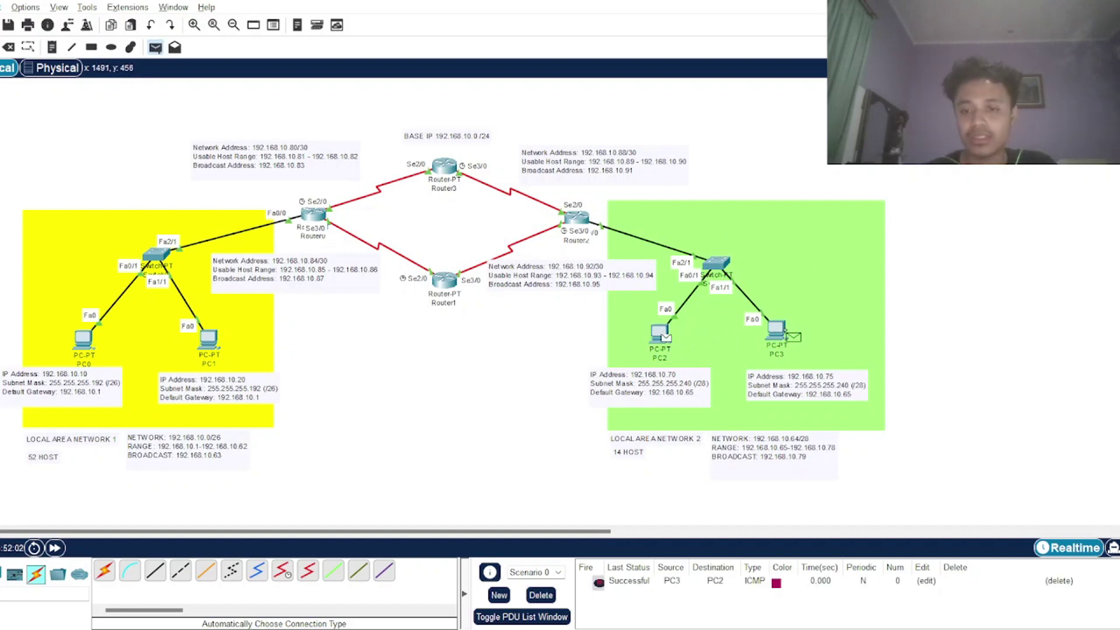
pyautogui.click(782, 332)
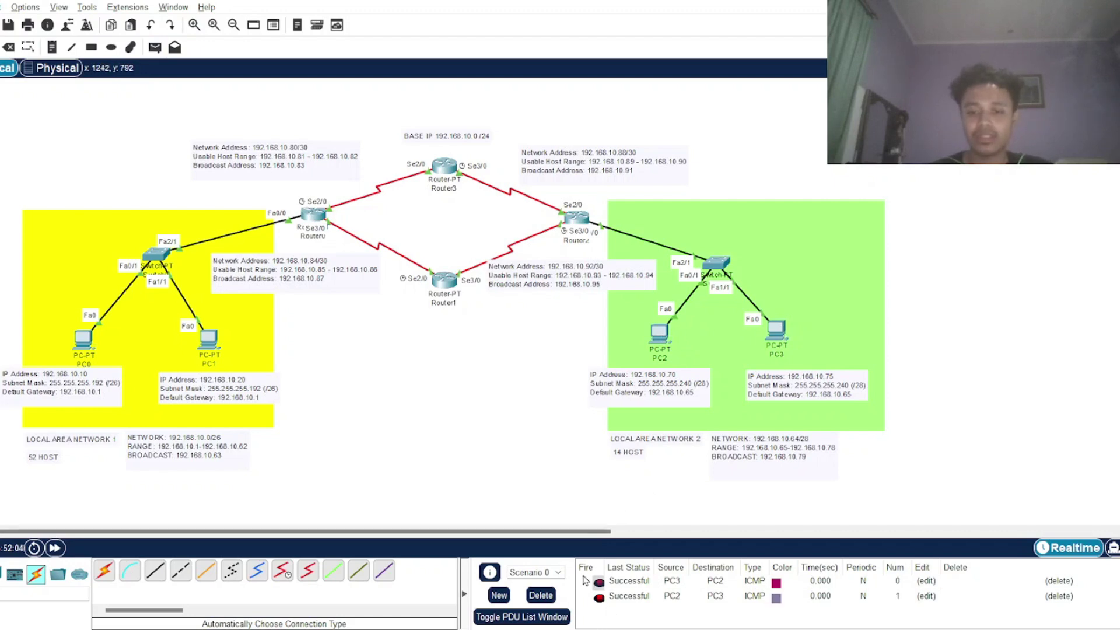
pyautogui.click(541, 595)
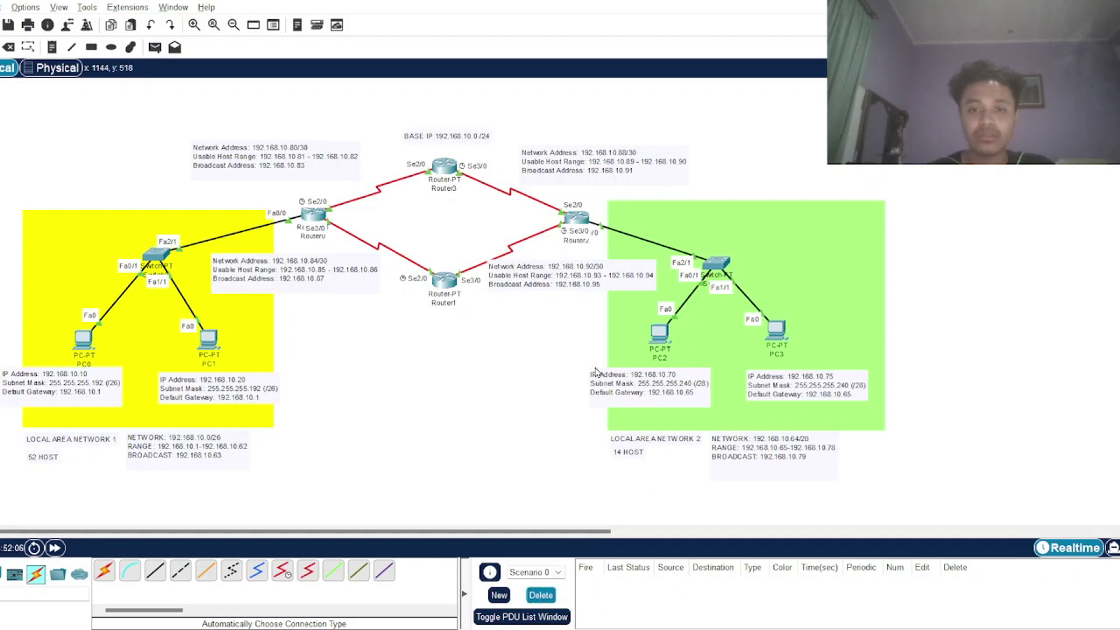
# Send simple PDUs from PC2 to Router2, Router3, Router1 and Router0, and clear the PDU list
pyautogui.press('p')
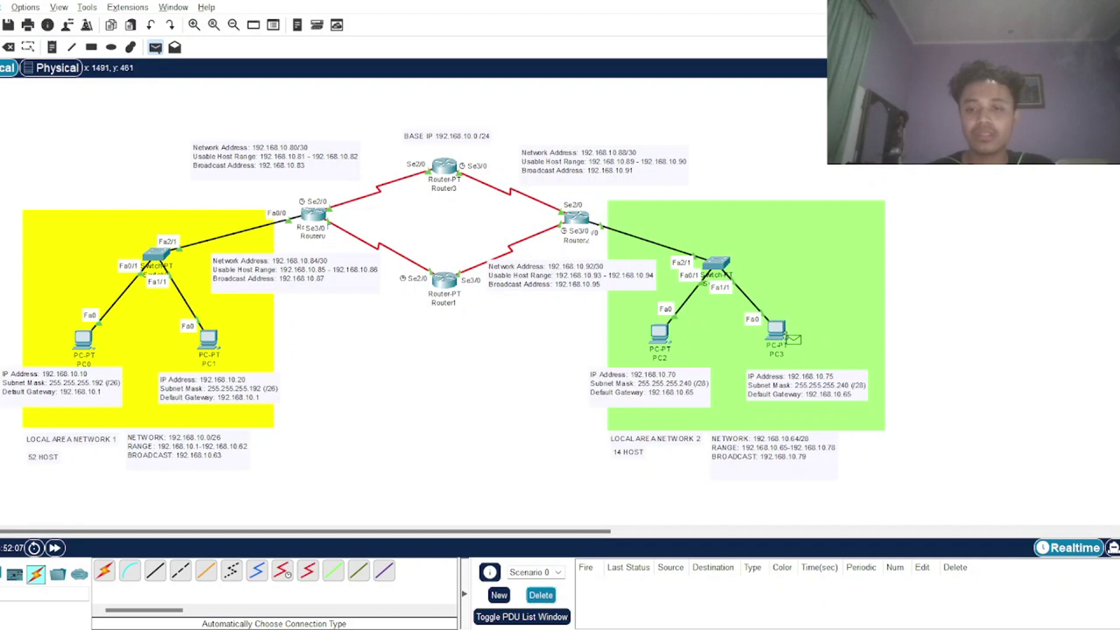
pyautogui.click(661, 339)
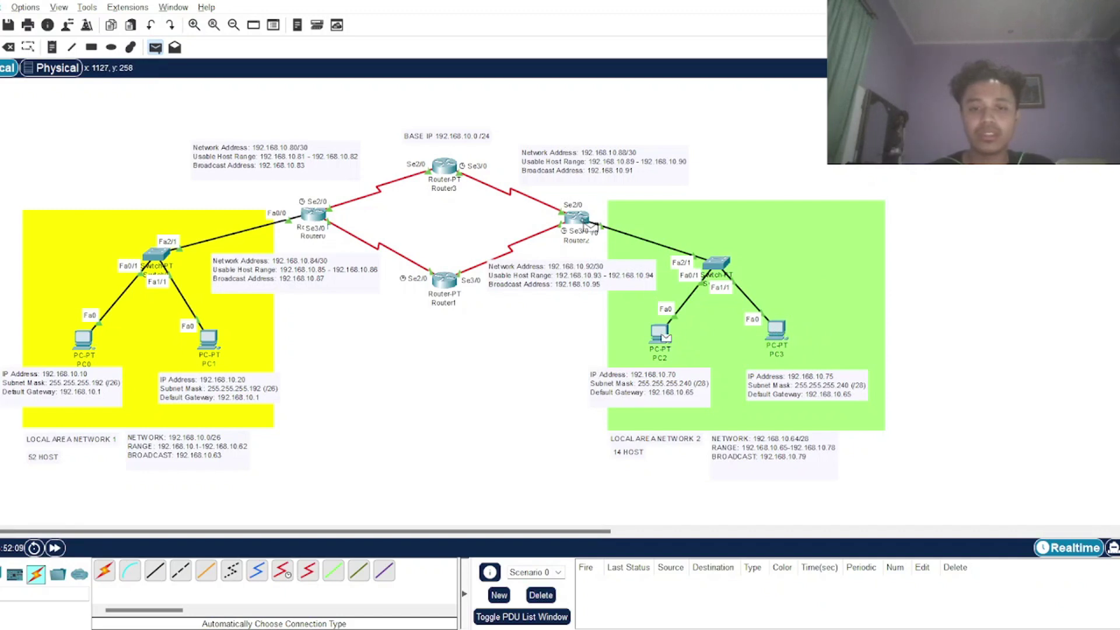
pyautogui.click(579, 219)
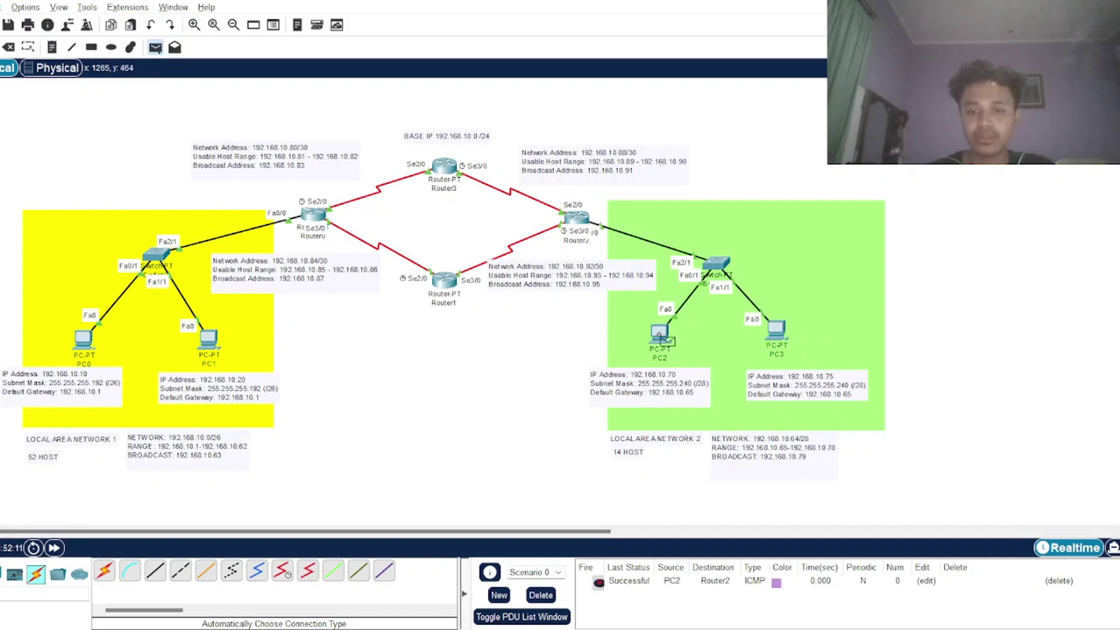
pyautogui.click(661, 339)
pyautogui.click(444, 166)
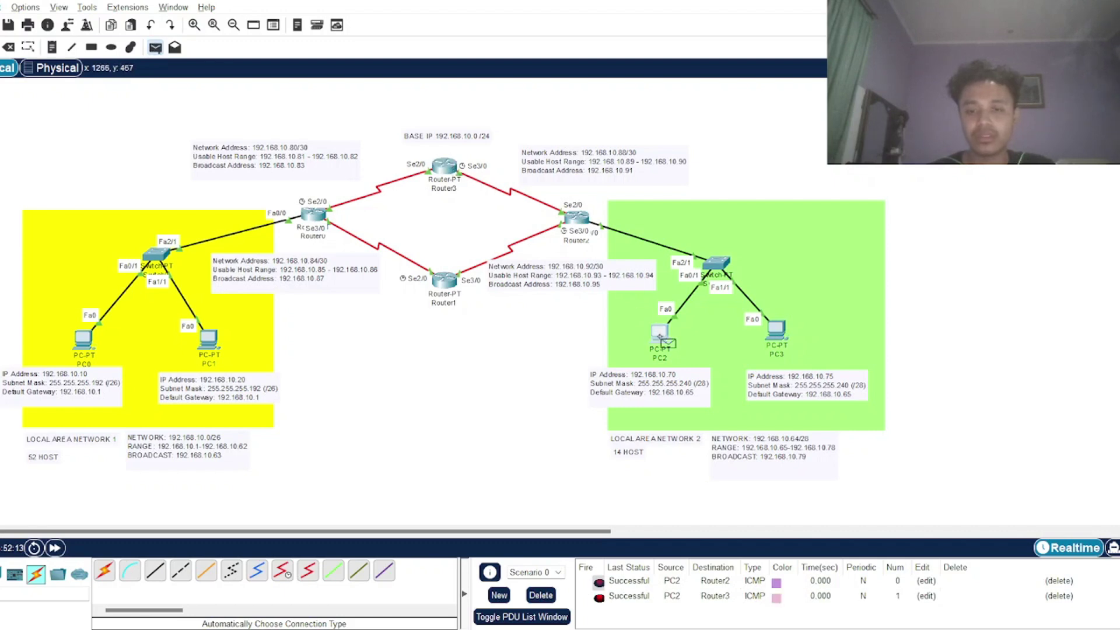
pyautogui.click(662, 337)
pyautogui.click(444, 281)
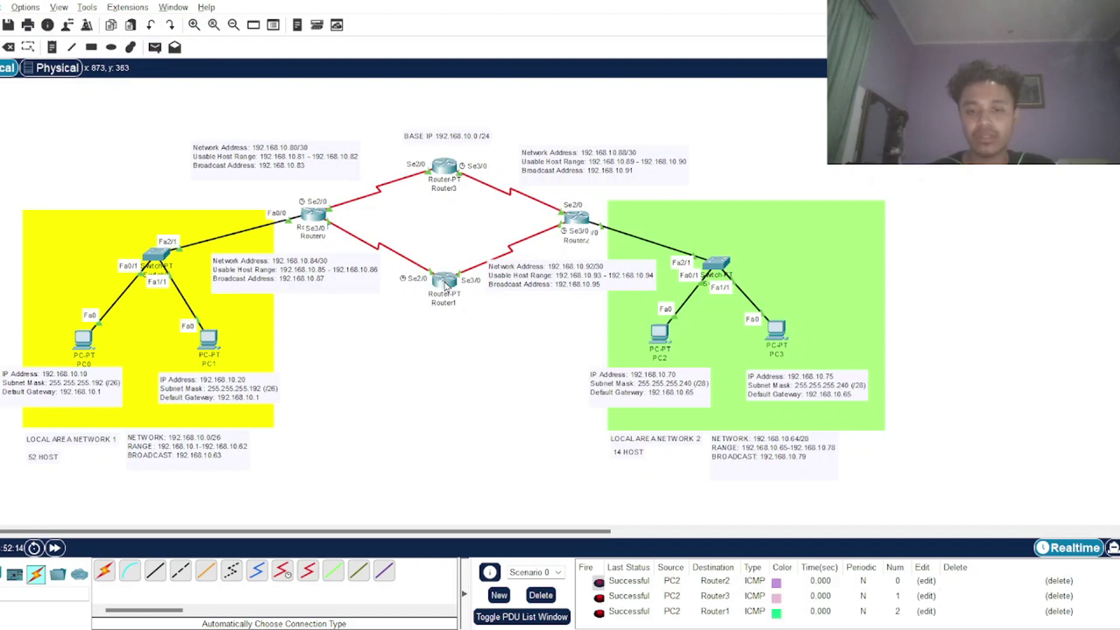
pyautogui.click(659, 337)
pyautogui.click(318, 219)
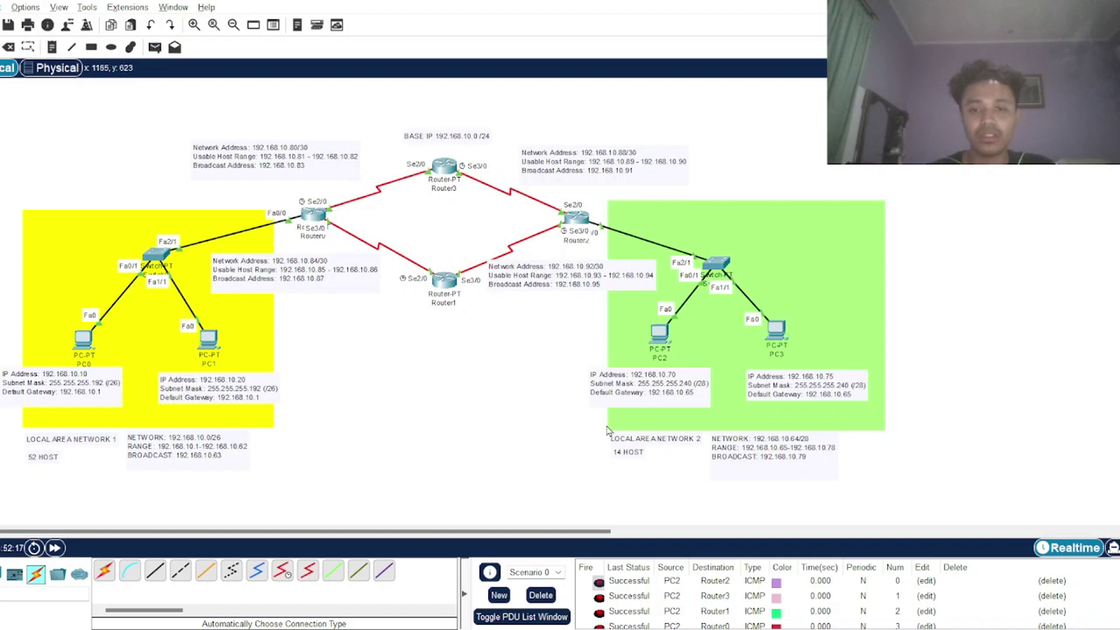
pyautogui.scroll(-1, 686, 606)
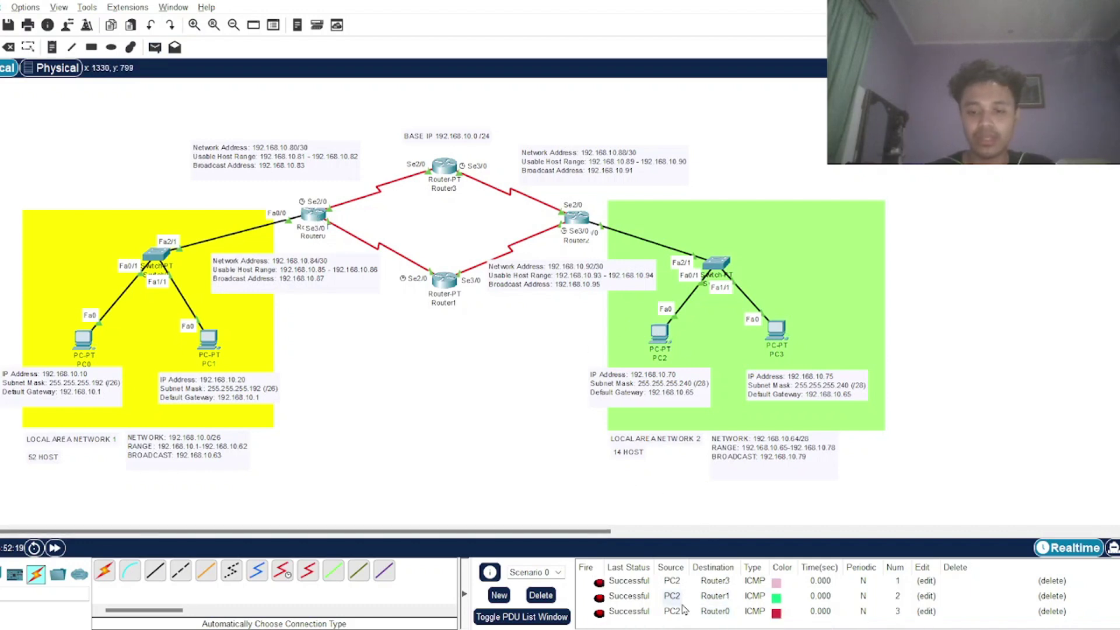
pyautogui.click(541, 595)
# Send simple PDUs from PC3 to Router2, Router1, Router3 and Router0, and clear the PDU list
pyautogui.press('p')
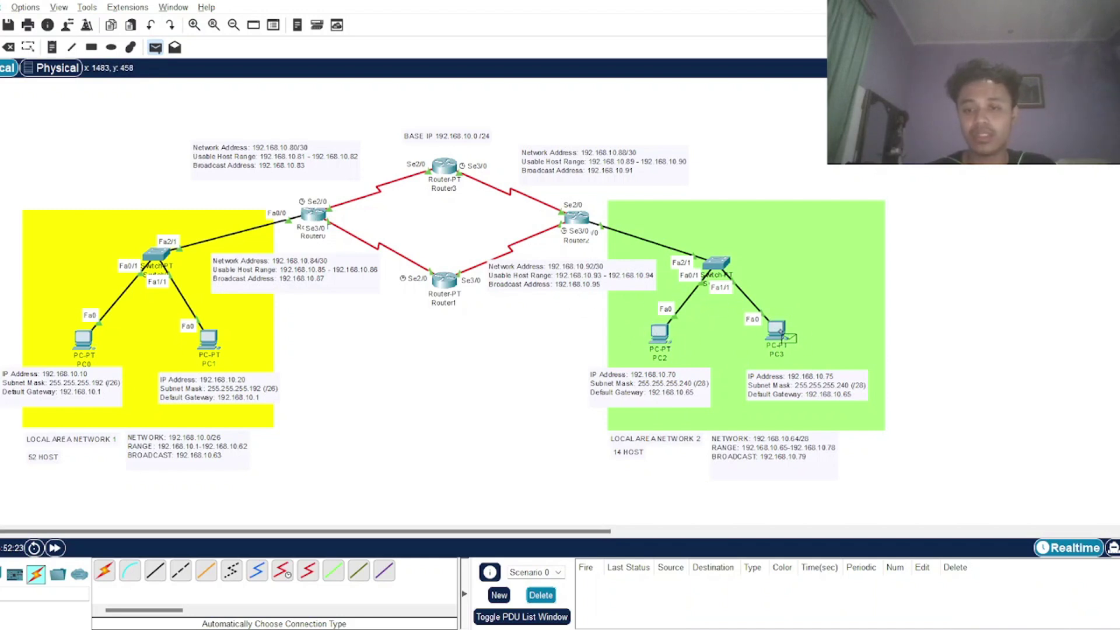
pyautogui.click(781, 333)
pyautogui.click(590, 229)
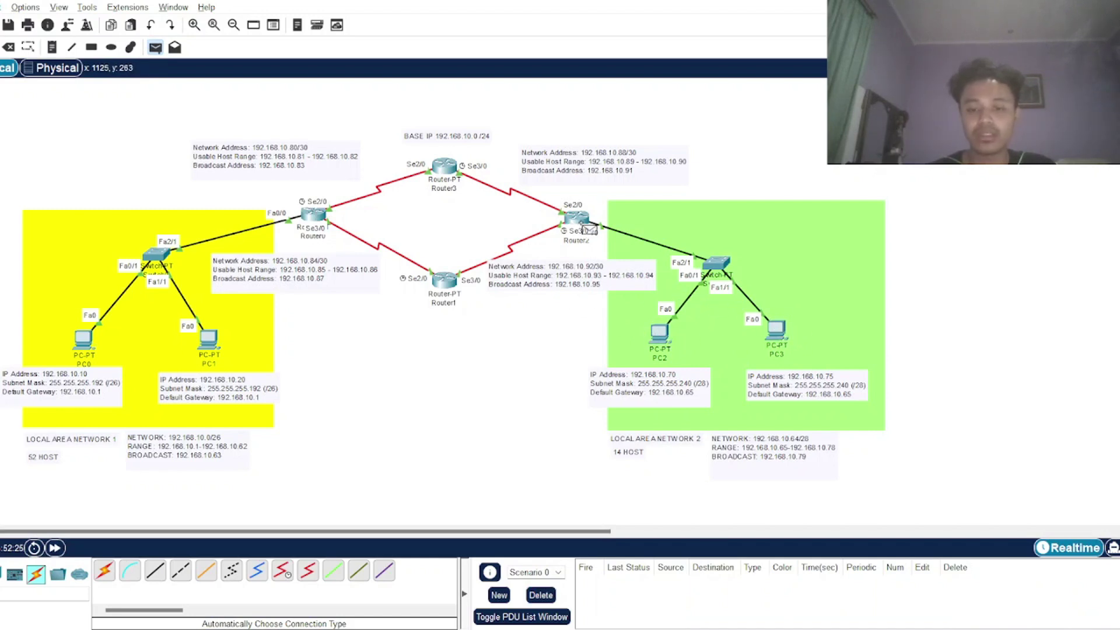
pyautogui.click(591, 224)
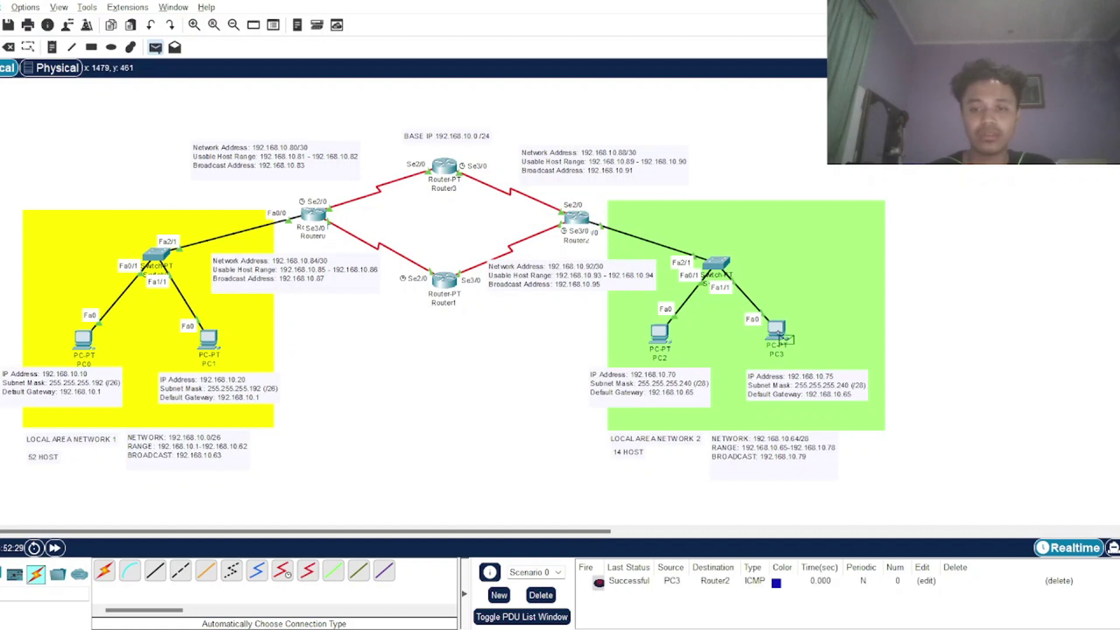
pyautogui.click(445, 281)
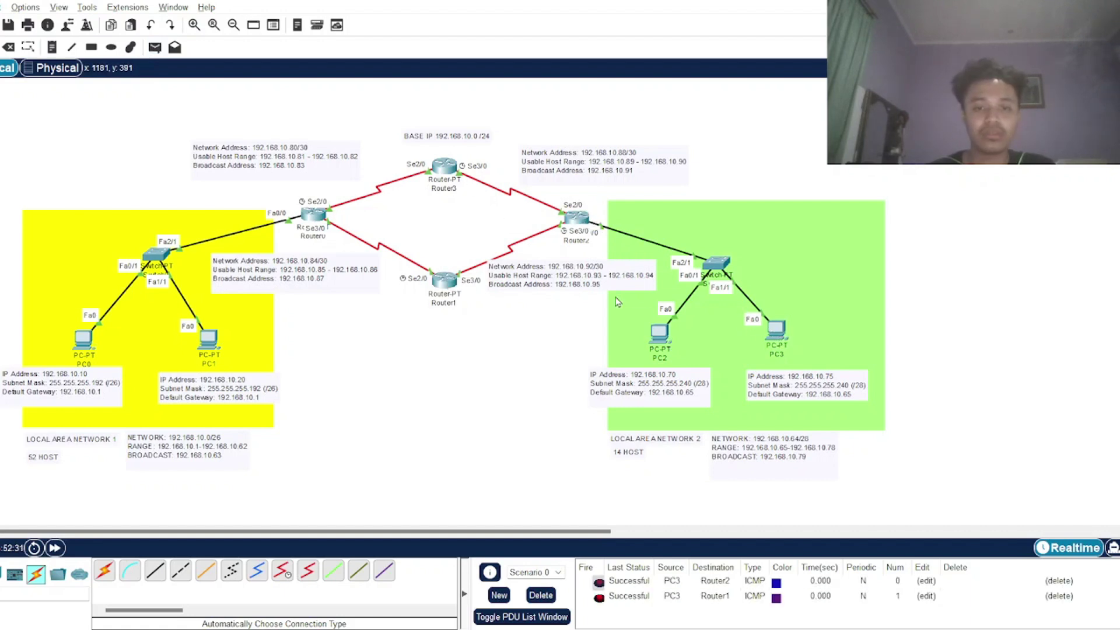
pyautogui.click(782, 335)
pyautogui.click(449, 171)
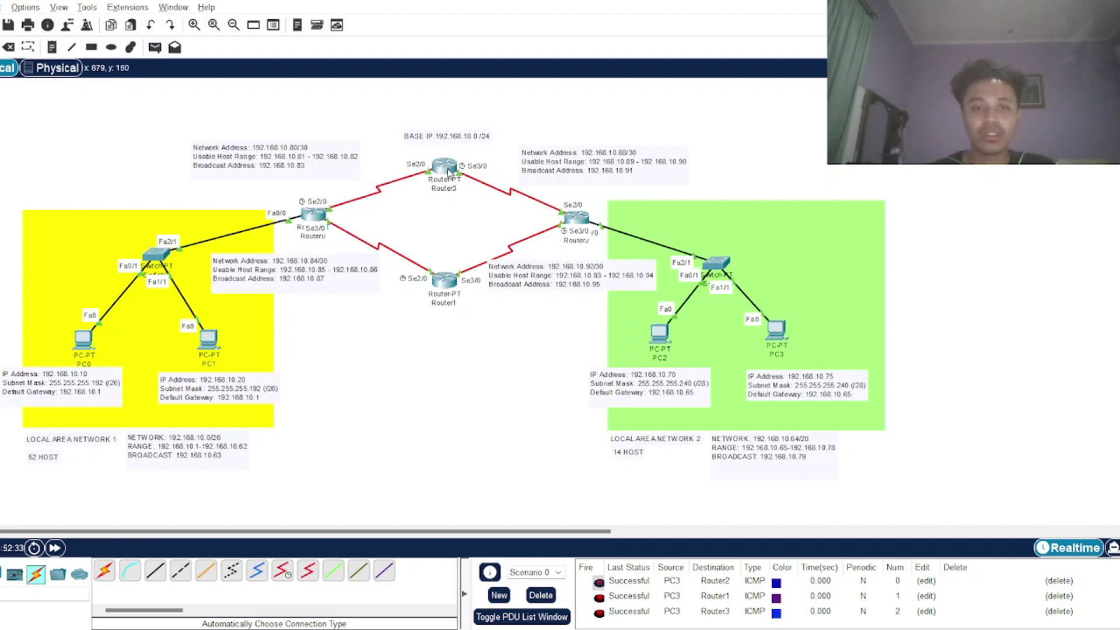
pyautogui.click(784, 335)
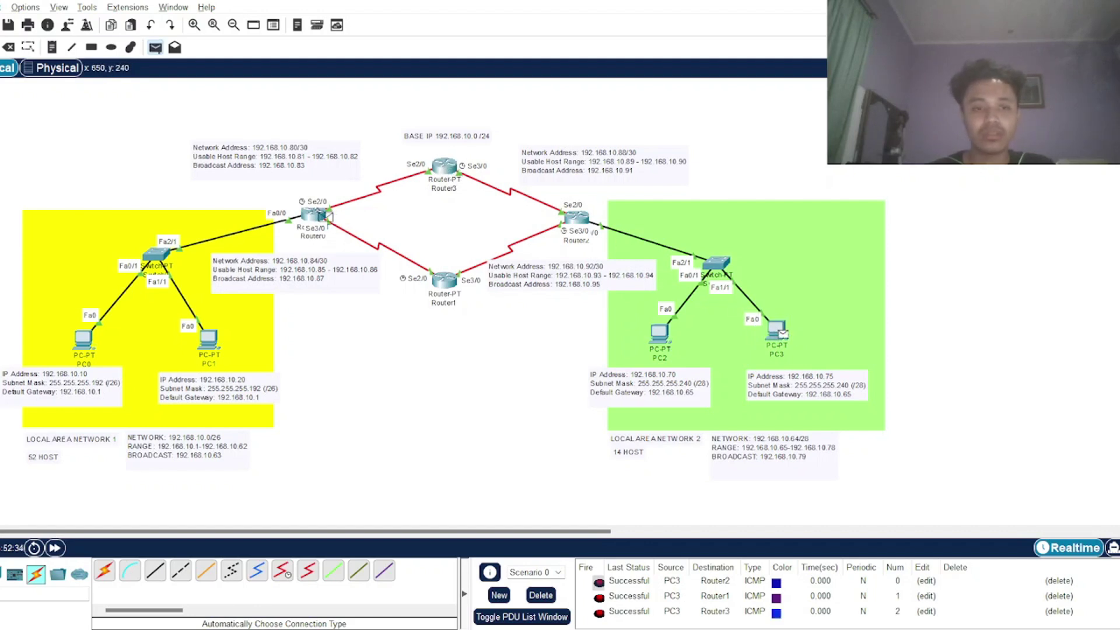
pyautogui.click(327, 216)
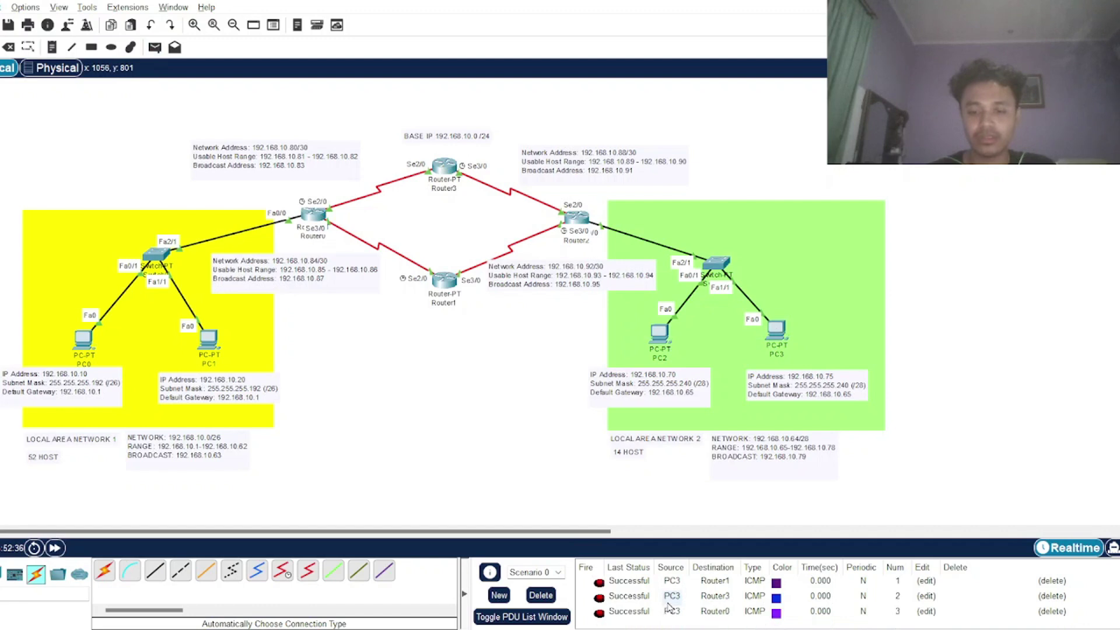
pyautogui.click(550, 597)
# Send simple PDUs from PC0 to PC2 and PC3 in the other LAN, and clear the PDU list
pyautogui.press('p')
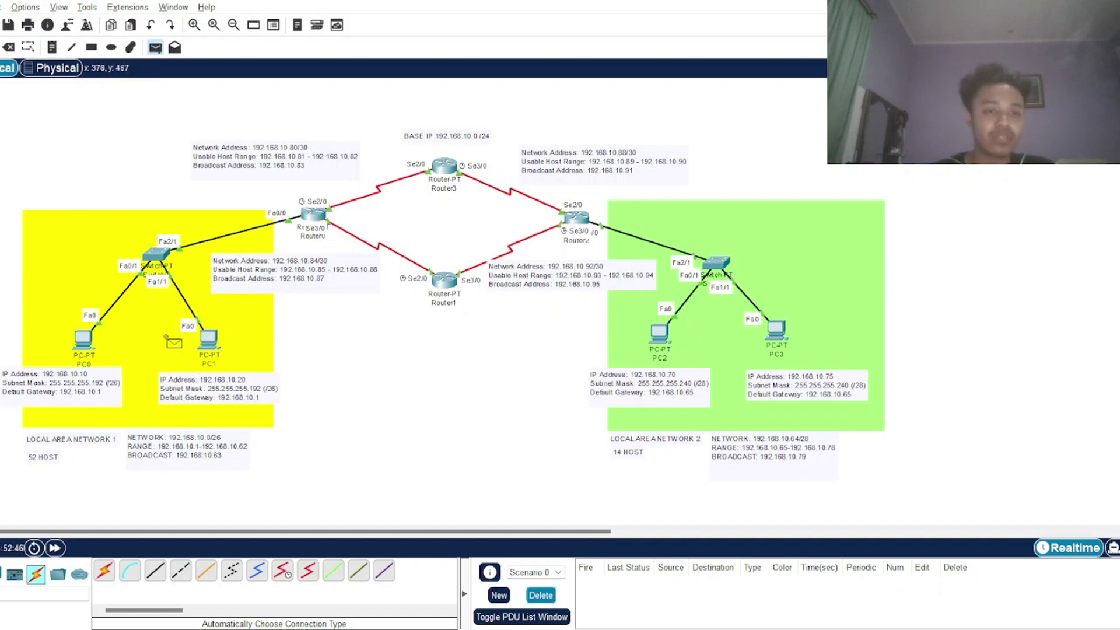
pyautogui.click(85, 342)
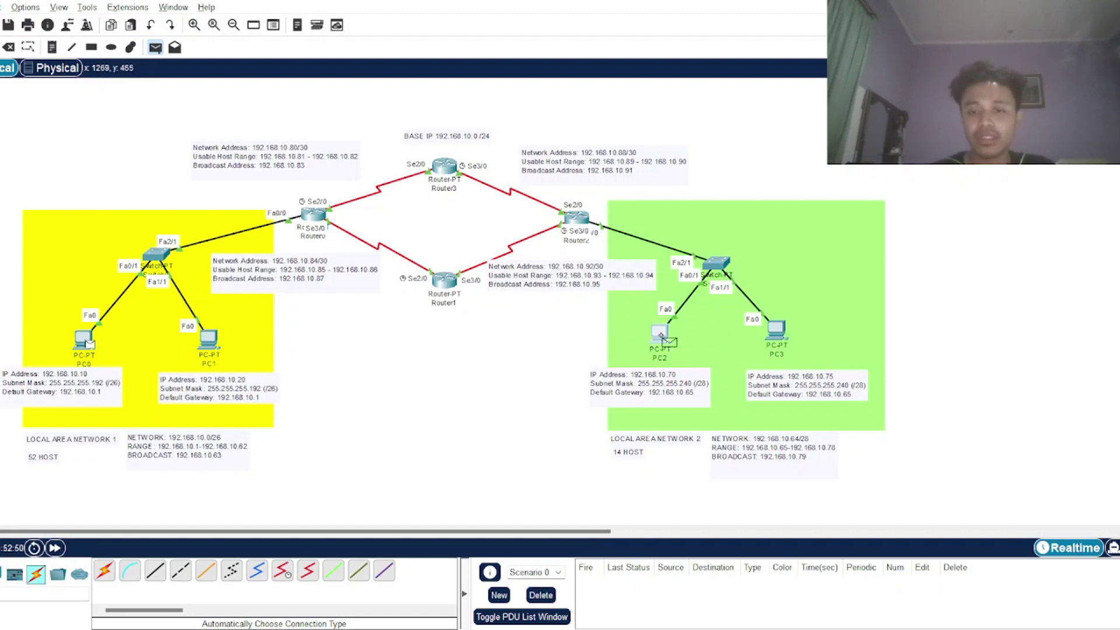
pyautogui.click(665, 331)
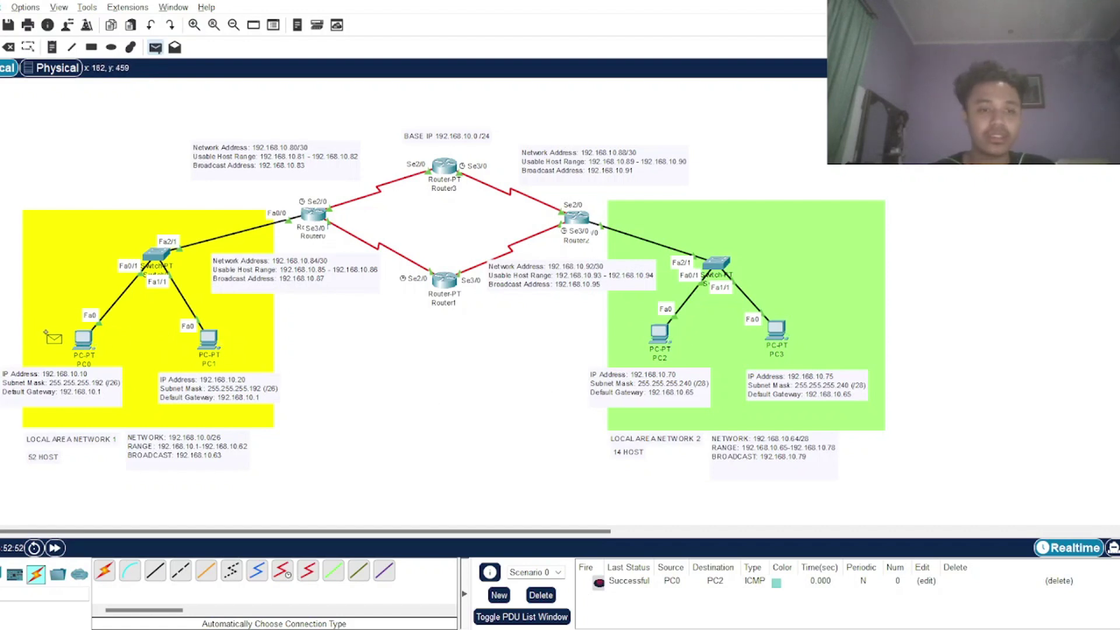
pyautogui.click(84, 341)
pyautogui.click(776, 329)
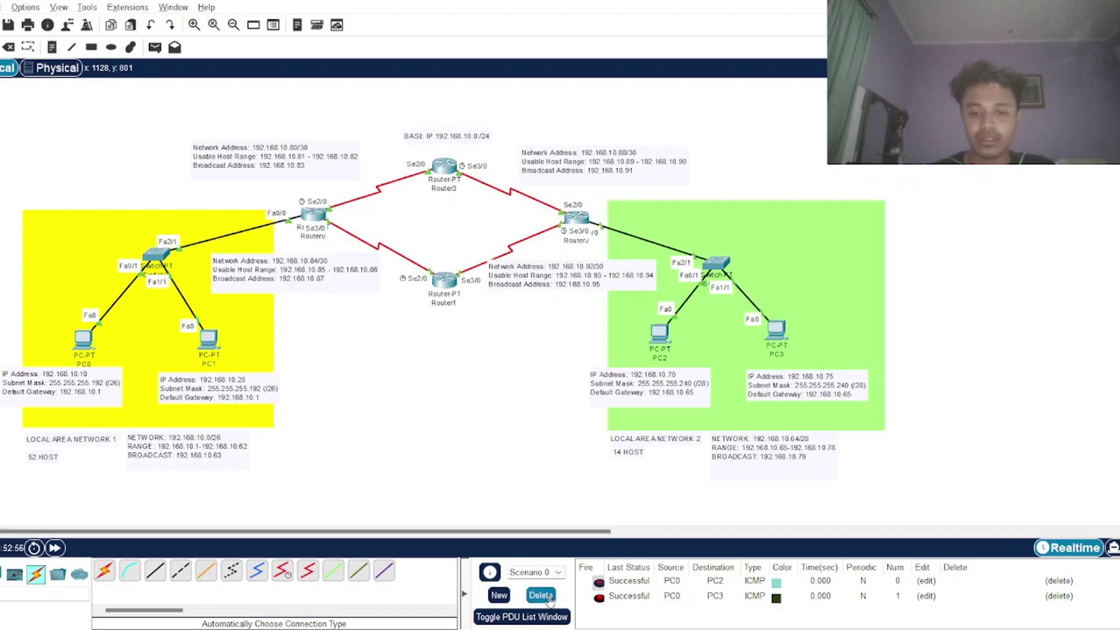
pyautogui.click(546, 595)
# Send simple PDUs from PC1 to PC2 and PC3 in the other LAN, and clear the PDU list
pyautogui.press('p')
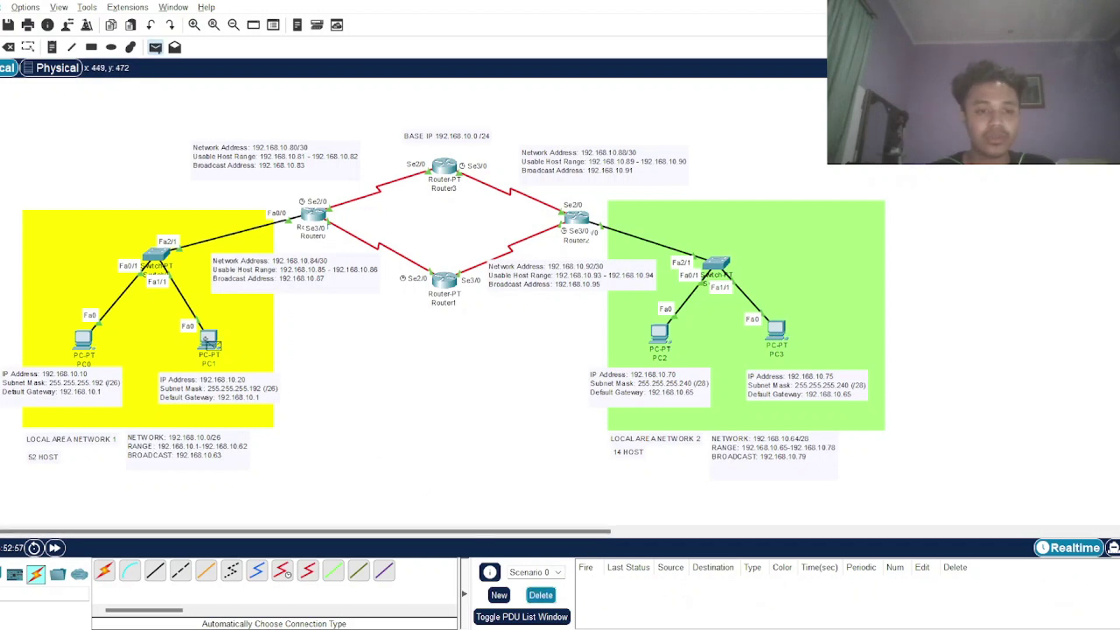
pyautogui.click(210, 340)
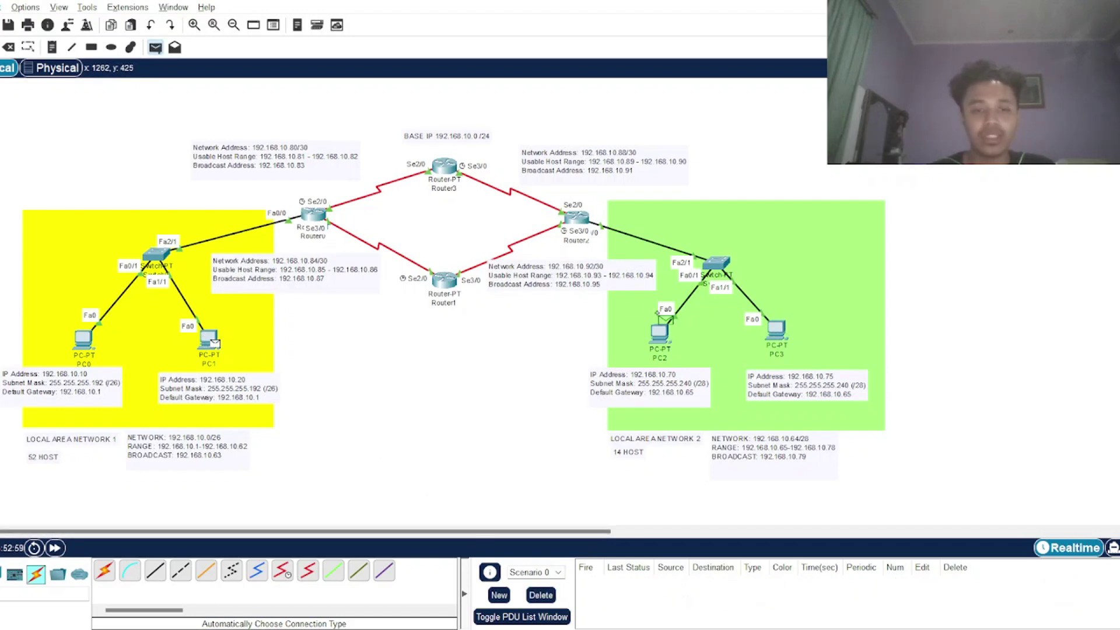
pyautogui.click(660, 332)
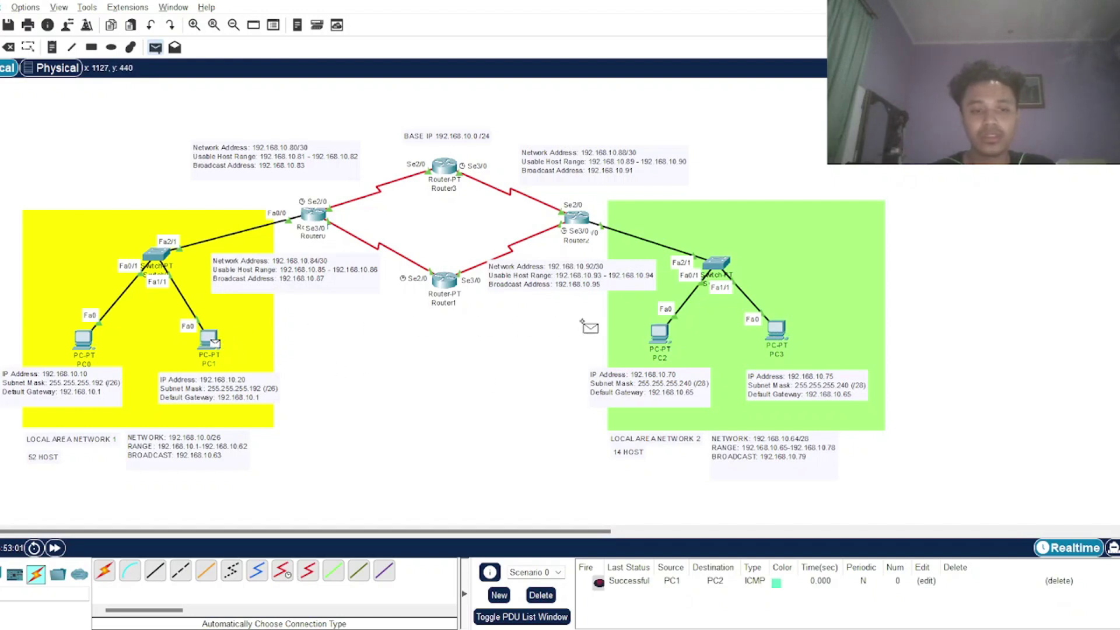
pyautogui.click(777, 334)
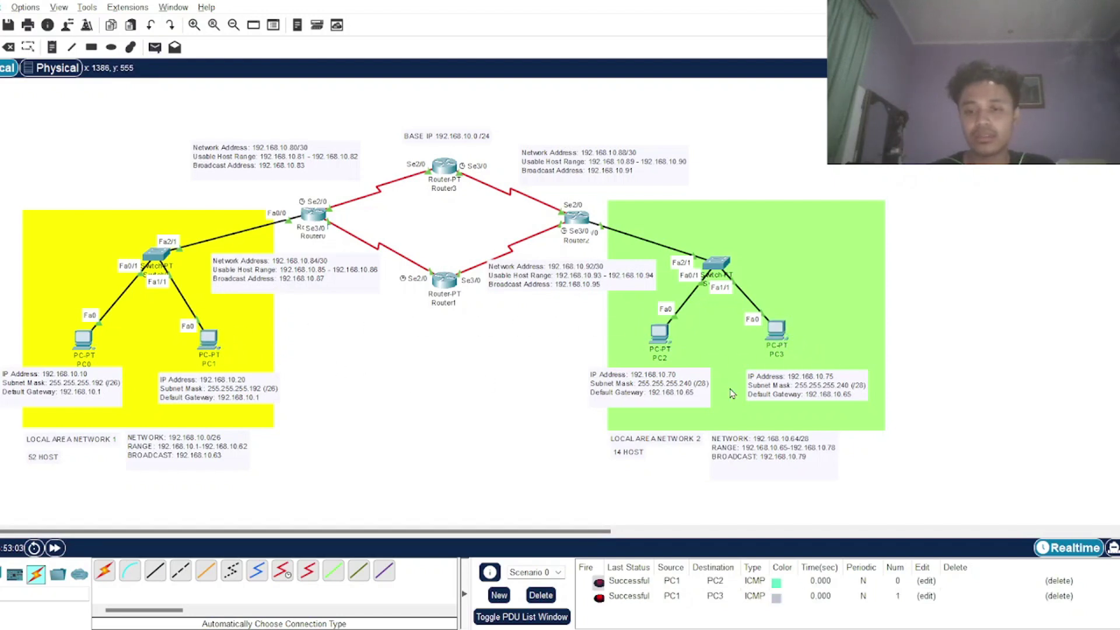
pyautogui.click(547, 595)
# Send simple PDUs to PC1 from PC2 and from PC3, and clear the PDU list
pyautogui.press('p')
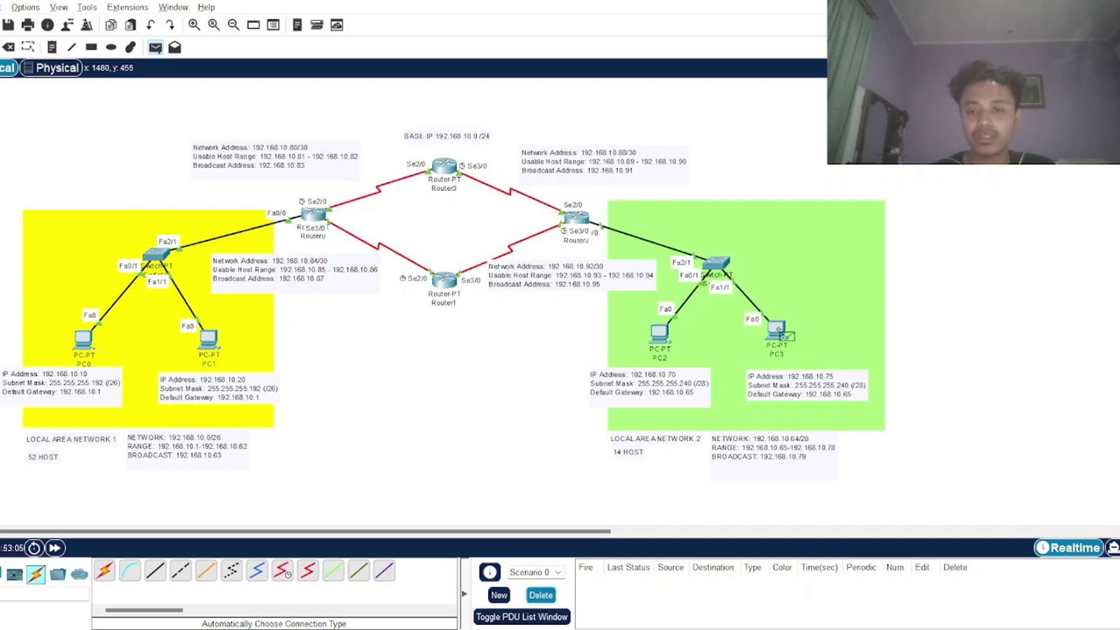
pyautogui.click(660, 332)
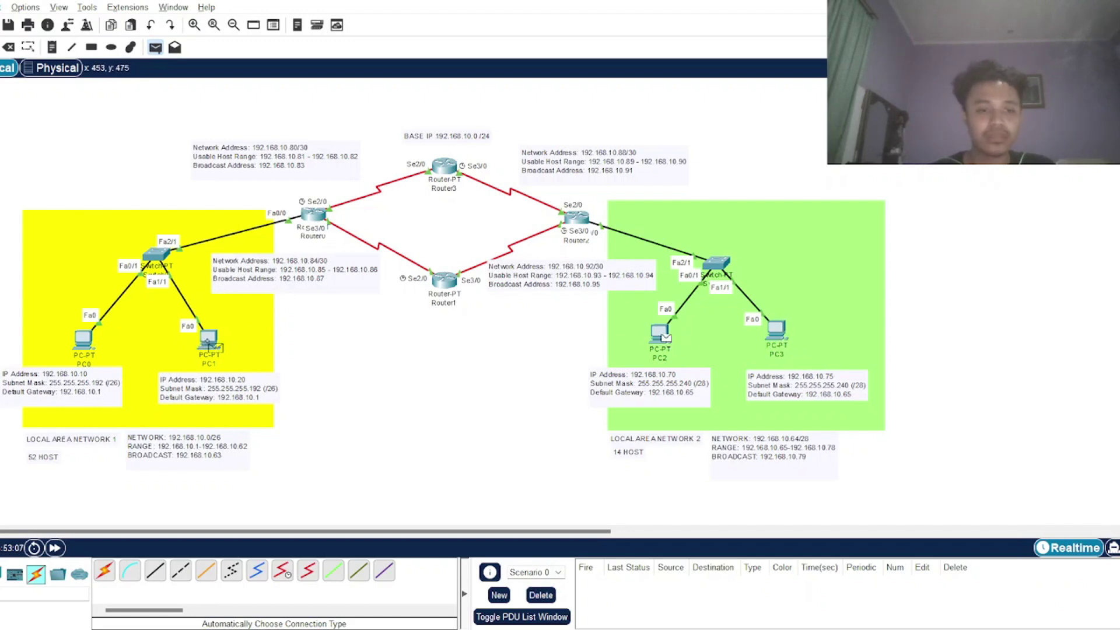
pyautogui.click(209, 341)
pyautogui.press('p')
pyautogui.click(779, 333)
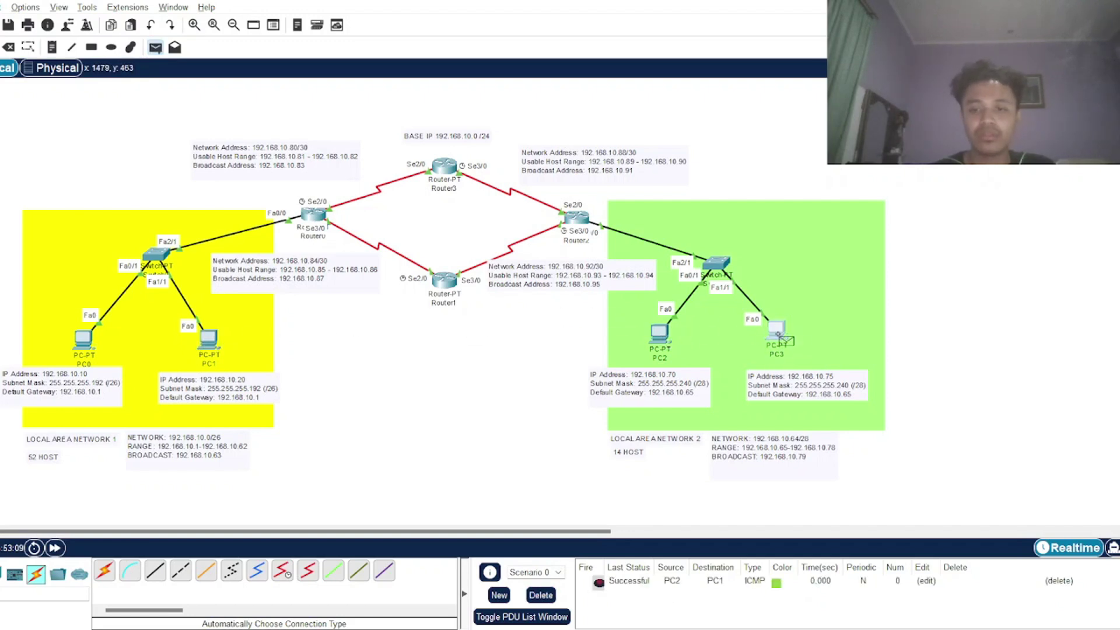
pyautogui.click(210, 347)
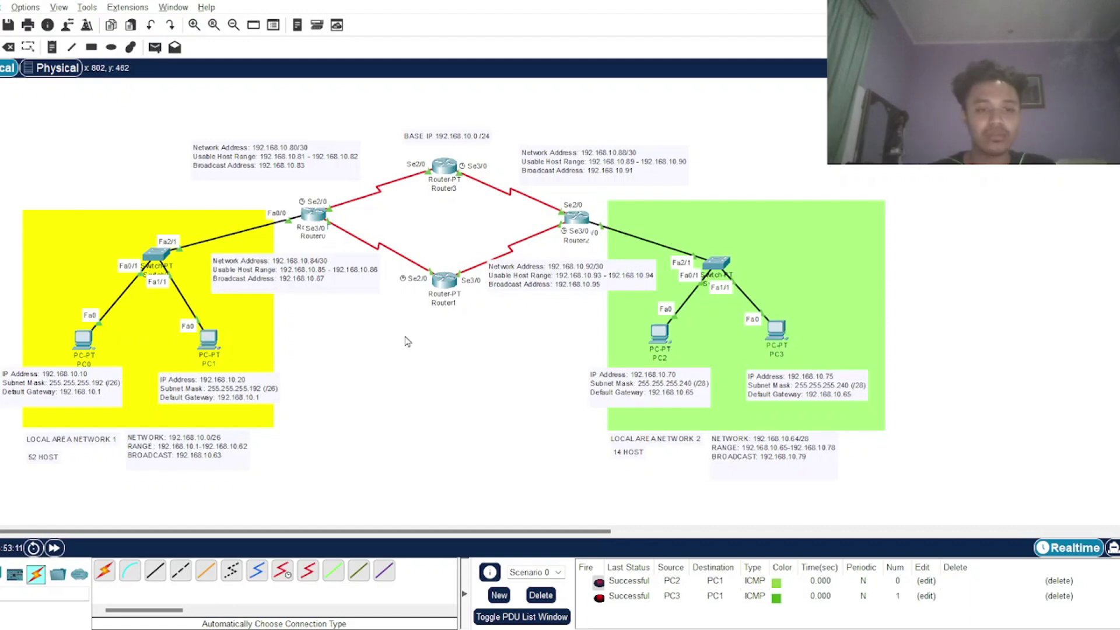
pyautogui.click(541, 595)
# Send simple PDUs from PC3 to PC0 and PC1 in the other LAN, and clear the PDU list
pyautogui.press('p')
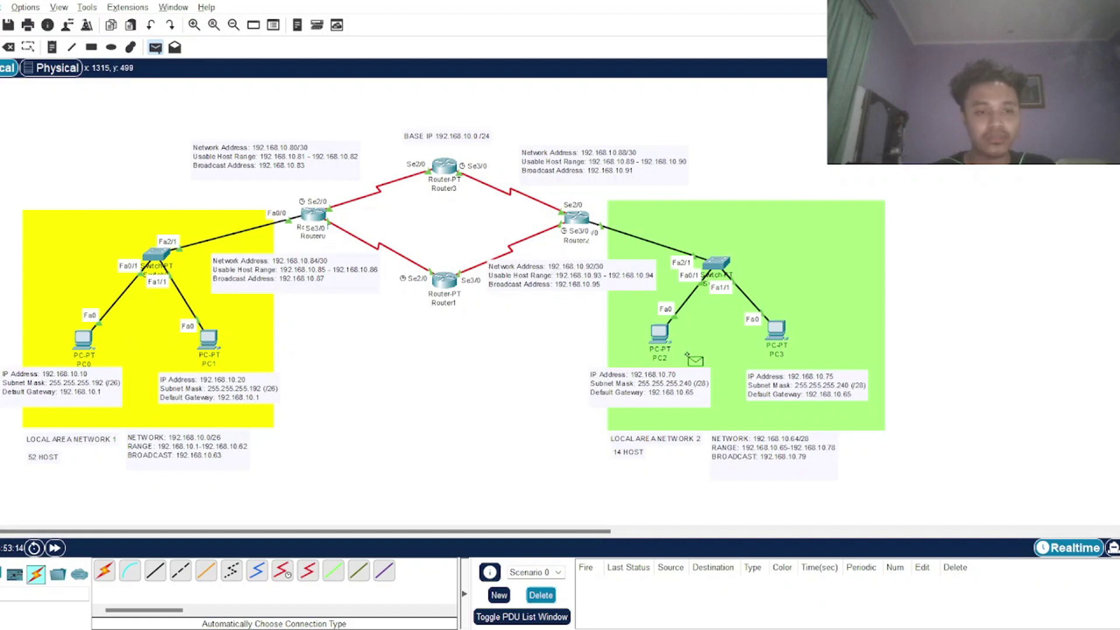
pyautogui.click(778, 331)
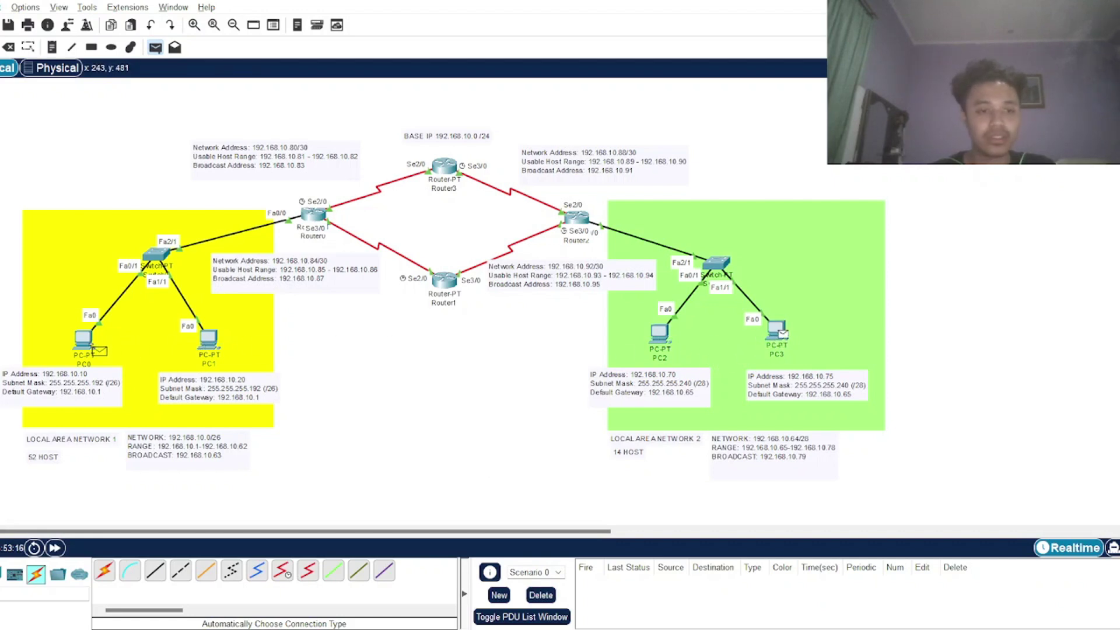
pyautogui.click(83, 339)
pyautogui.click(775, 335)
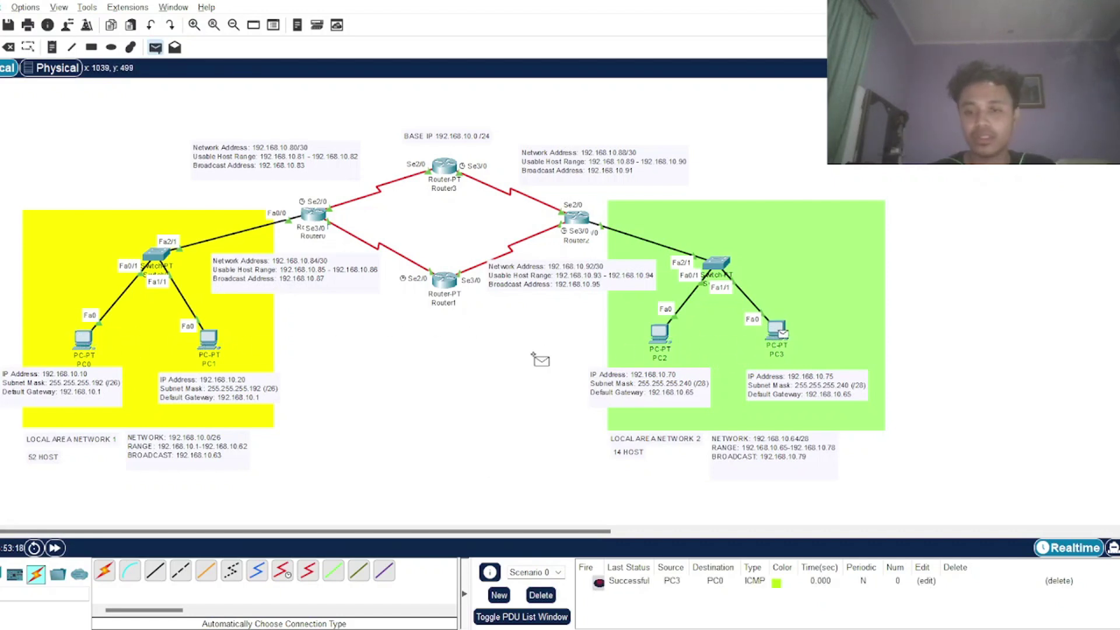
pyautogui.click(209, 350)
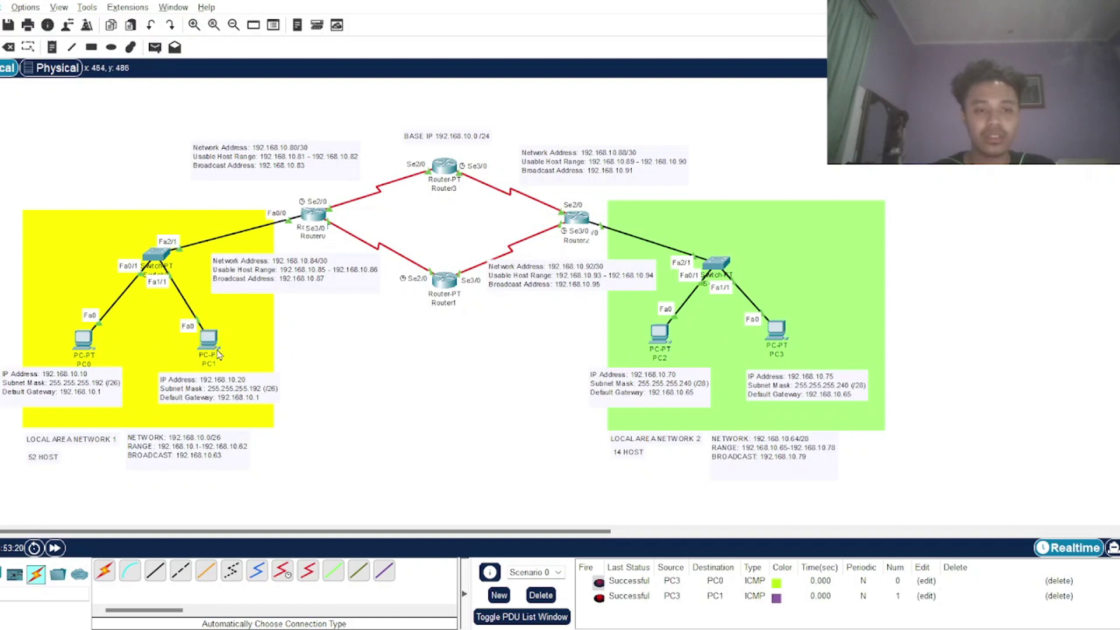
pyautogui.click(540, 595)
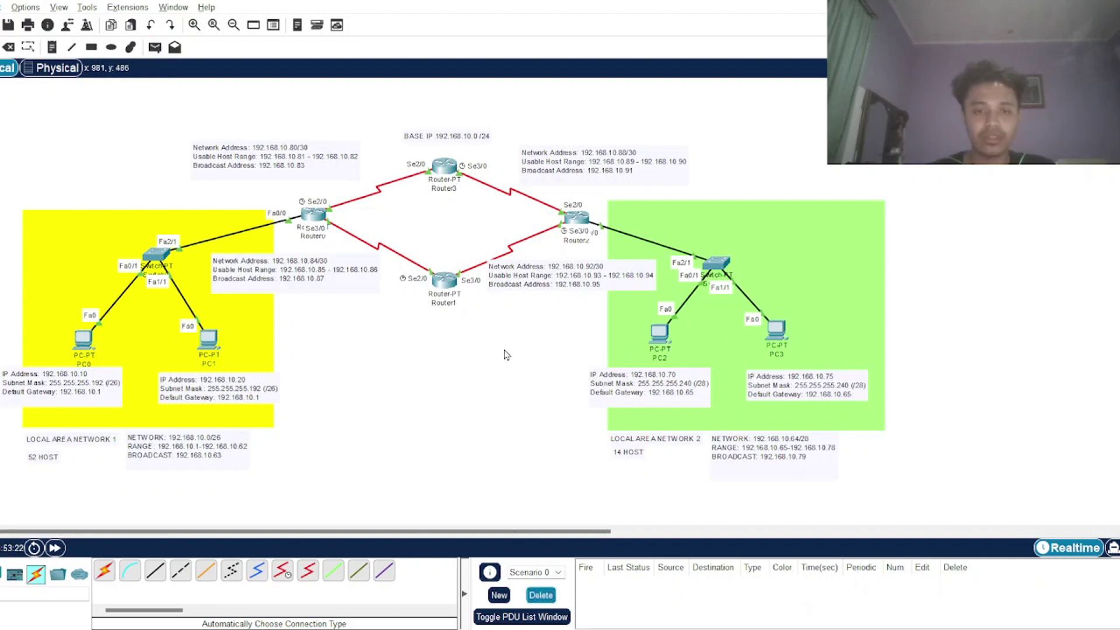